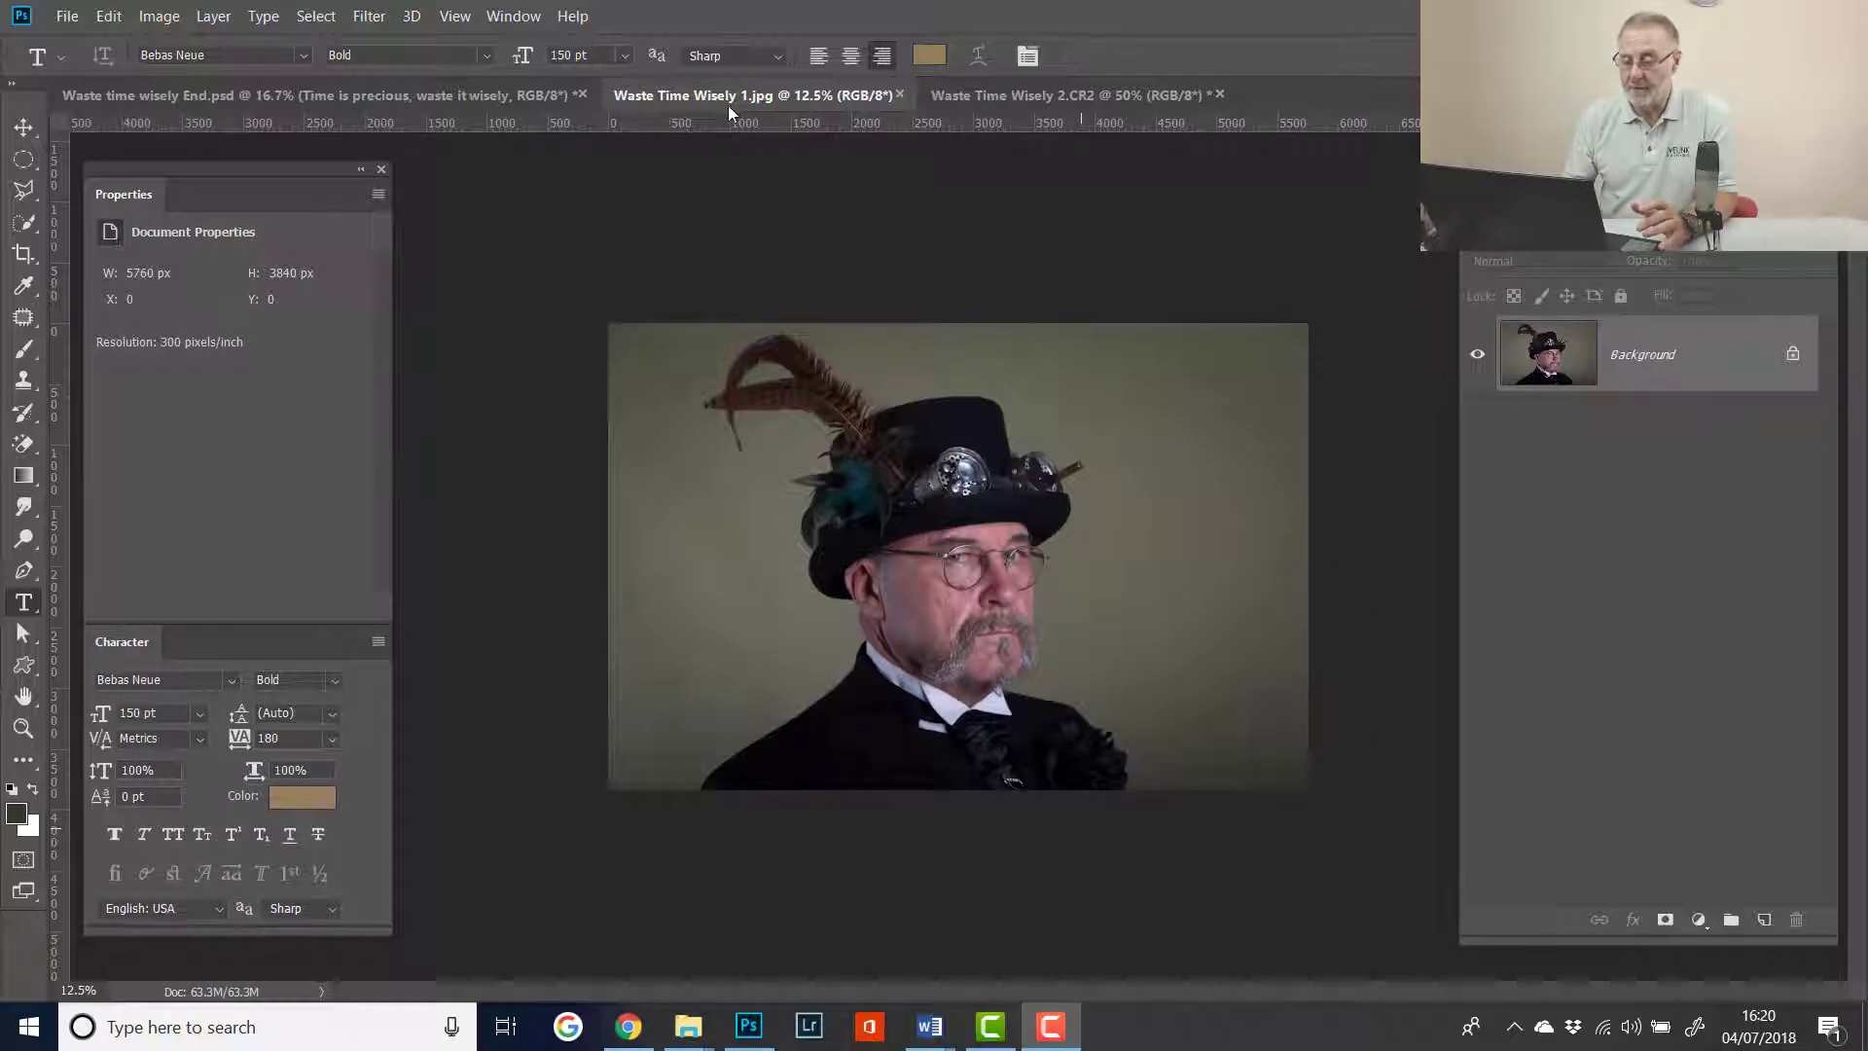
- Preview the 2.CR2 photo, then unlock the 1.jpg Background layer into Layer 0
{"action": "left_click", "coordinate": [1059, 91]}
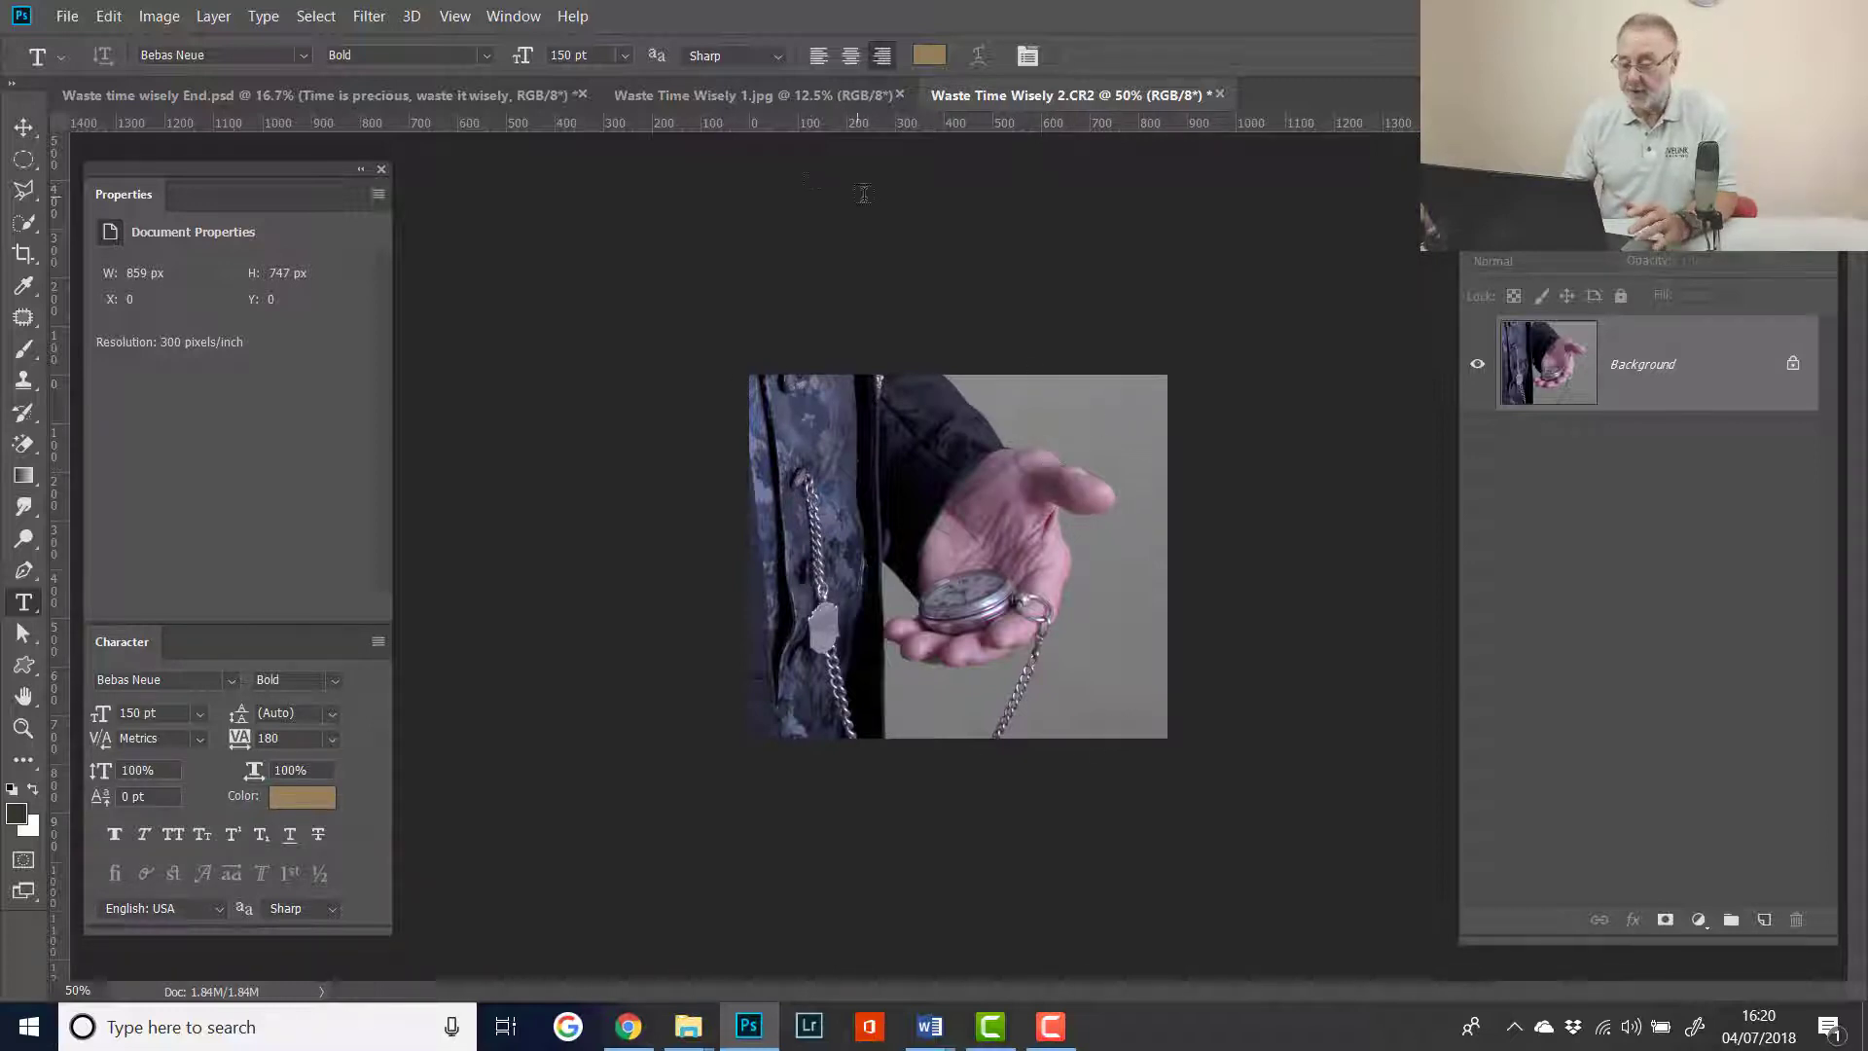
{"action": "left_click", "coordinate": [747, 97]}
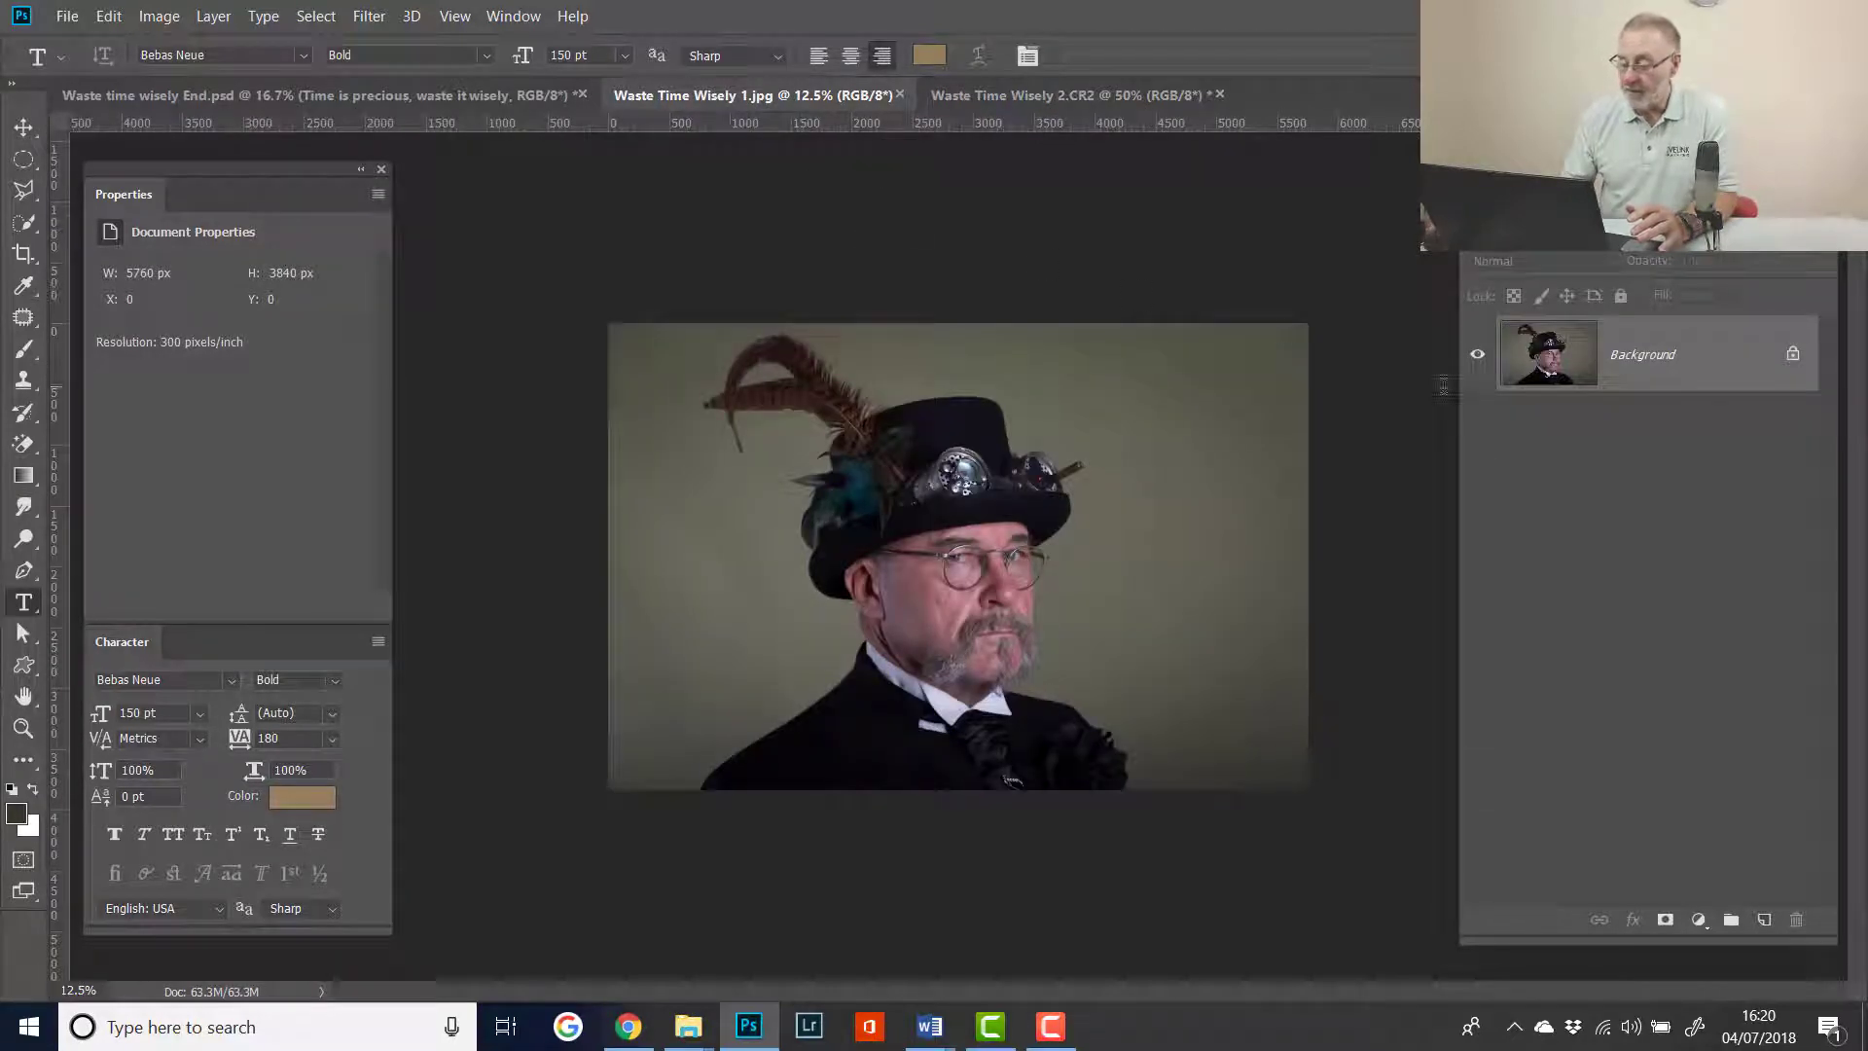
{"action": "left_click", "coordinate": [1793, 359]}
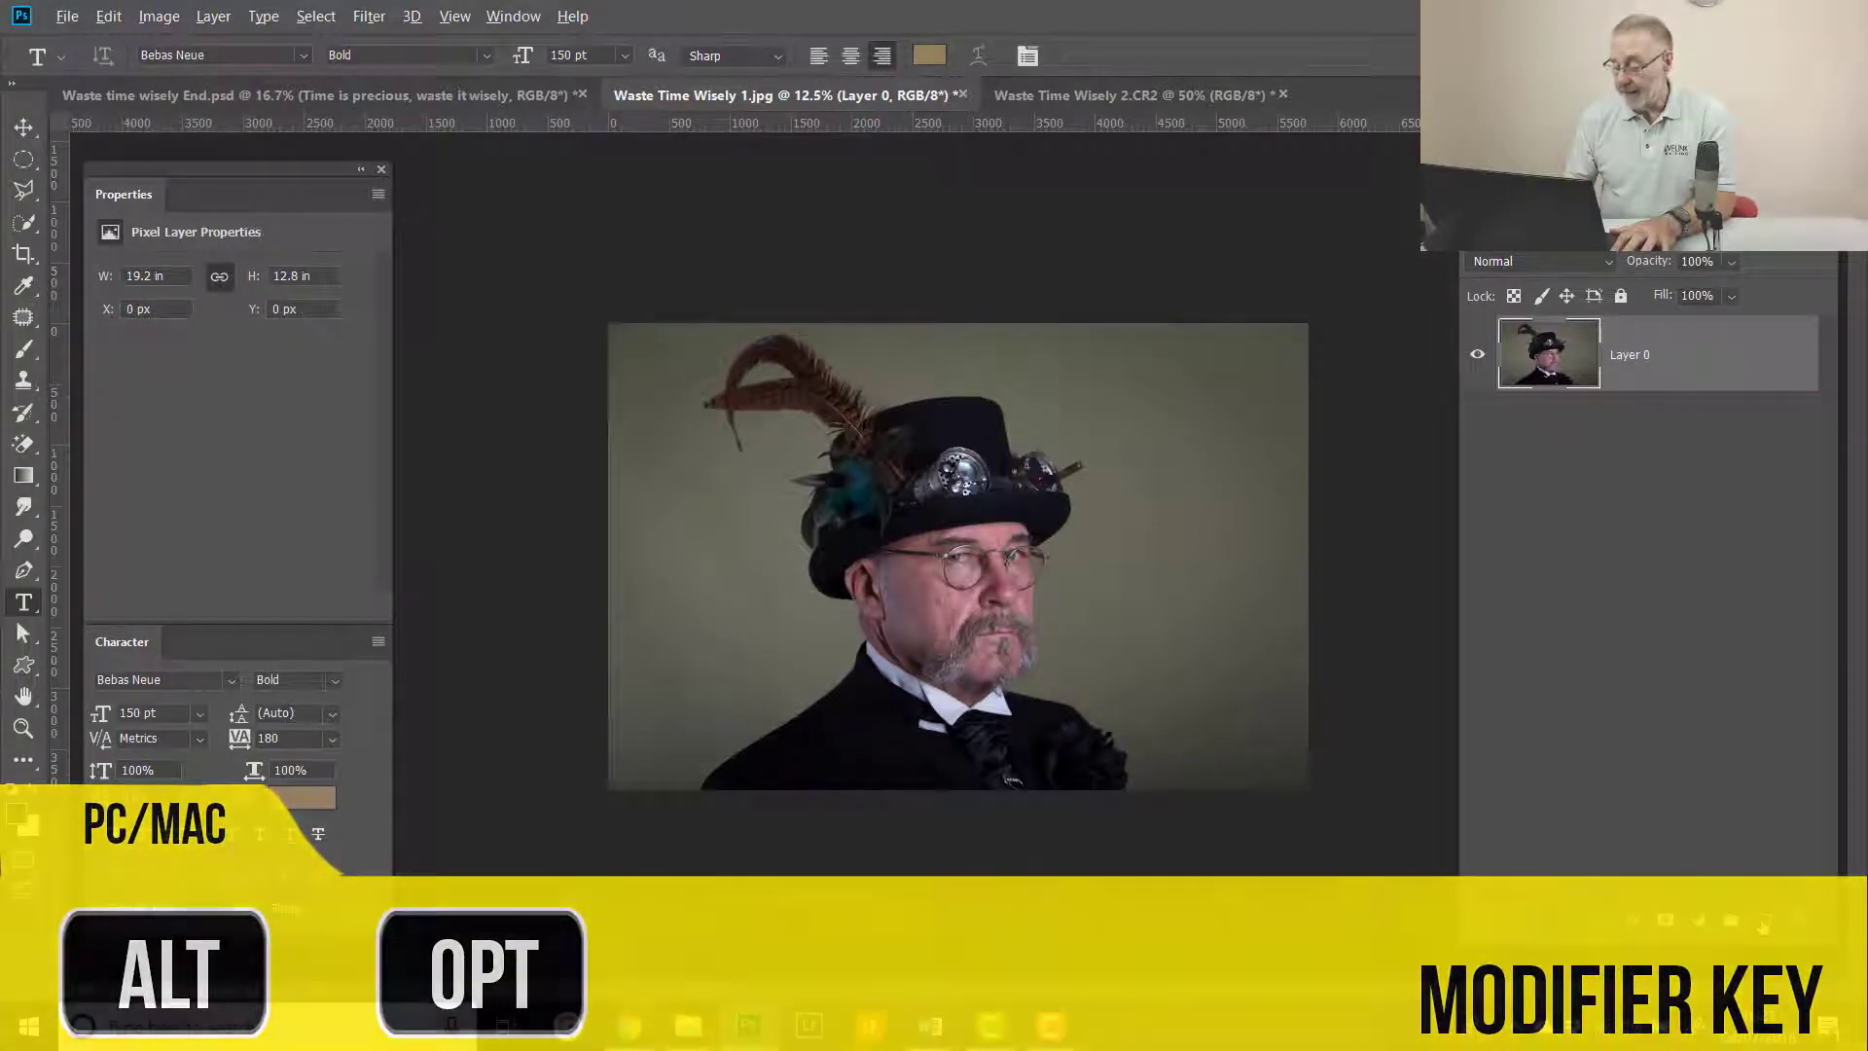
- Create a new layer named 'Black Background' and move it below Layer 0
{"action": "left_click", "coordinate": [1764, 926], "text": "alt"}
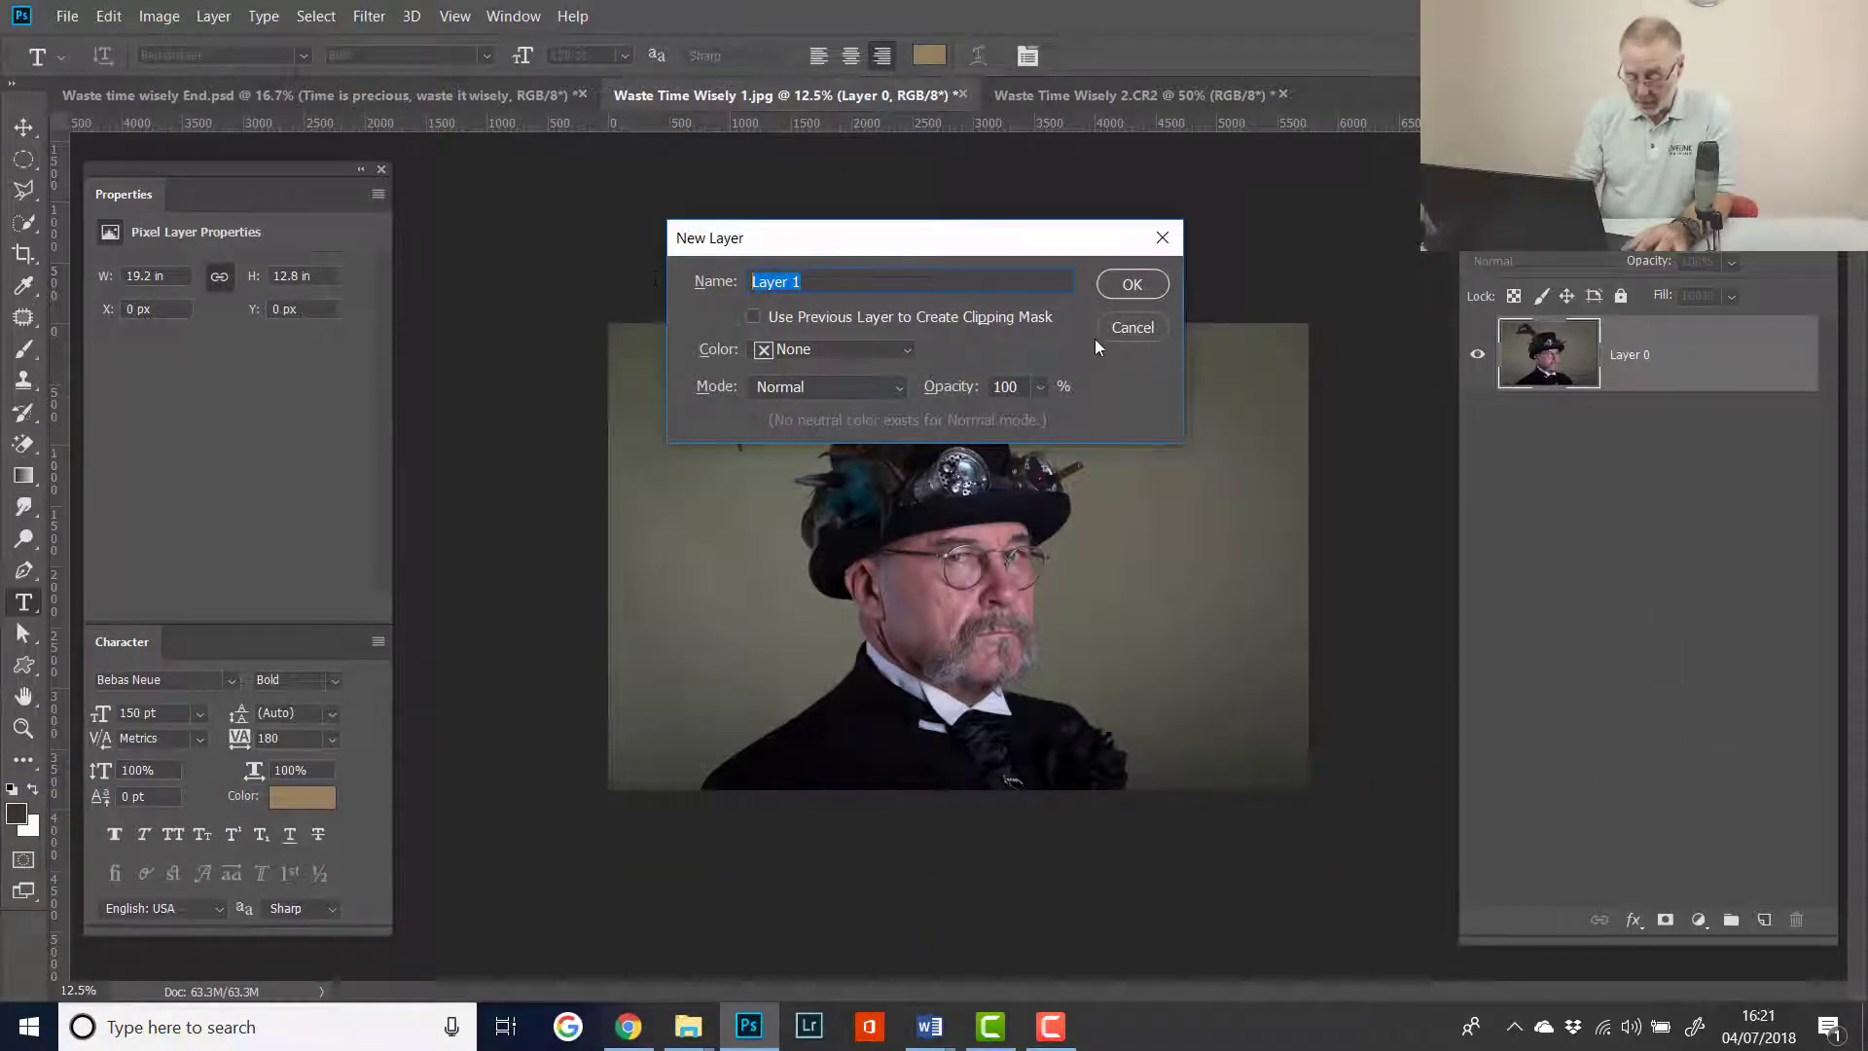
{"action": "type", "text": "Bl"}
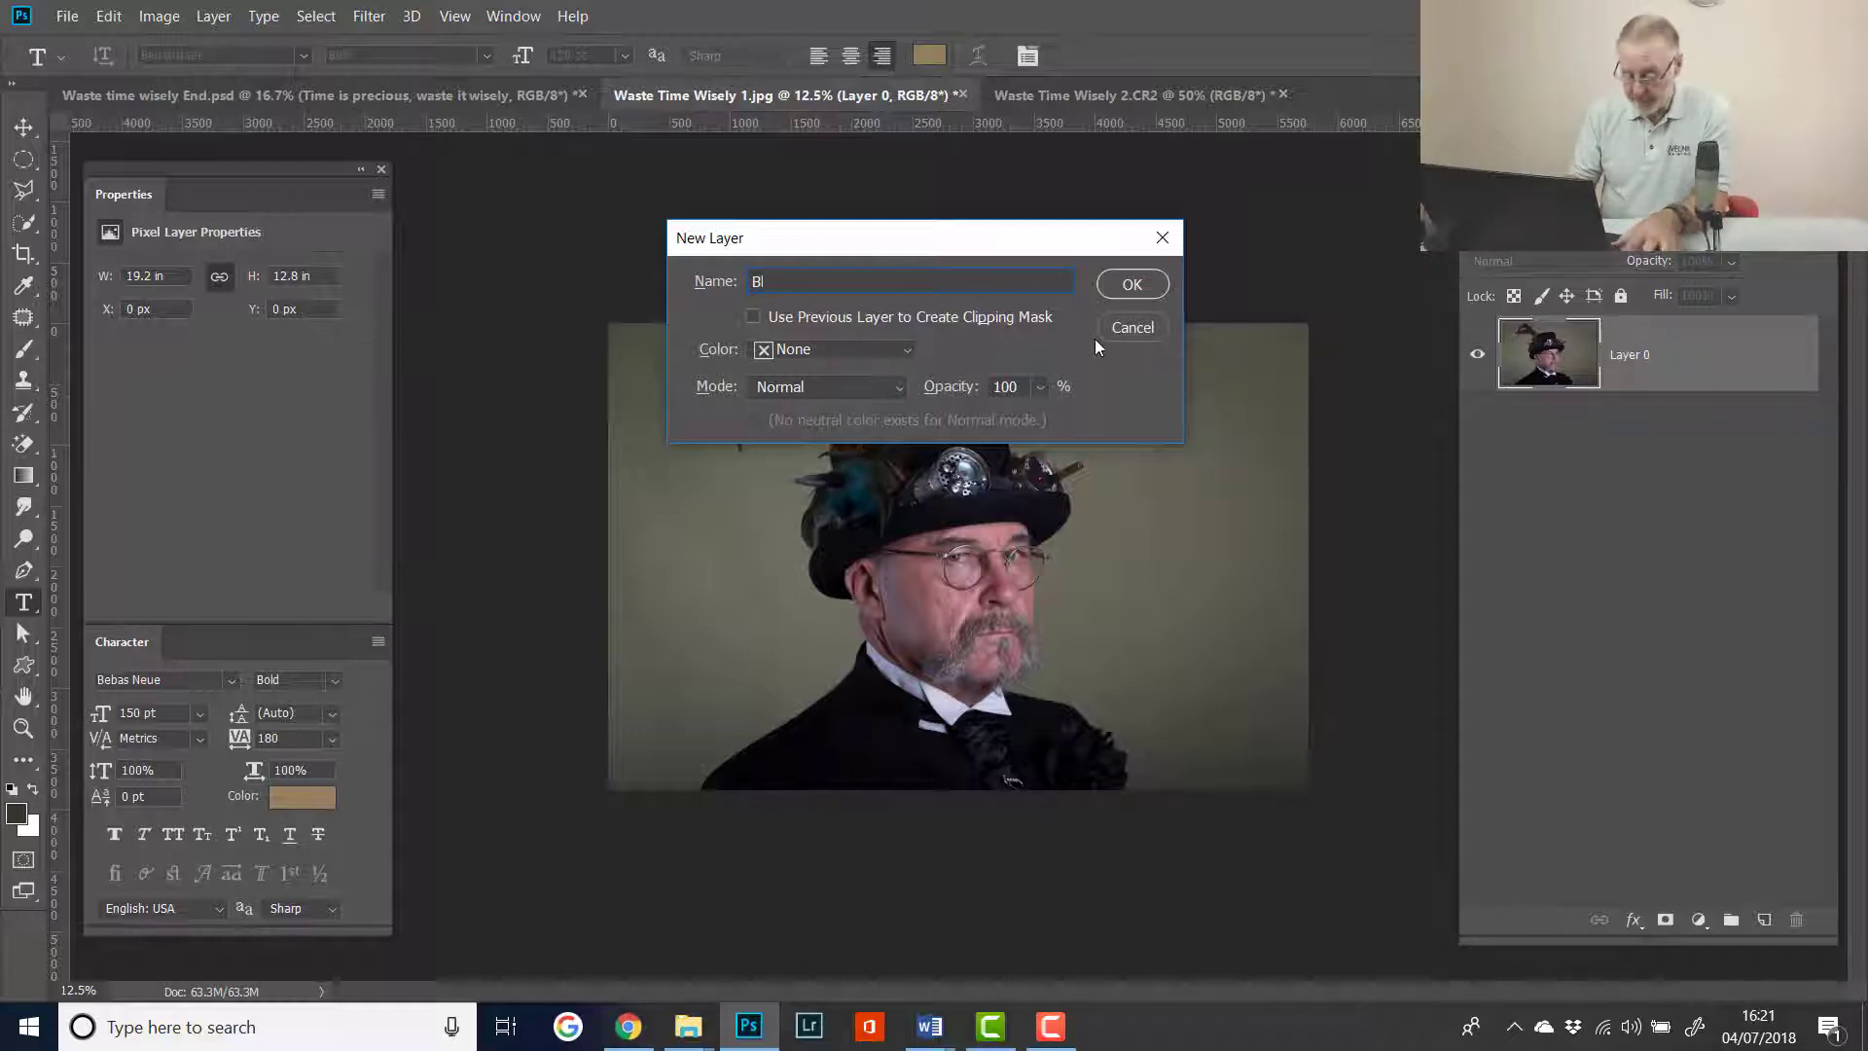
{"action": "type", "text": "asck Background"}
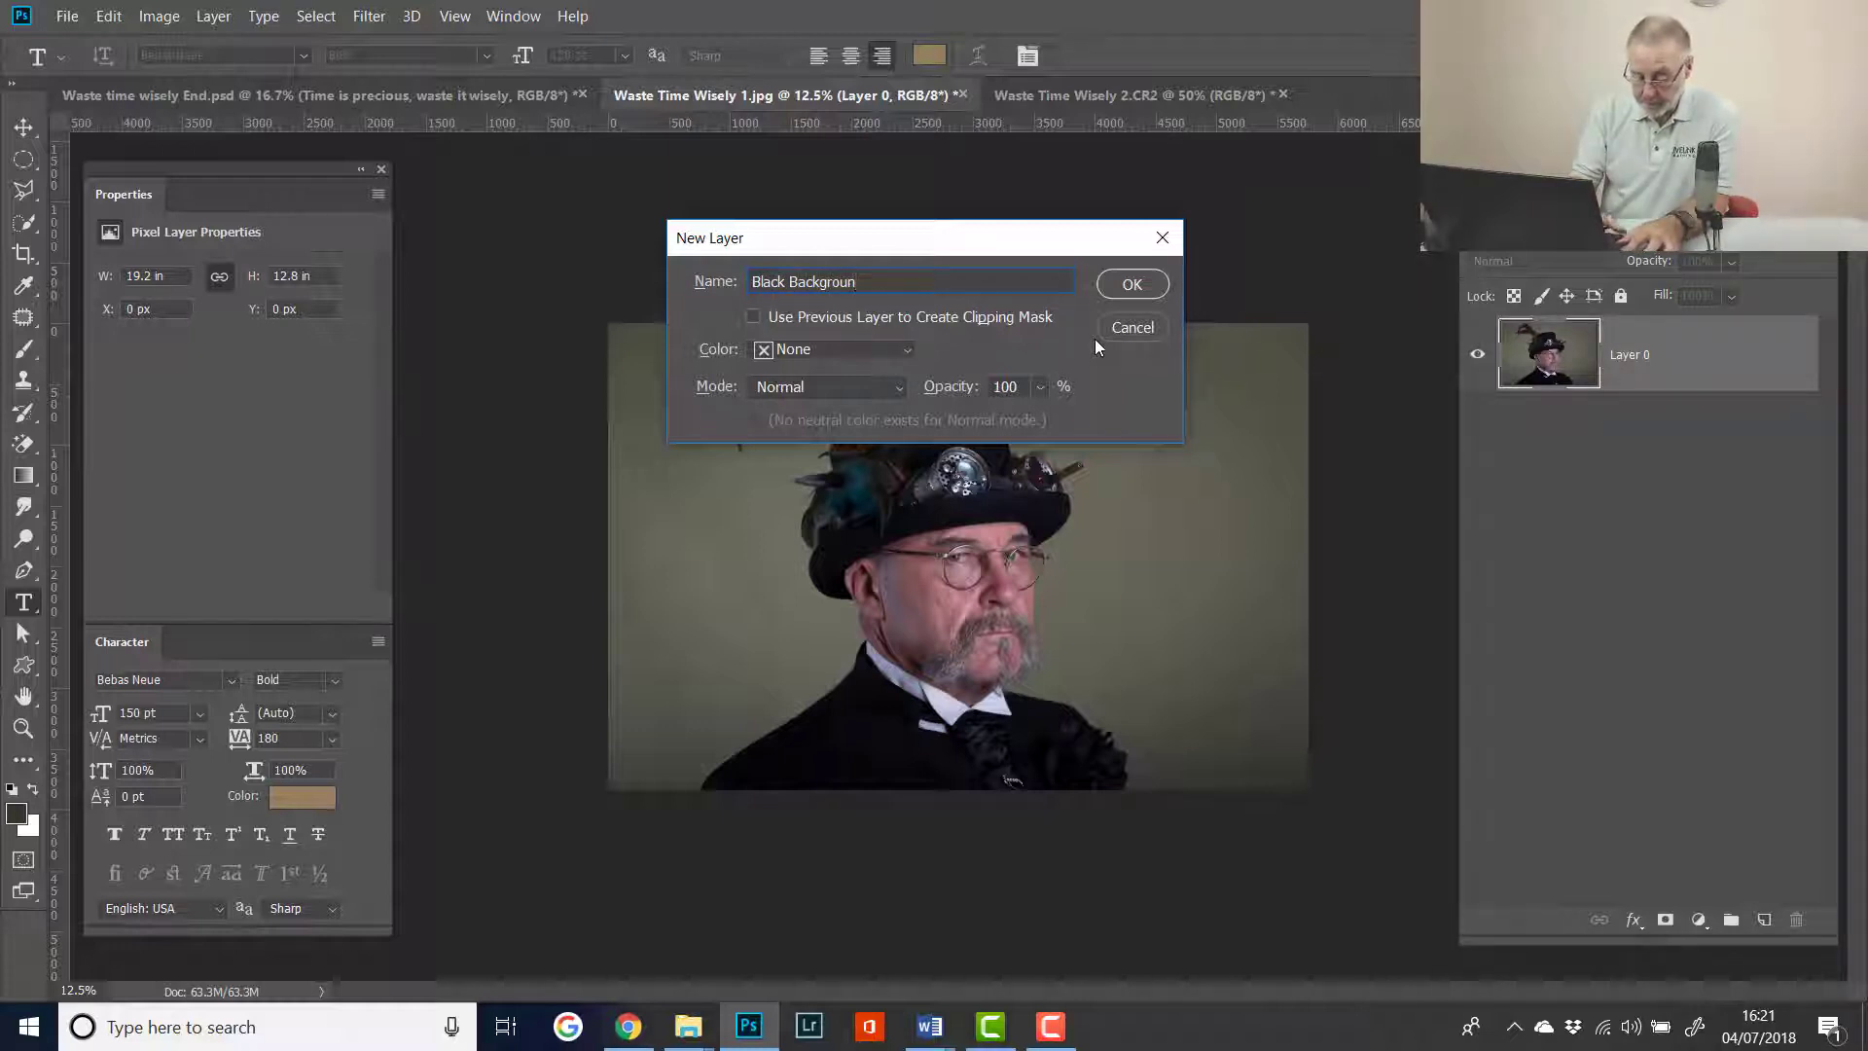
{"action": "left_click", "coordinate": [1134, 282]}
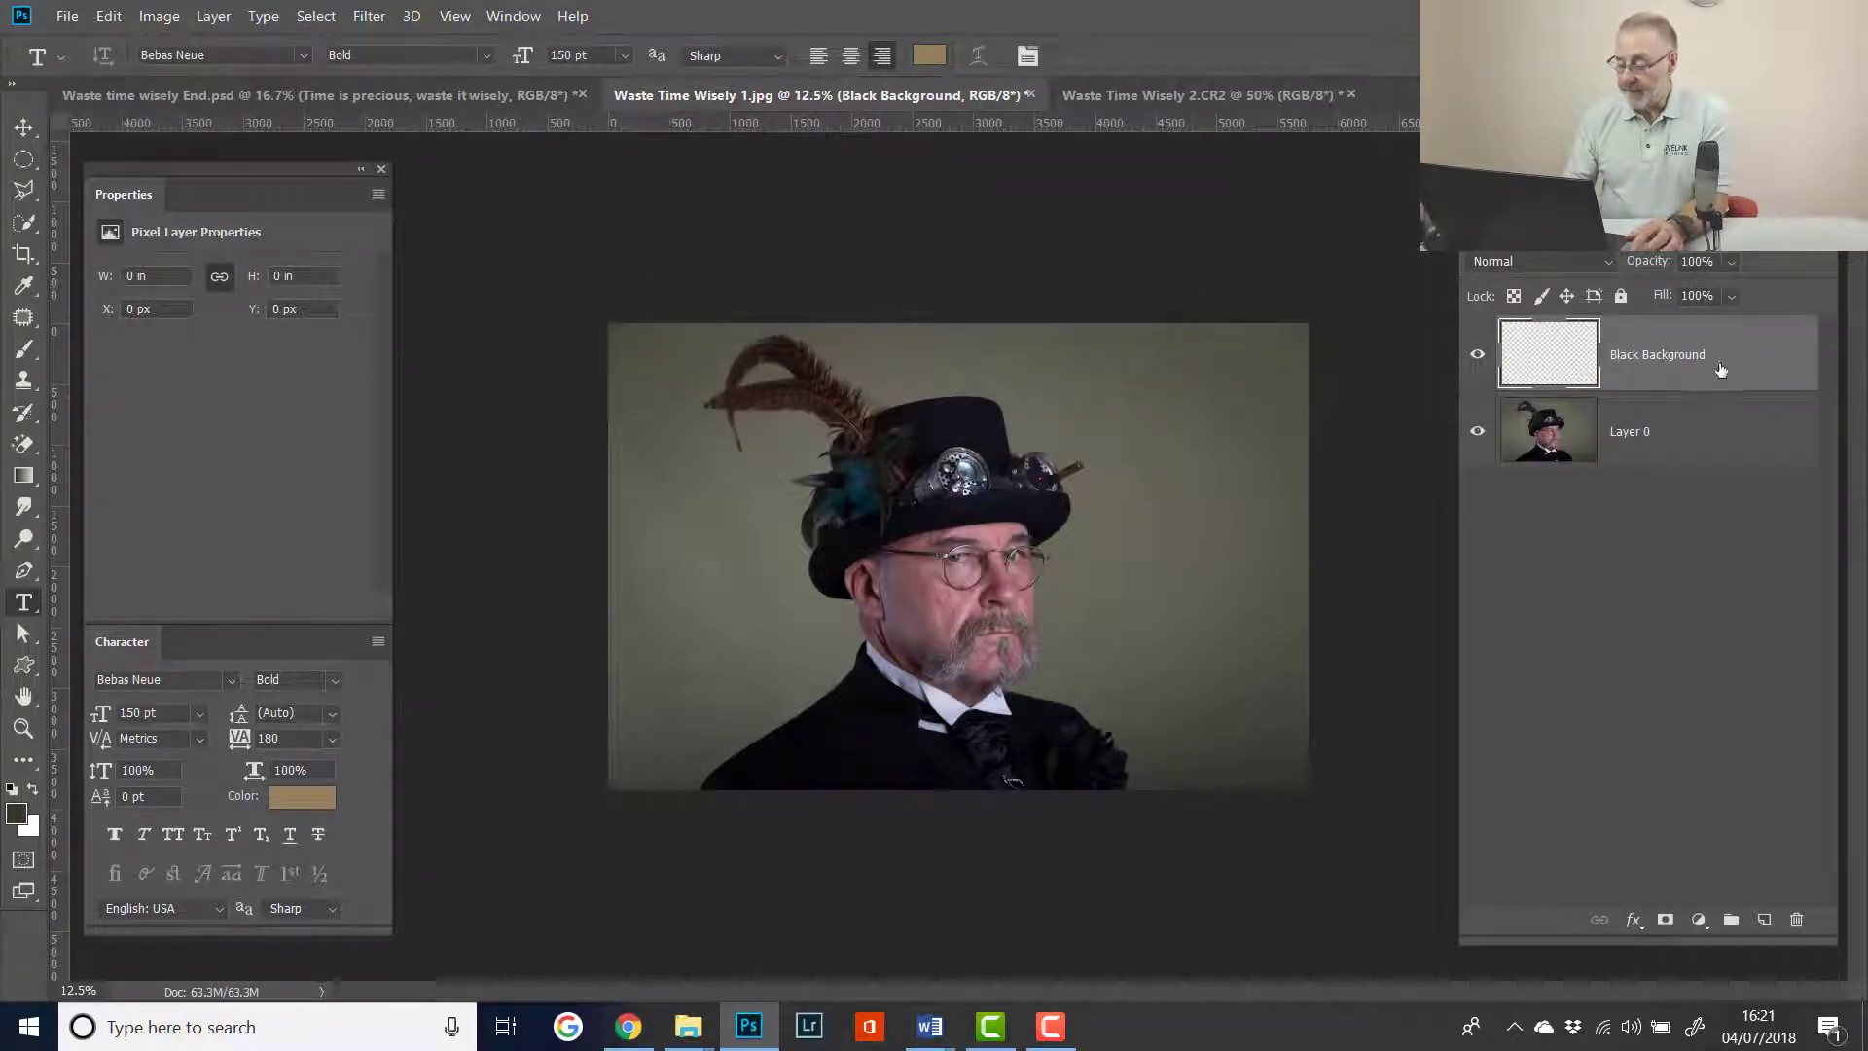
{"action": "left_click_drag", "start_coordinate": [1722, 370], "coordinate": [1722, 552]}
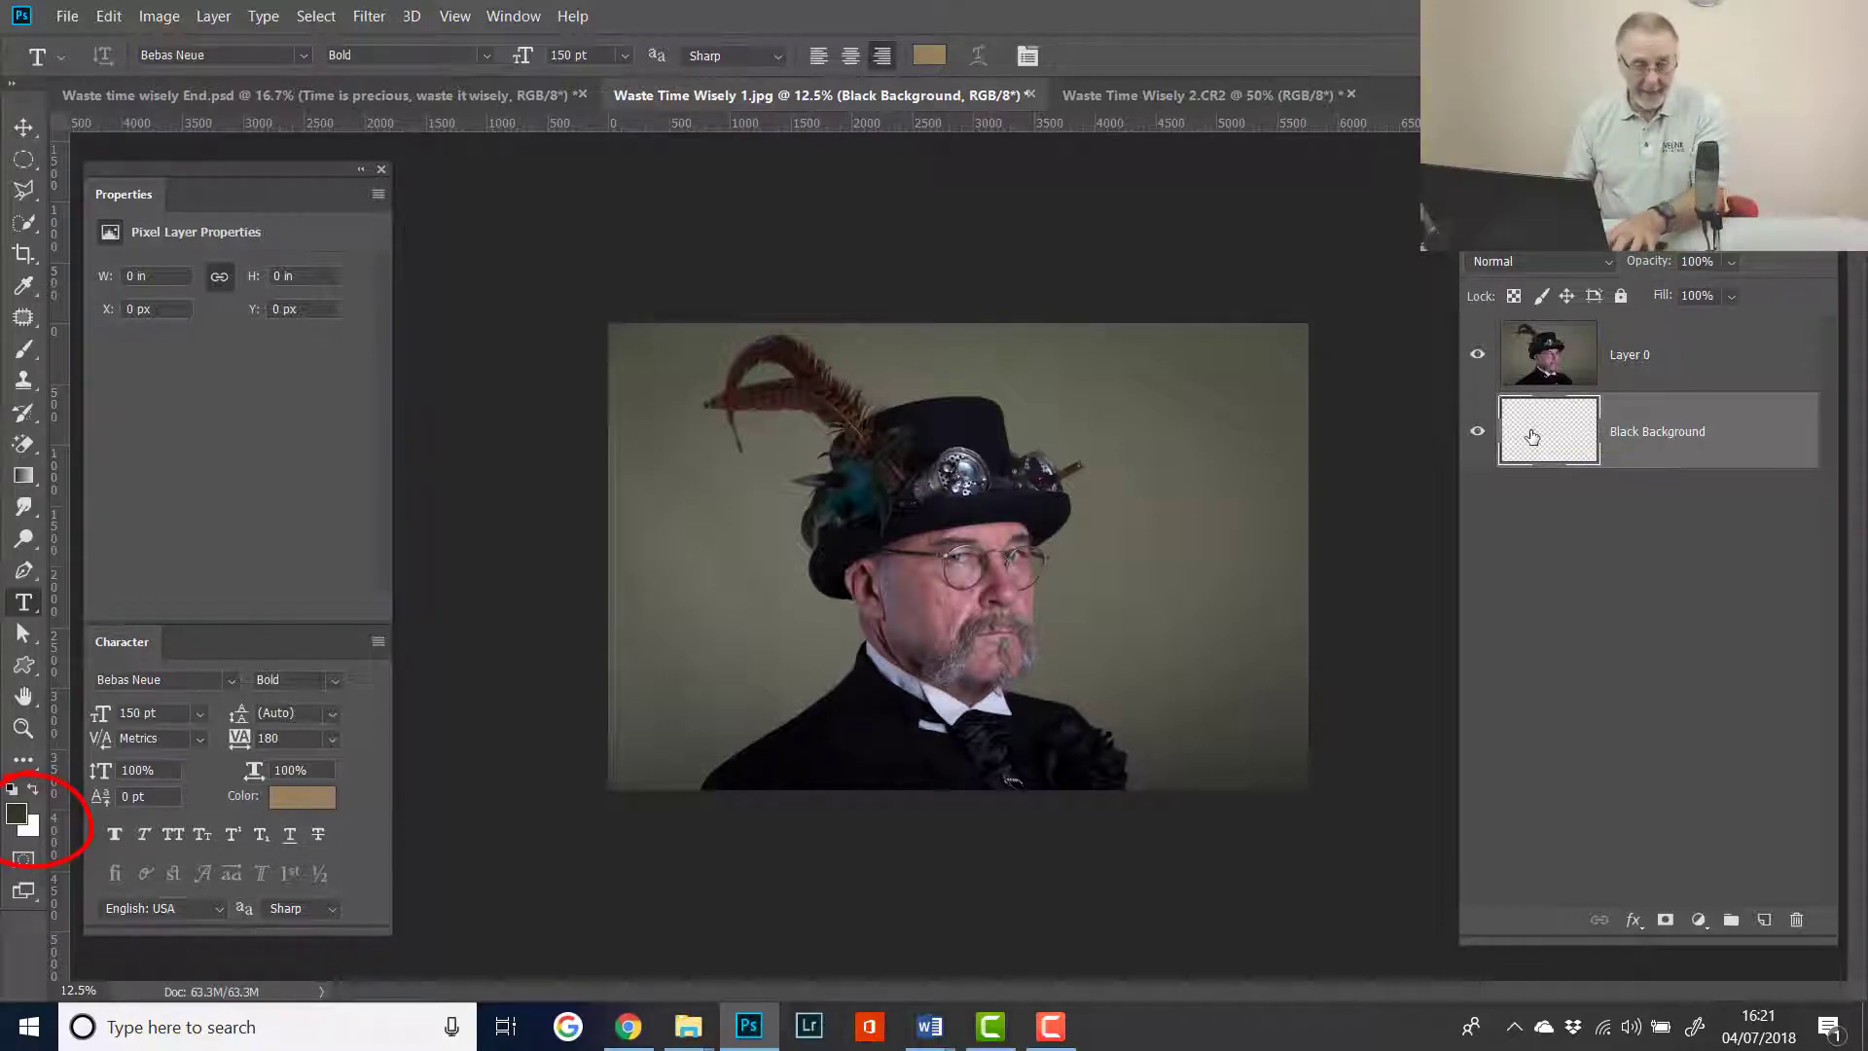
- Reset colours to a black foreground and fill Black Background with it using Edit > Fill
{"action": "key", "text": "d"}
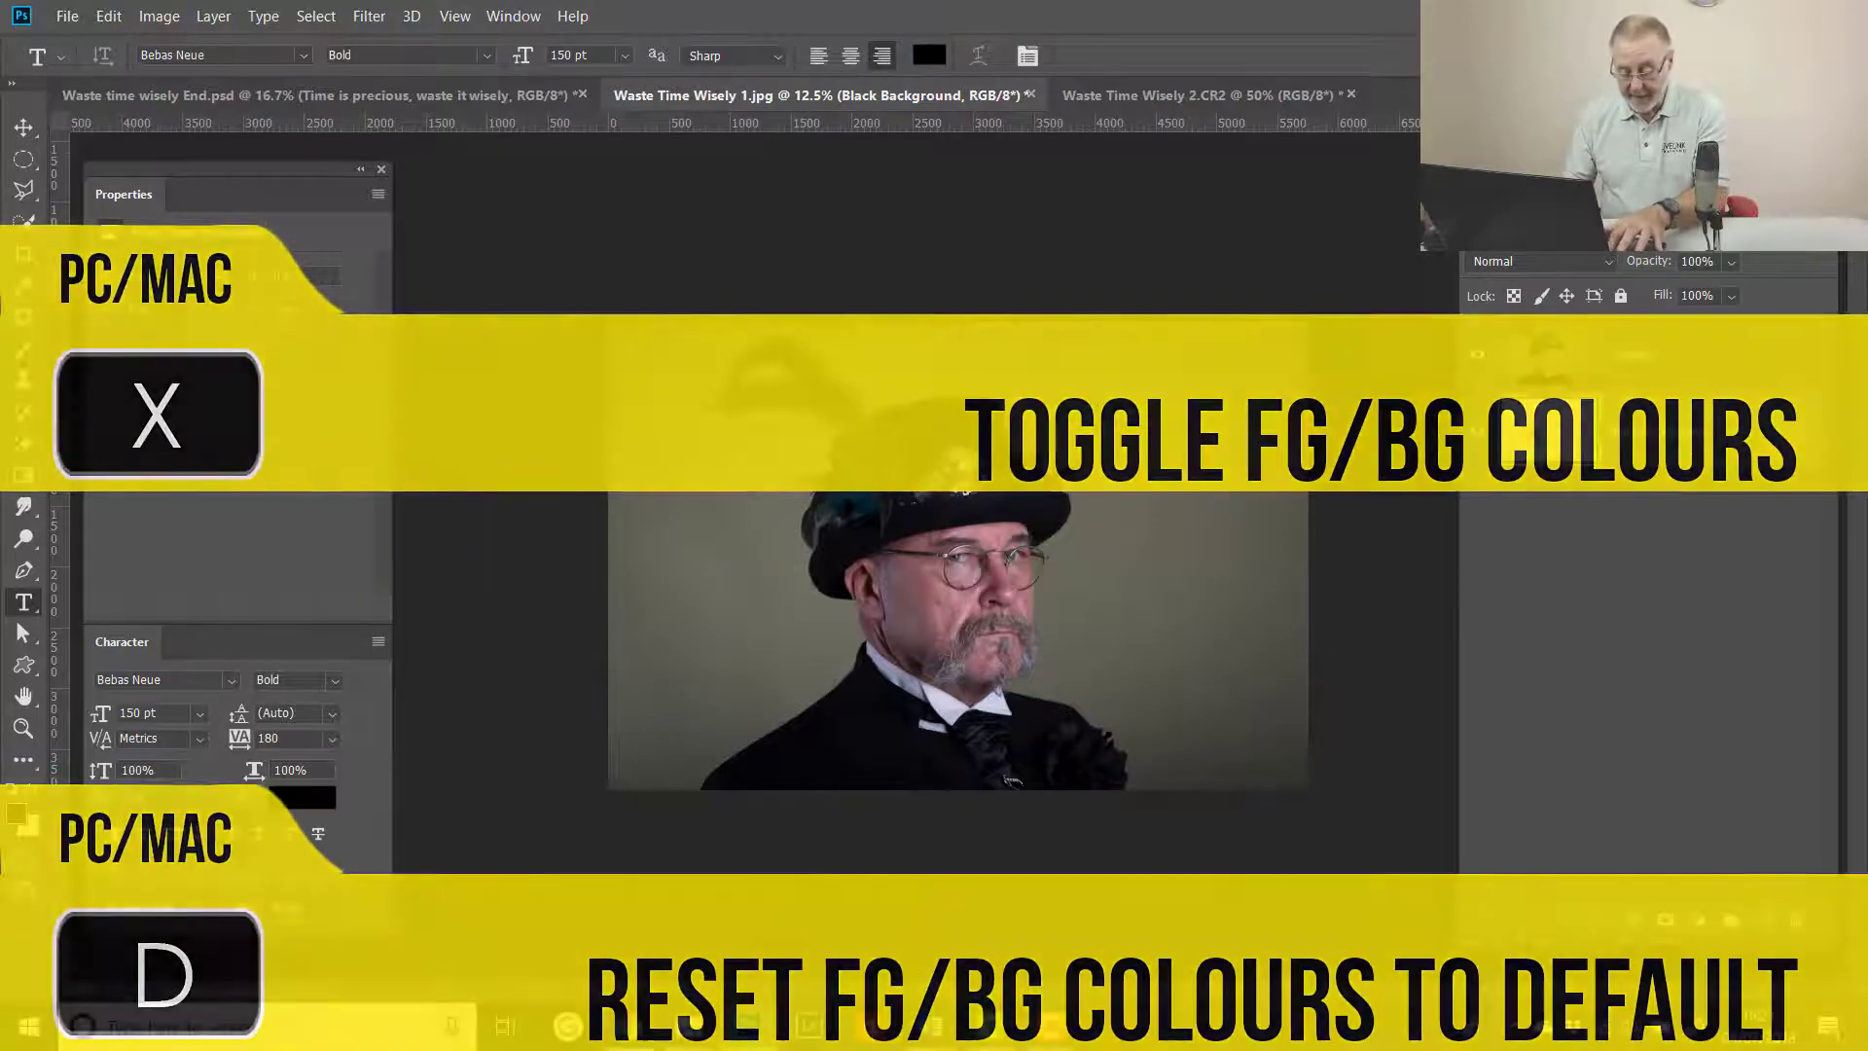
{"action": "key", "text": "x"}
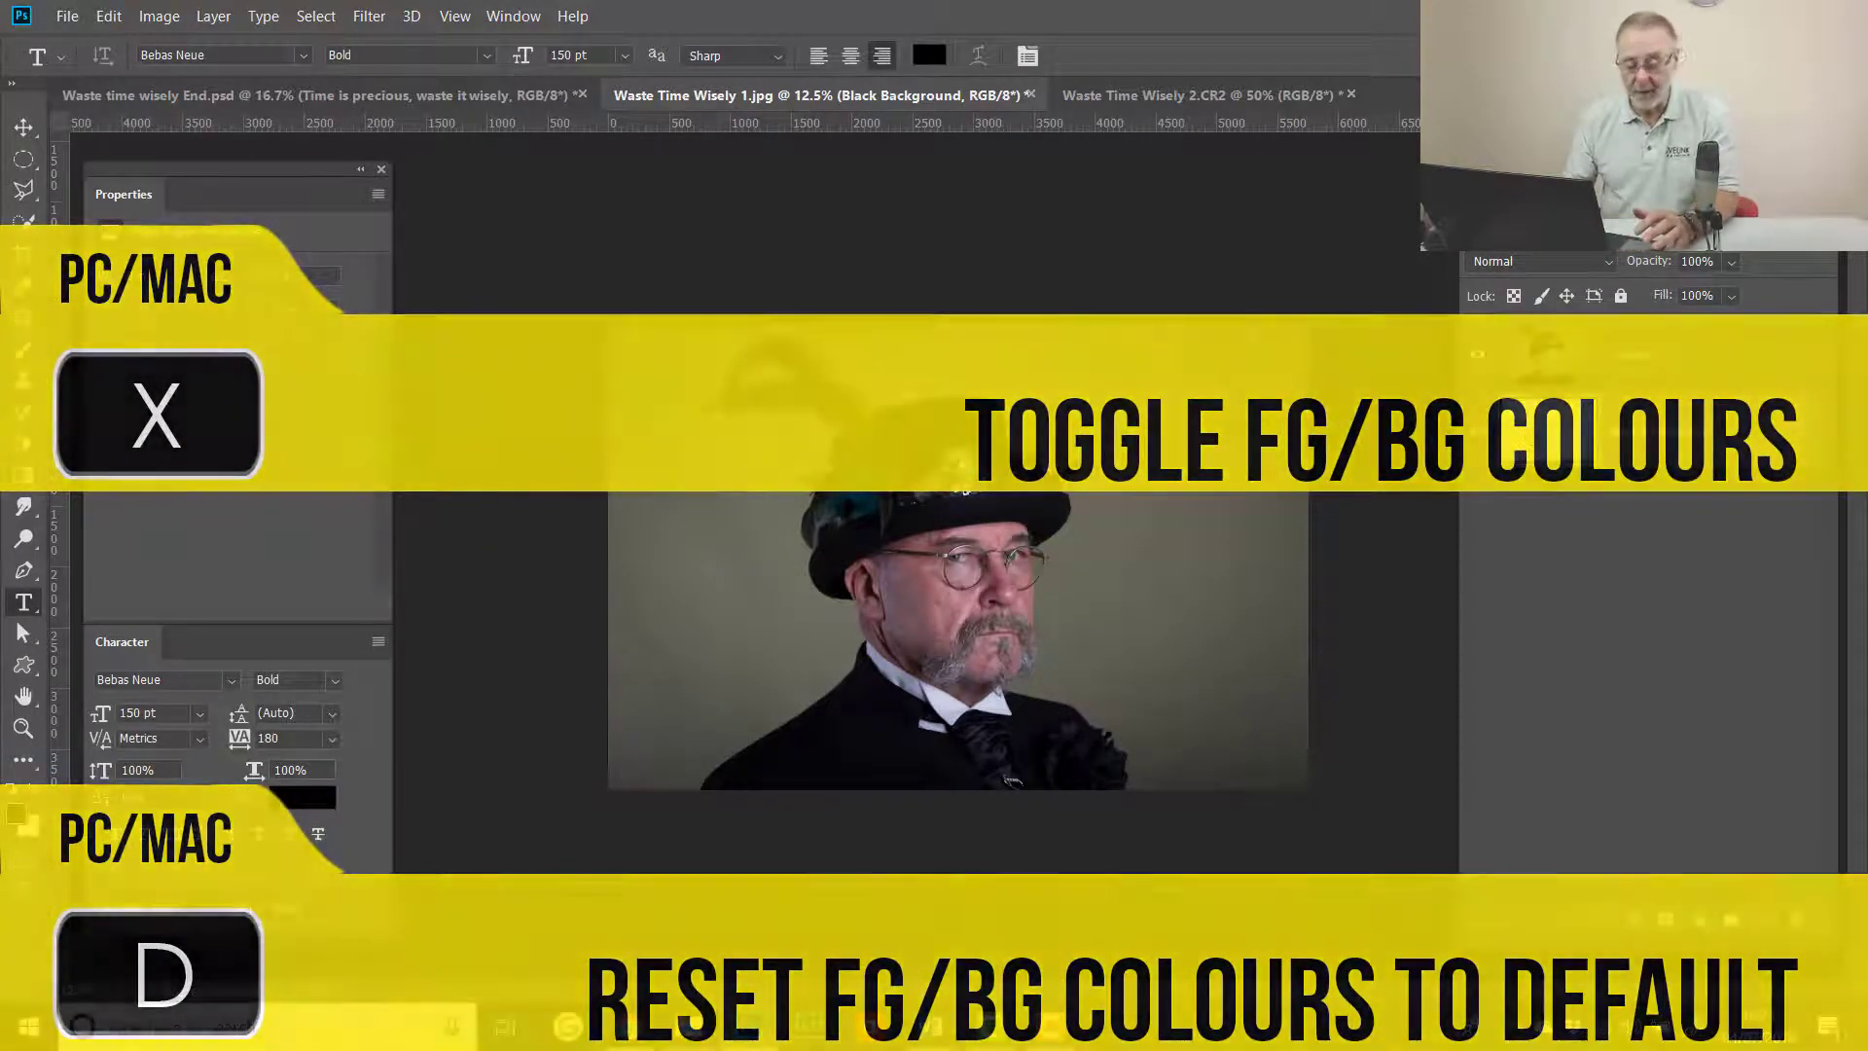
{"action": "key", "text": "x"}
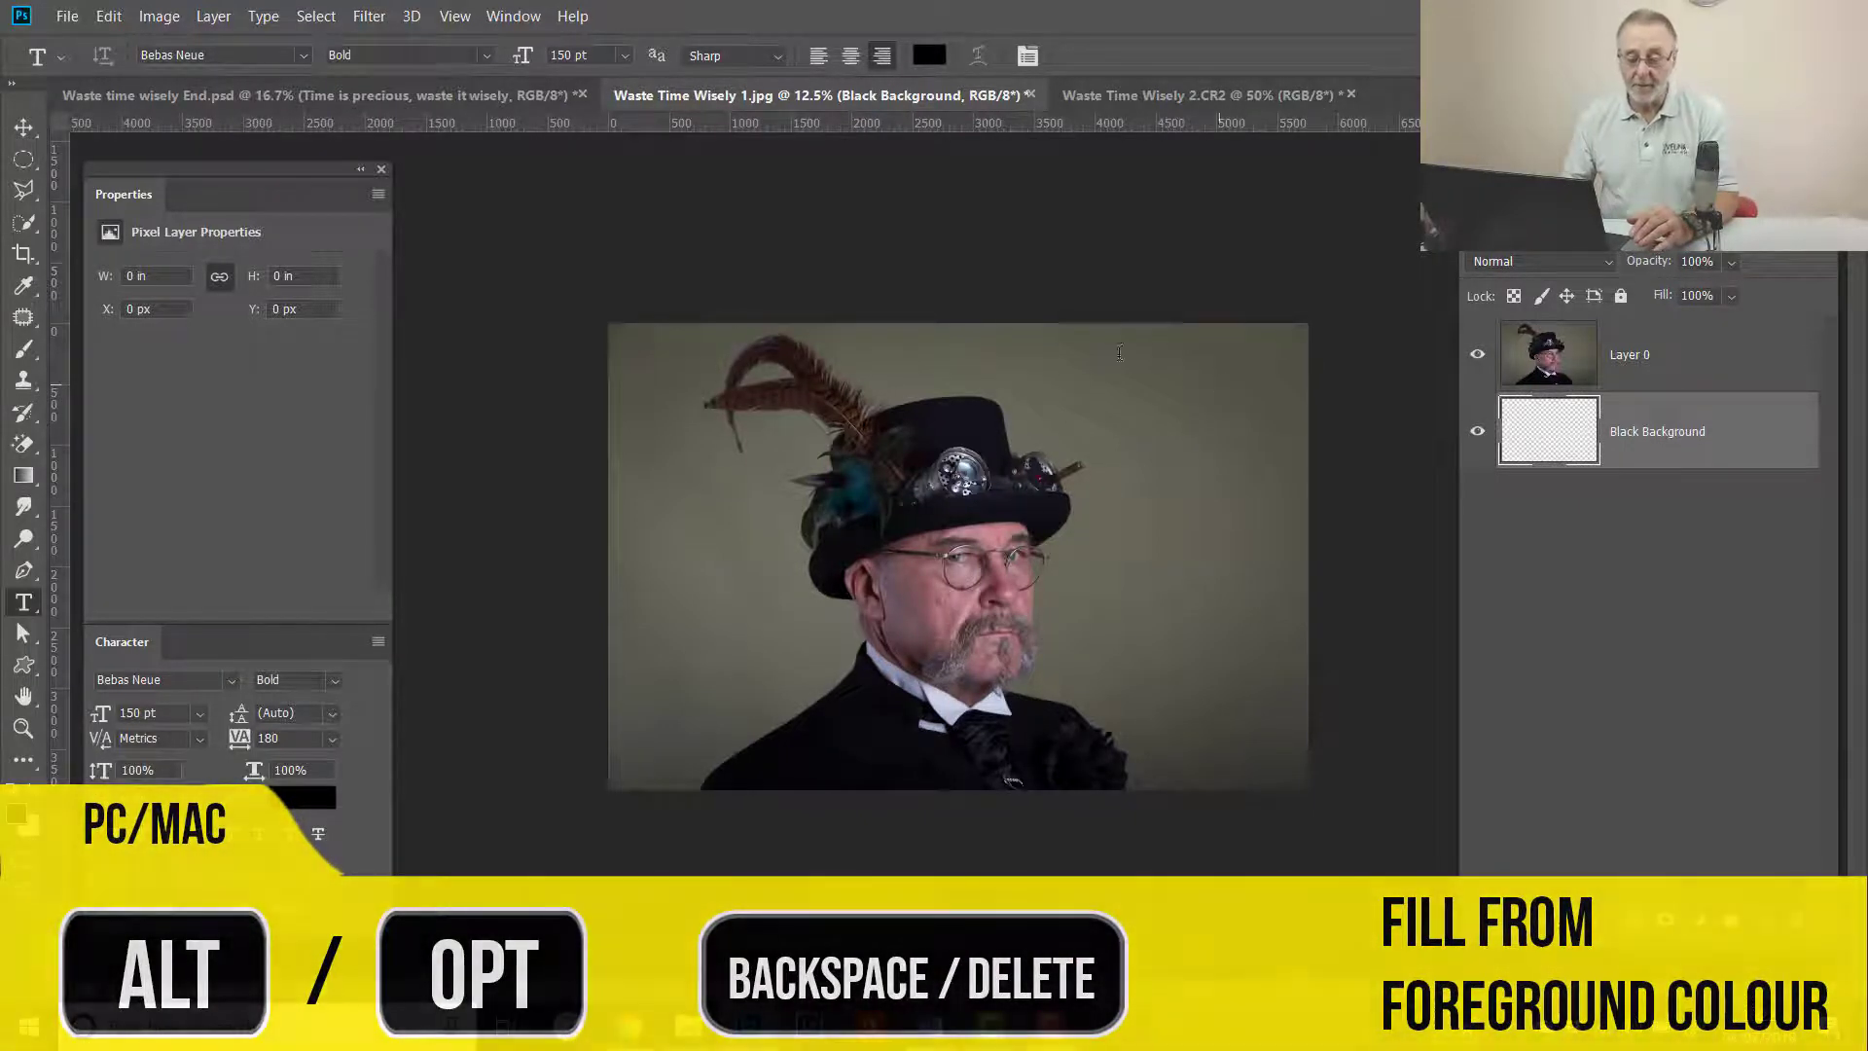
{"action": "left_click", "coordinate": [108, 16]}
{"action": "left_click", "coordinate": [125, 374]}
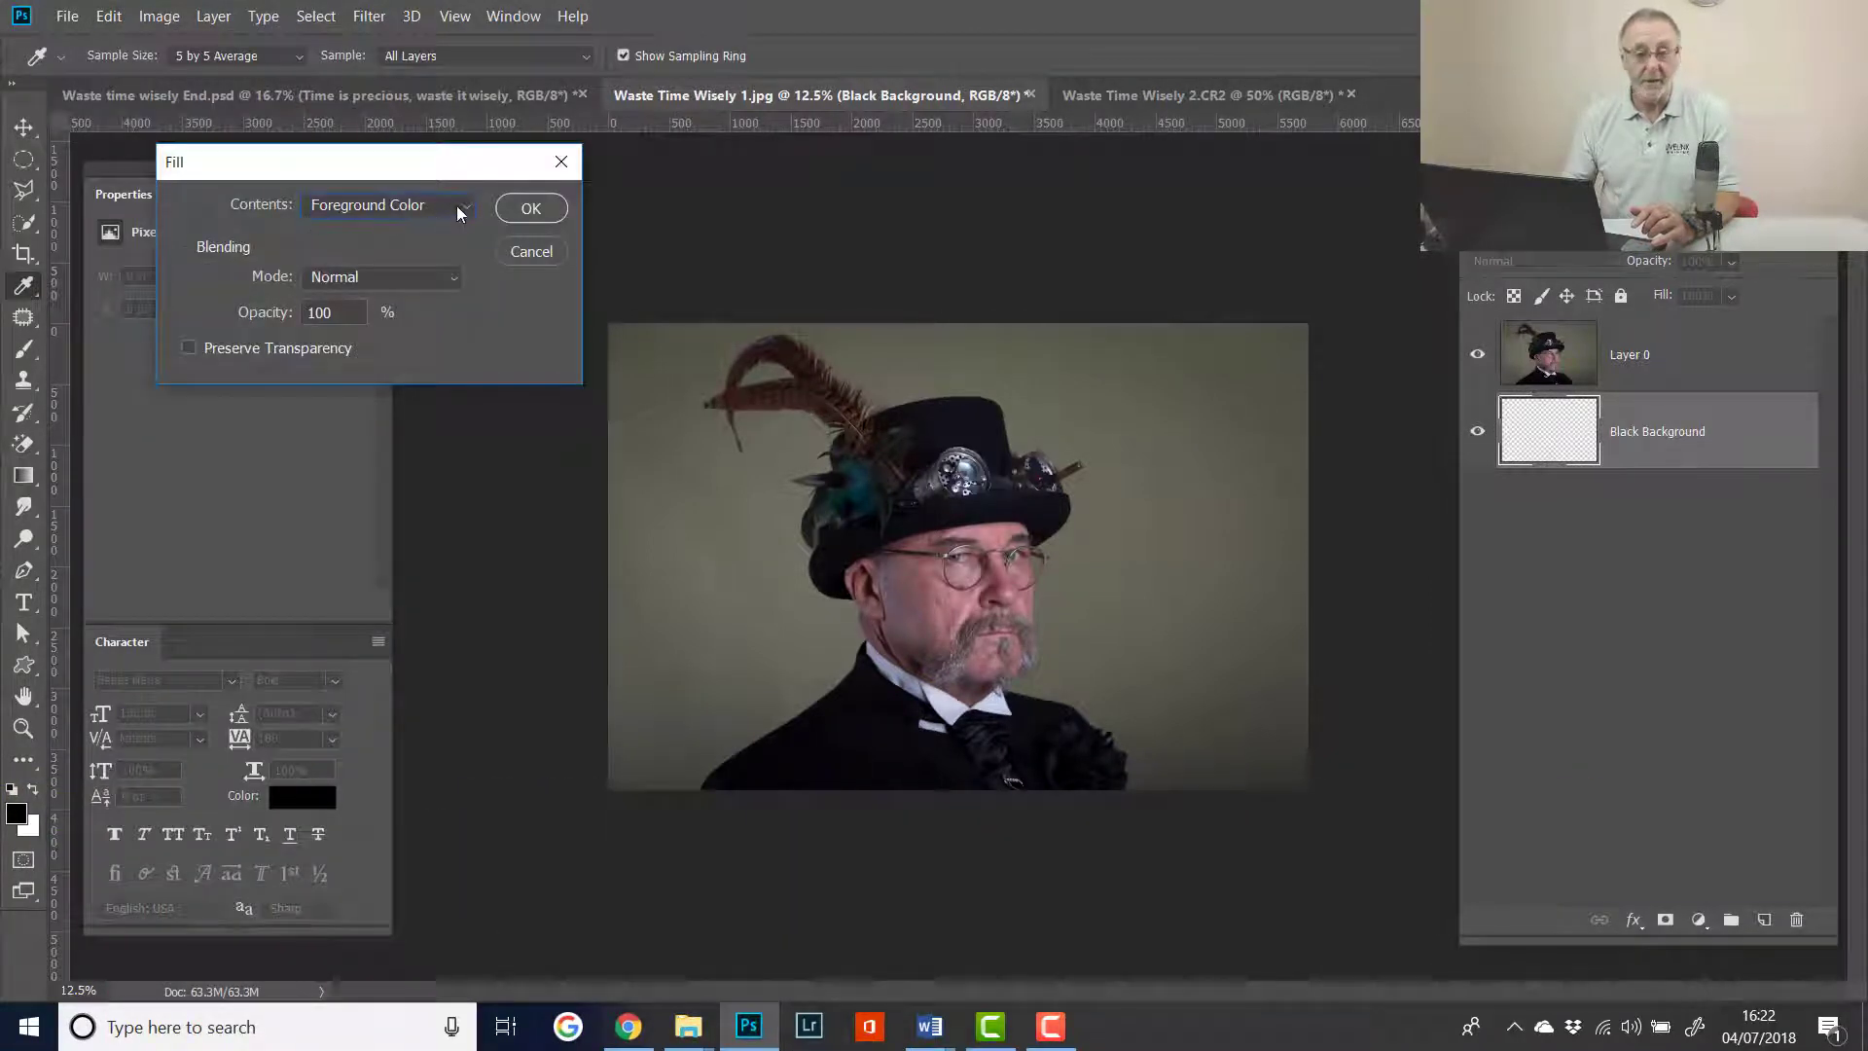
{"action": "left_click", "coordinate": [532, 211]}
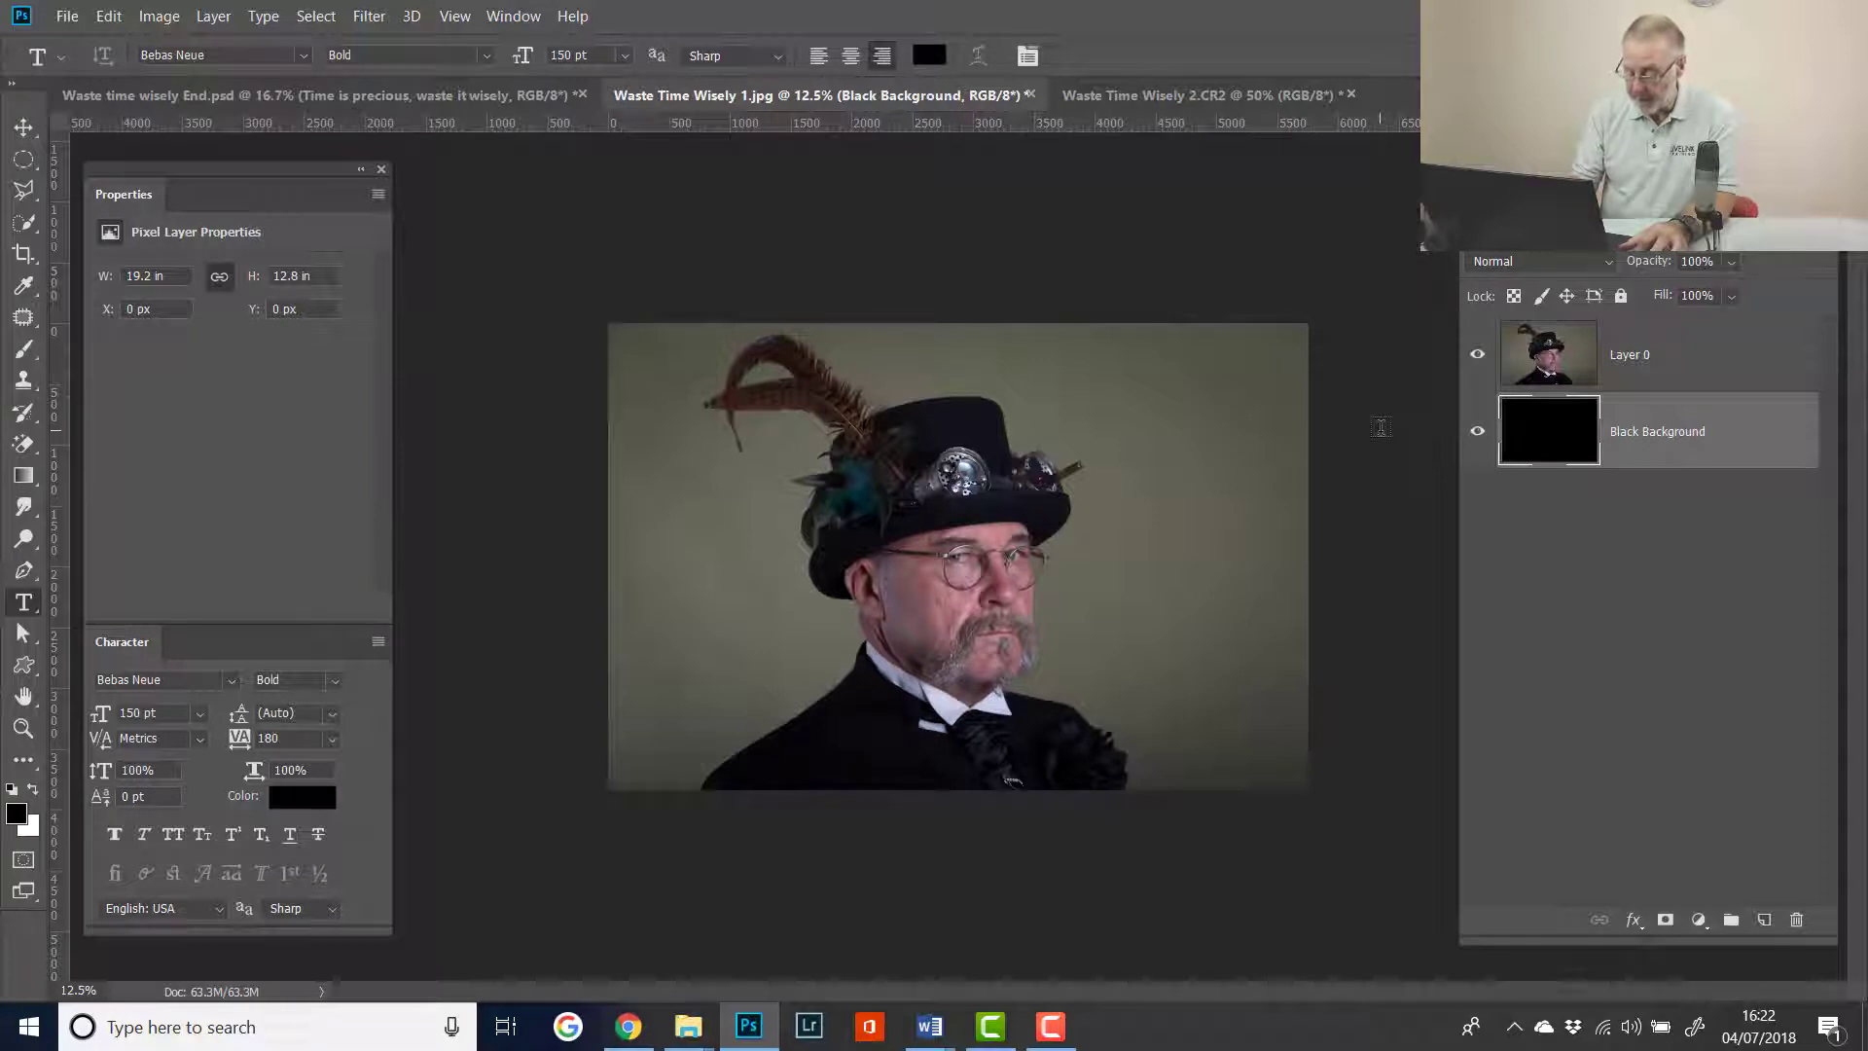
{"action": "key", "text": "ctrl+minus"}
{"action": "key", "text": "ctrl+minus"}
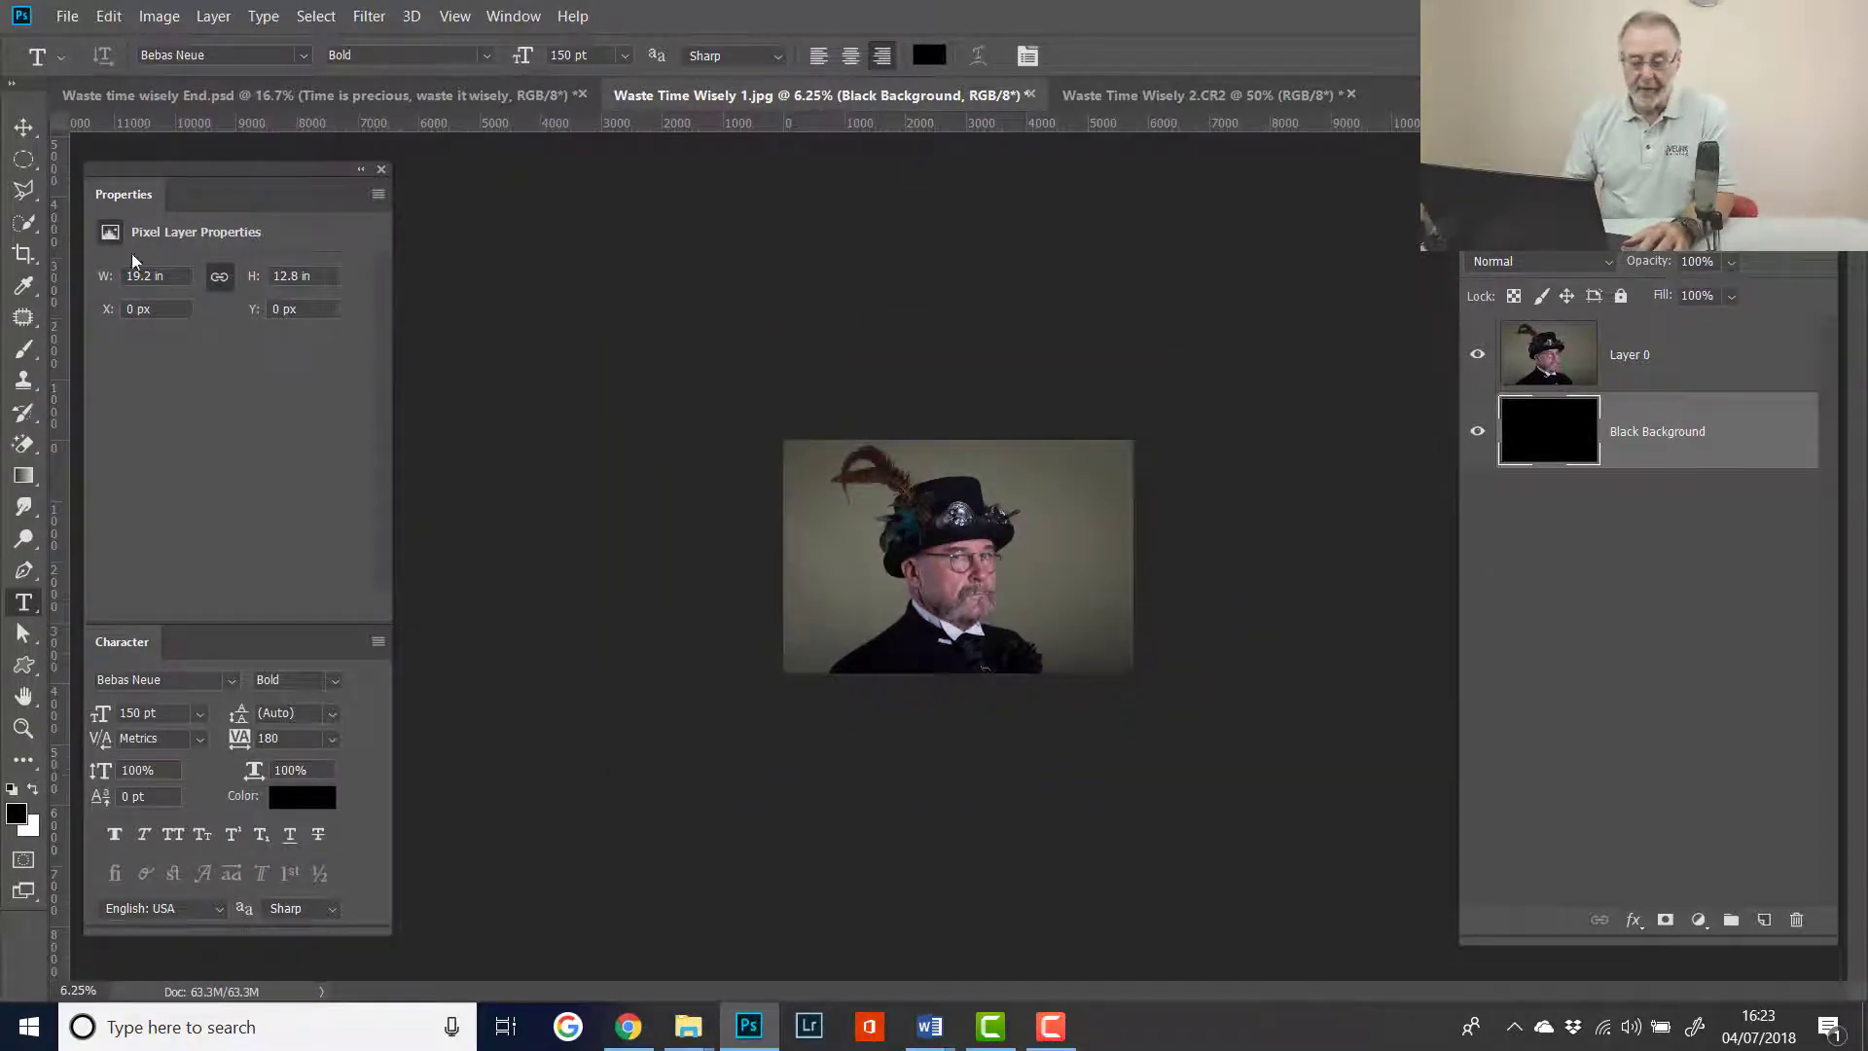
- Drag the crop box beyond the portrait on every side and commit the larger canvas
{"action": "left_click", "coordinate": [25, 258]}
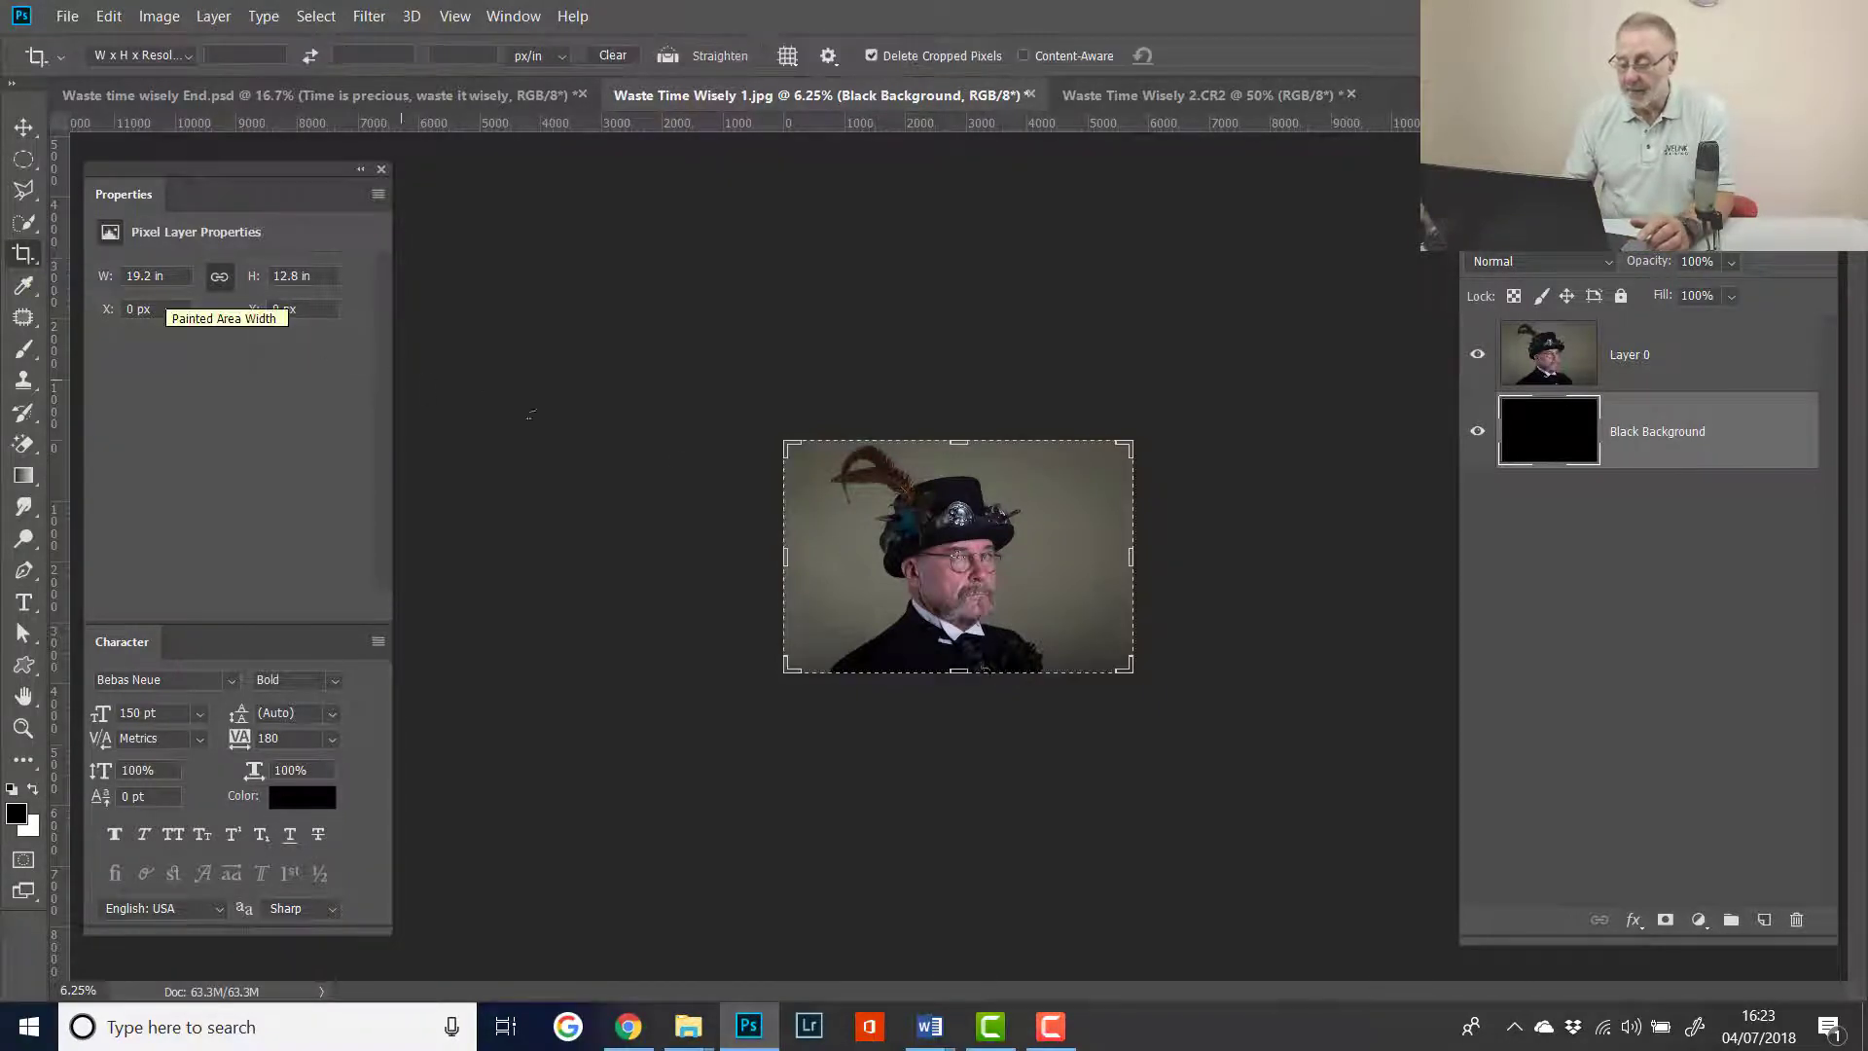
{"action": "left_click_drag", "start_coordinate": [786, 439], "coordinate": [739, 410]}
{"action": "left_click_drag", "start_coordinate": [1182, 708], "coordinate": [1237, 740]}
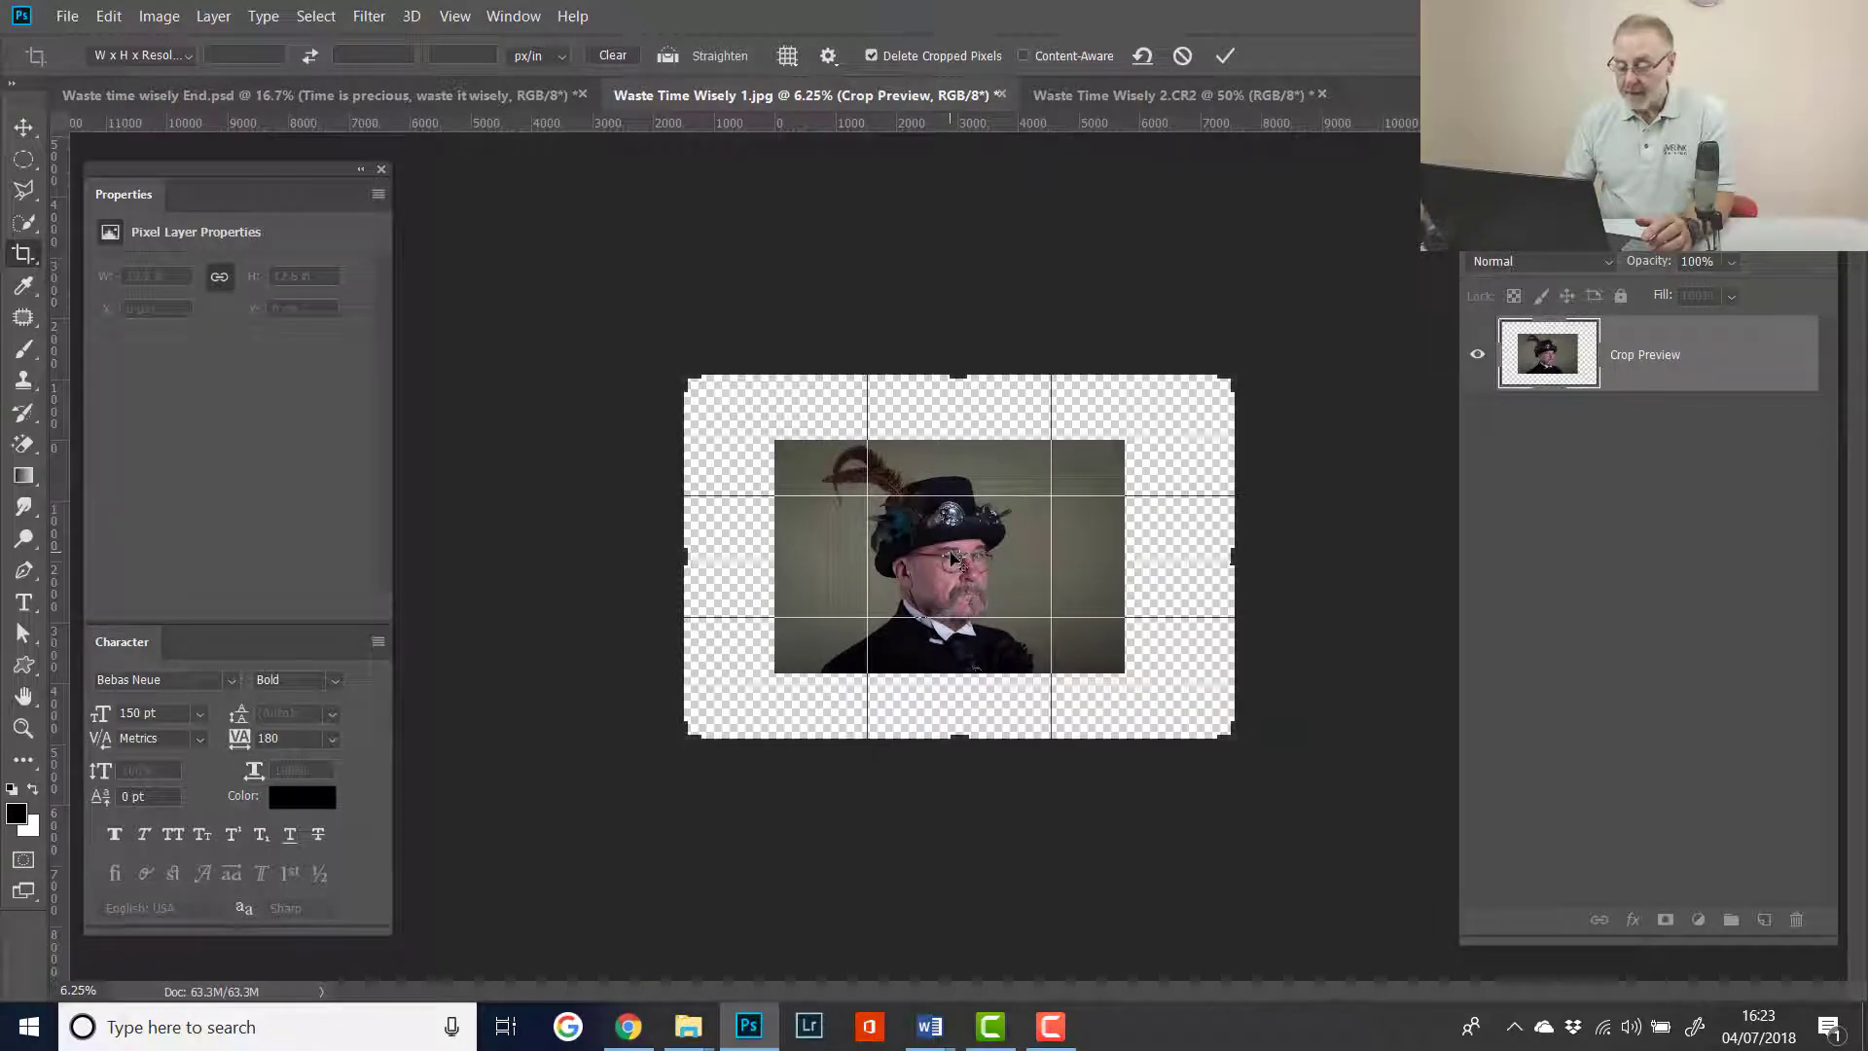
{"action": "left_click_drag", "start_coordinate": [952, 556], "coordinate": [956, 556]}
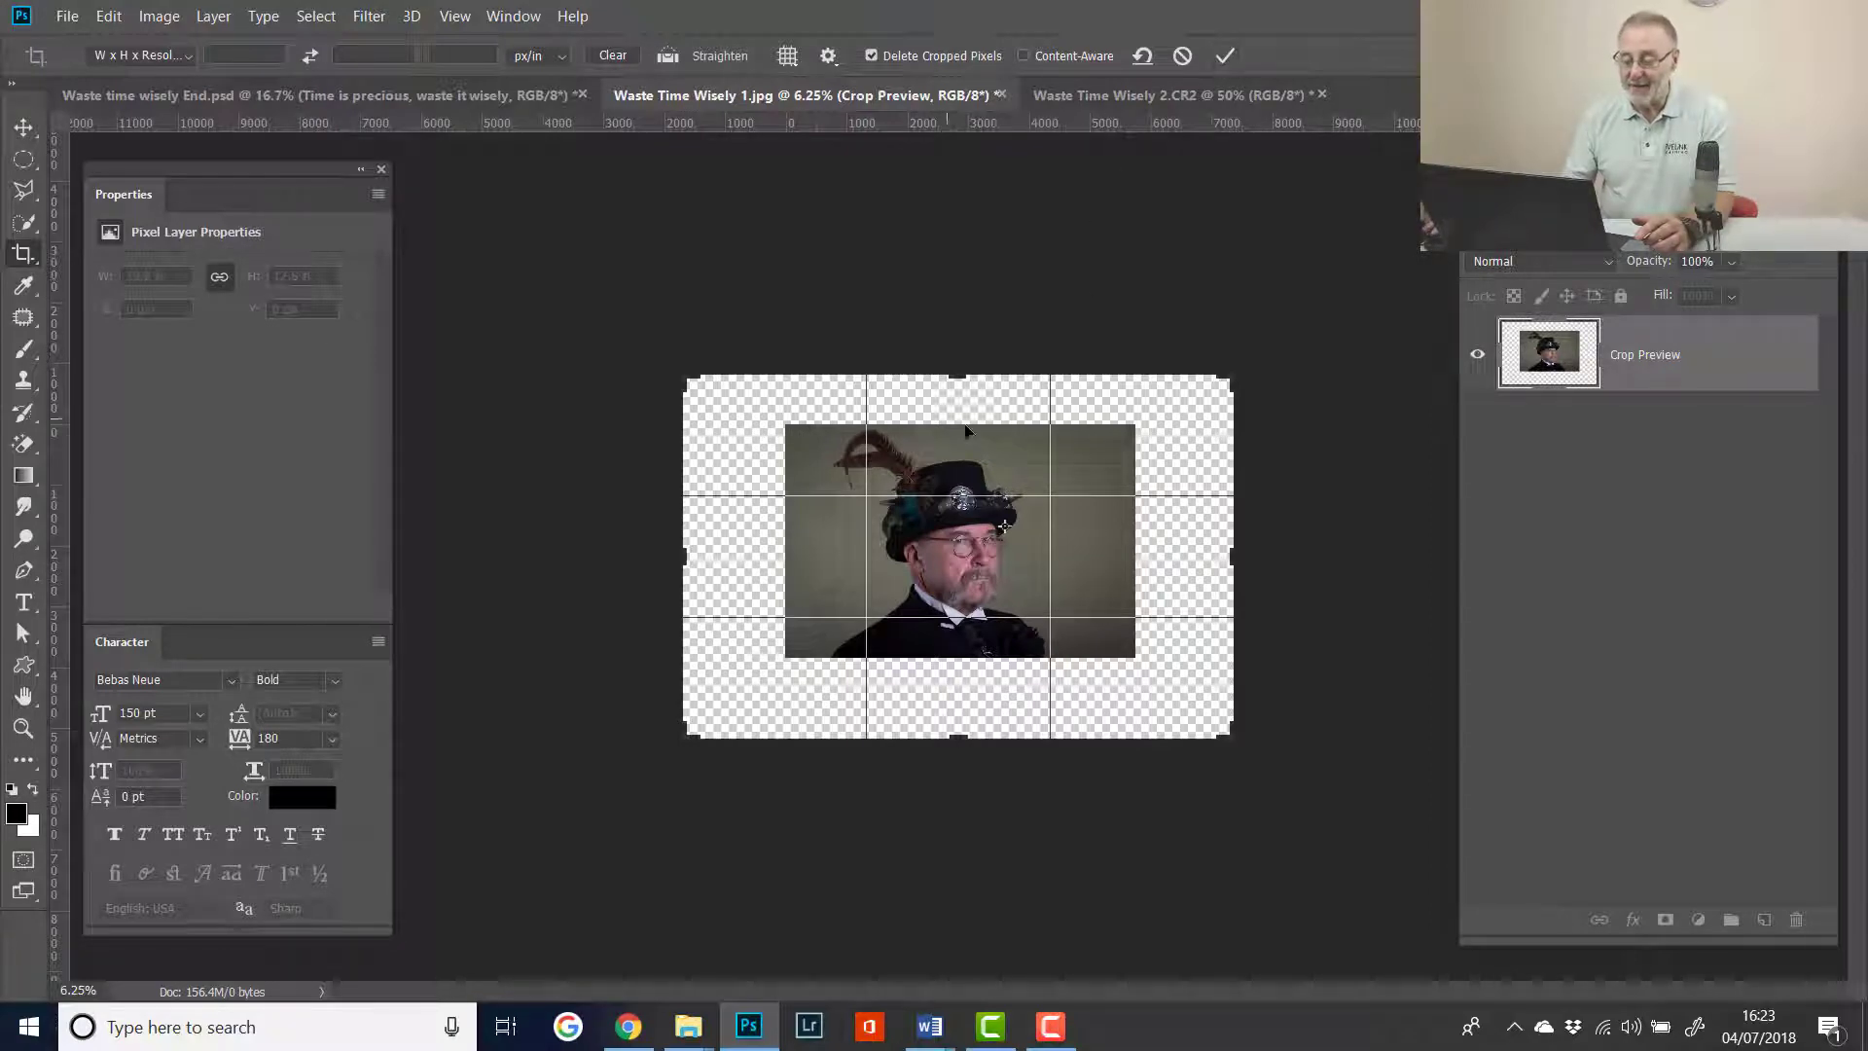
{"action": "left_click", "coordinate": [1230, 61]}
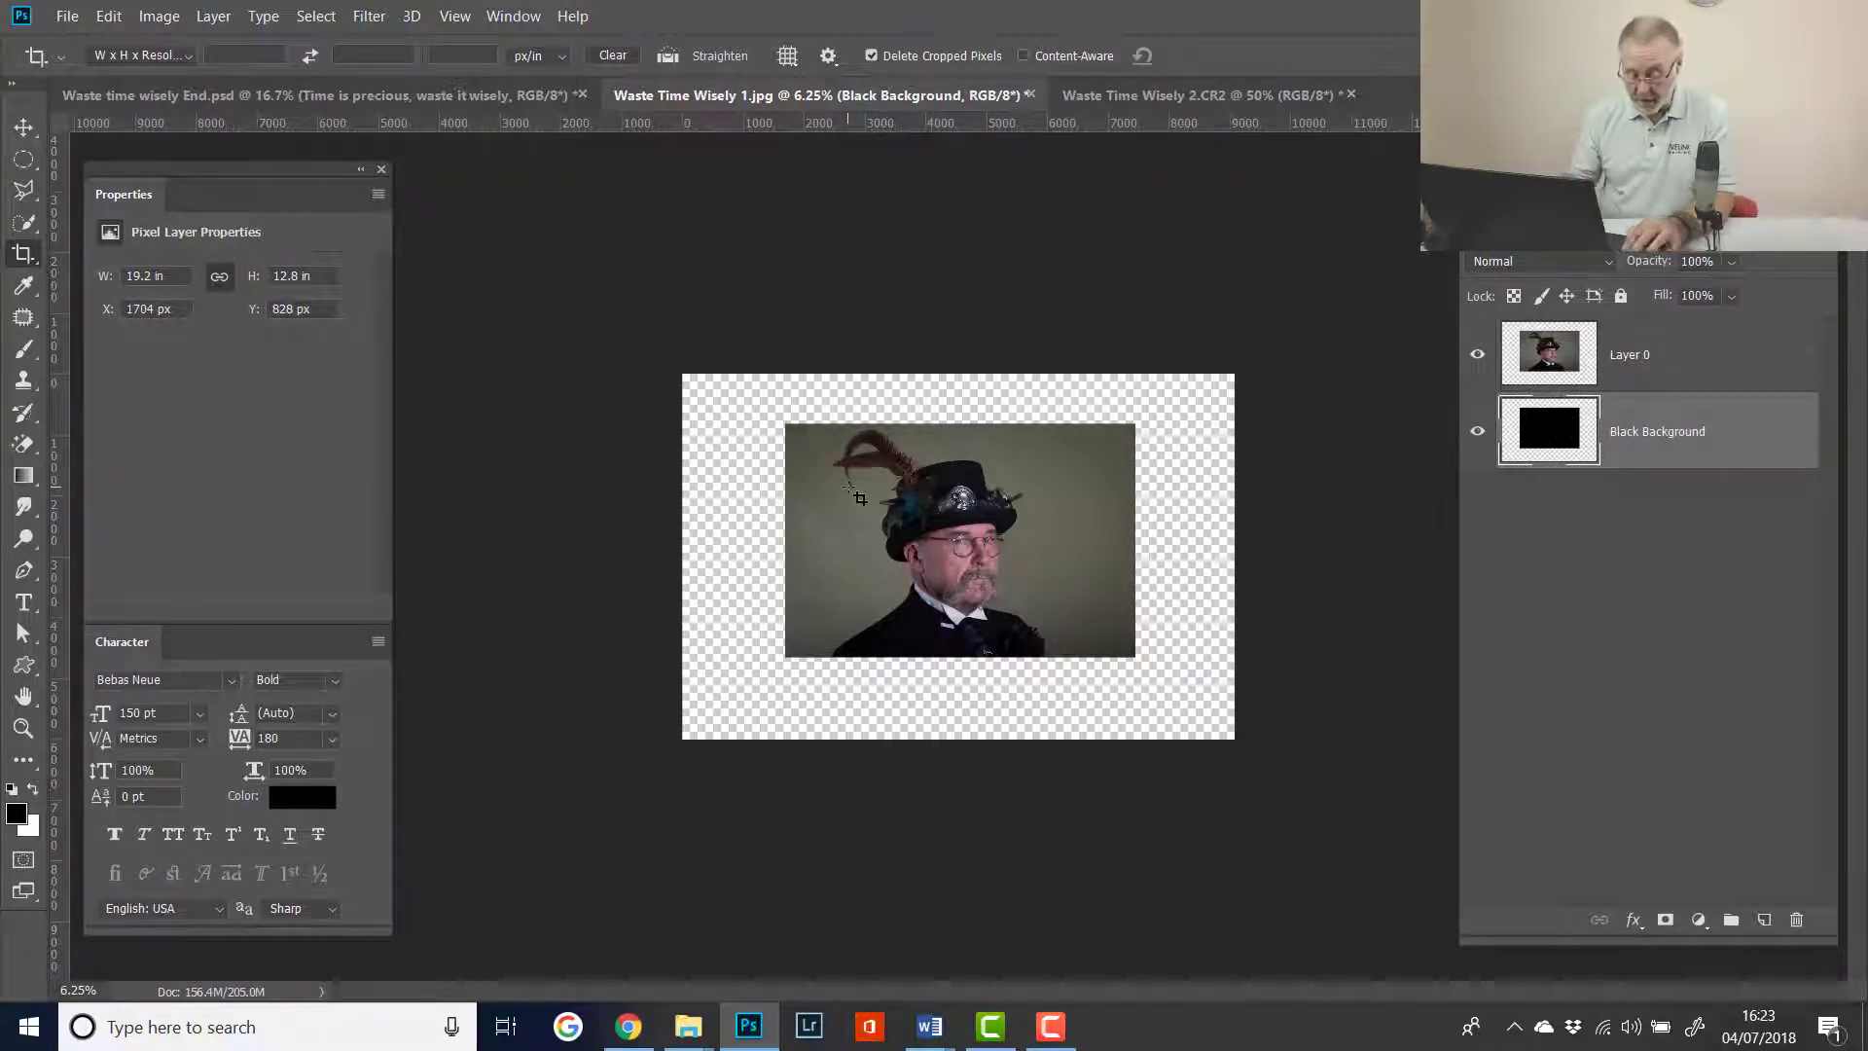
- Fill the Black Background layer with the black foreground colour using Alt+Backspace
{"action": "key", "text": "alt+BackSpace"}
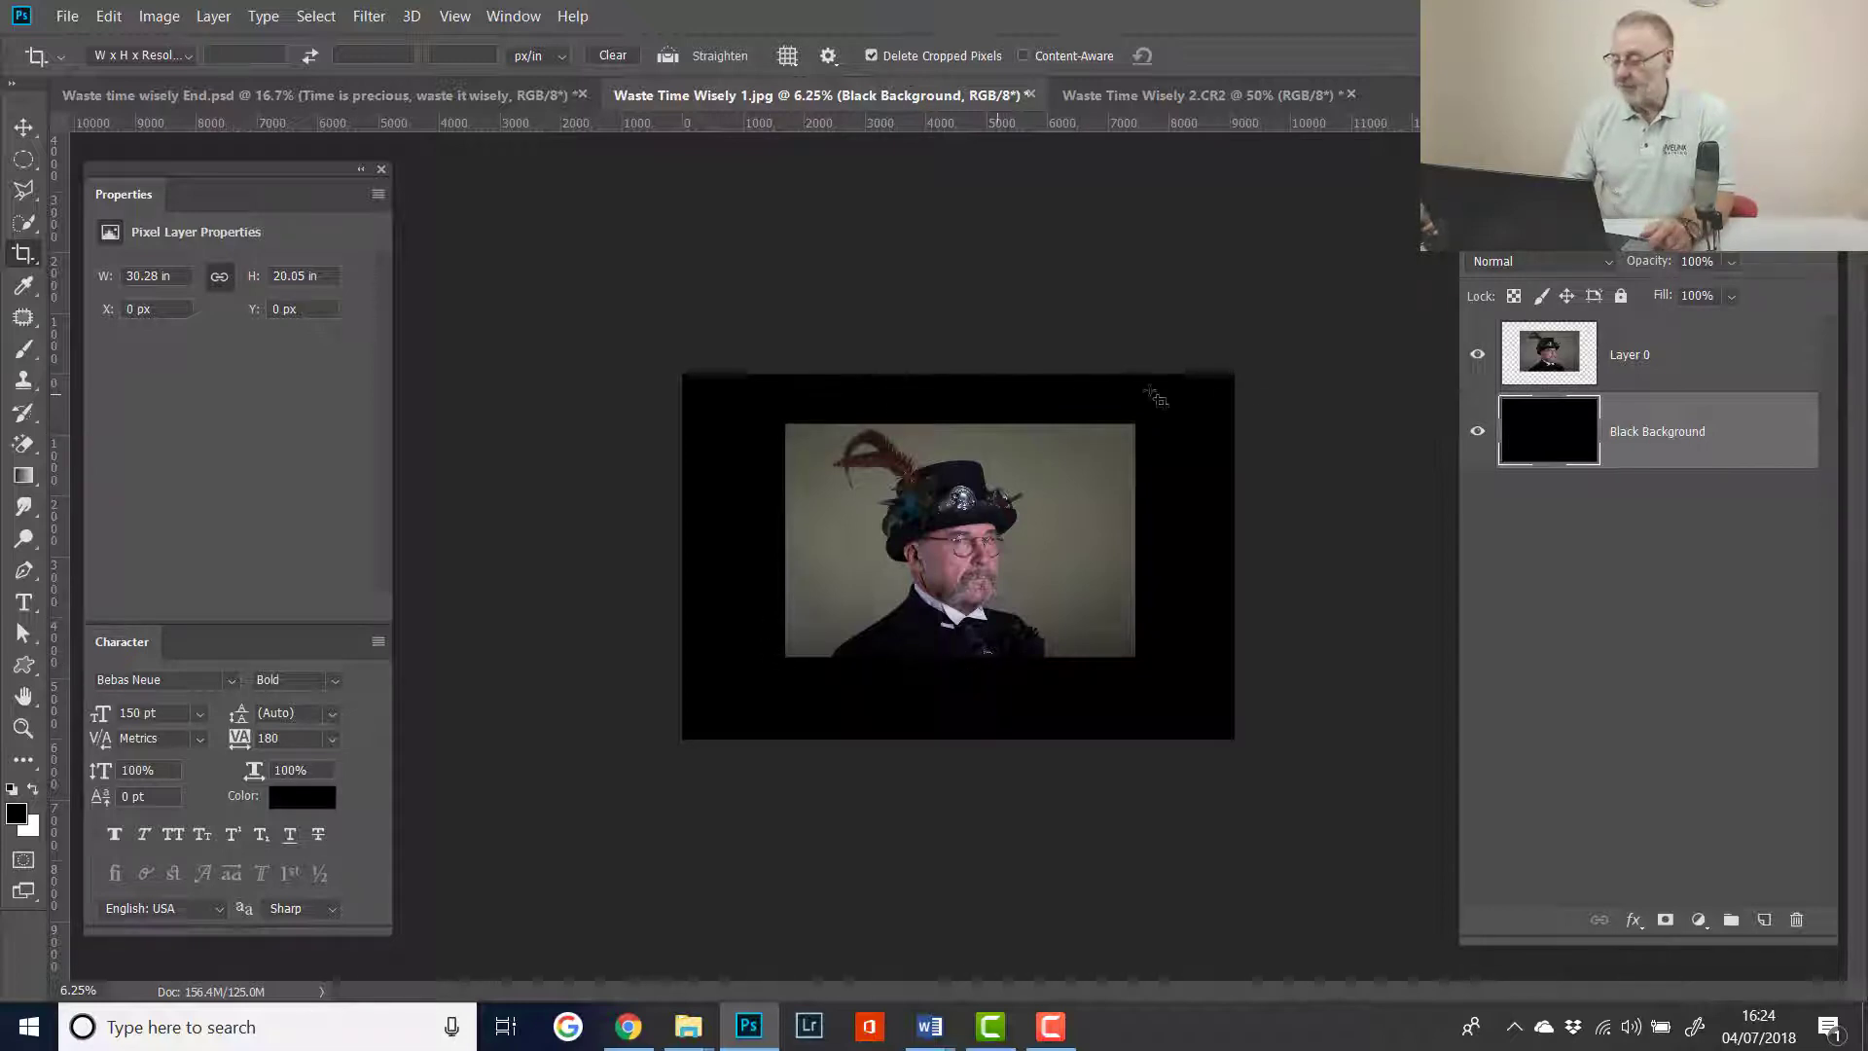
- Give Layer 0 a 5 px inside Stroke layer style in off-white
{"action": "left_click", "coordinate": [1711, 360]}
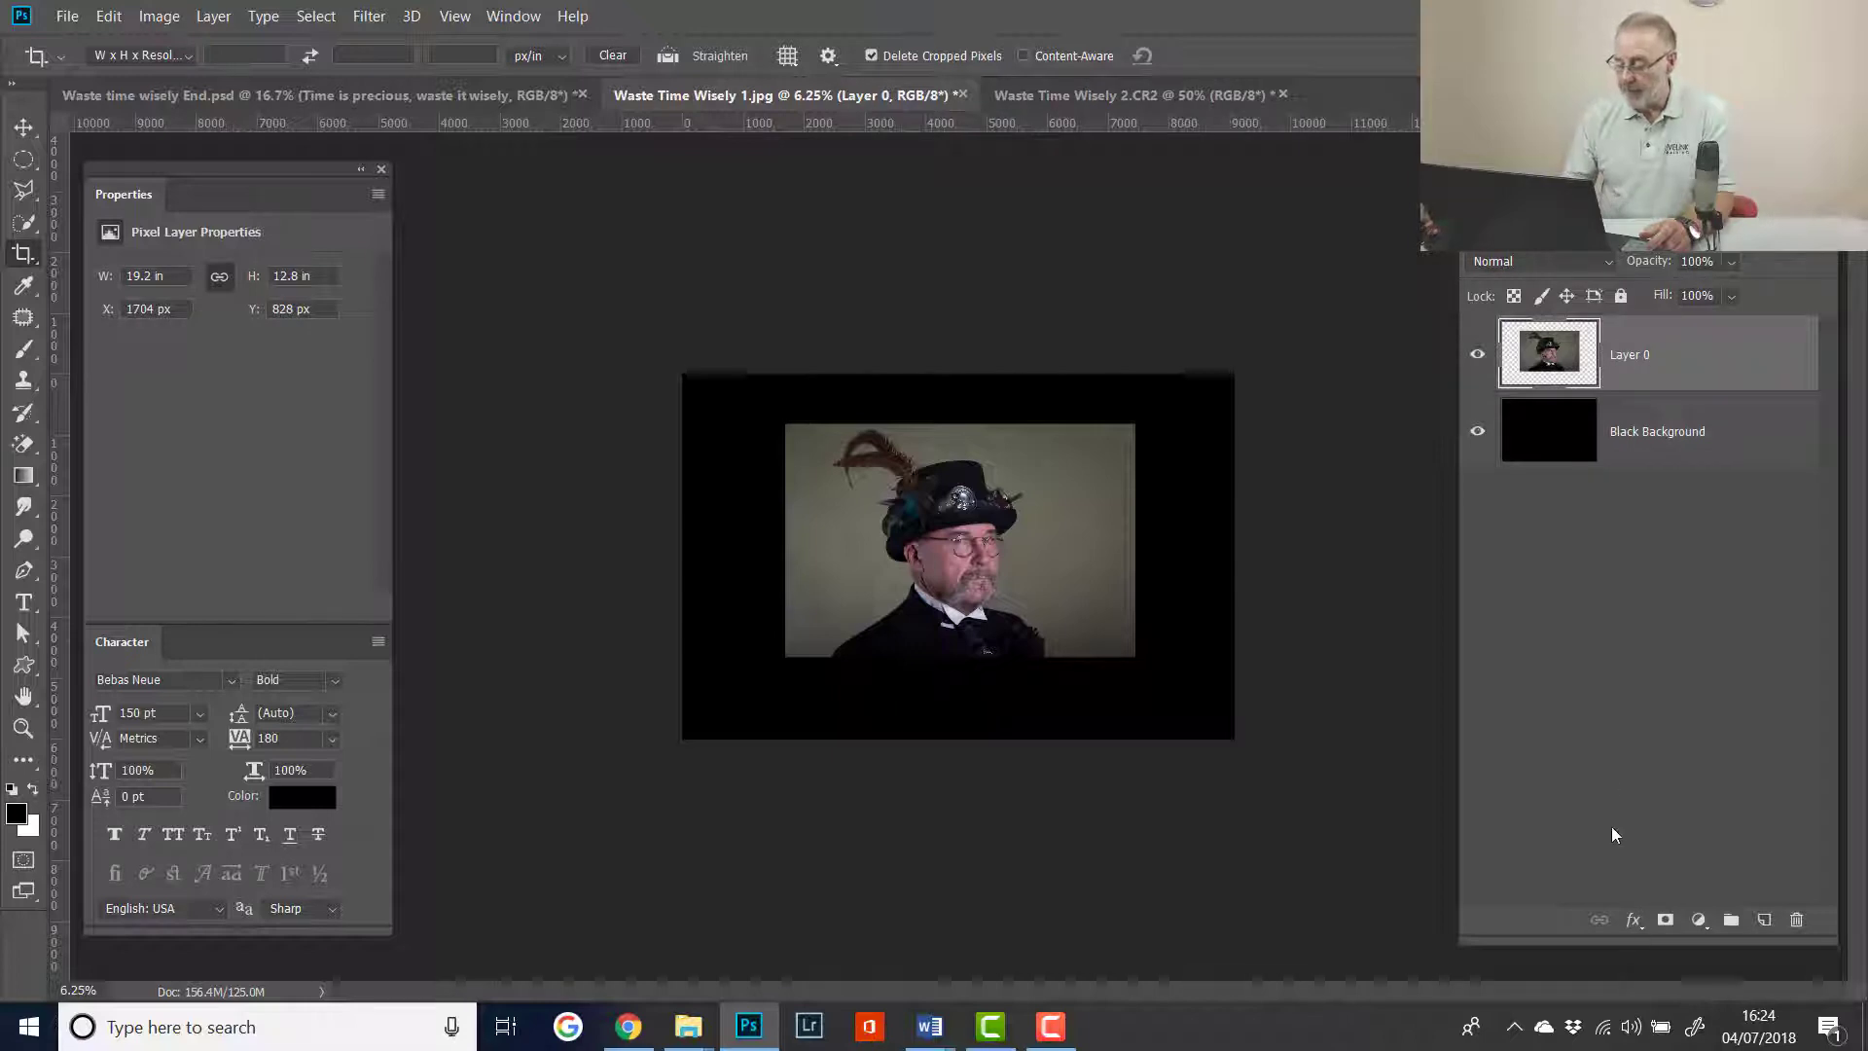
{"action": "left_click", "coordinate": [1630, 922]}
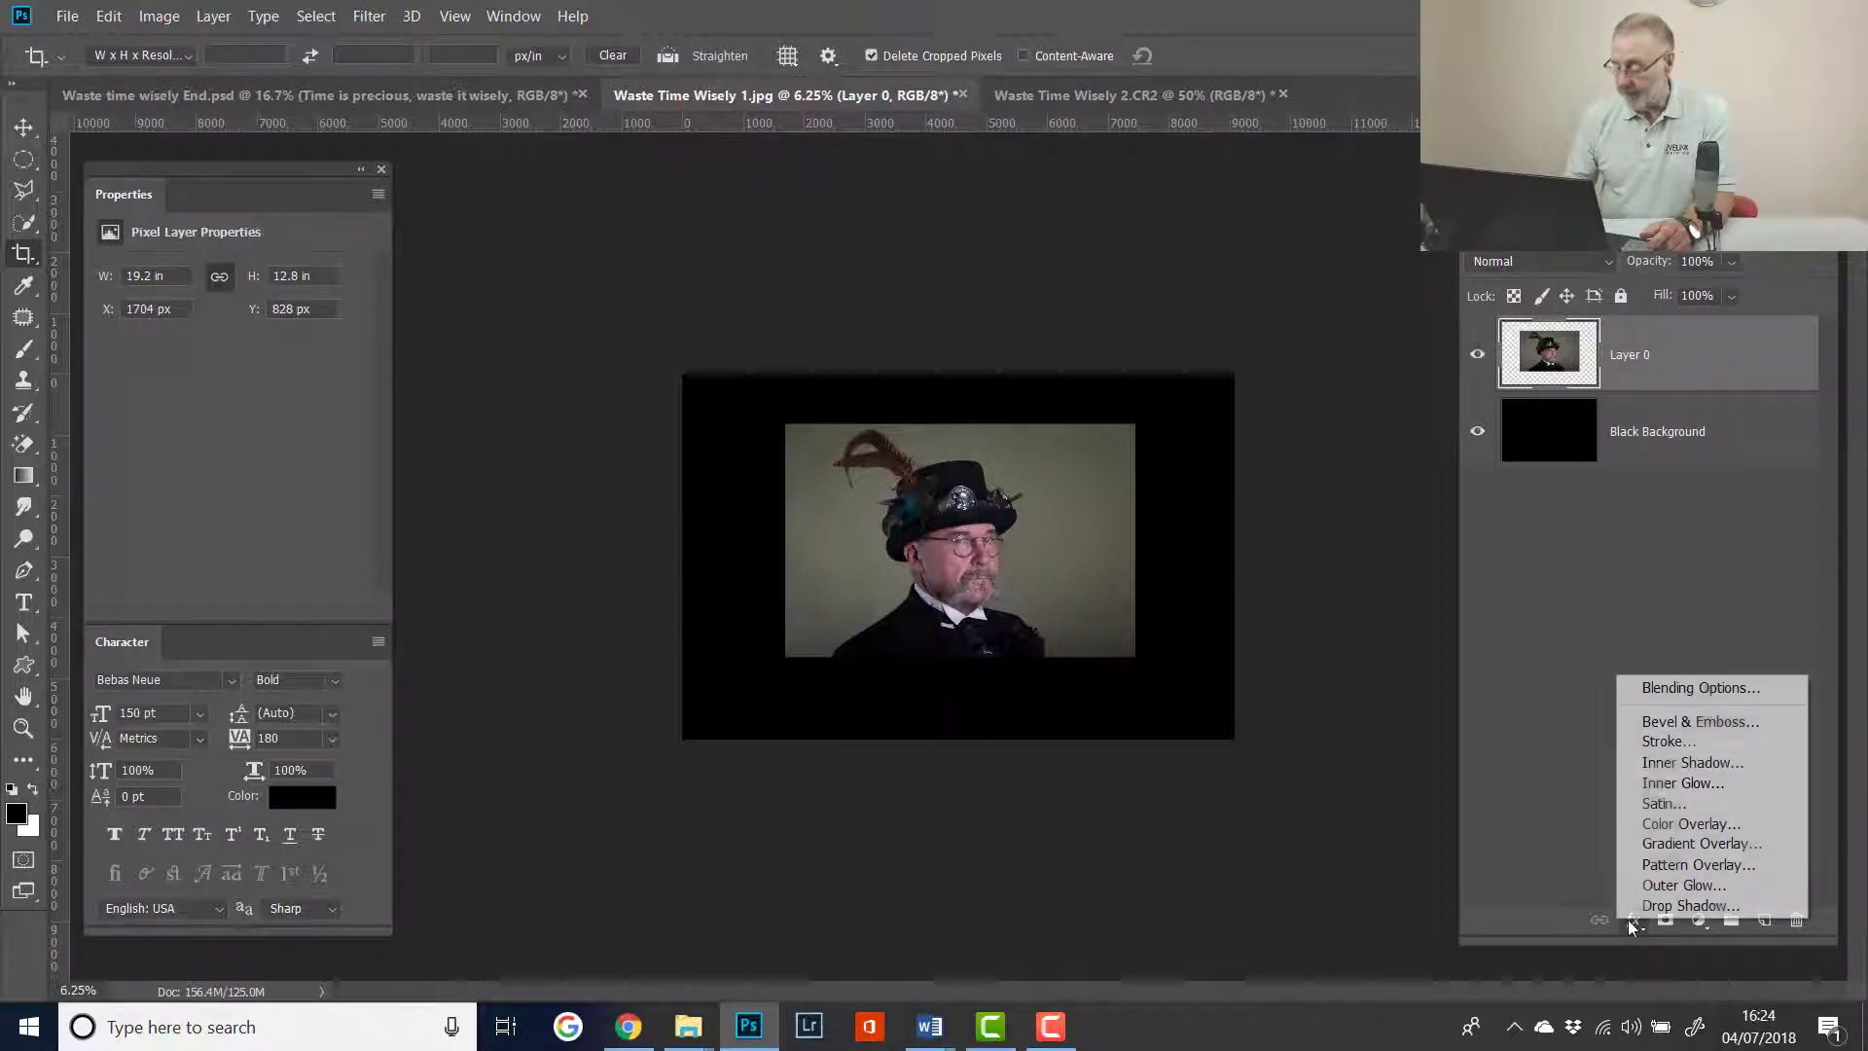
{"action": "left_click", "coordinate": [1697, 742]}
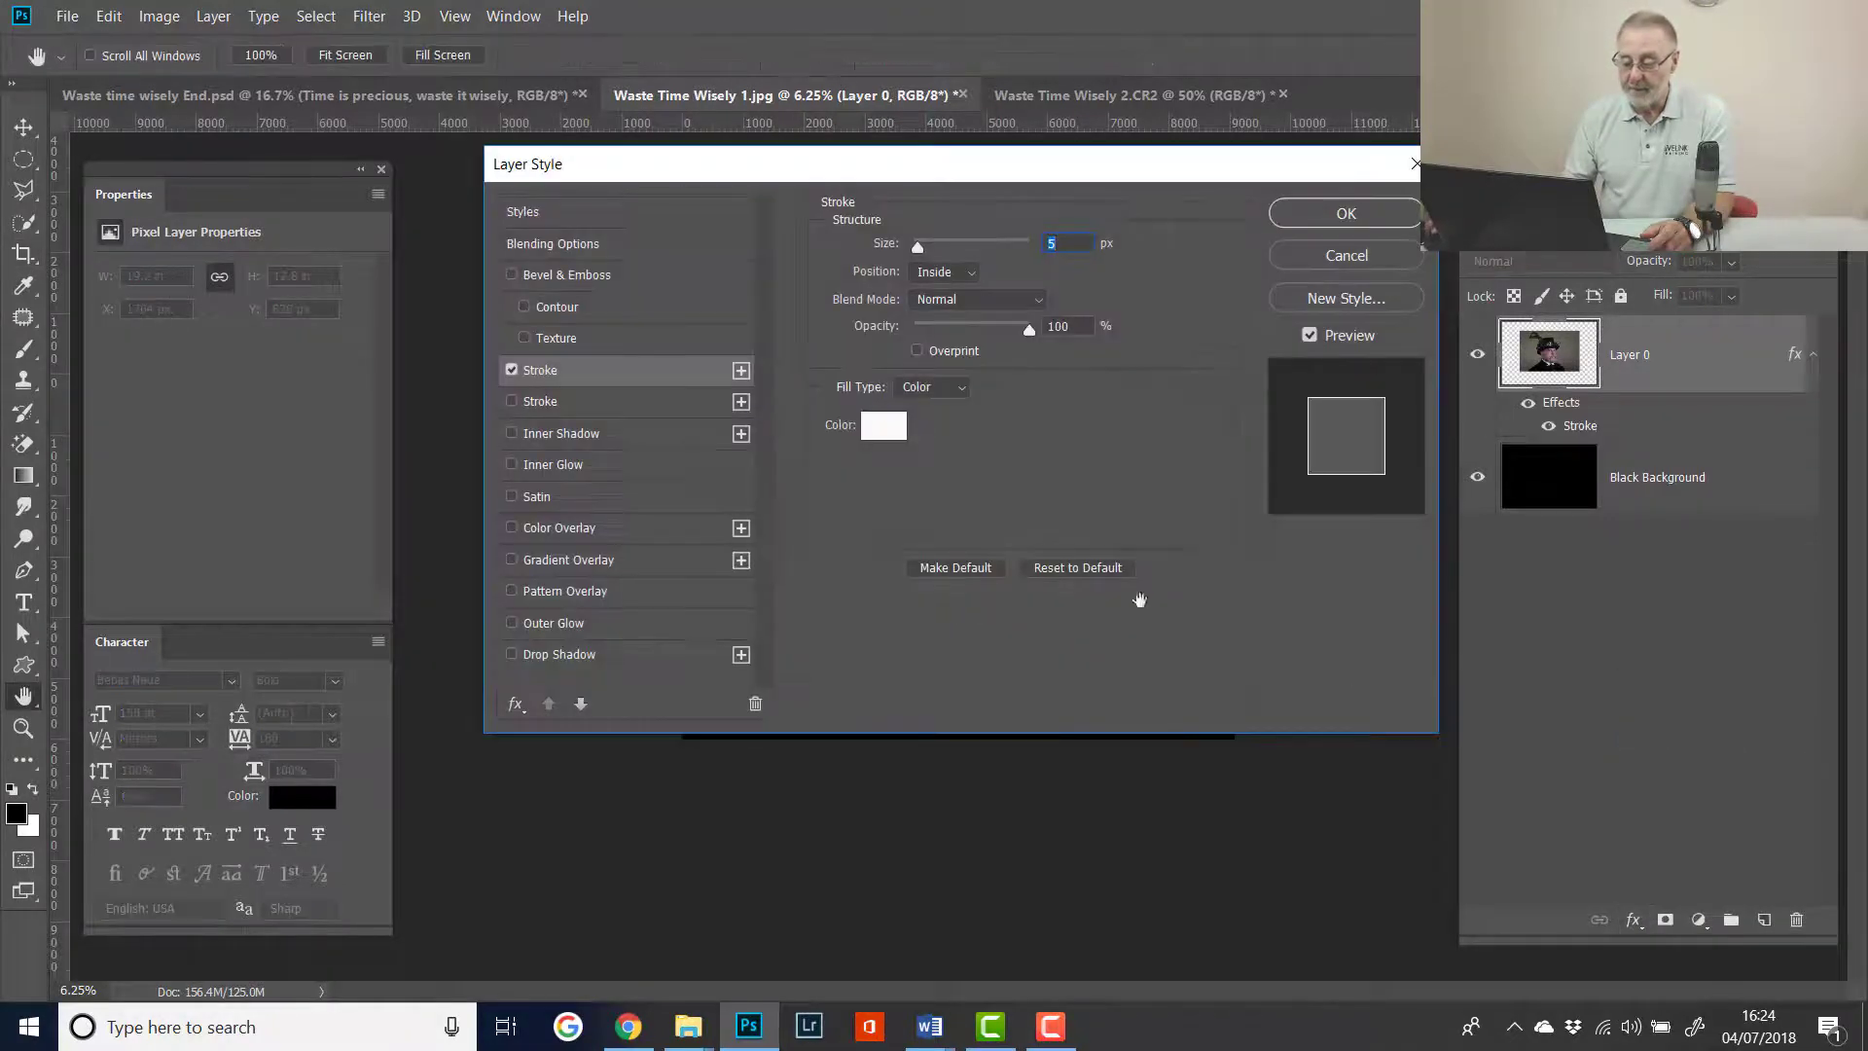
{"action": "left_click", "coordinate": [625, 368]}
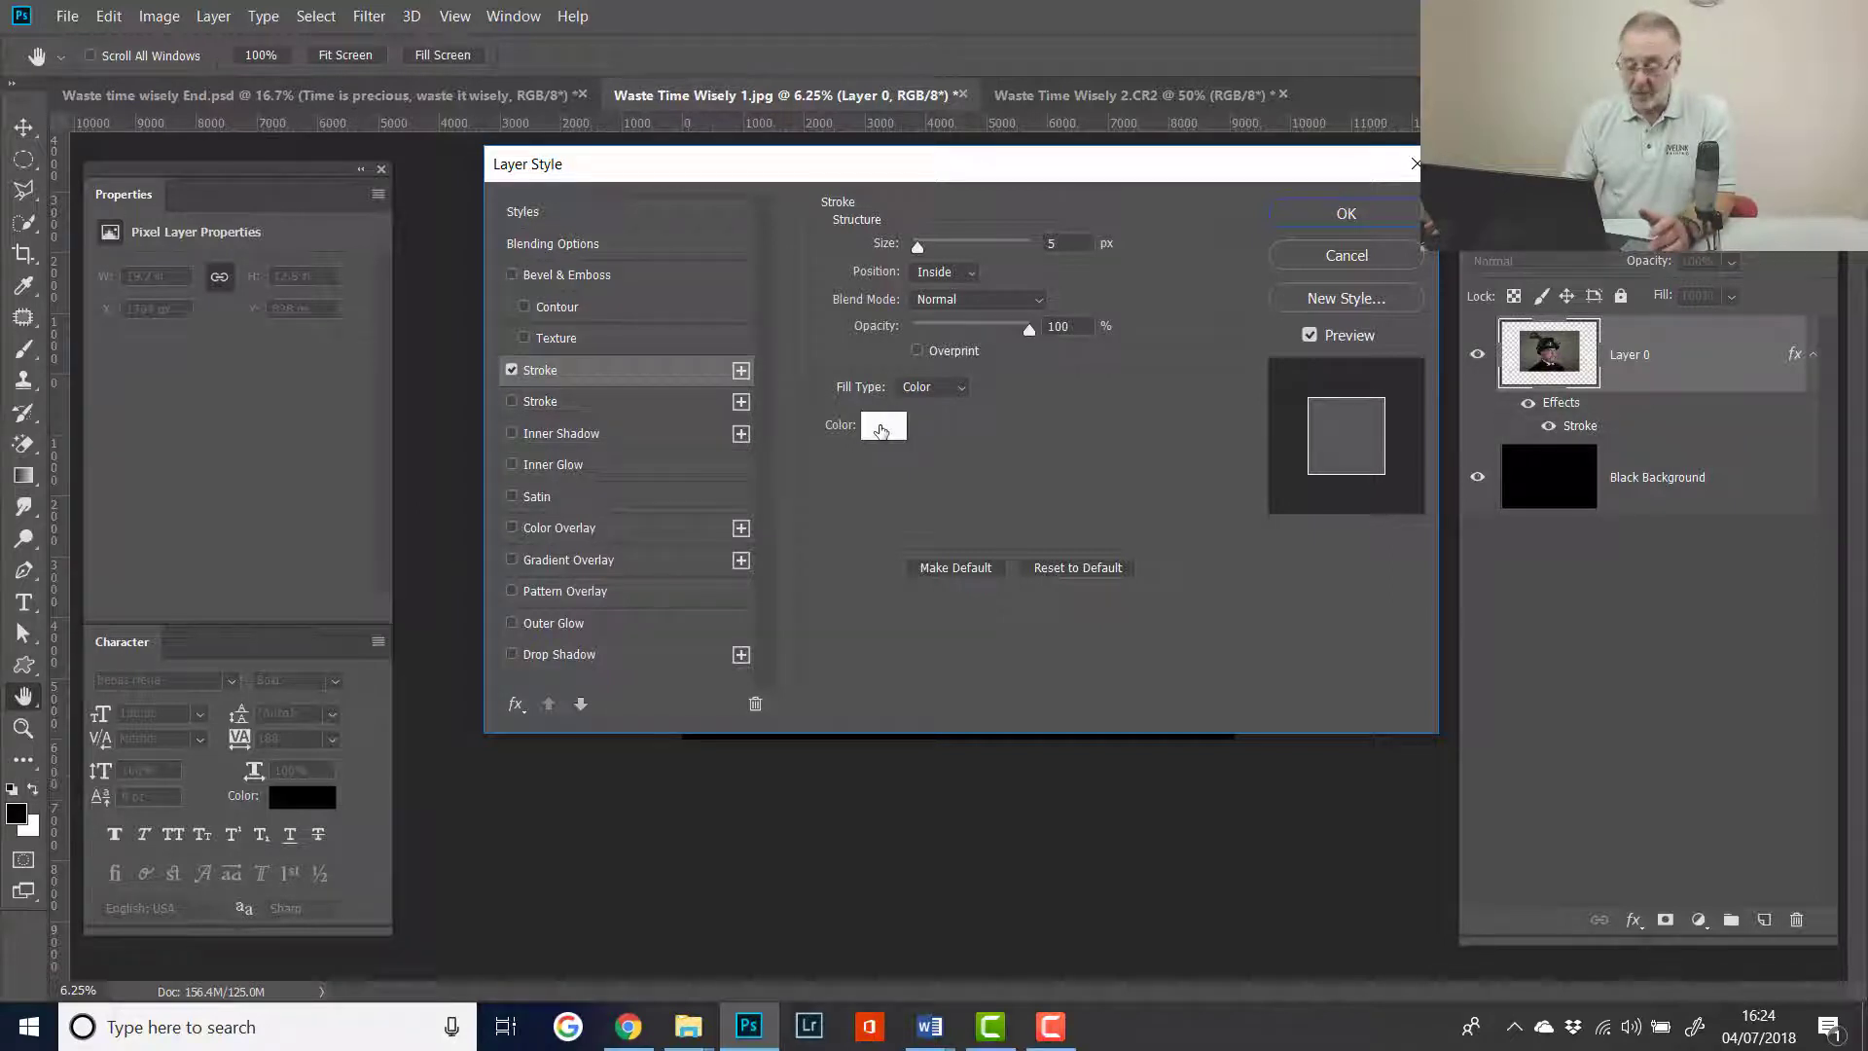
{"action": "left_click", "coordinate": [885, 432]}
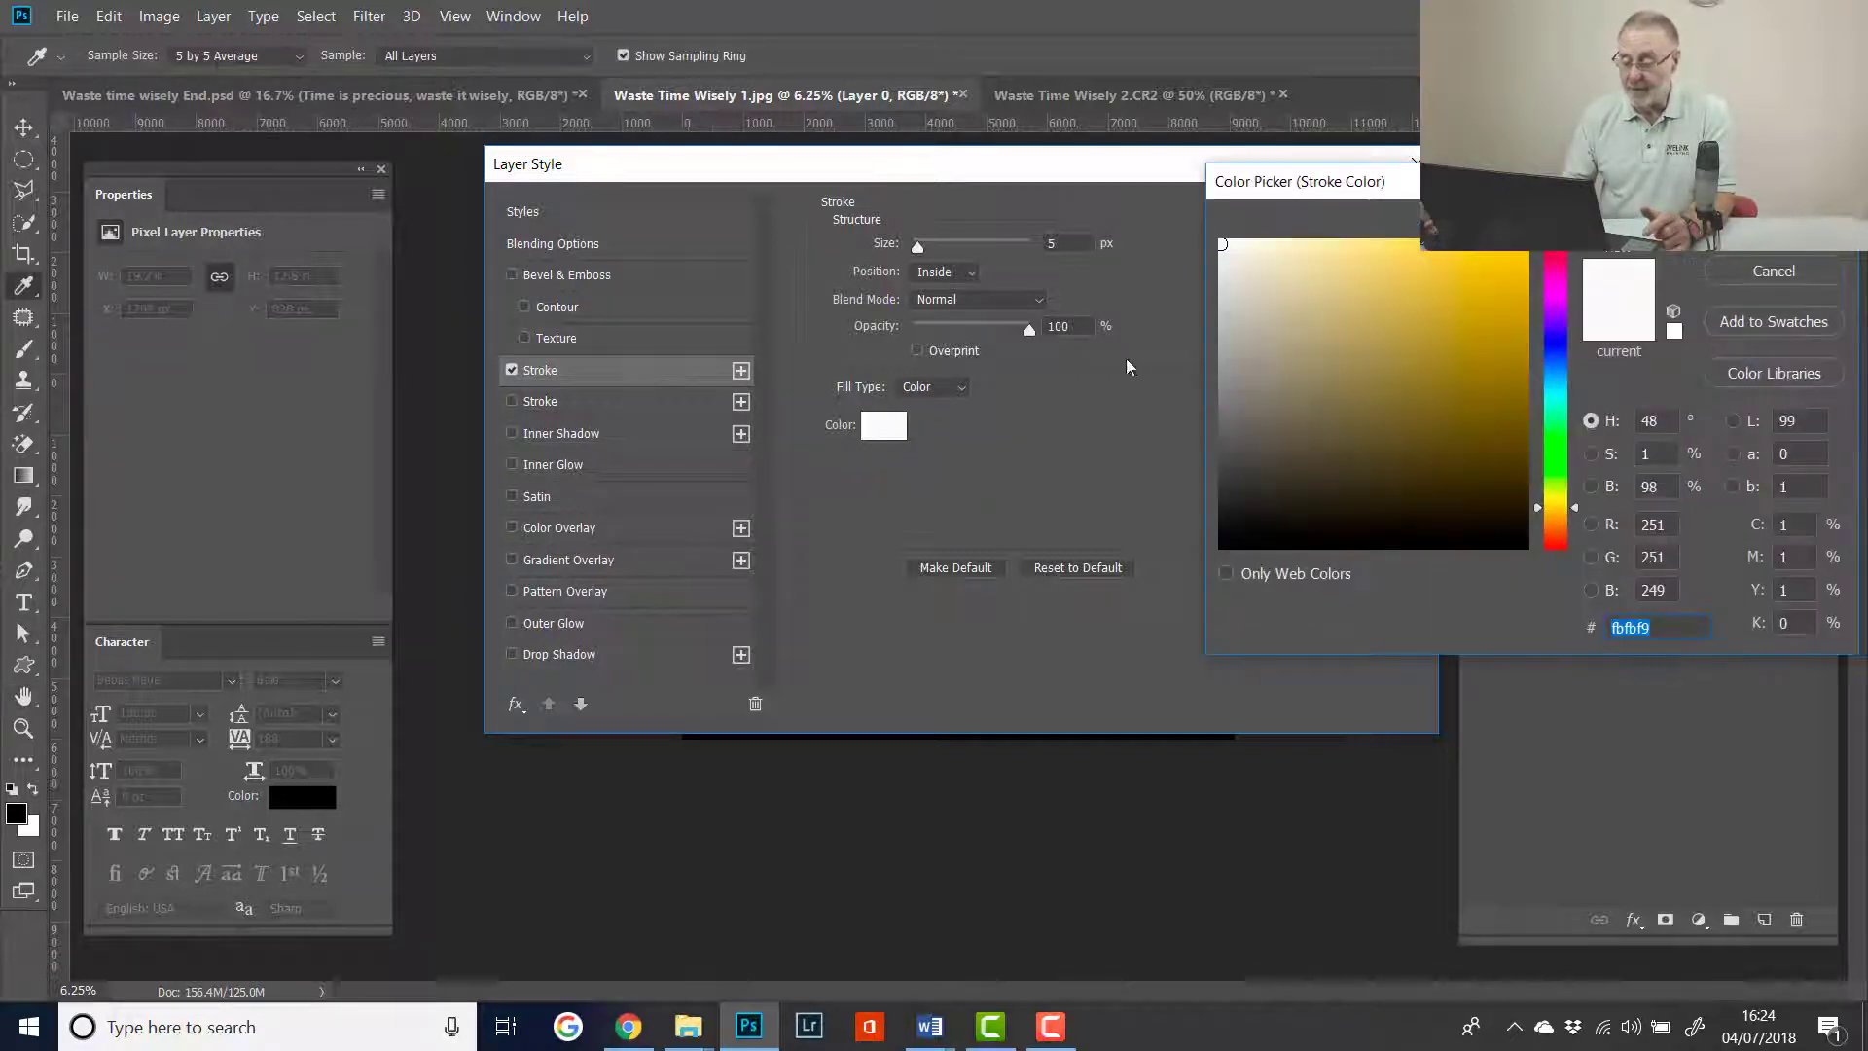
{"action": "left_click", "coordinate": [1225, 241]}
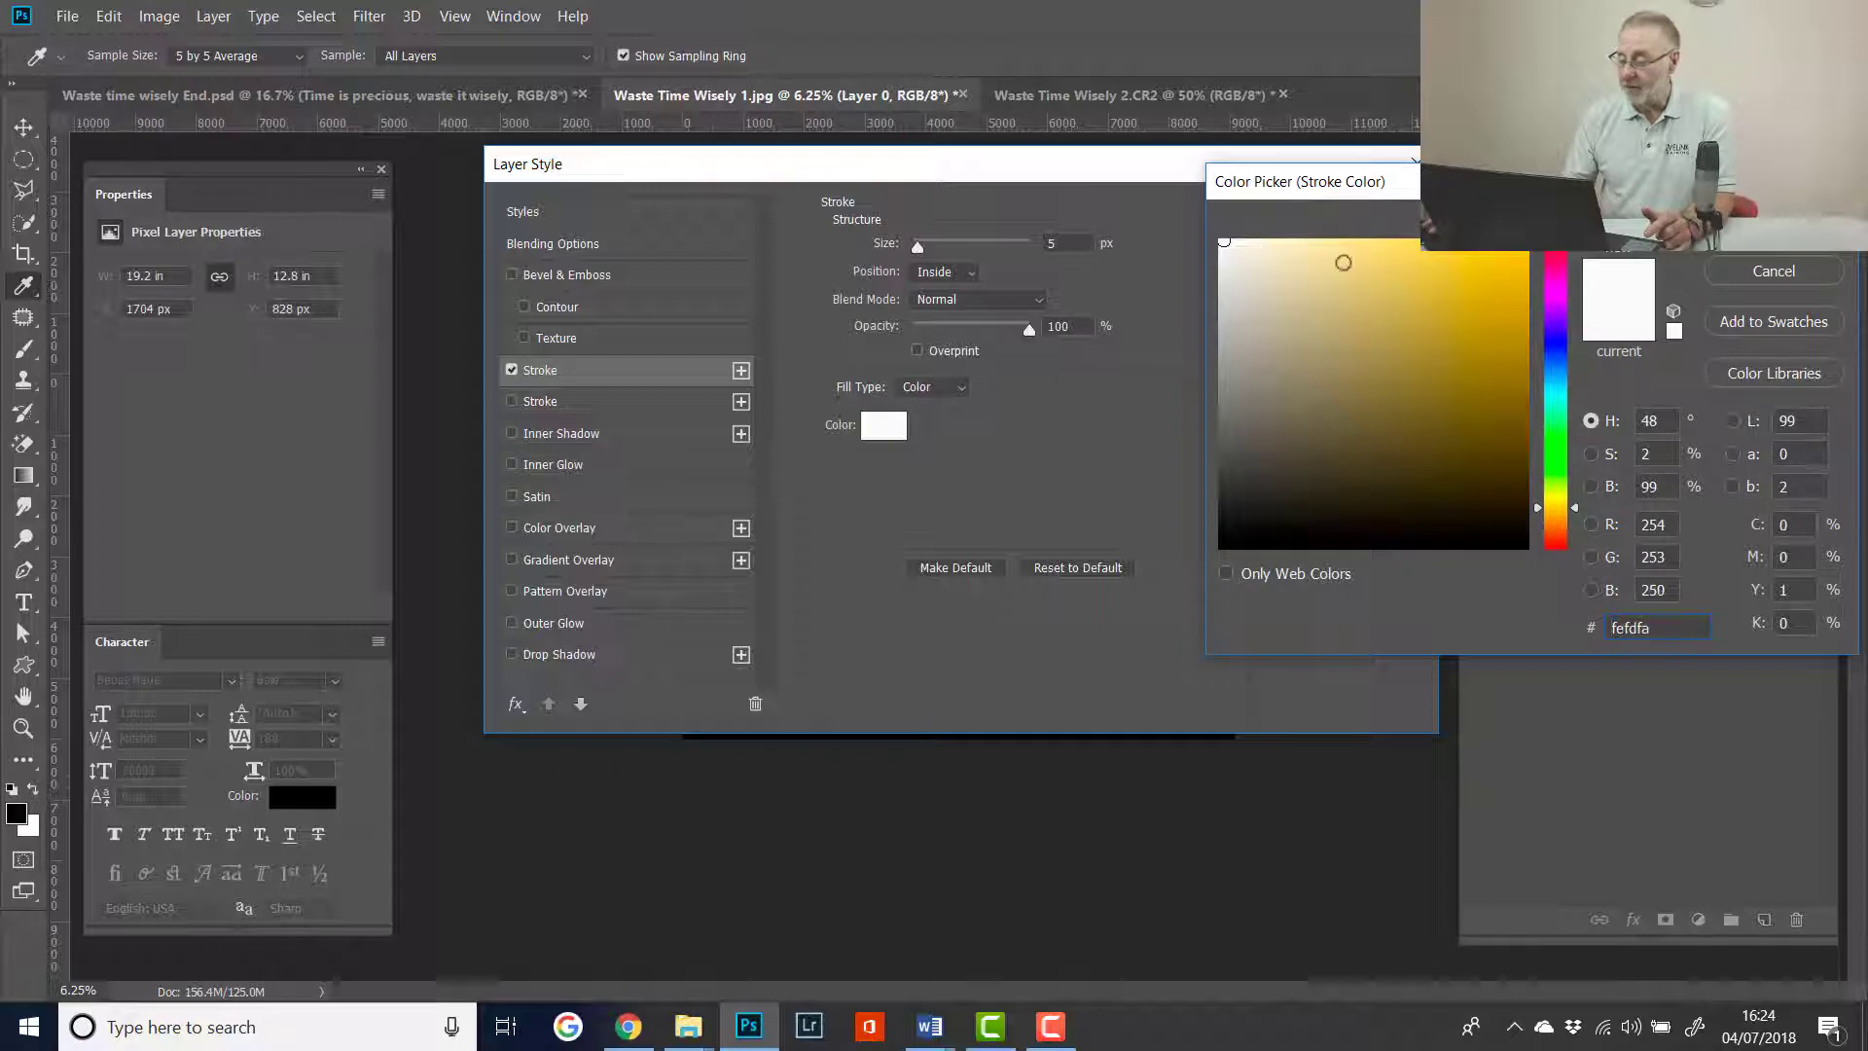
{"action": "key", "text": "Return"}
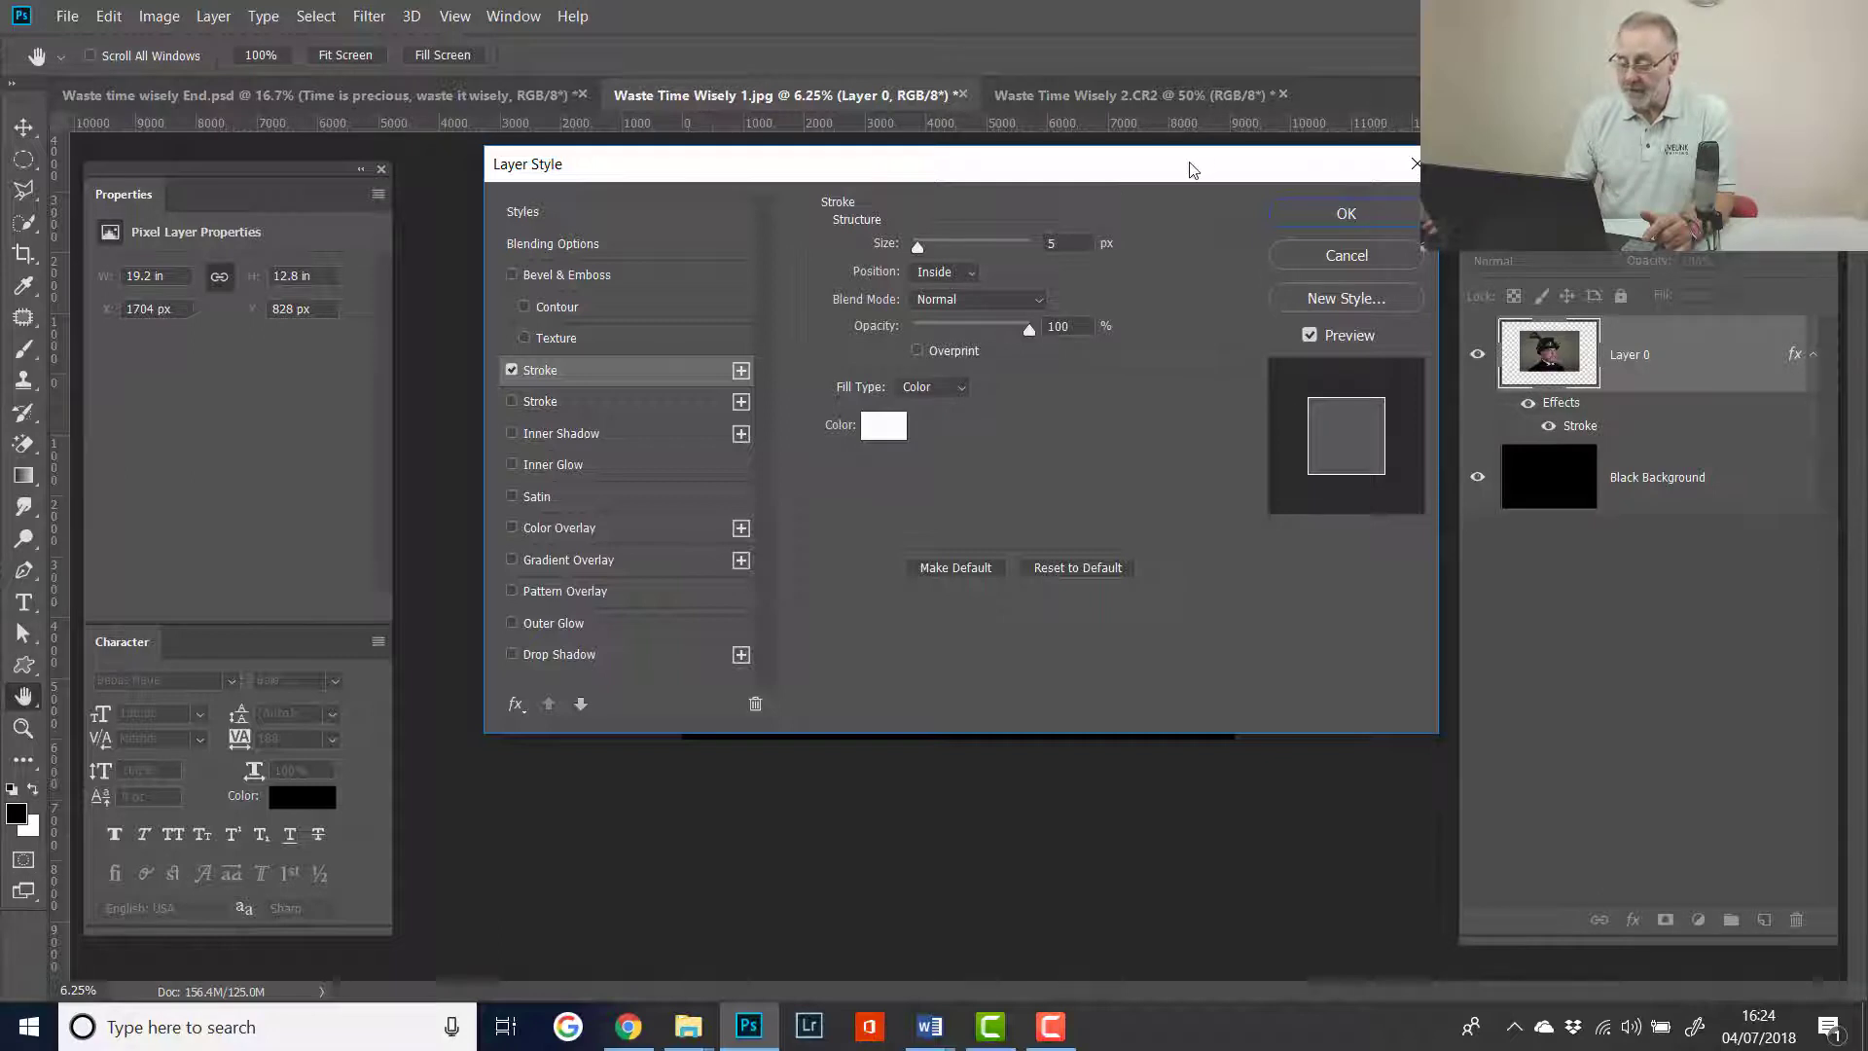
{"action": "left_click_drag", "start_coordinate": [1188, 169], "coordinate": [1184, 712]}
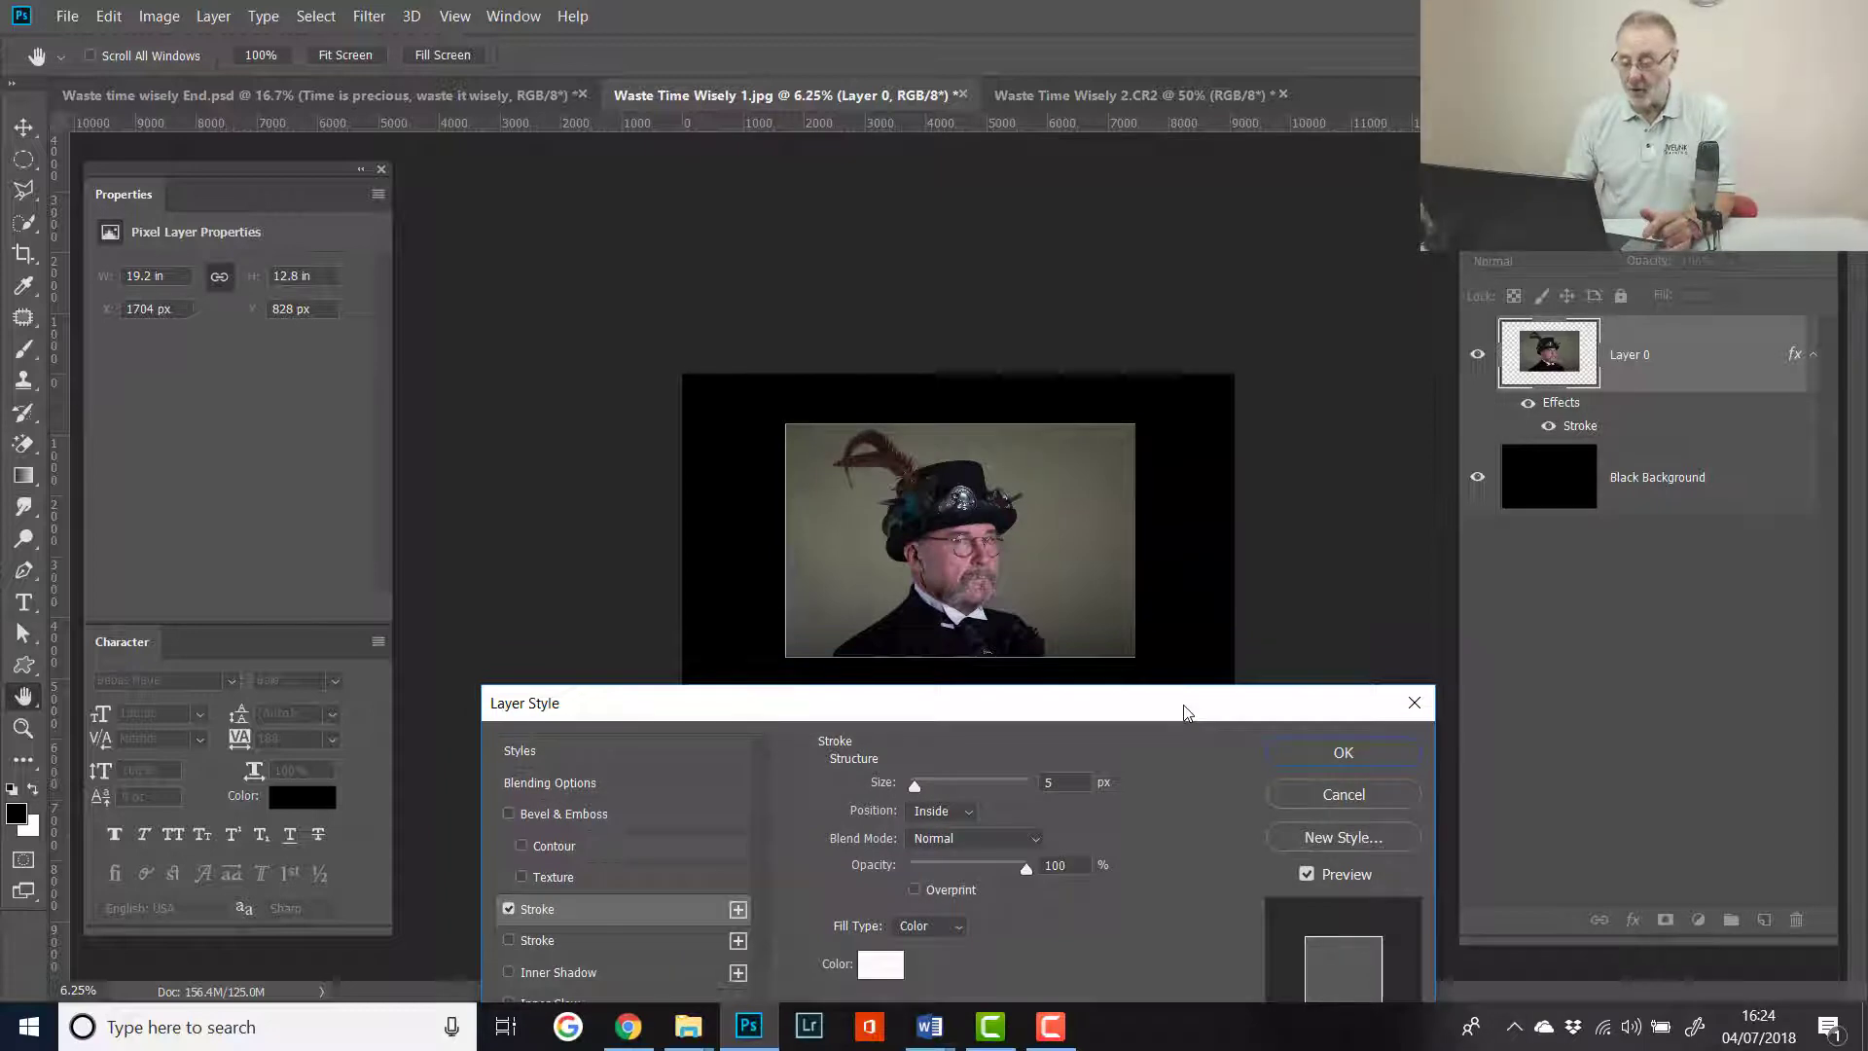
{"action": "left_click_drag", "start_coordinate": [1183, 711], "coordinate": [1183, 286]}
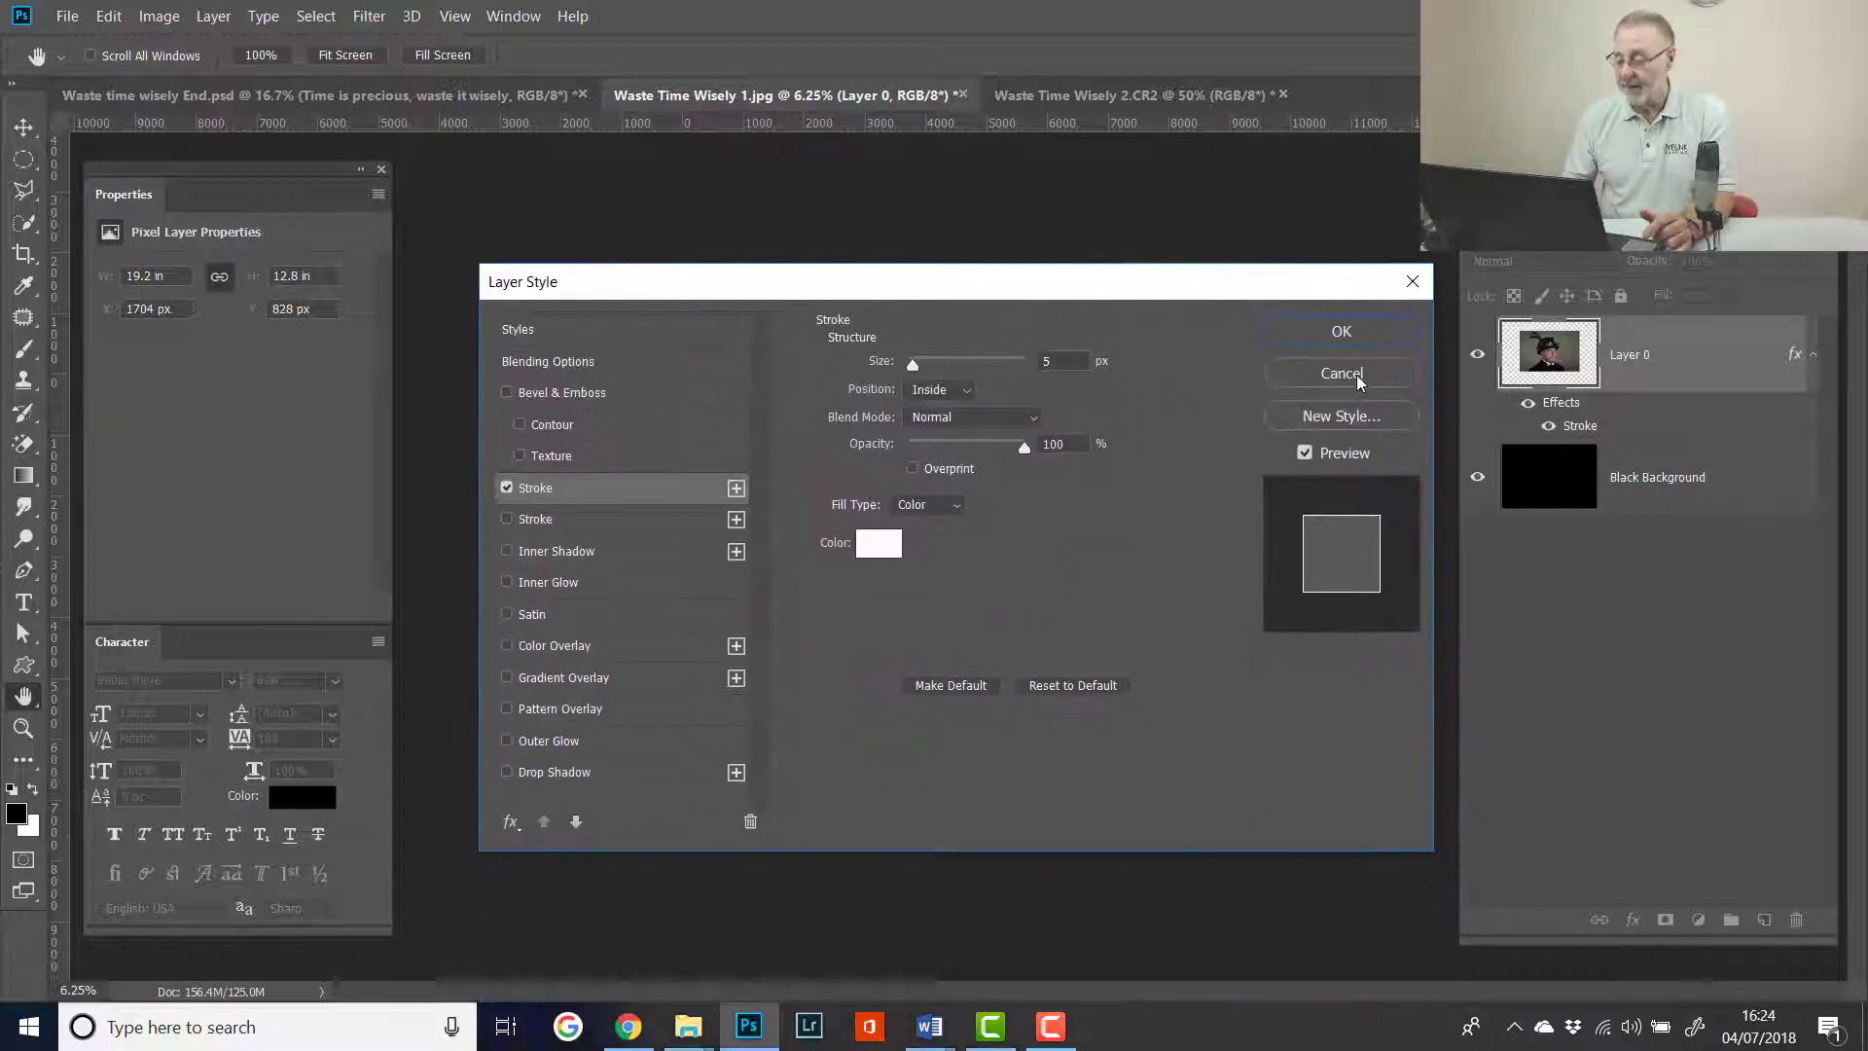
{"action": "left_click", "coordinate": [1342, 332]}
{"action": "key", "text": "c"}
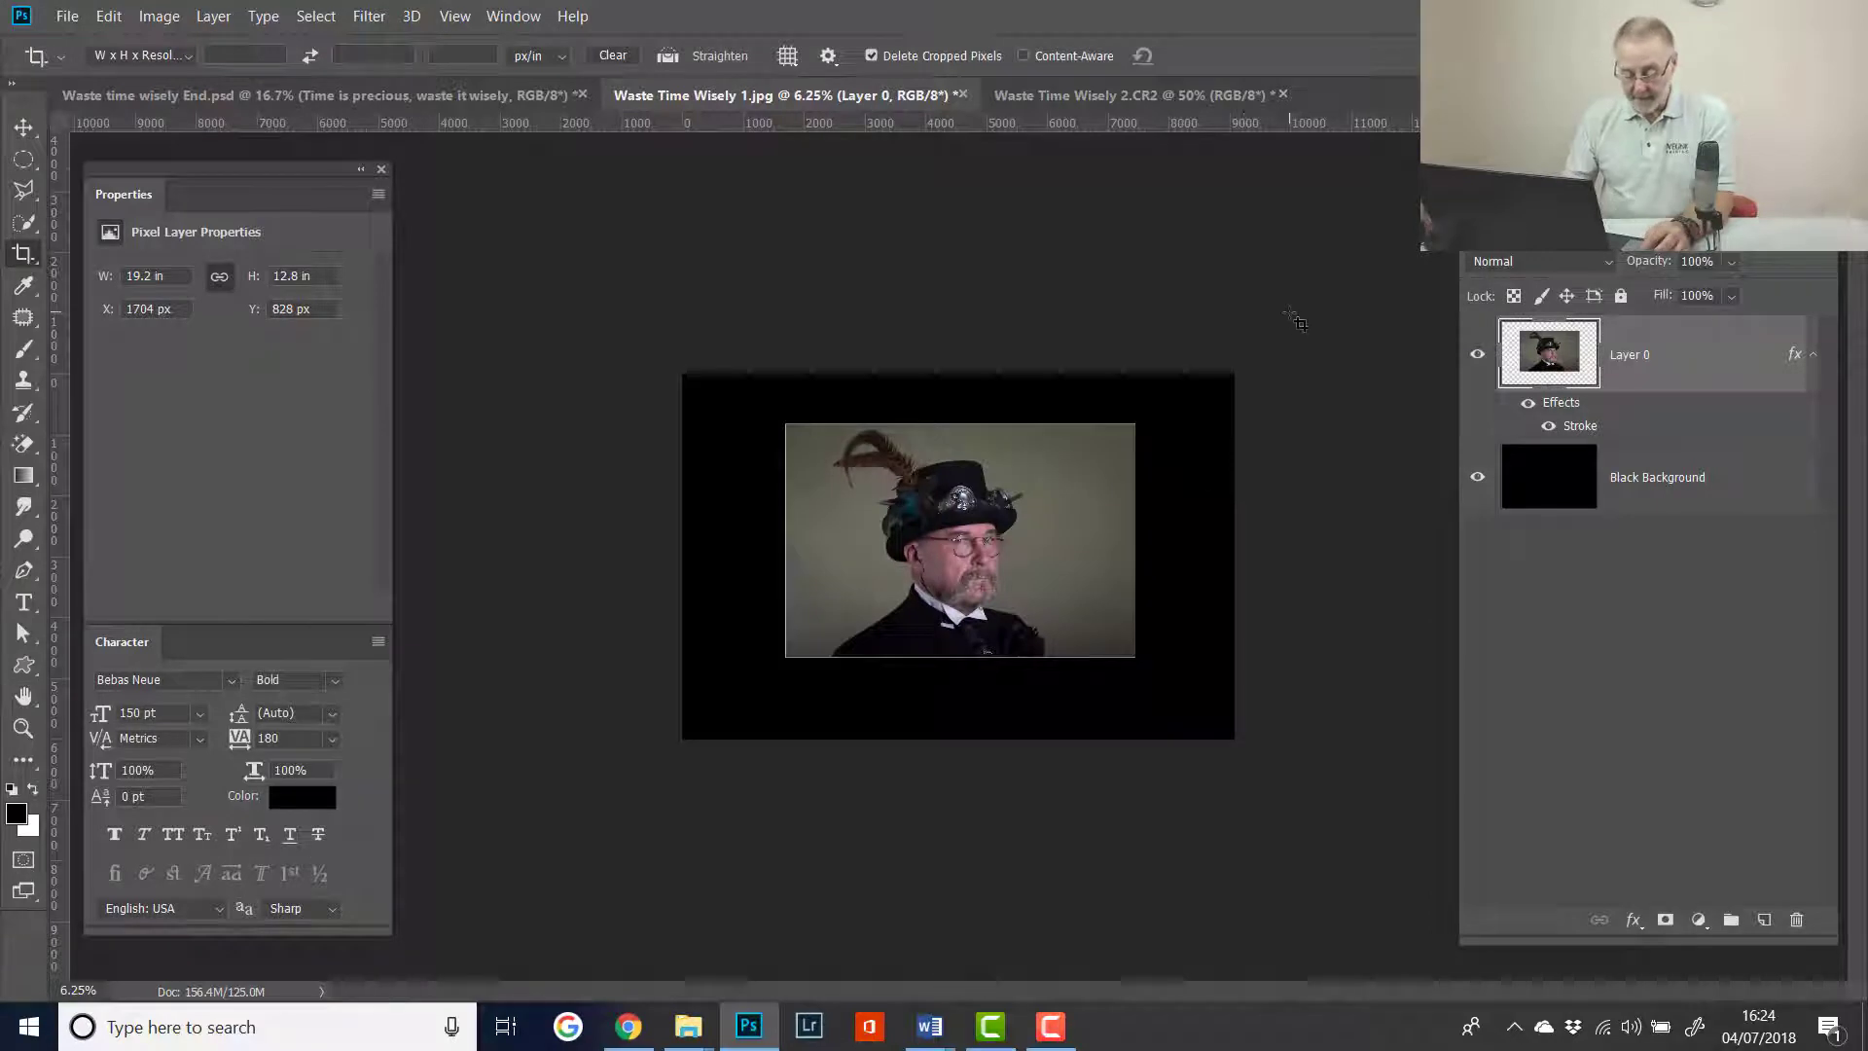
- Drag the 2.CR2 pocket-watch image into the portrait document as a new layer
{"action": "key", "text": "ctrl+plus"}
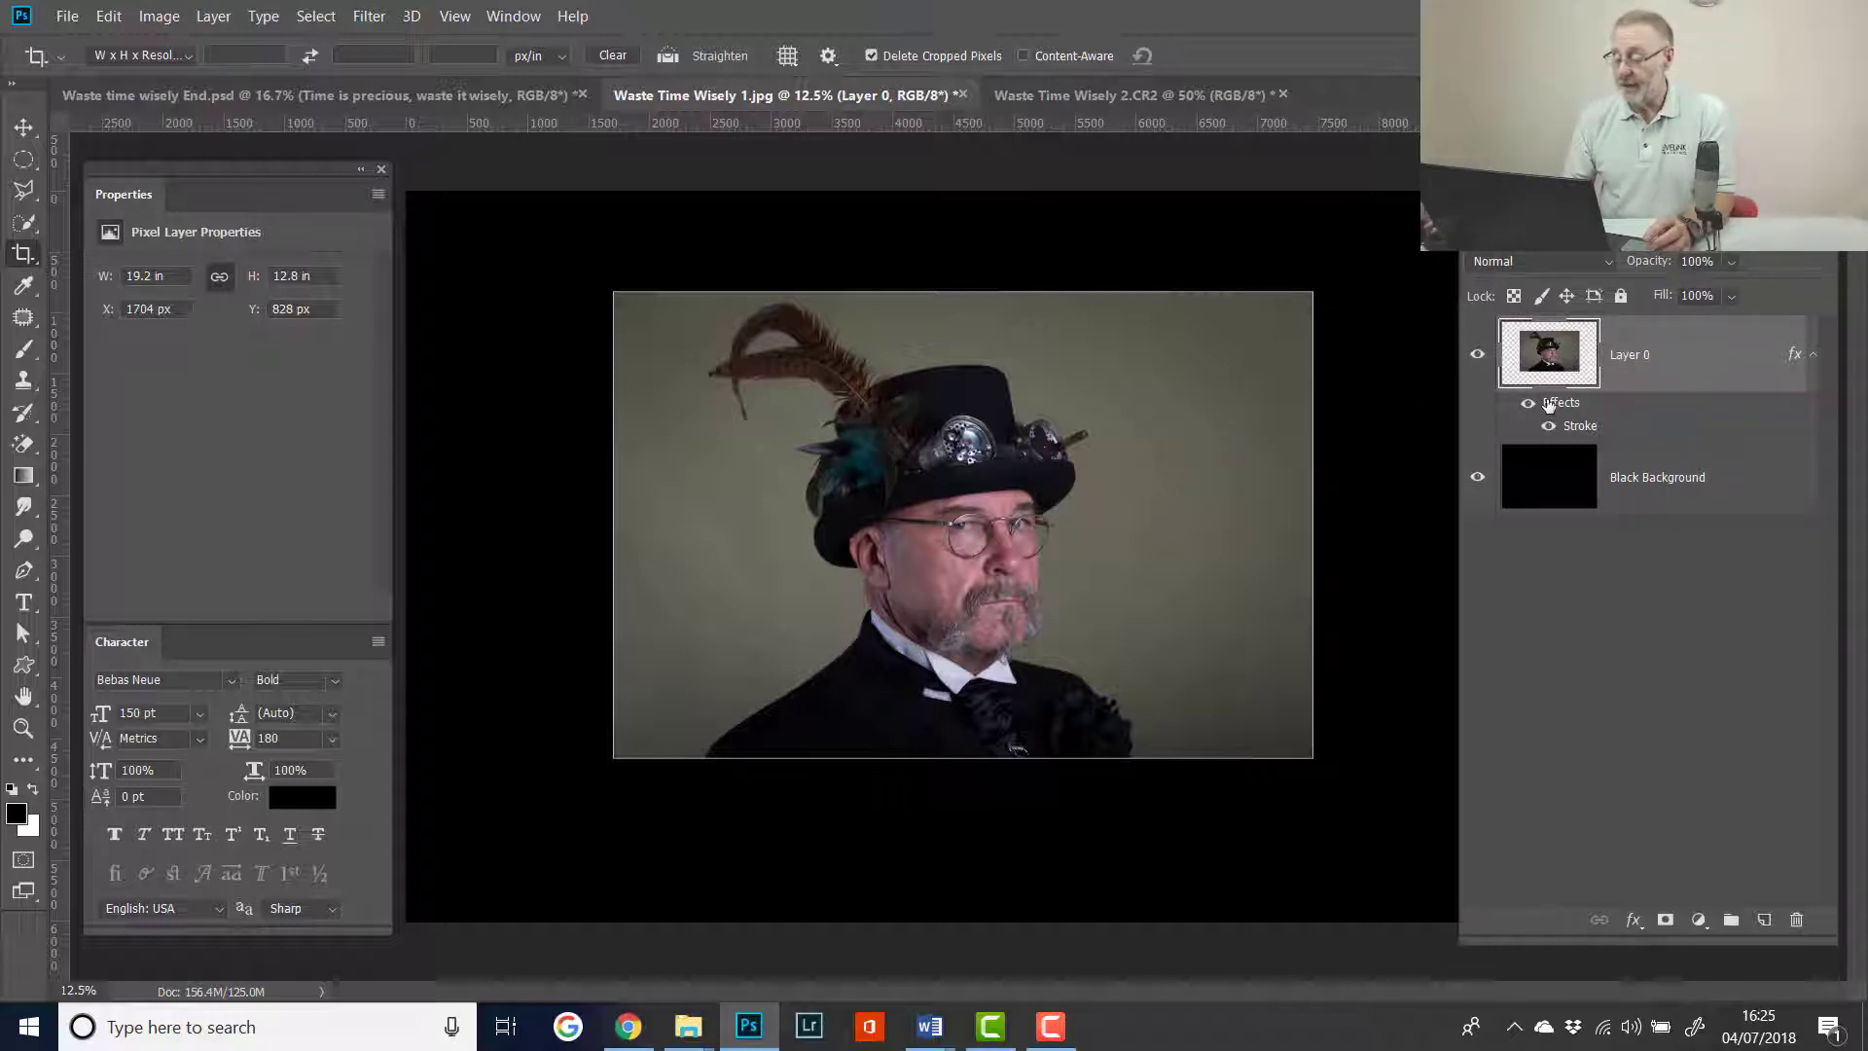
{"action": "left_click", "coordinate": [1105, 96]}
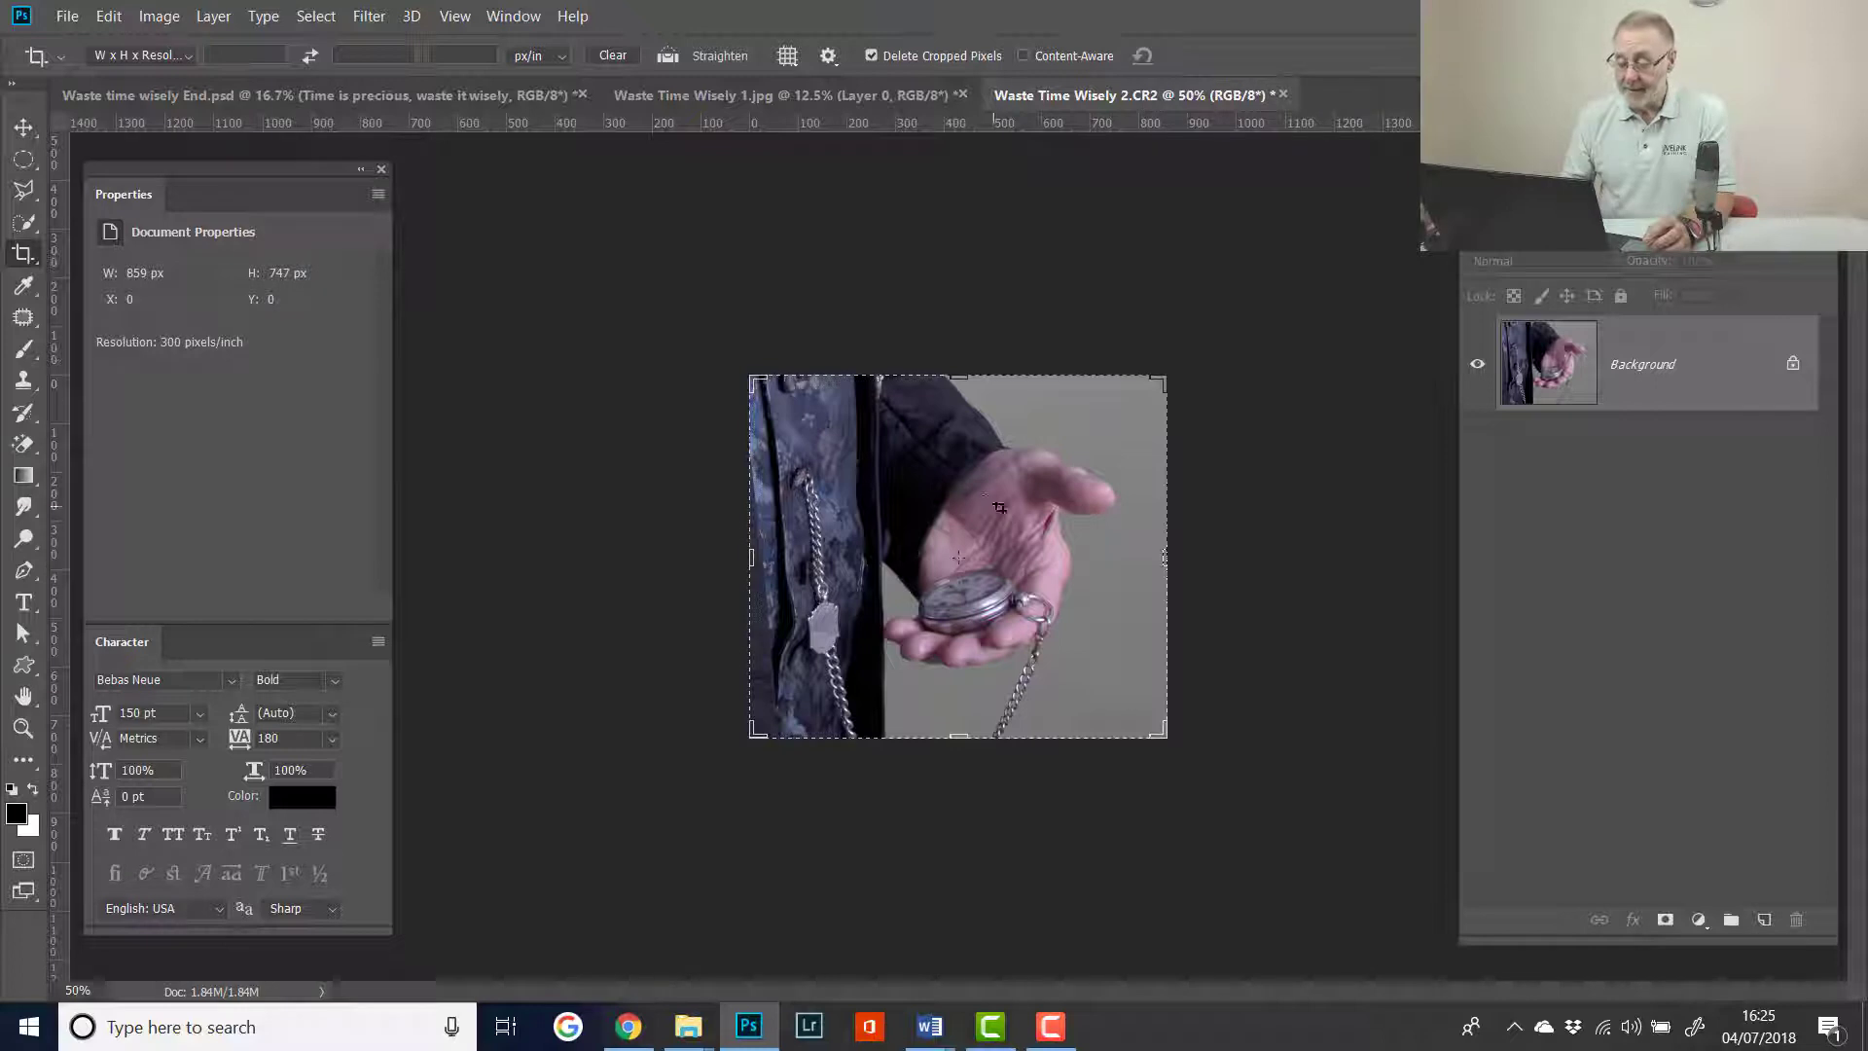
{"action": "left_click", "coordinate": [24, 128]}
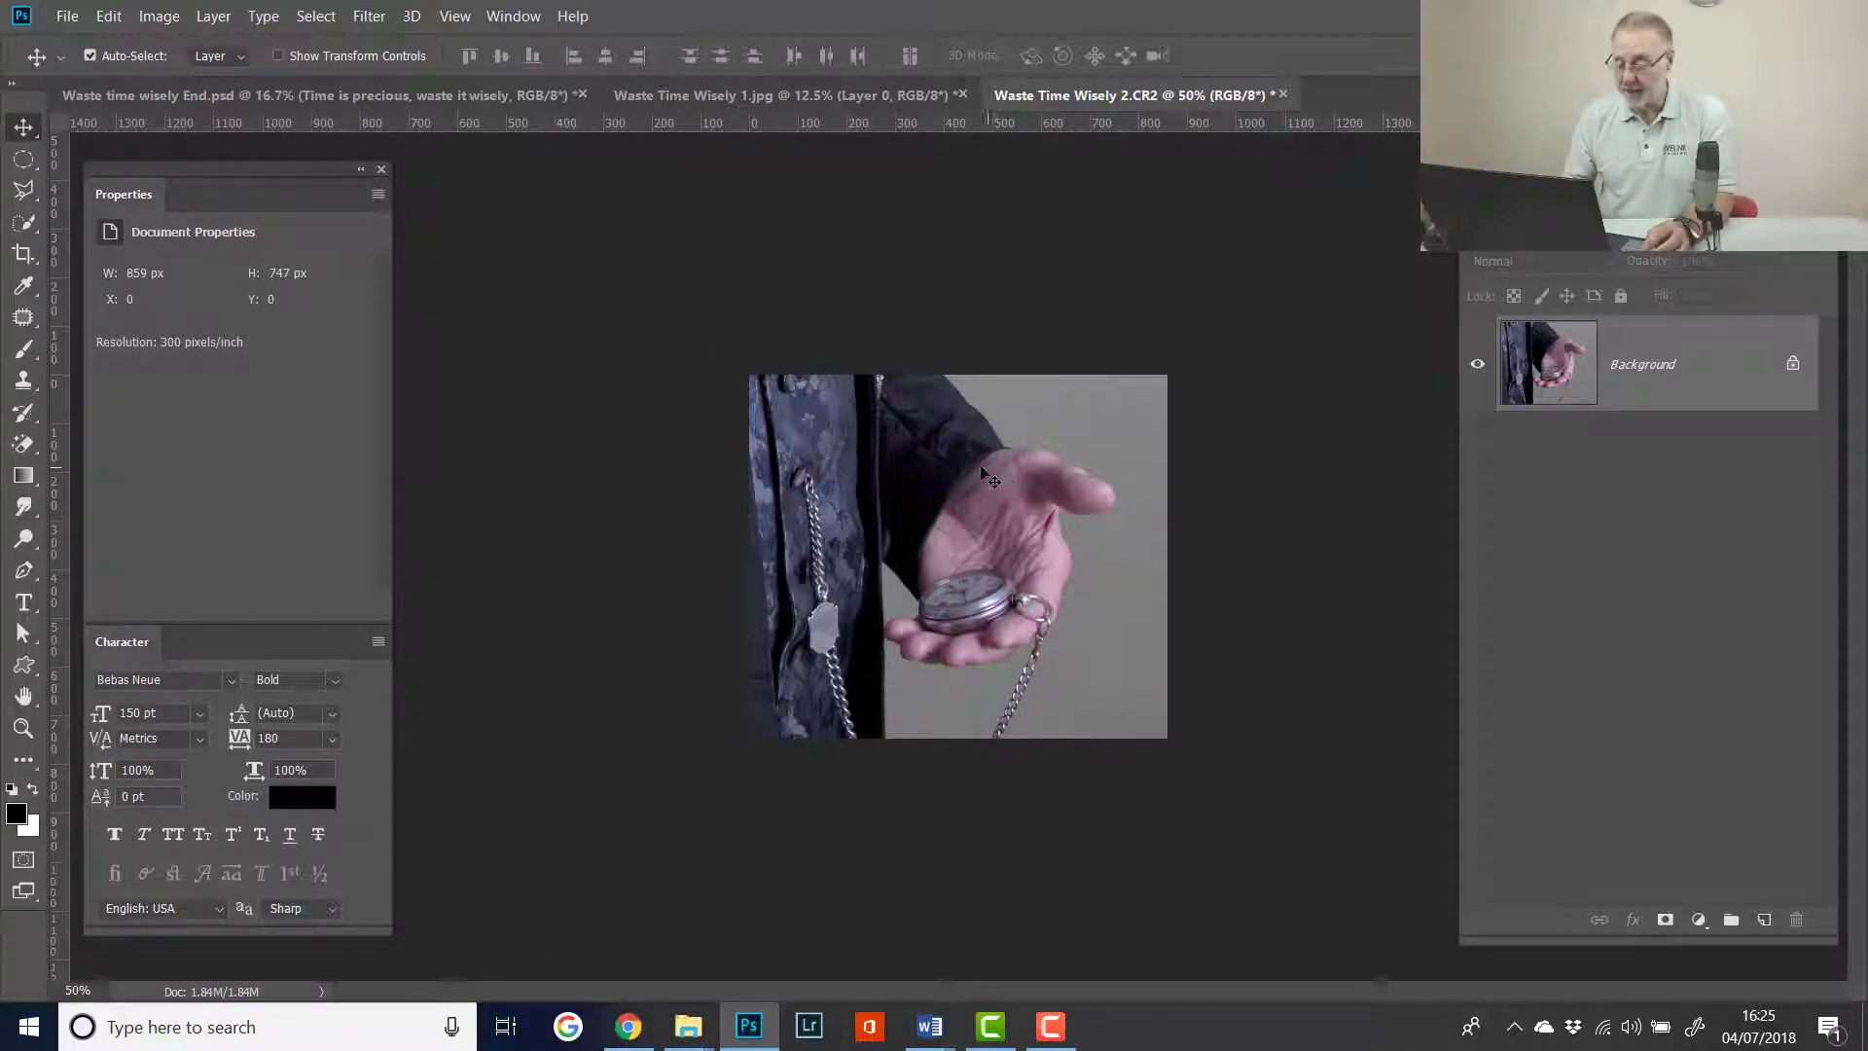
{"action": "left_click_drag", "start_coordinate": [949, 567], "coordinate": [874, 398]}
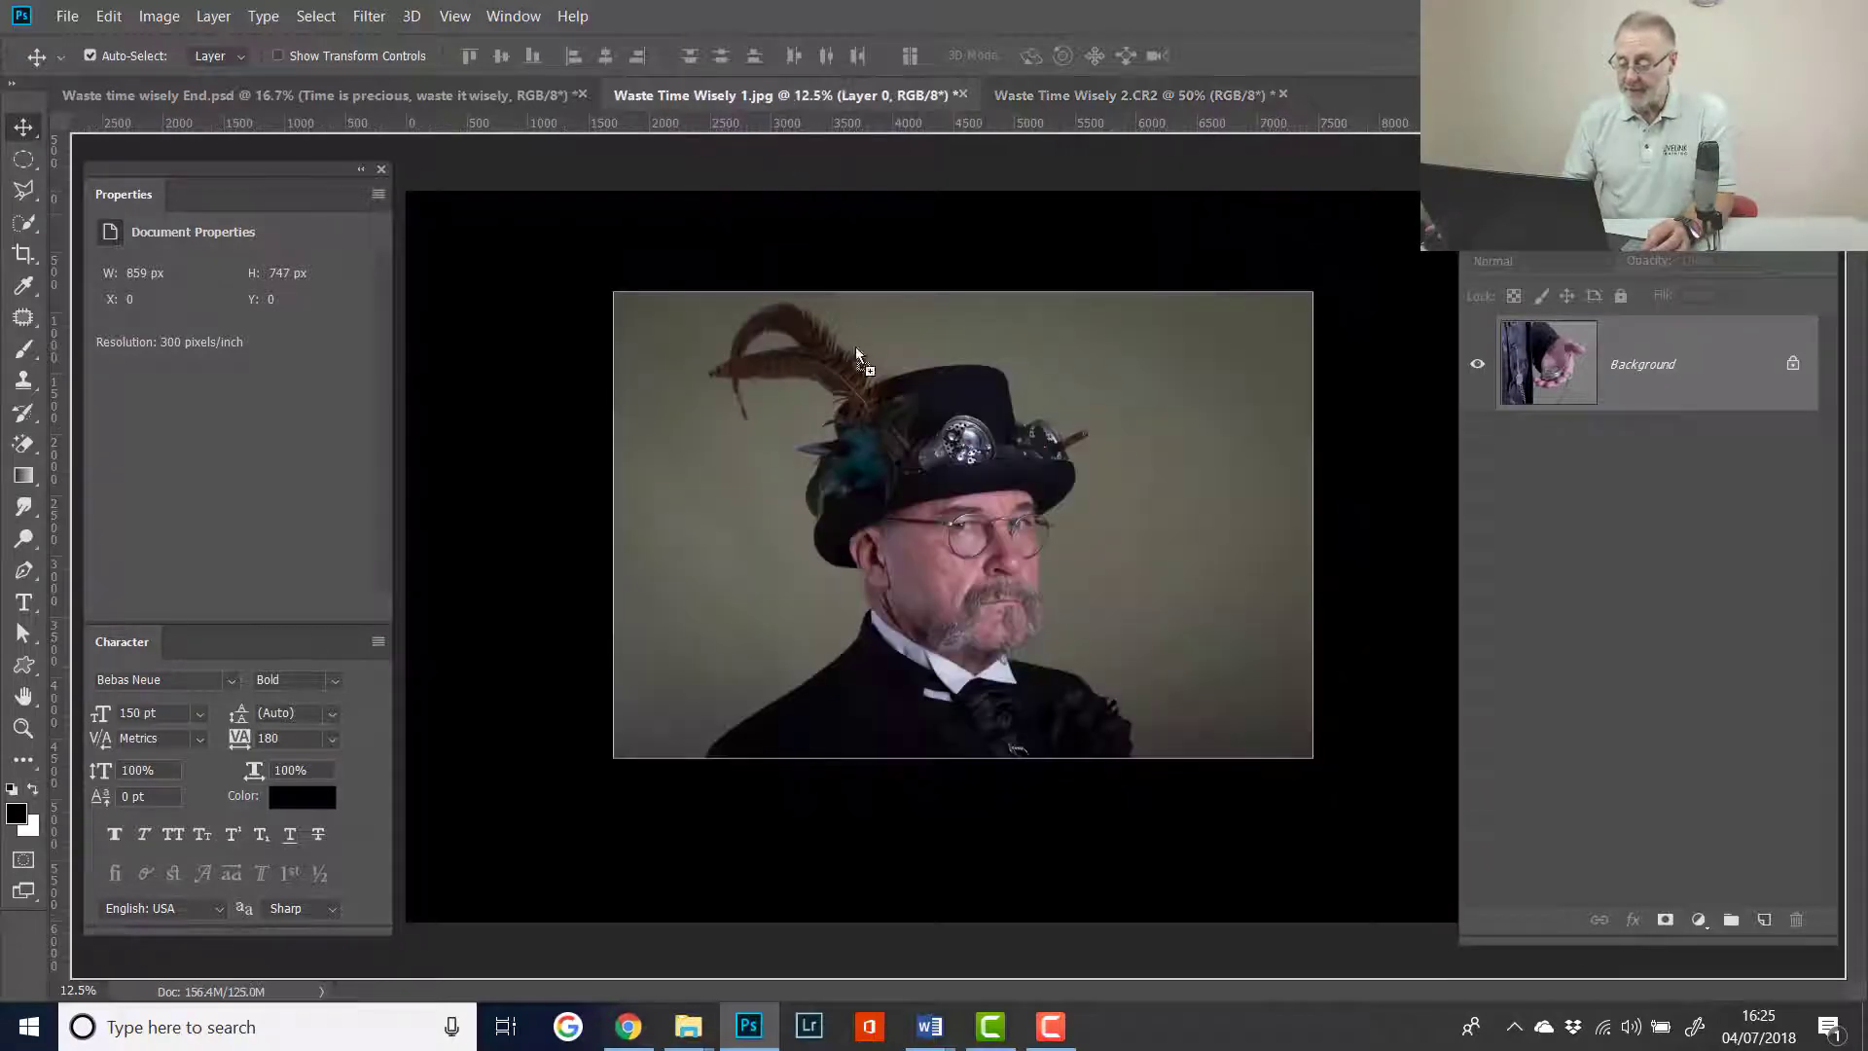
{"action": "mouse_move", "coordinate": [949, 591]}
{"action": "left_mouse_down"}
{"action": "mouse_move", "coordinate": [897, 511]}
{"action": "mouse_move", "coordinate": [944, 547]}
{"action": "left_mouse_up"}
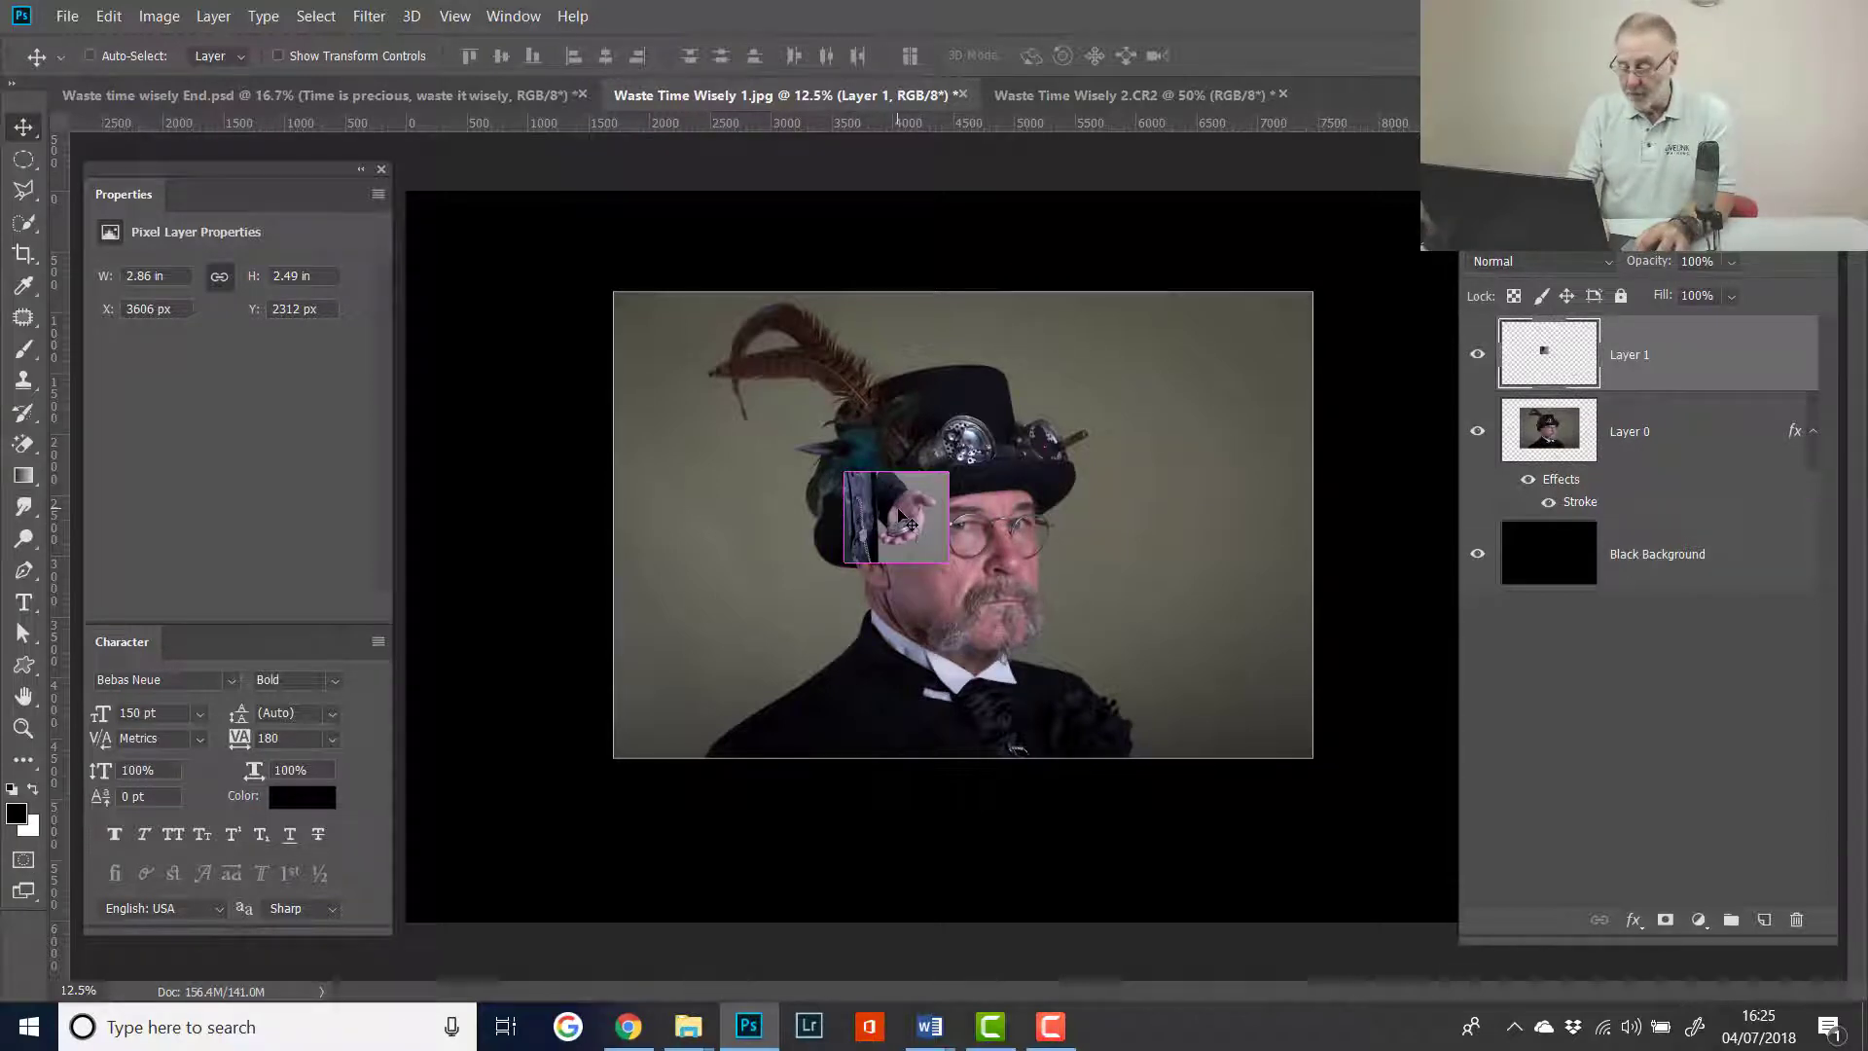
- Free-transform the watch layer to about 737% and position it over the portrait
{"action": "key", "text": "ctrl+t"}
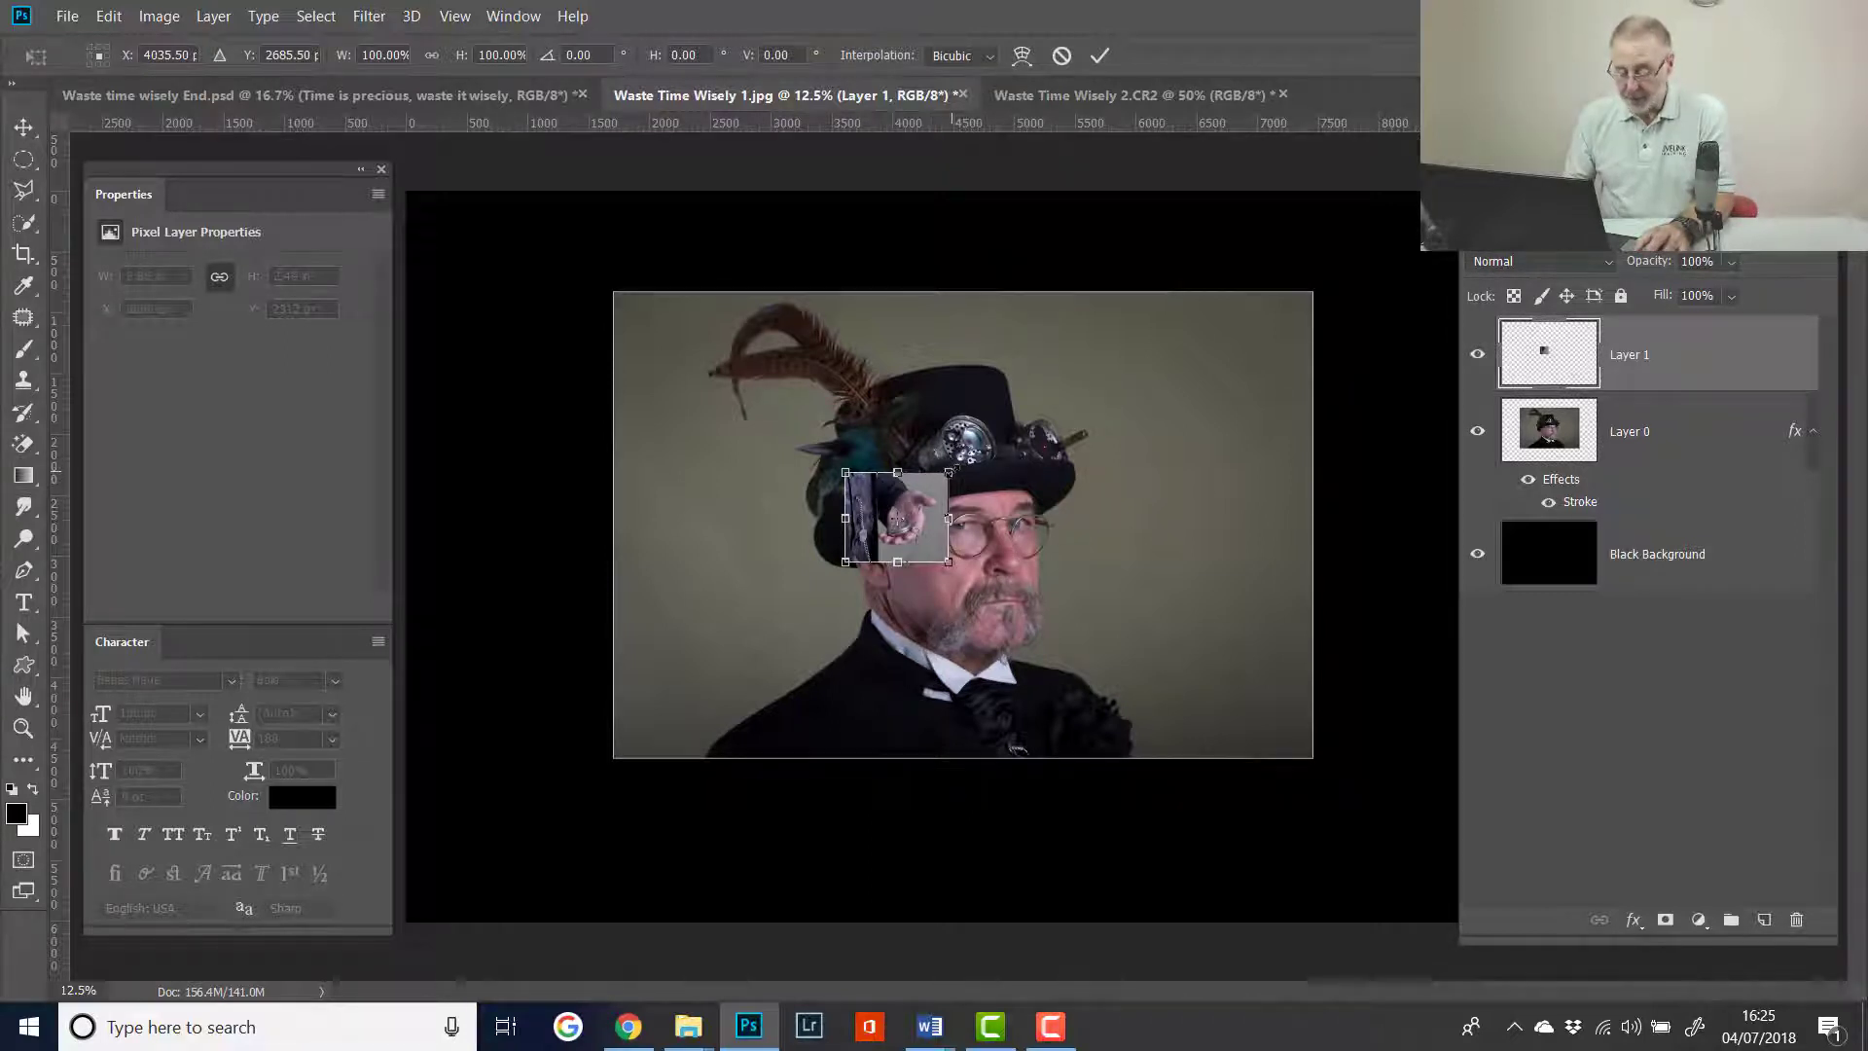
{"action": "left_click_drag", "start_coordinate": [949, 473], "coordinate": [1224, 232]}
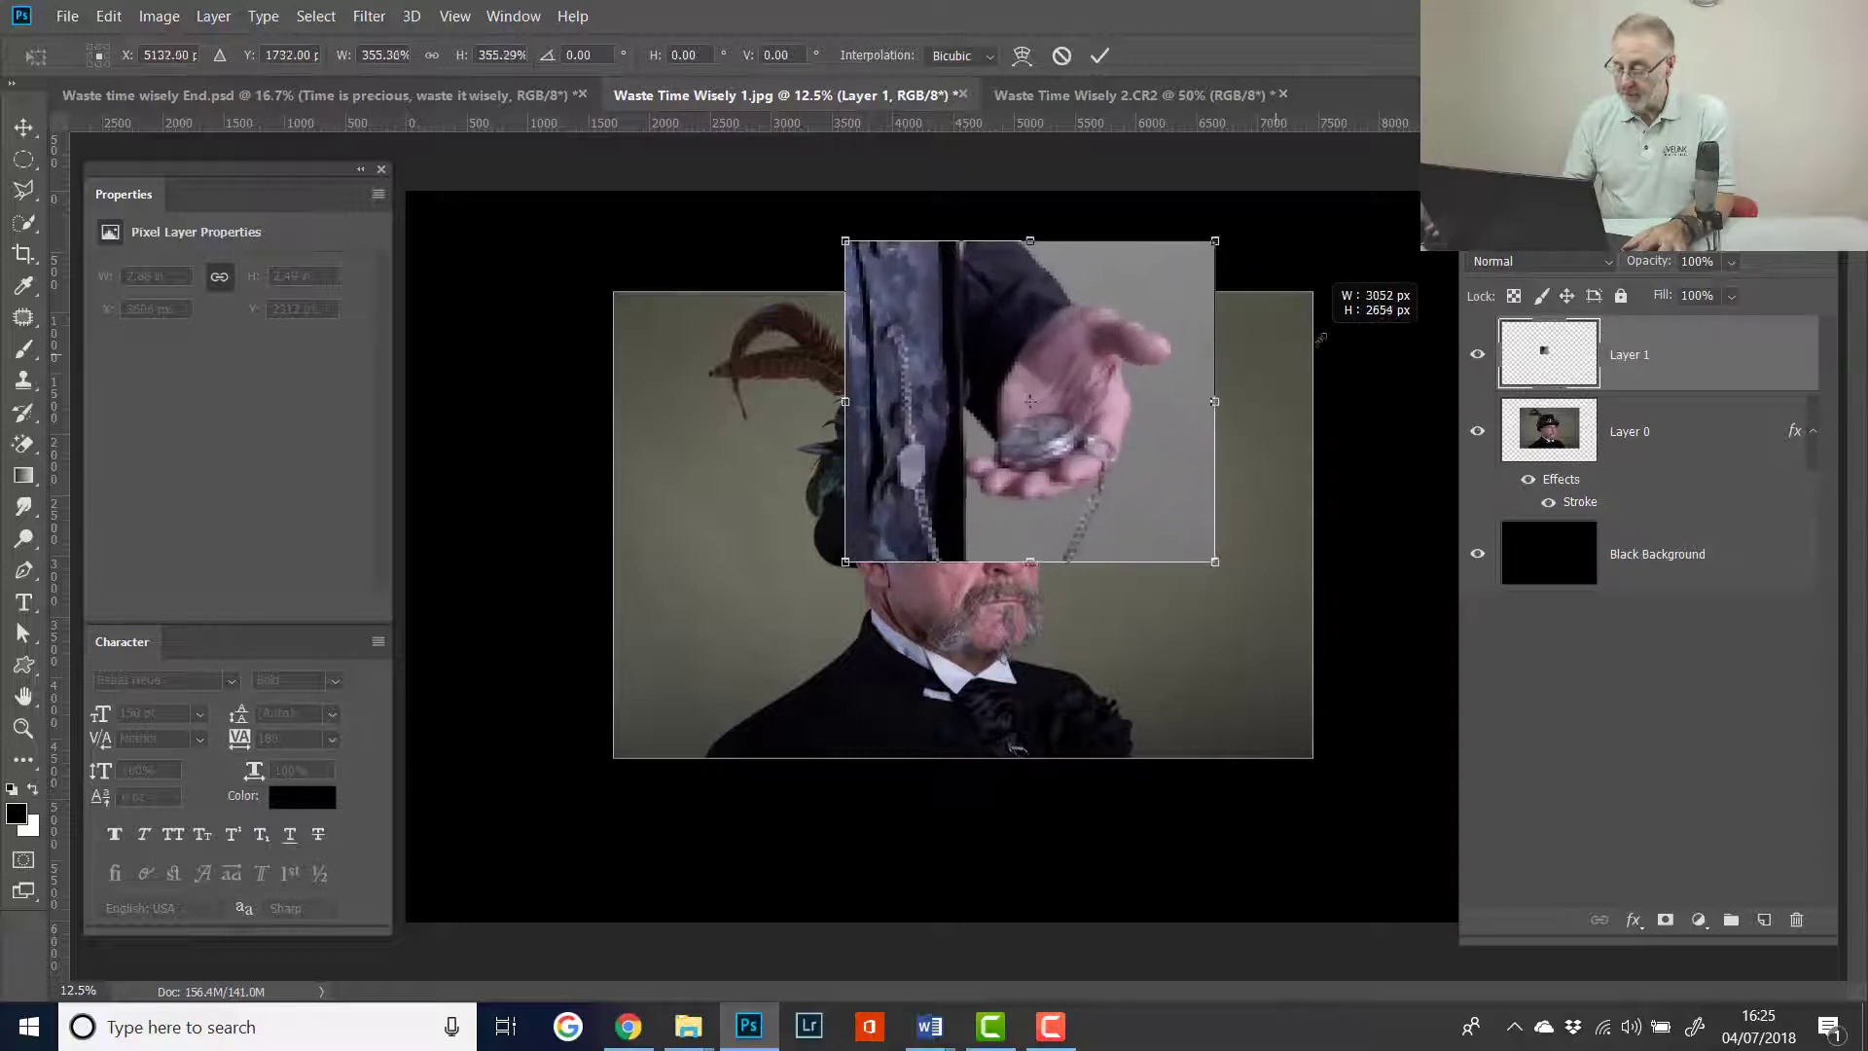
{"action": "left_click_drag", "start_coordinate": [853, 574], "coordinate": [526, 836]}
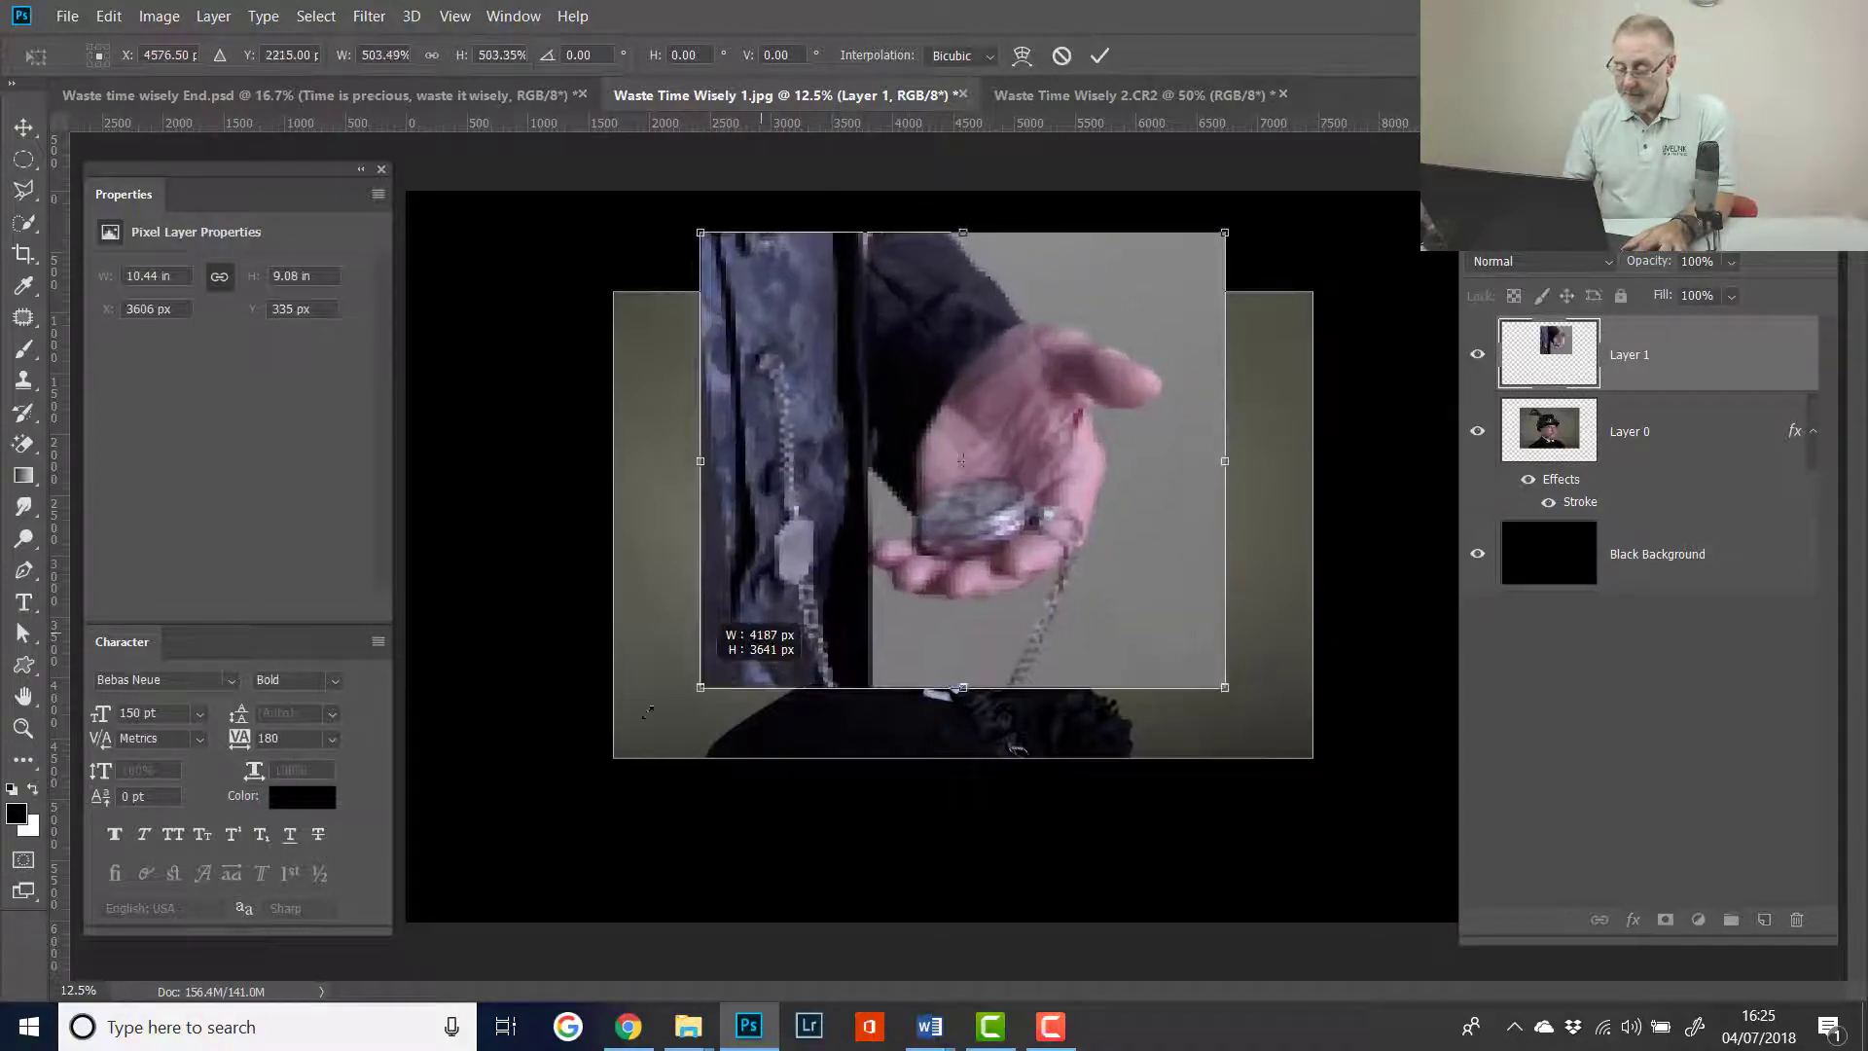
{"action": "left_click_drag", "start_coordinate": [974, 451], "coordinate": [1112, 451]}
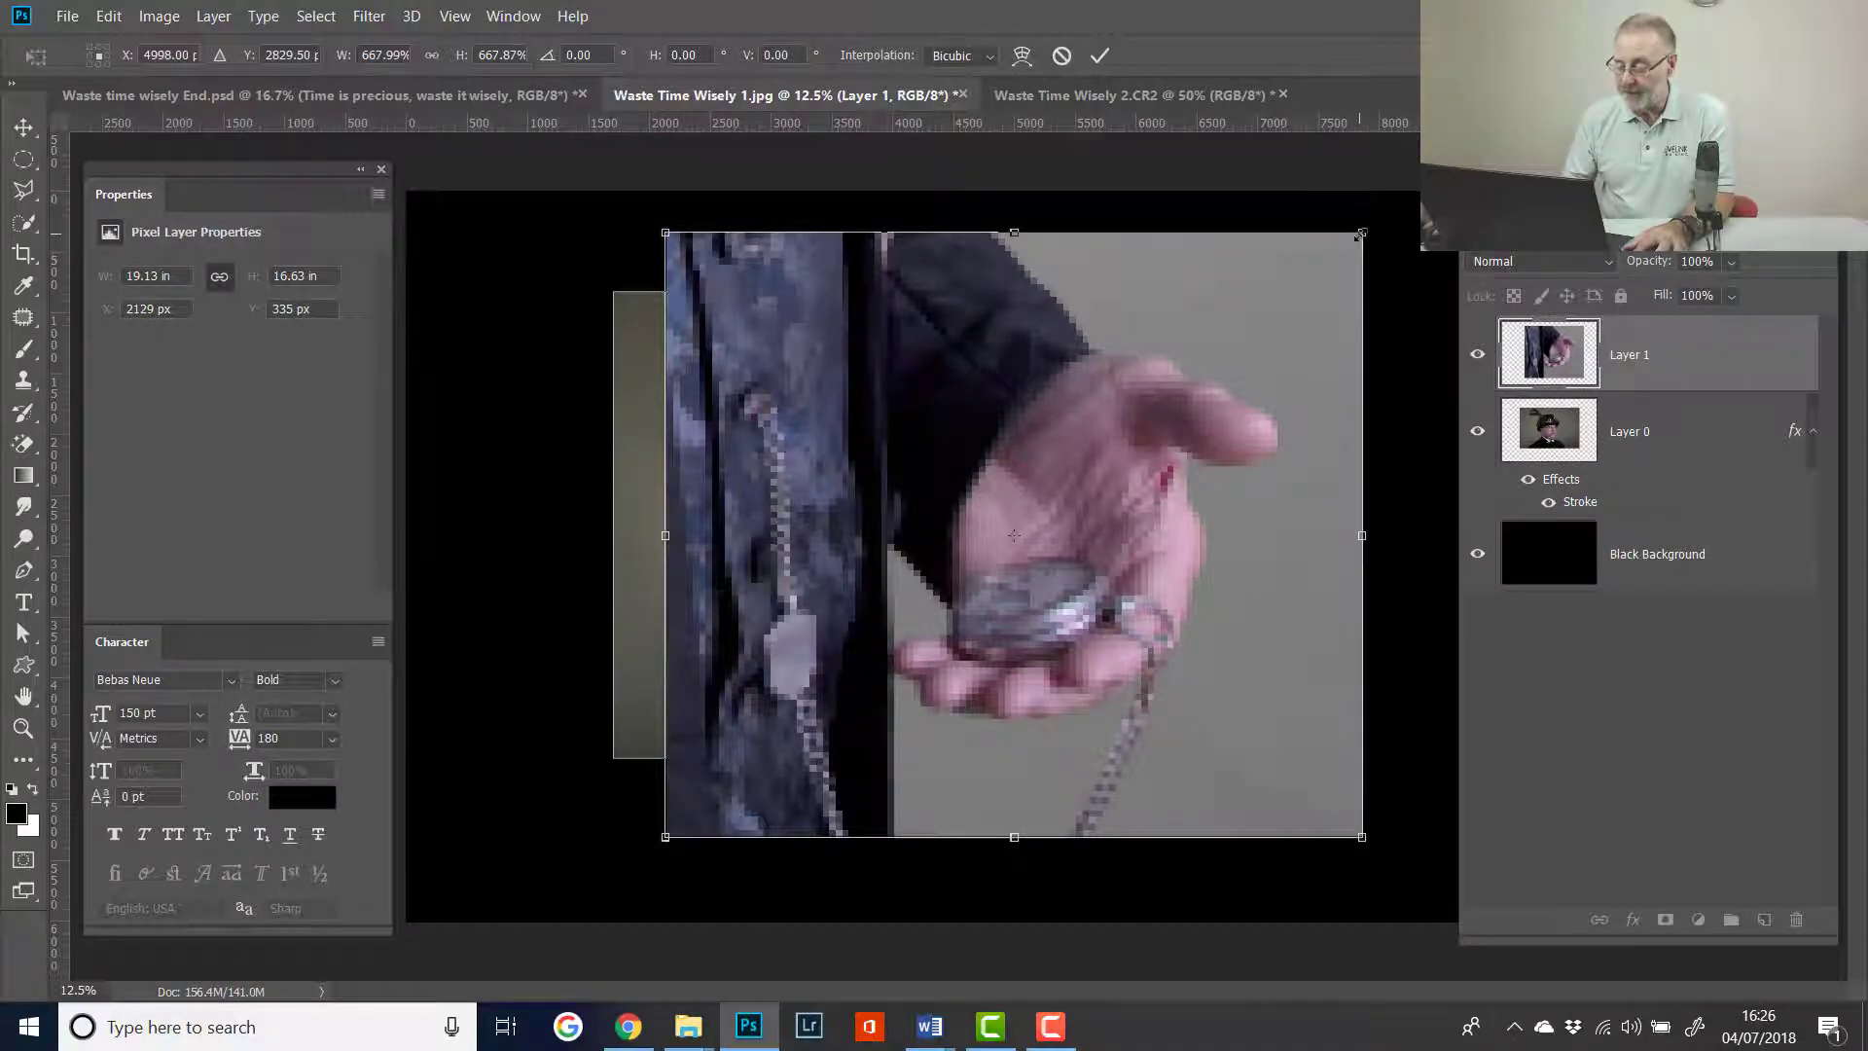
{"action": "left_click_drag", "start_coordinate": [1359, 234], "coordinate": [1397, 196]}
{"action": "left_click_drag", "start_coordinate": [1145, 392], "coordinate": [1119, 405]}
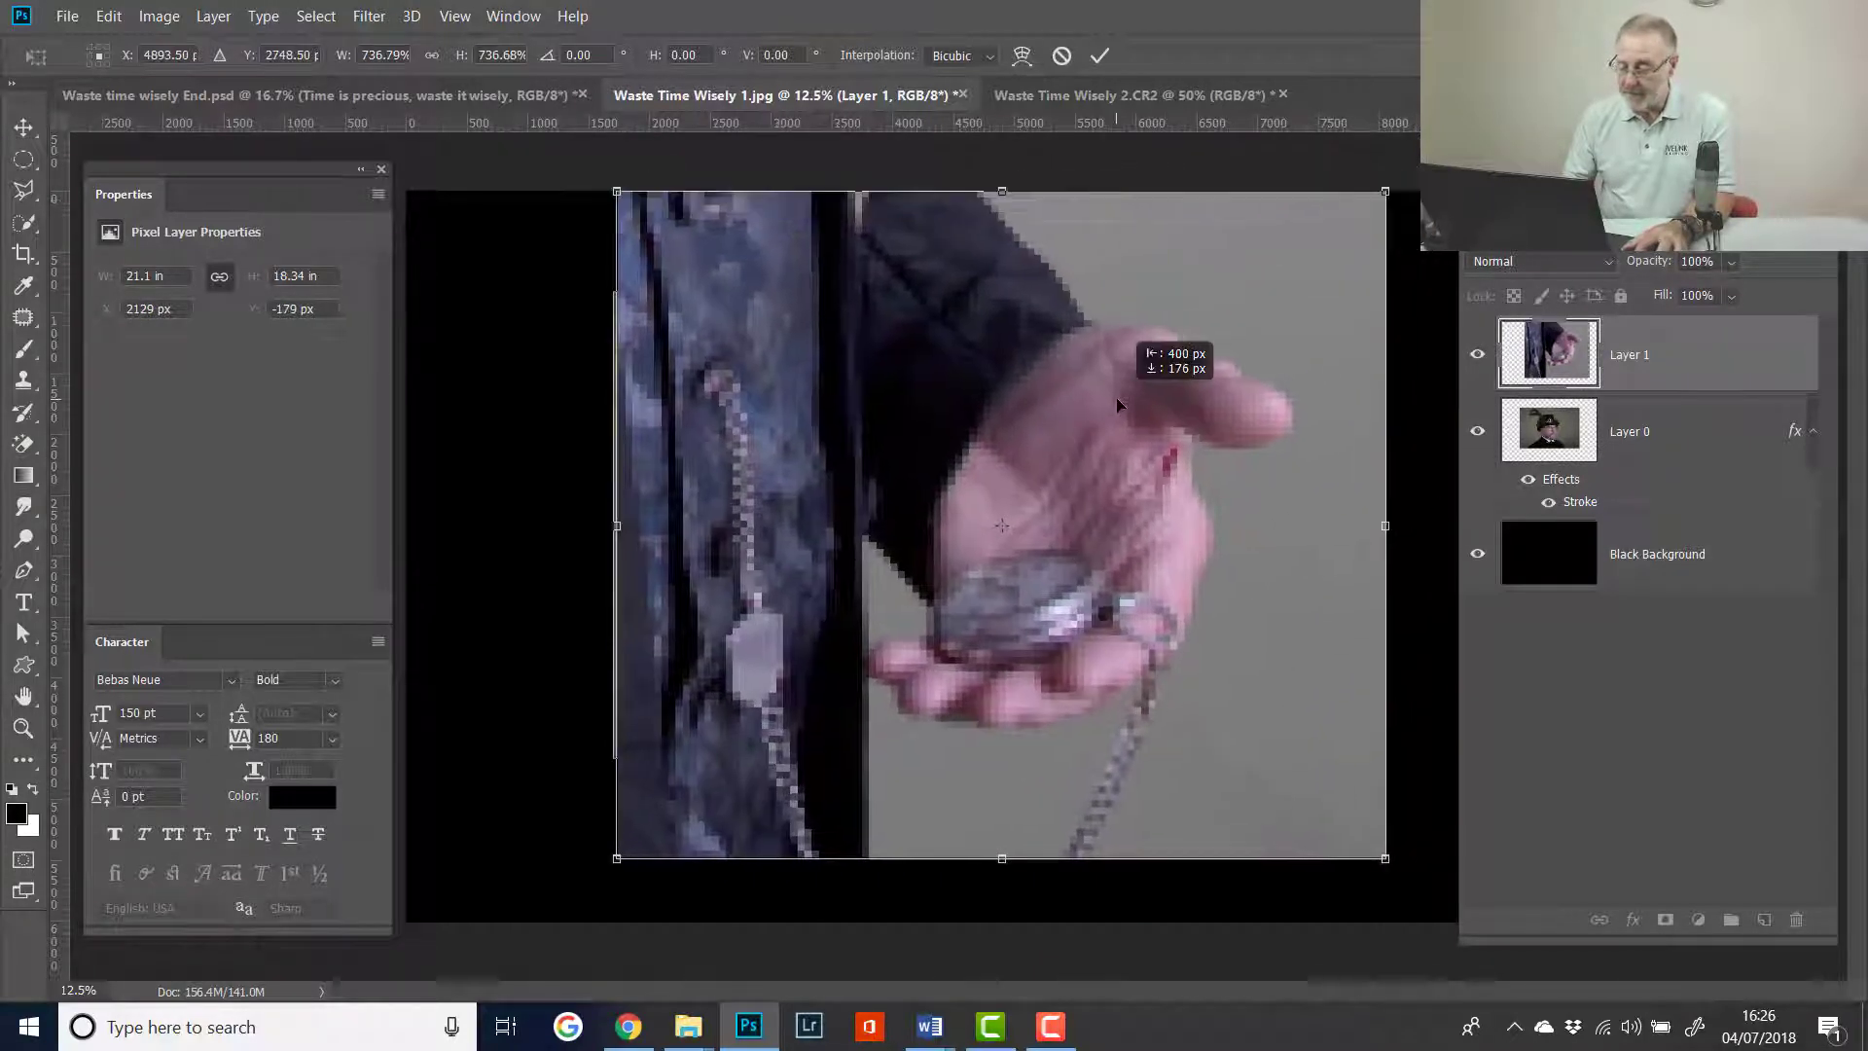
{"action": "left_click_drag", "start_coordinate": [1117, 405], "coordinate": [1135, 408]}
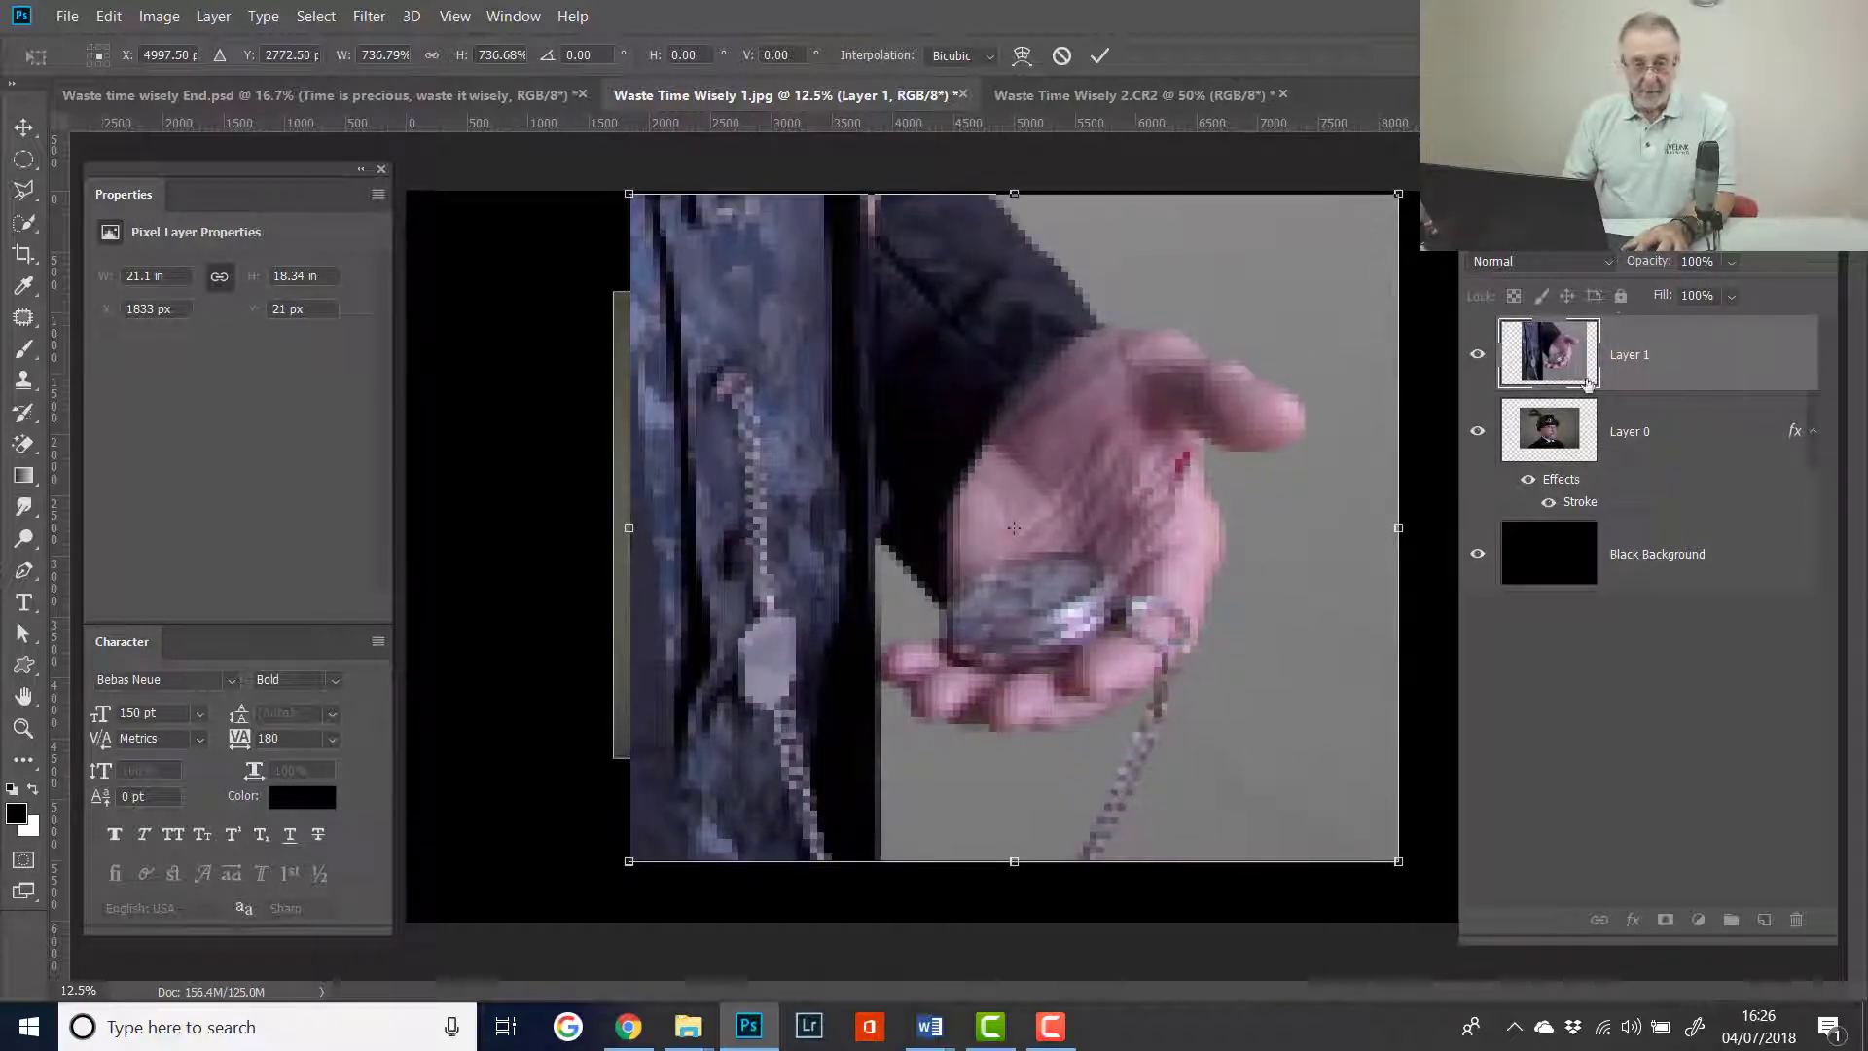
- Set Layer 1 to Soft Light, refine its position and size, and commit the transform
{"action": "left_click", "coordinate": [1610, 271]}
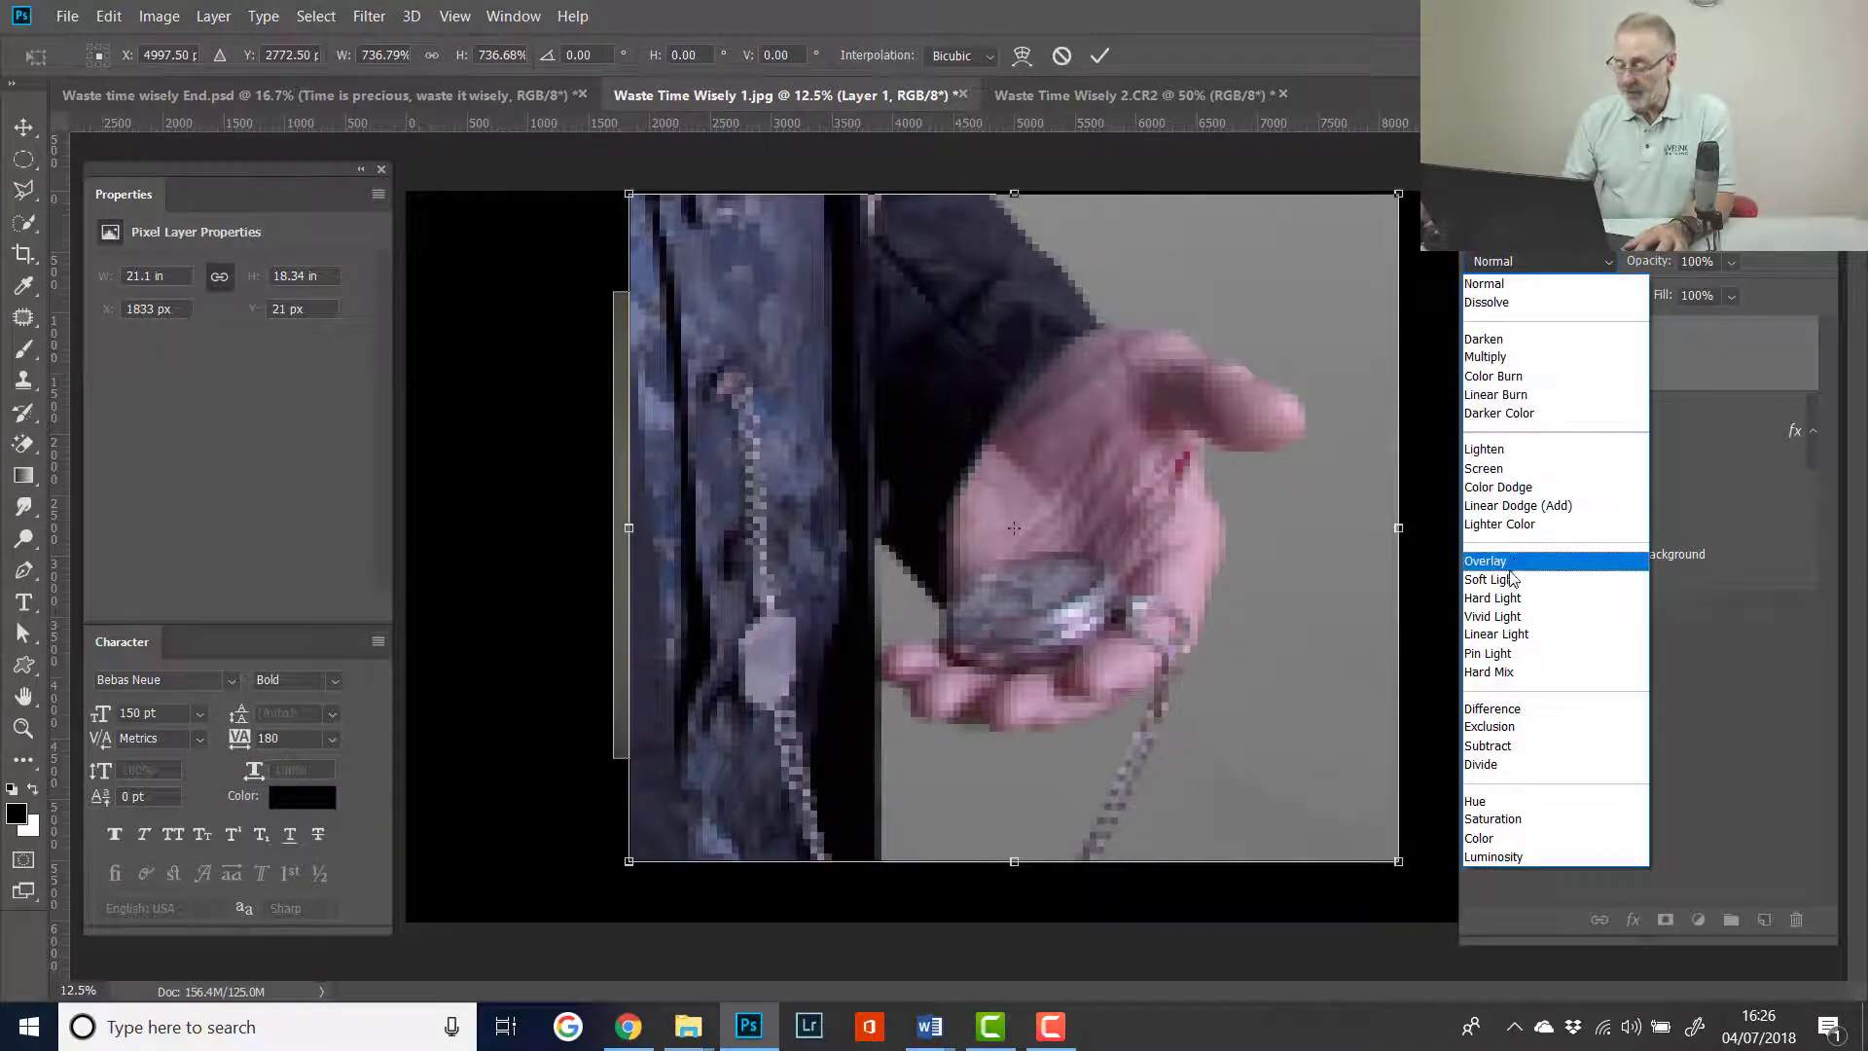
{"action": "left_click", "coordinate": [1508, 581]}
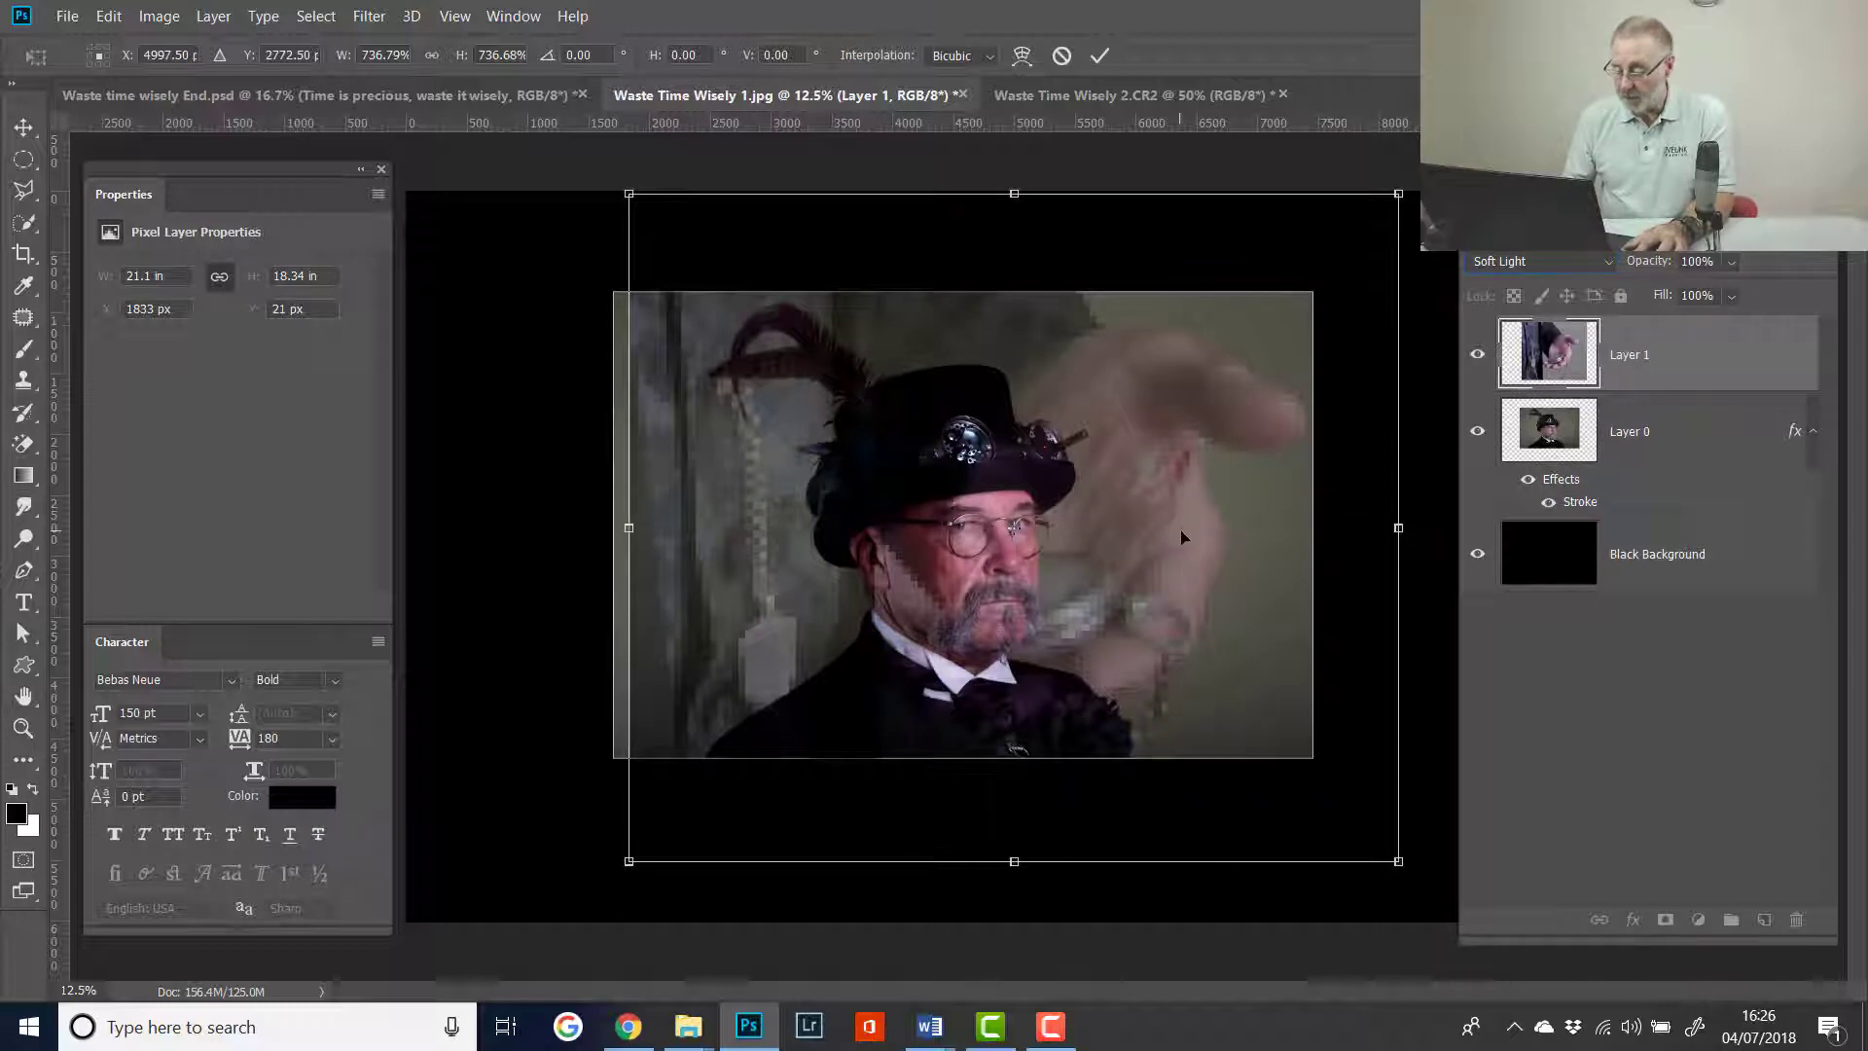
{"action": "left_click_drag", "start_coordinate": [1184, 537], "coordinate": [1247, 544]}
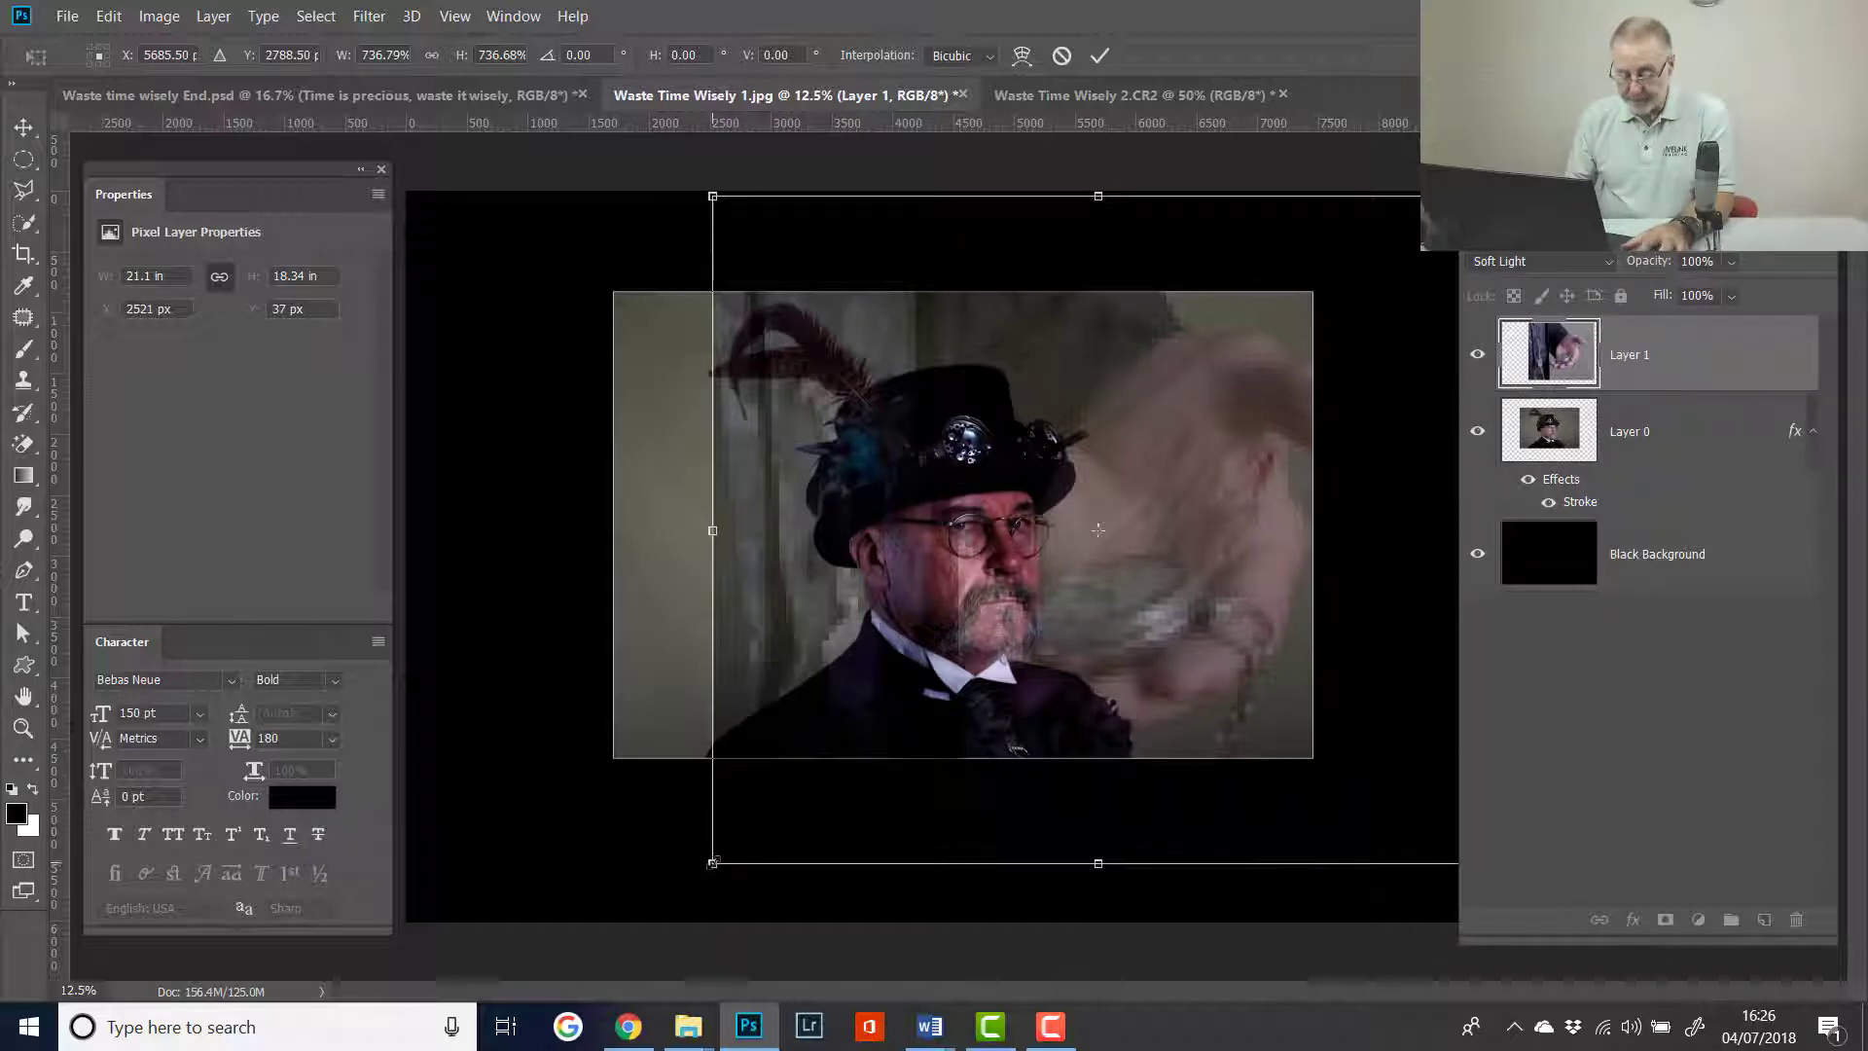
{"action": "left_click_drag", "start_coordinate": [713, 863], "coordinate": [567, 1001]}
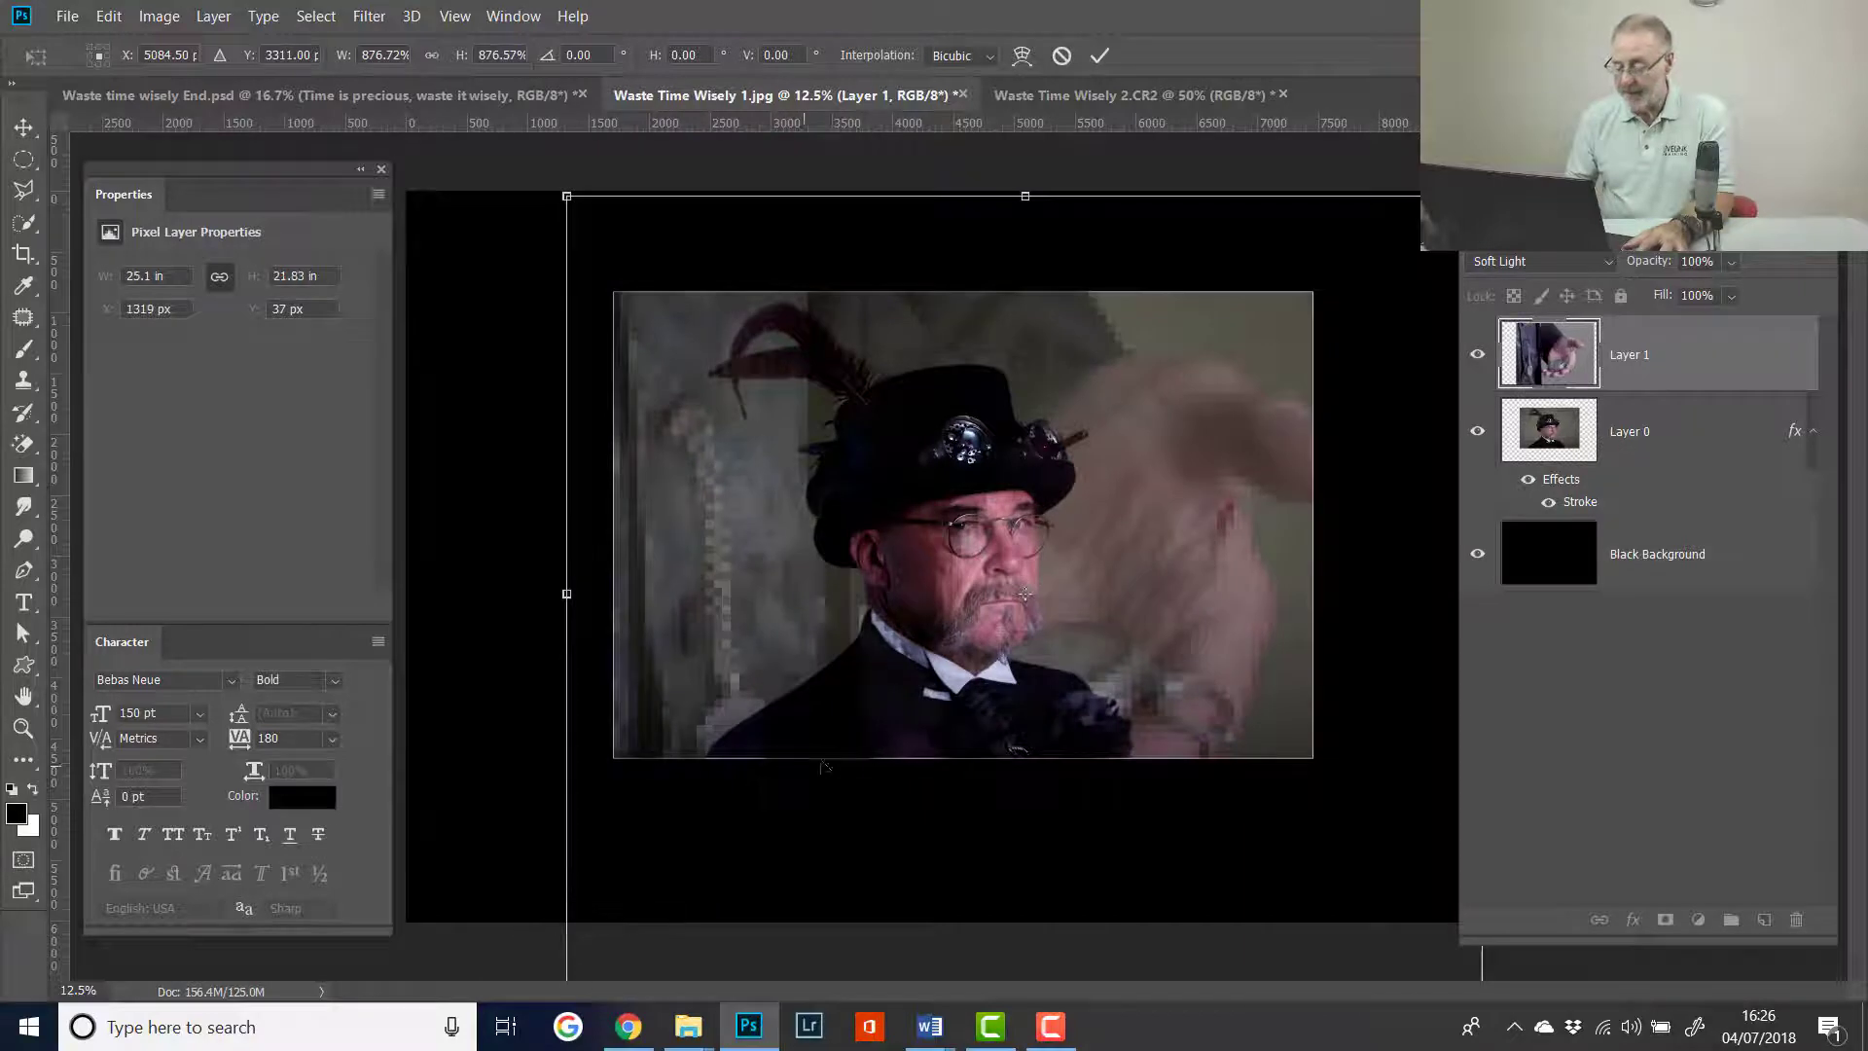
{"action": "left_click_drag", "start_coordinate": [1124, 666], "coordinate": [1195, 589]}
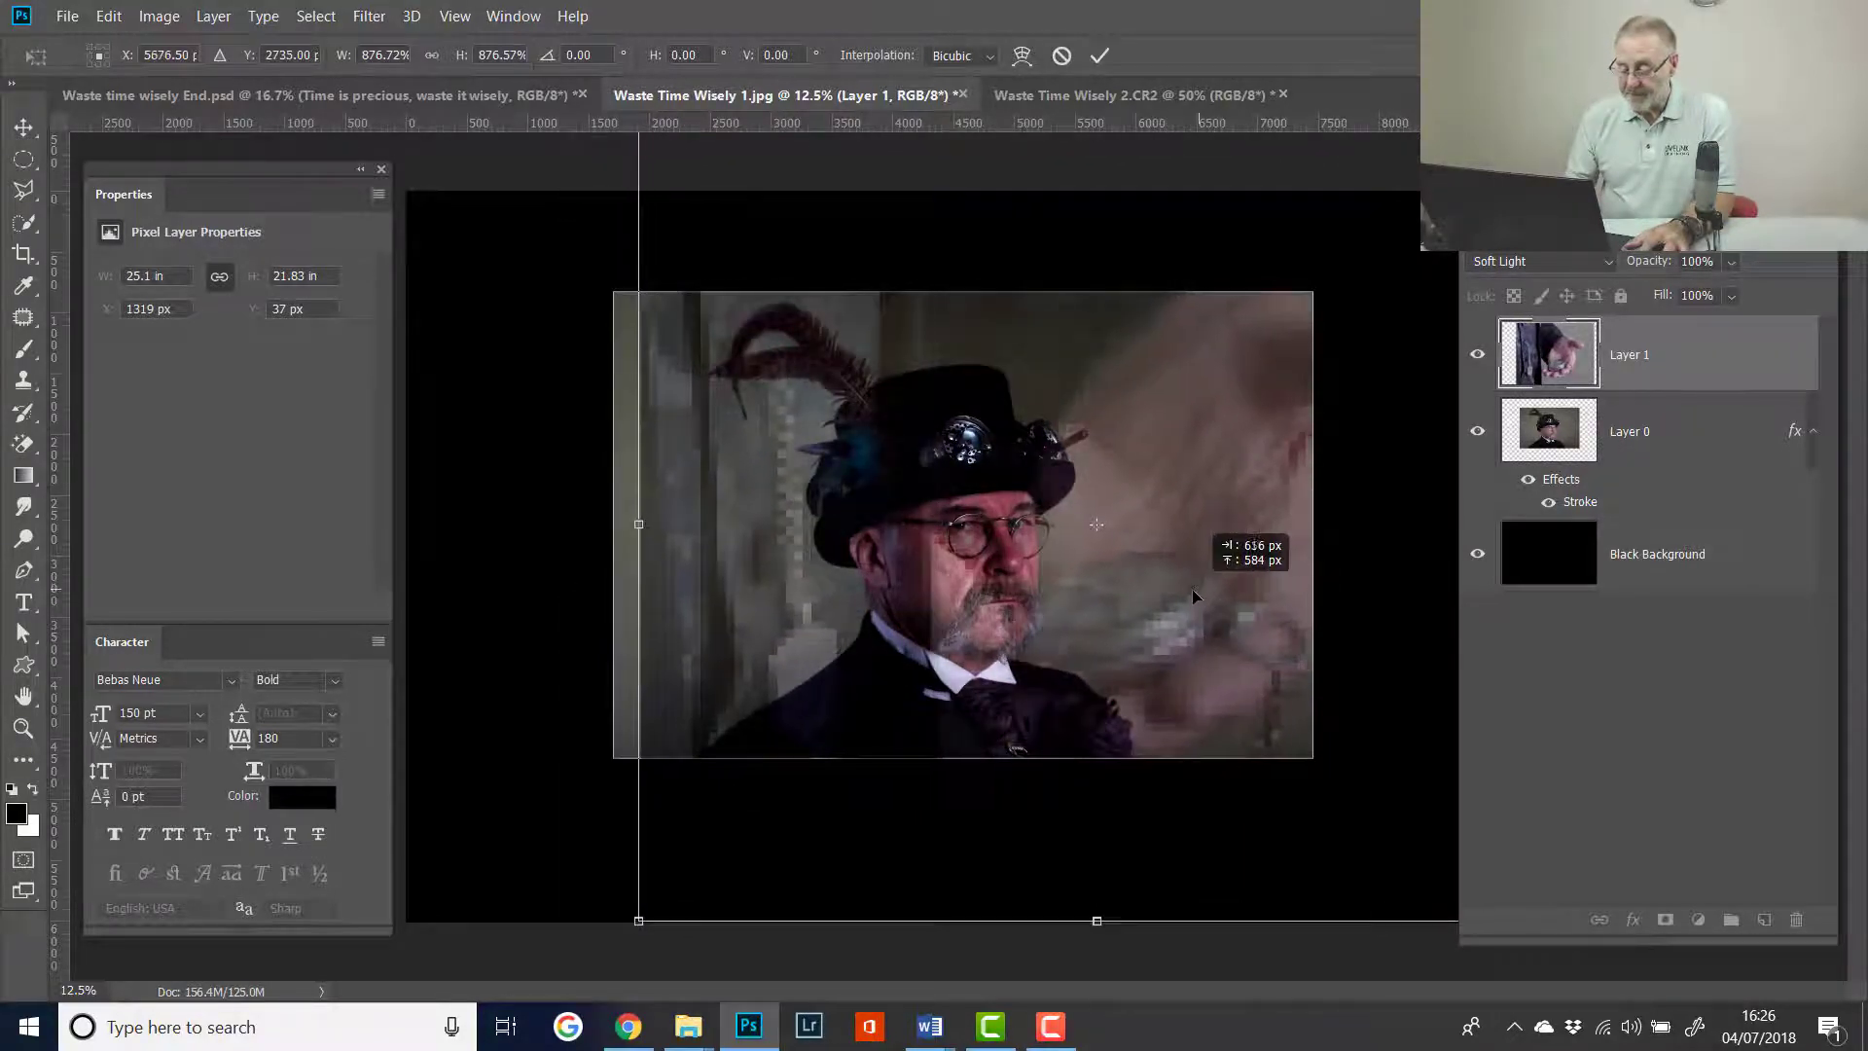
{"action": "left_click_drag", "start_coordinate": [1194, 589], "coordinate": [1204, 586]}
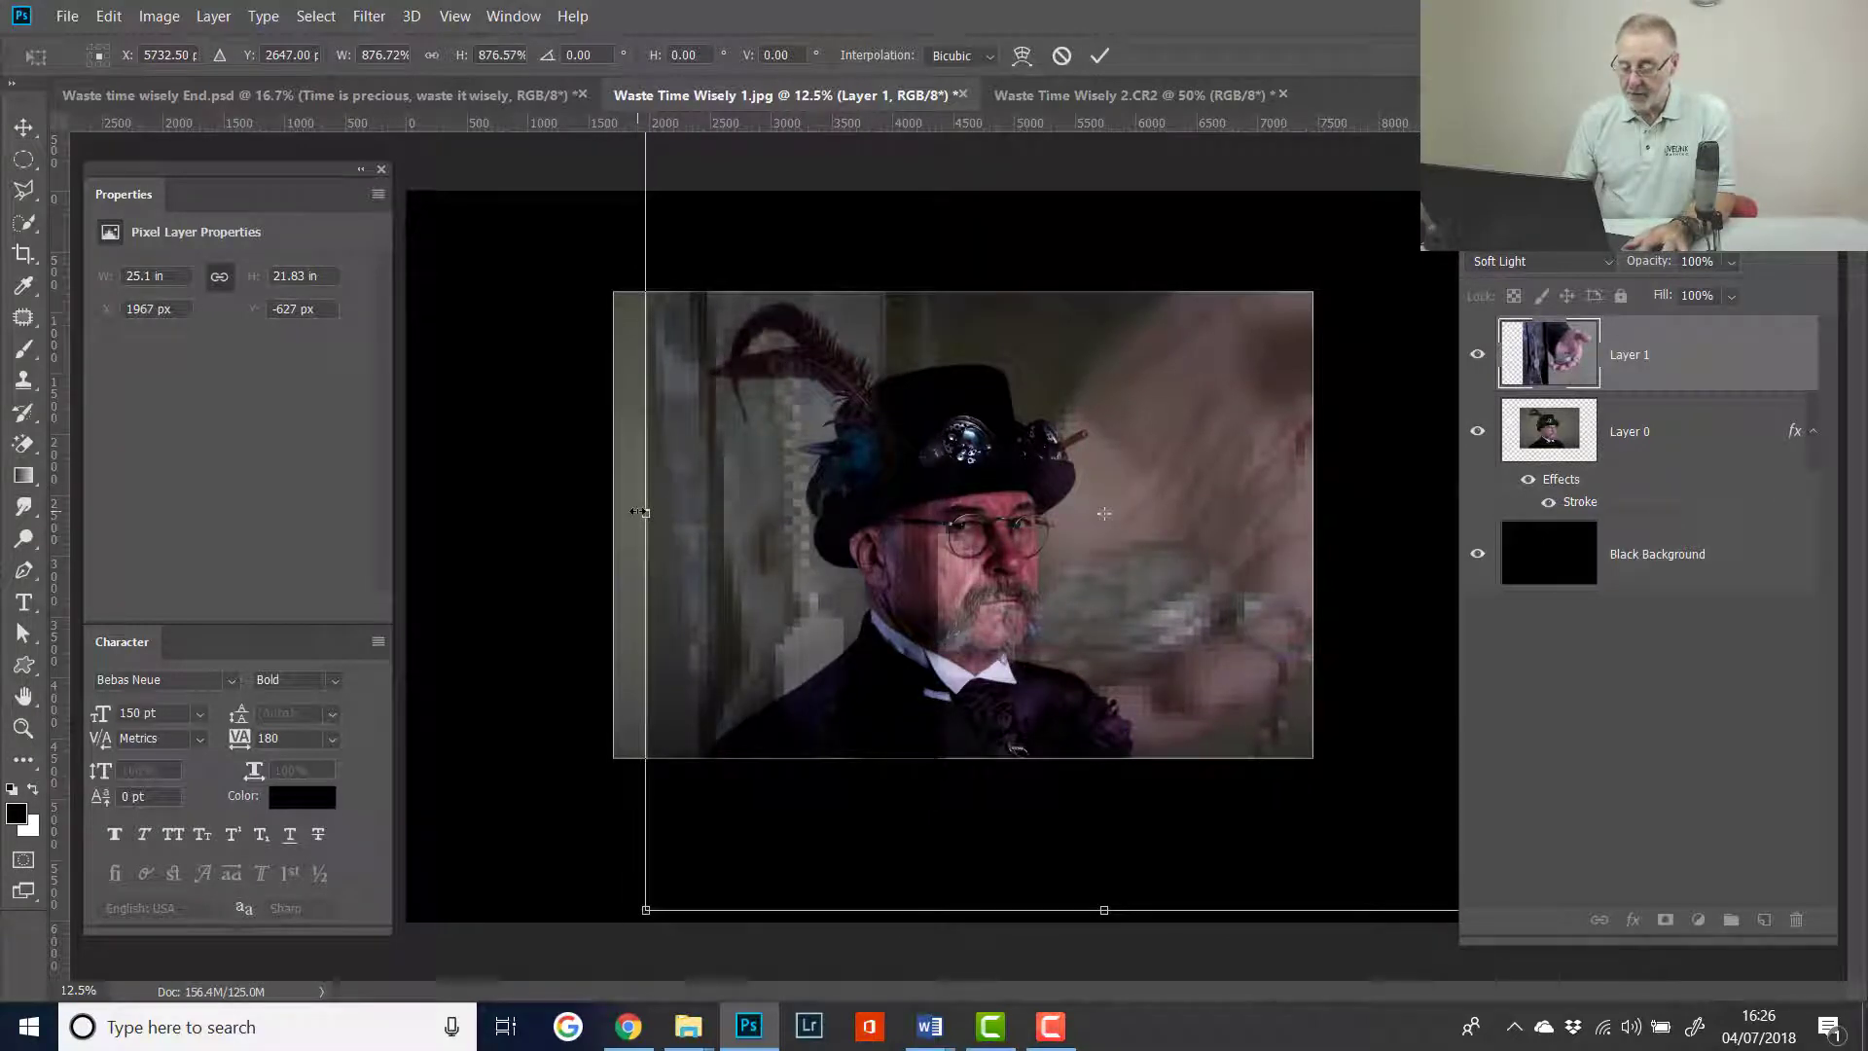
{"action": "left_click_drag", "start_coordinate": [641, 511], "coordinate": [612, 513]}
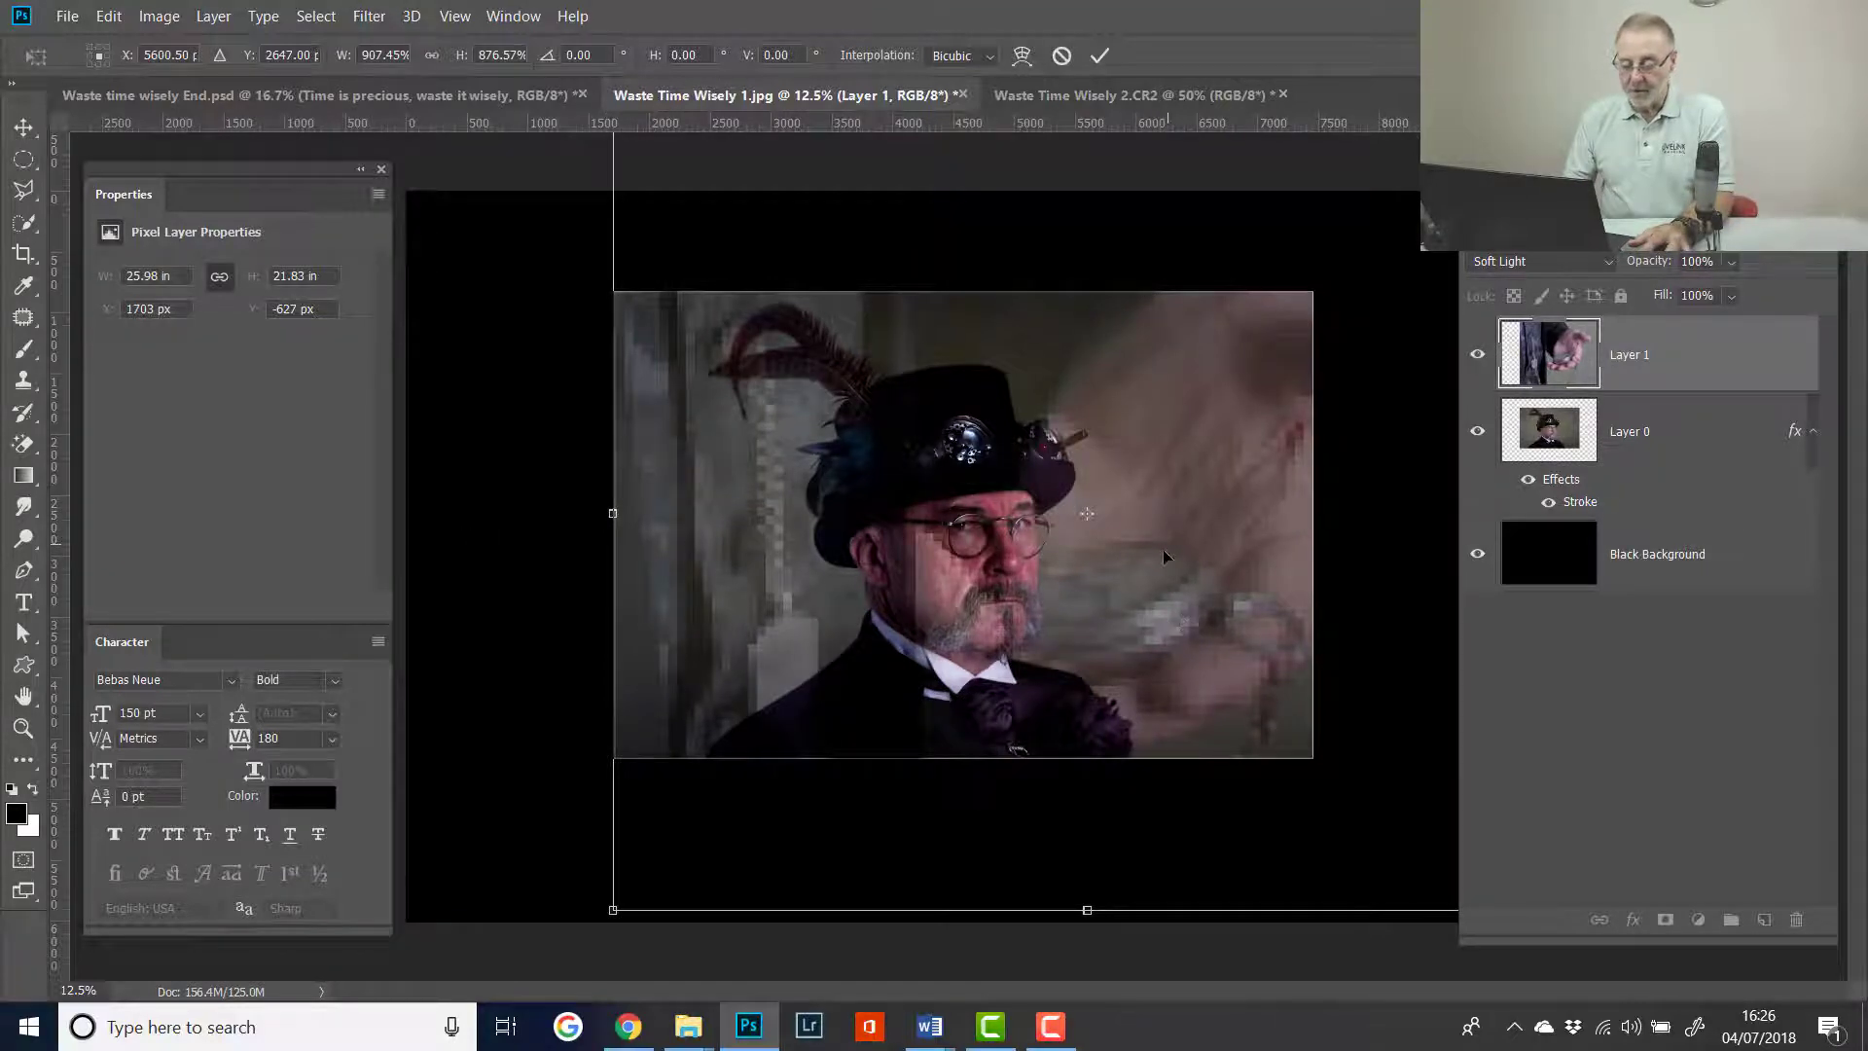
{"action": "key", "text": "Return"}
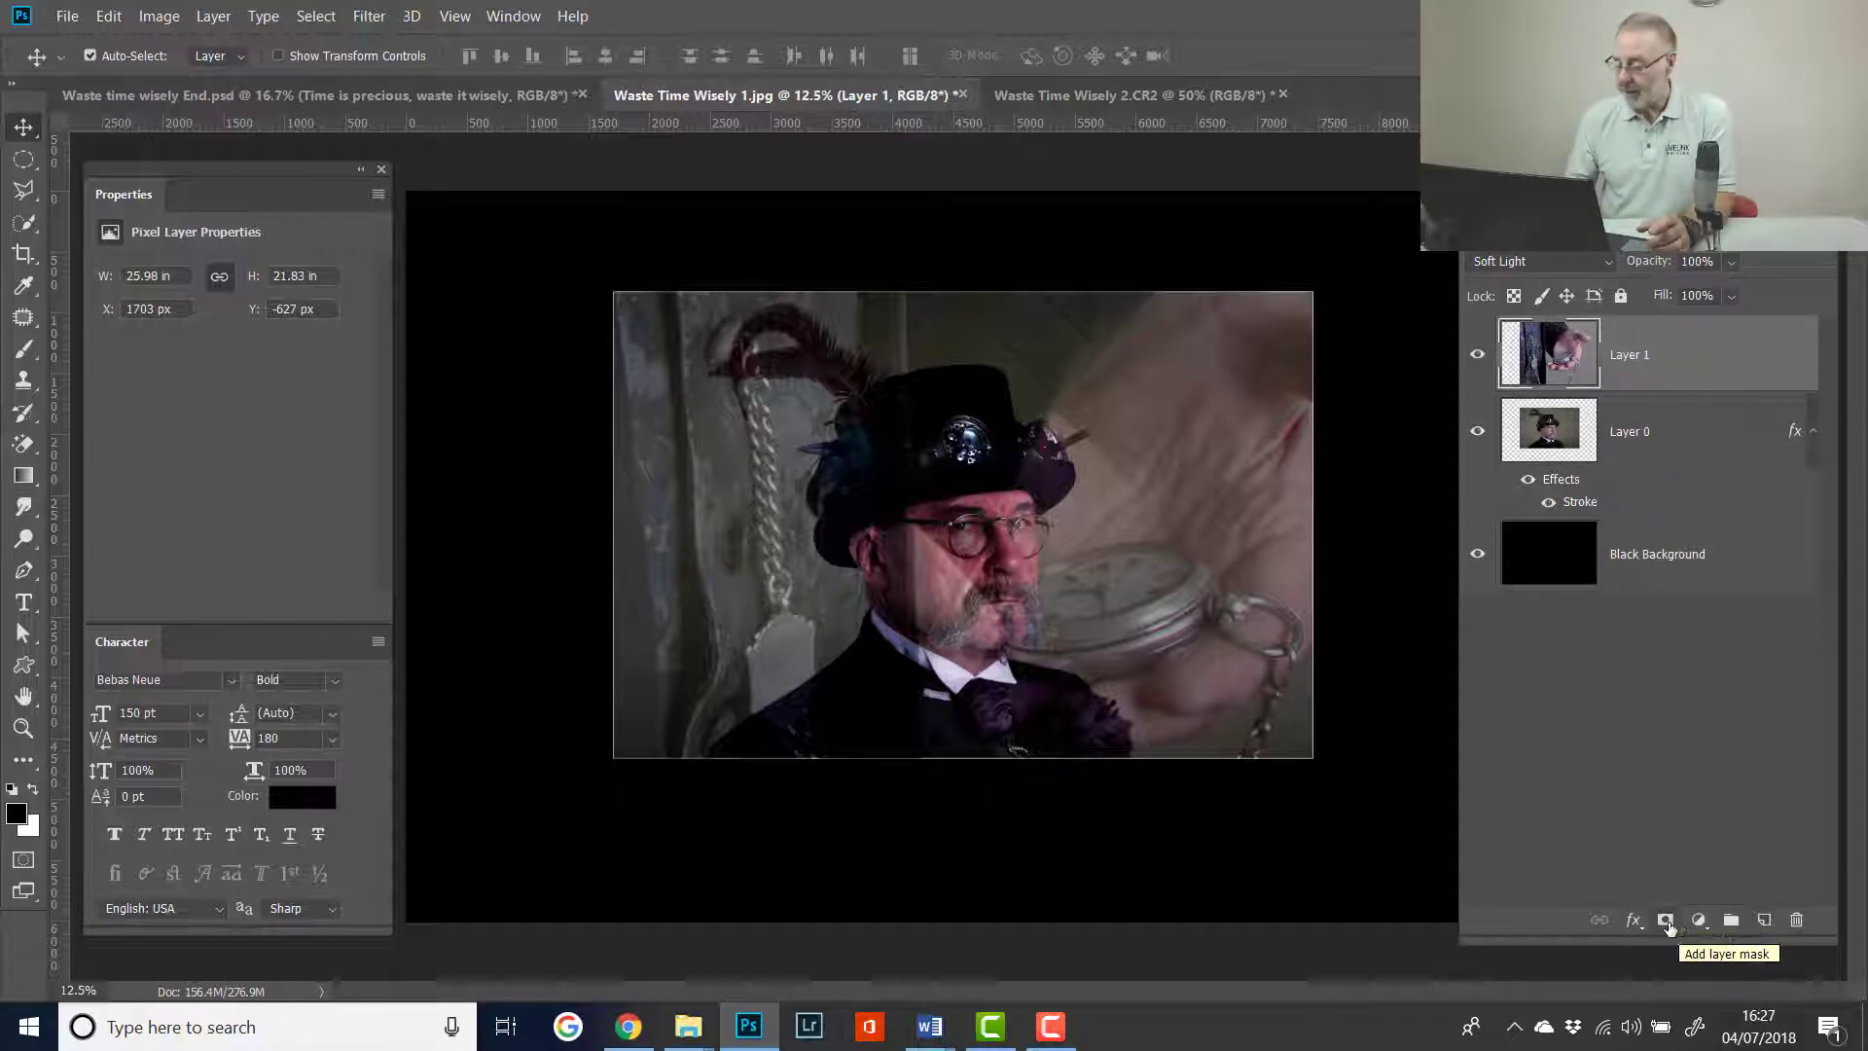
- Add a mask to Layer 1 and brush black over the hat badge, hat edge and face
{"action": "left_click", "coordinate": [1665, 919]}
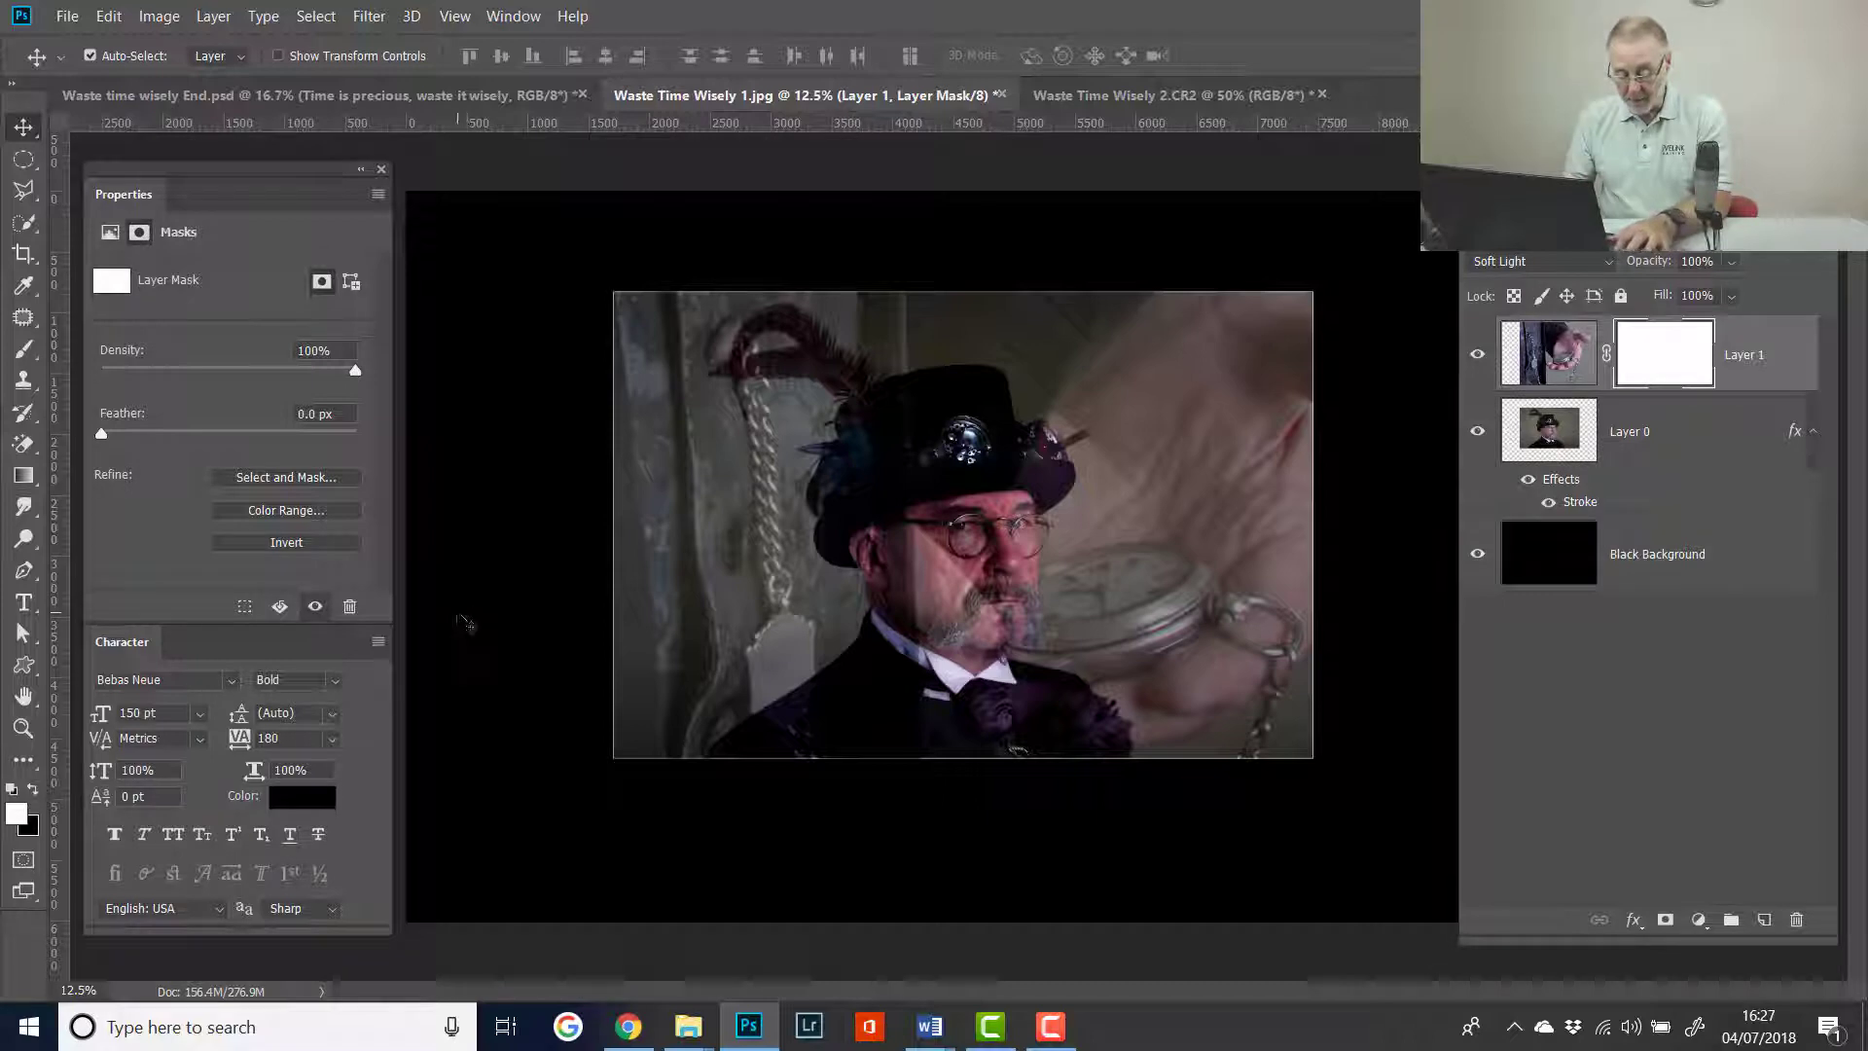
{"action": "key", "text": "x"}
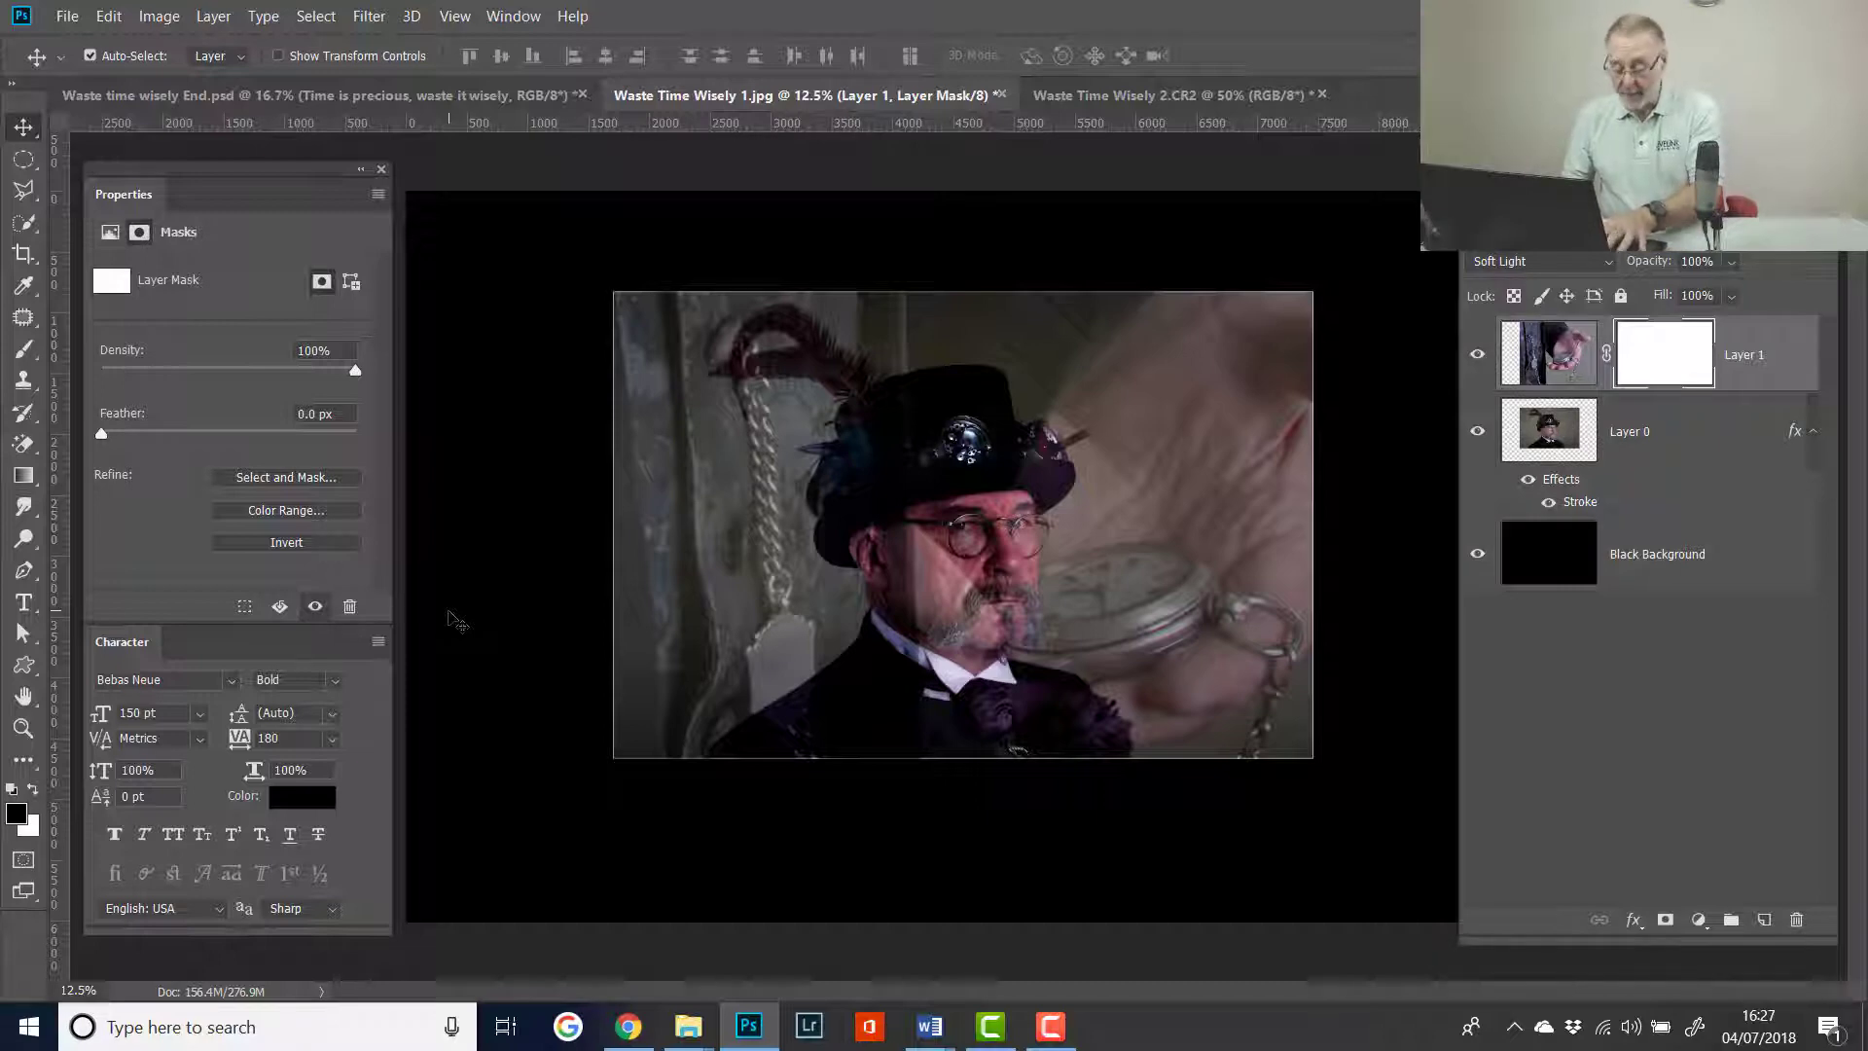
{"action": "key", "text": "b"}
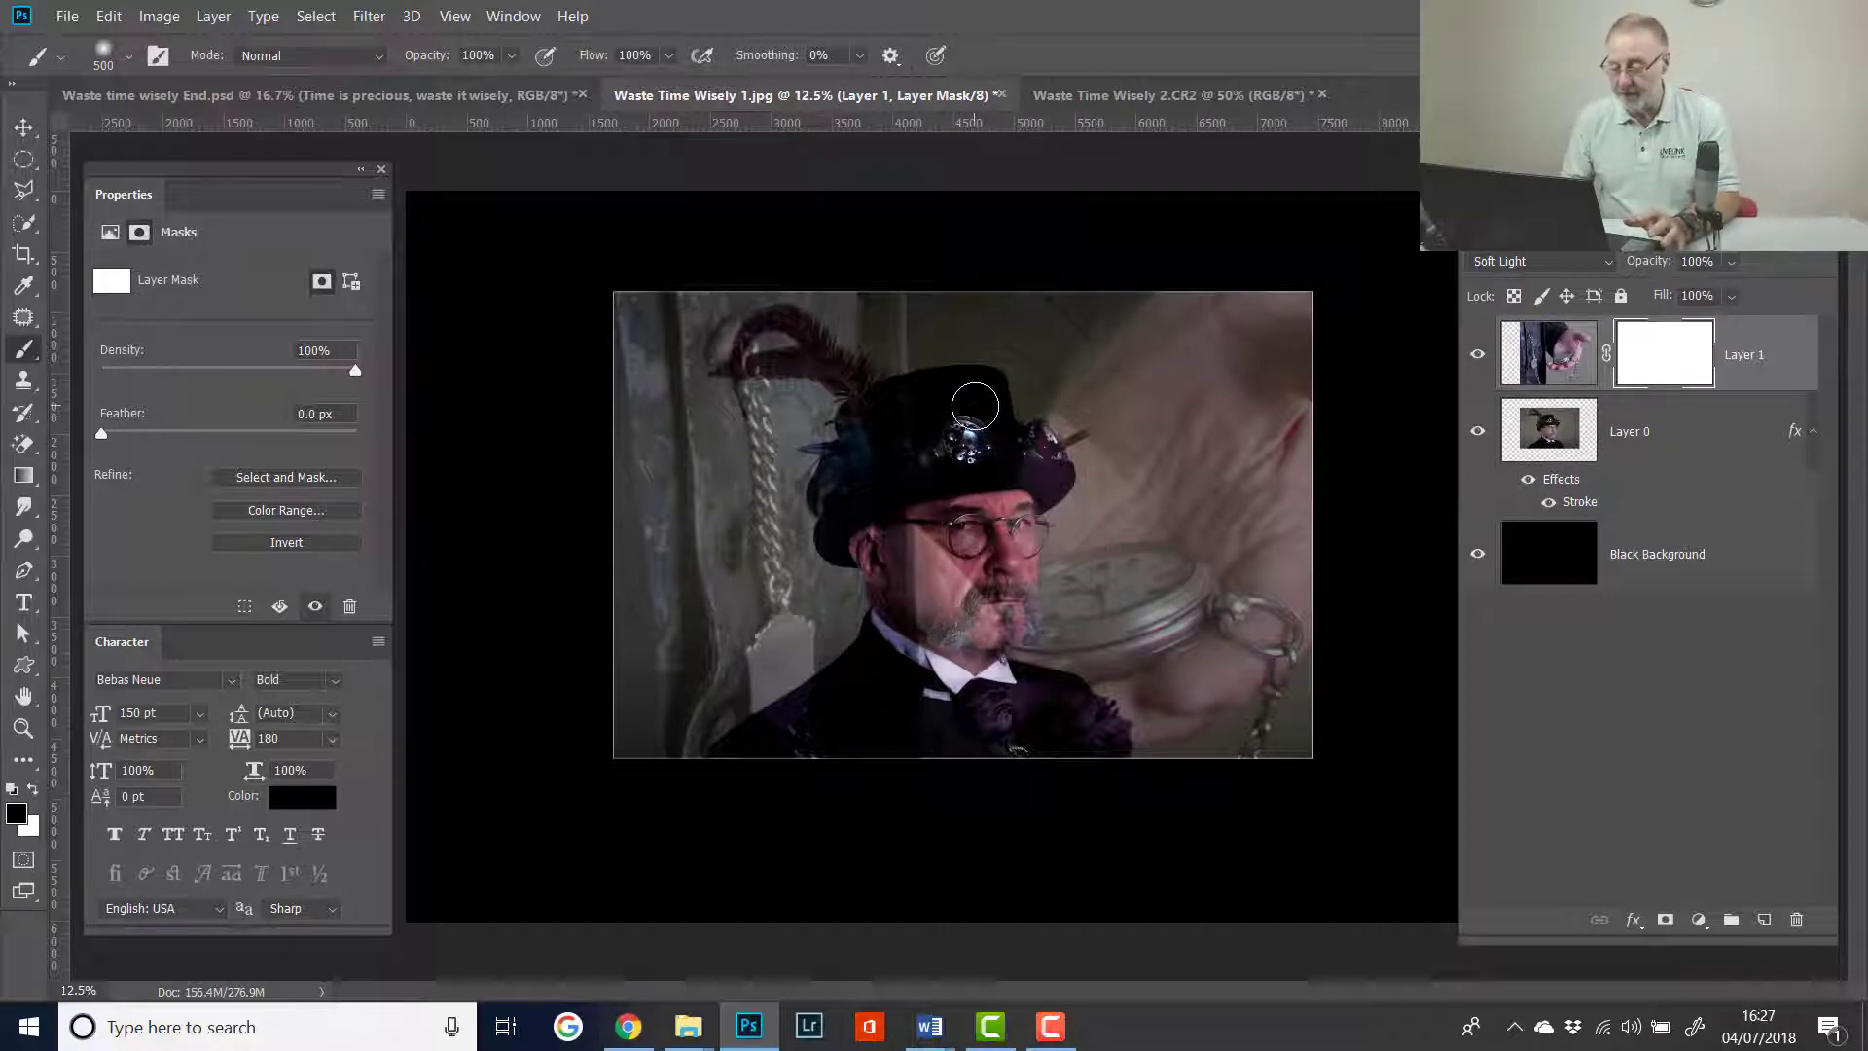
{"action": "left_click_drag", "start_coordinate": [974, 407], "coordinate": [1014, 452]}
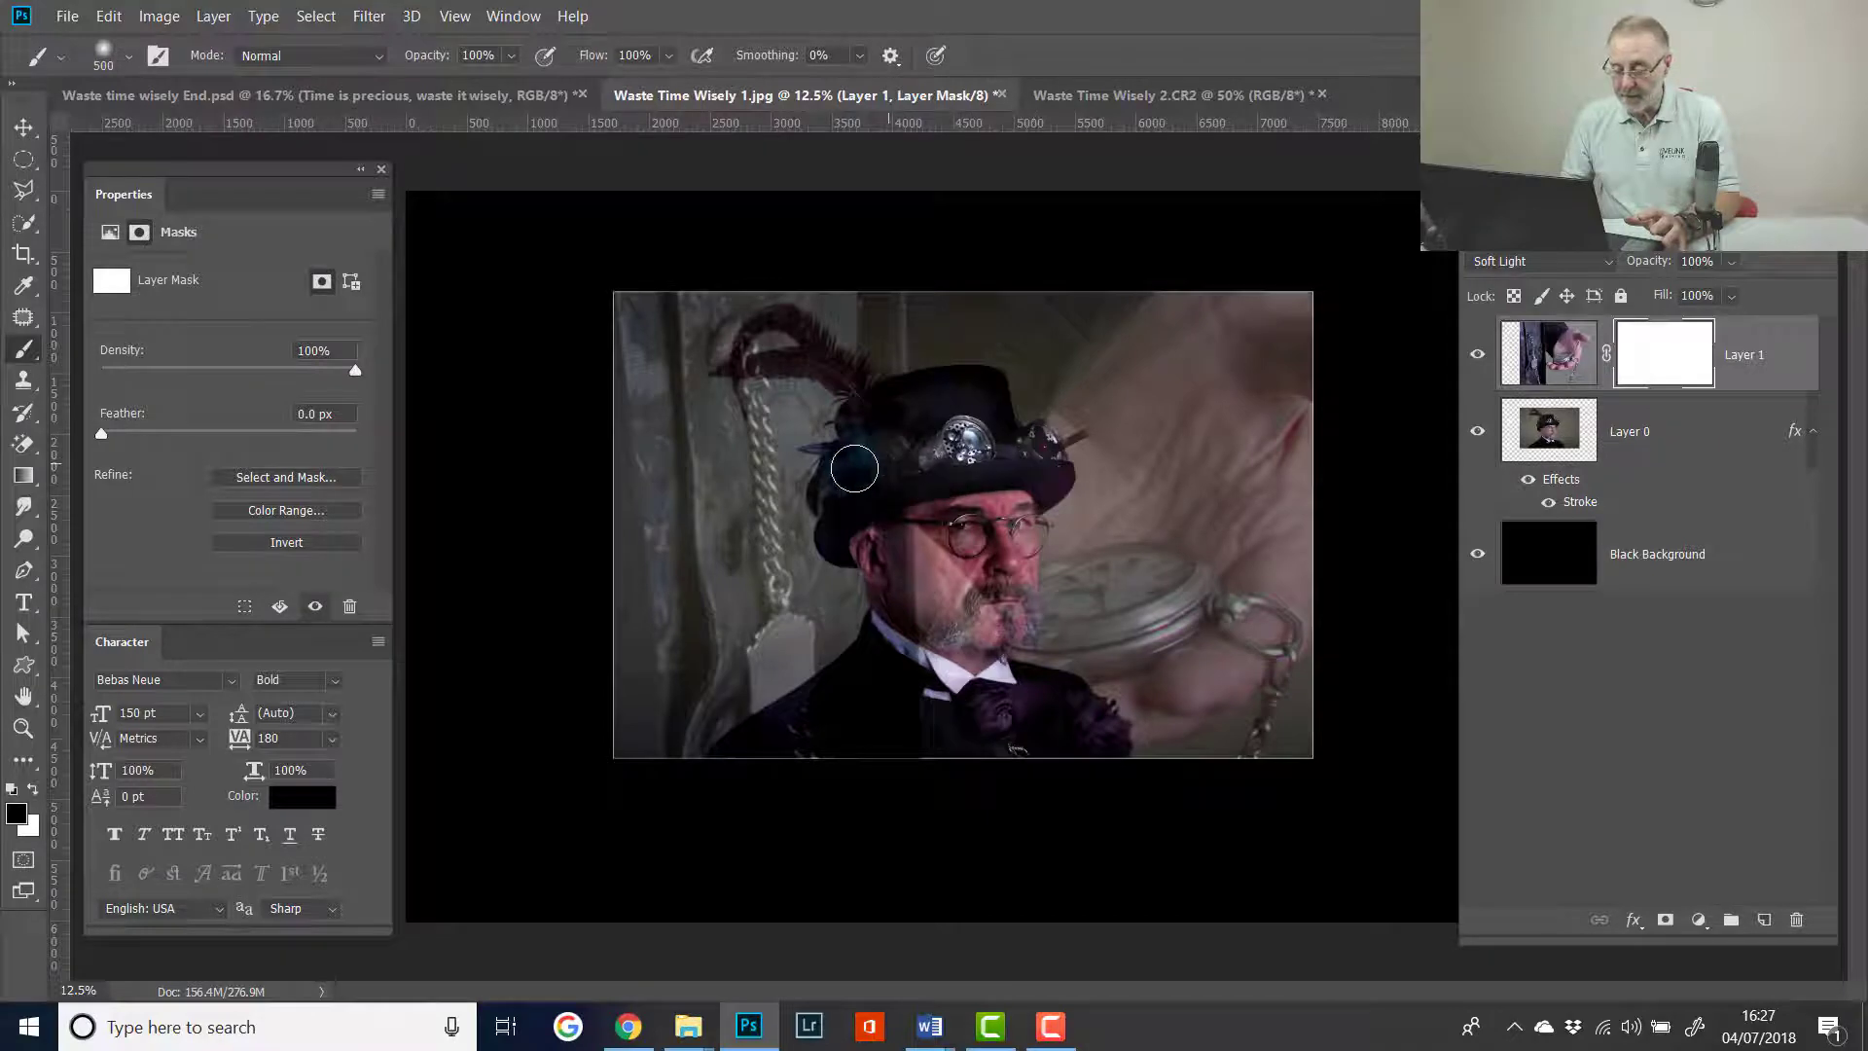
{"action": "mouse_move", "coordinate": [831, 458]}
{"action": "left_mouse_down"}
{"action": "mouse_move", "coordinate": [854, 456]}
{"action": "mouse_move", "coordinate": [900, 626]}
{"action": "mouse_move", "coordinate": [1017, 596]}
{"action": "mouse_move", "coordinate": [1116, 741]}
{"action": "mouse_move", "coordinate": [860, 702]}
{"action": "mouse_move", "coordinate": [962, 707]}
{"action": "mouse_move", "coordinate": [889, 735]}
{"action": "left_mouse_up"}
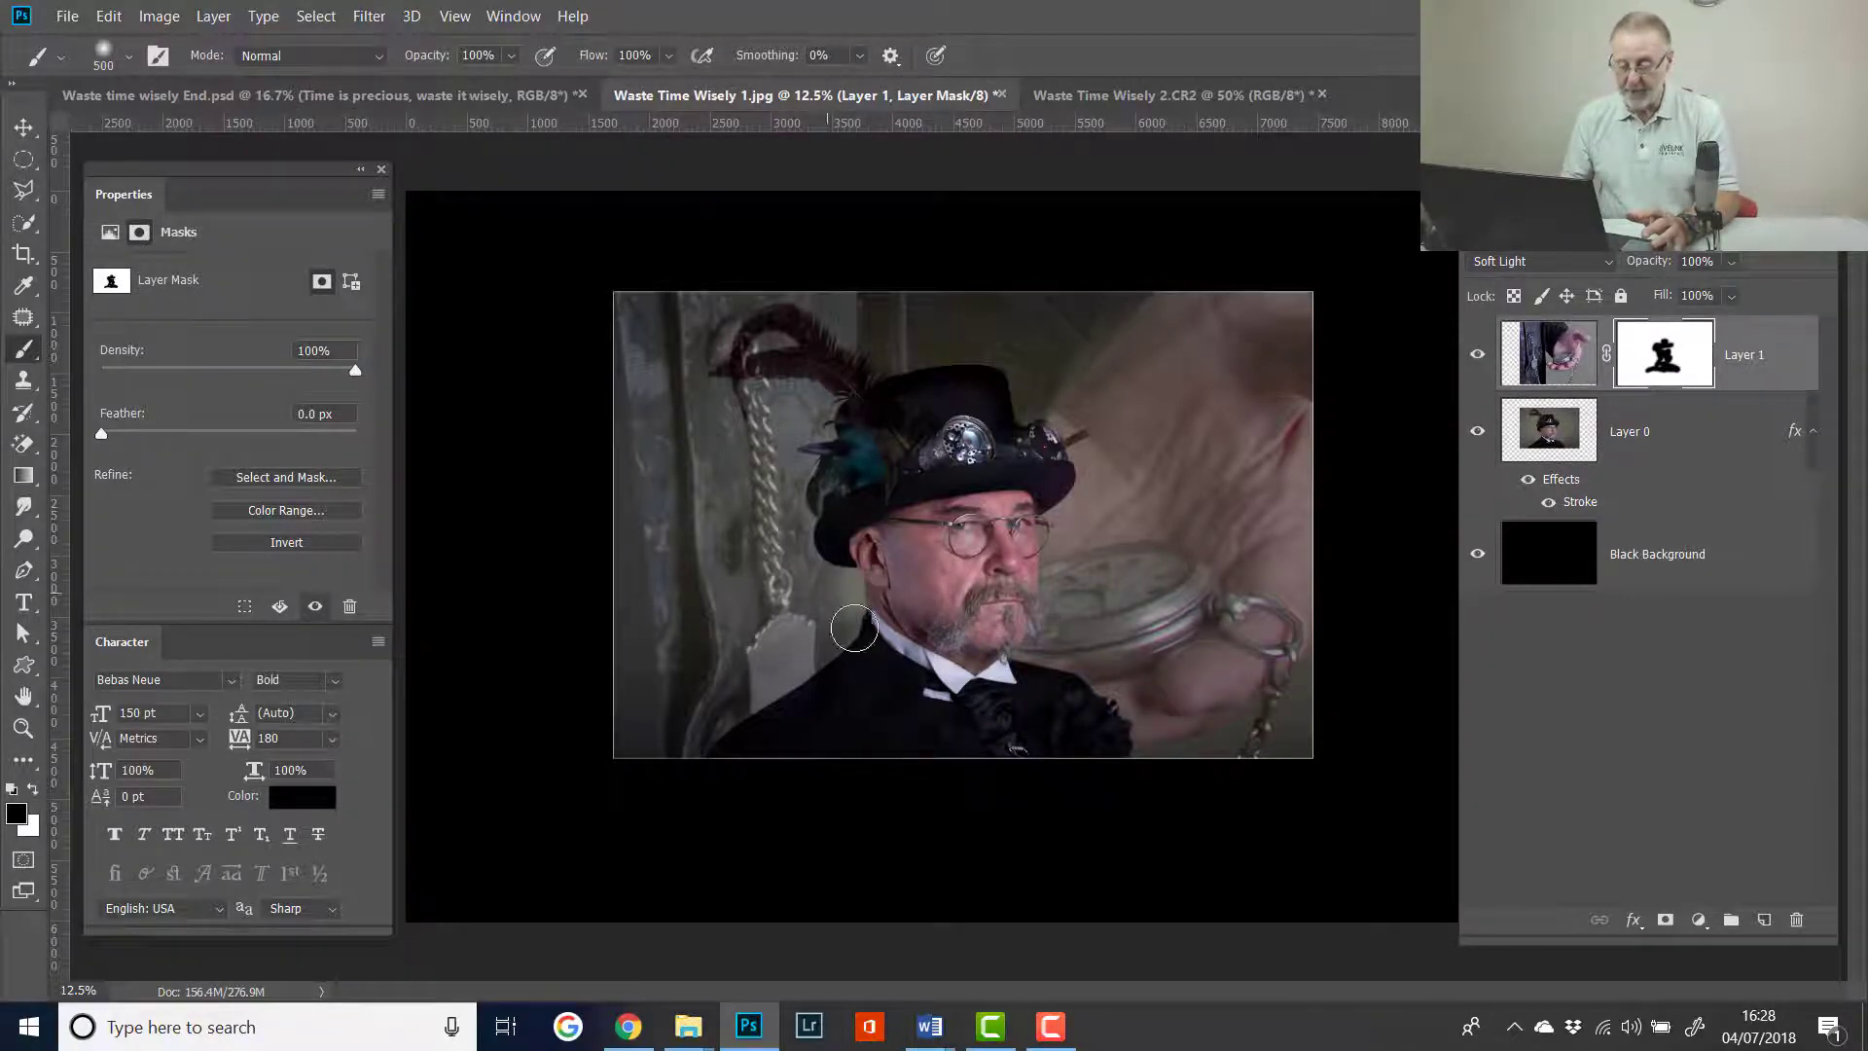
{"action": "left_click_drag", "start_coordinate": [854, 623], "coordinate": [848, 589]}
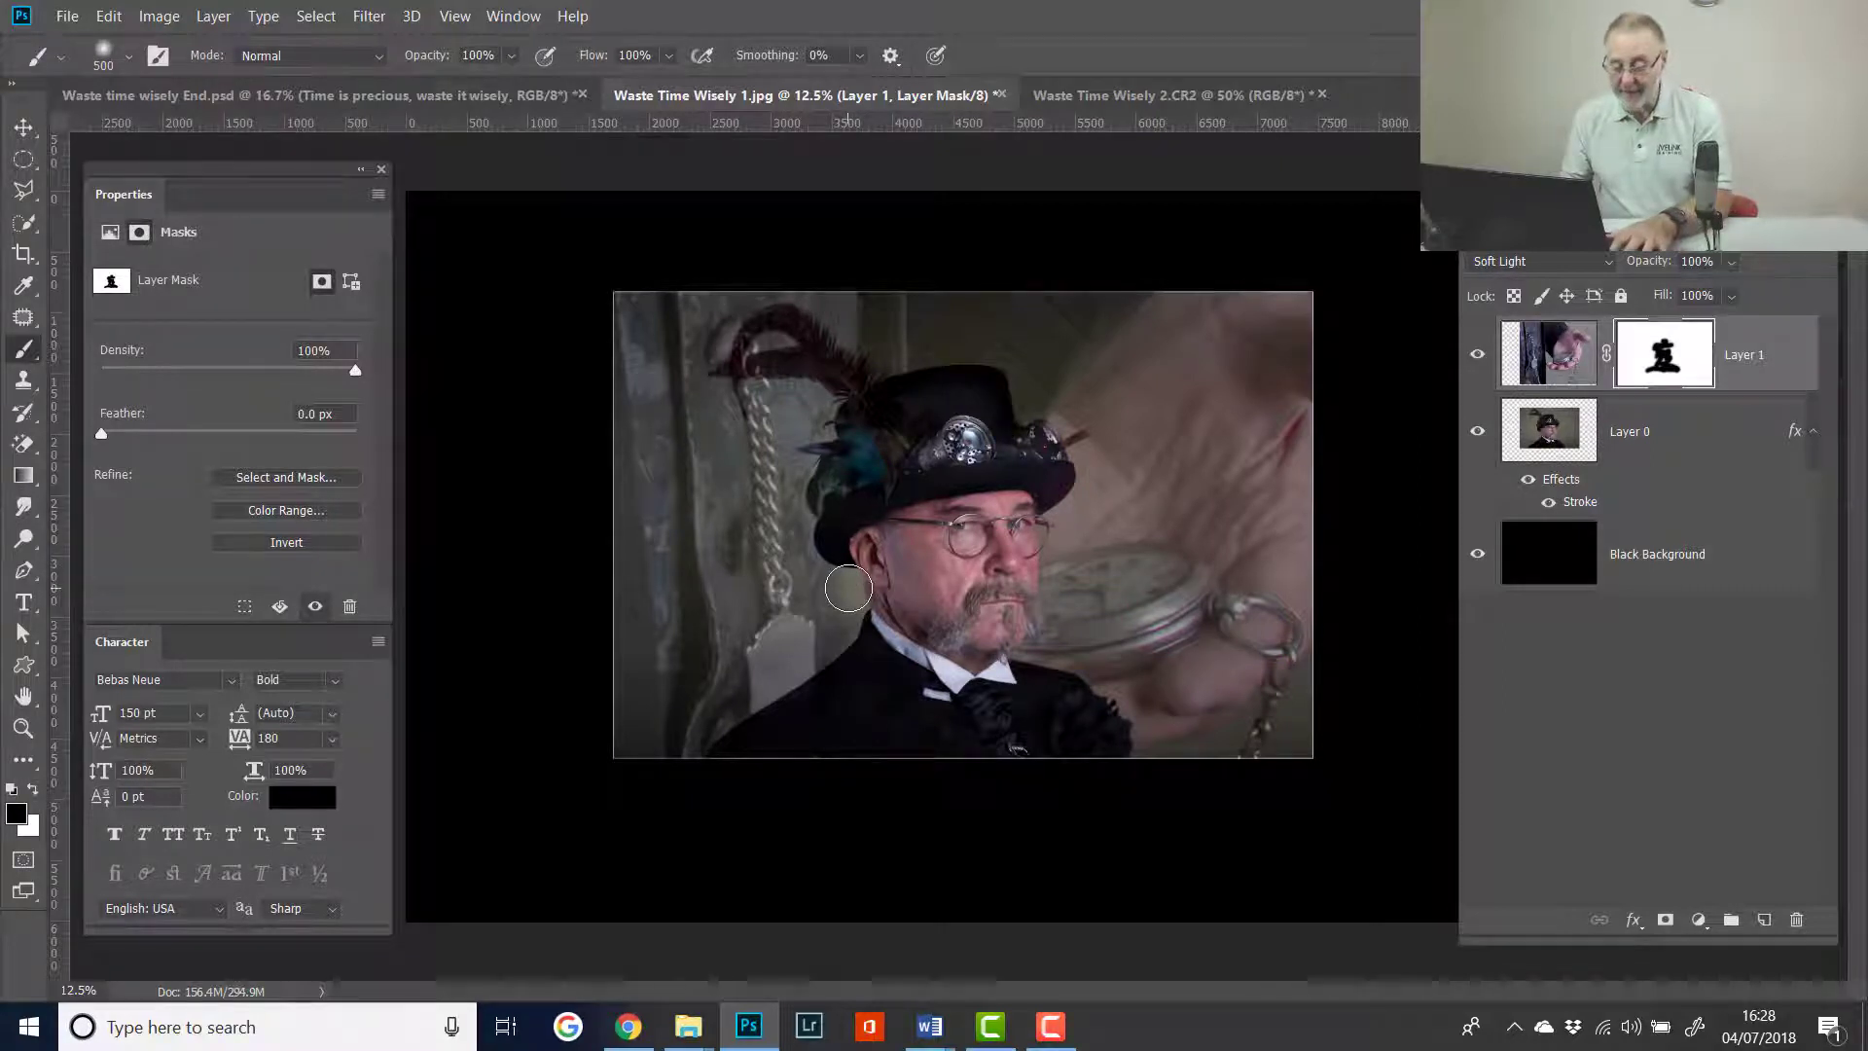
{"action": "key", "text": "x"}
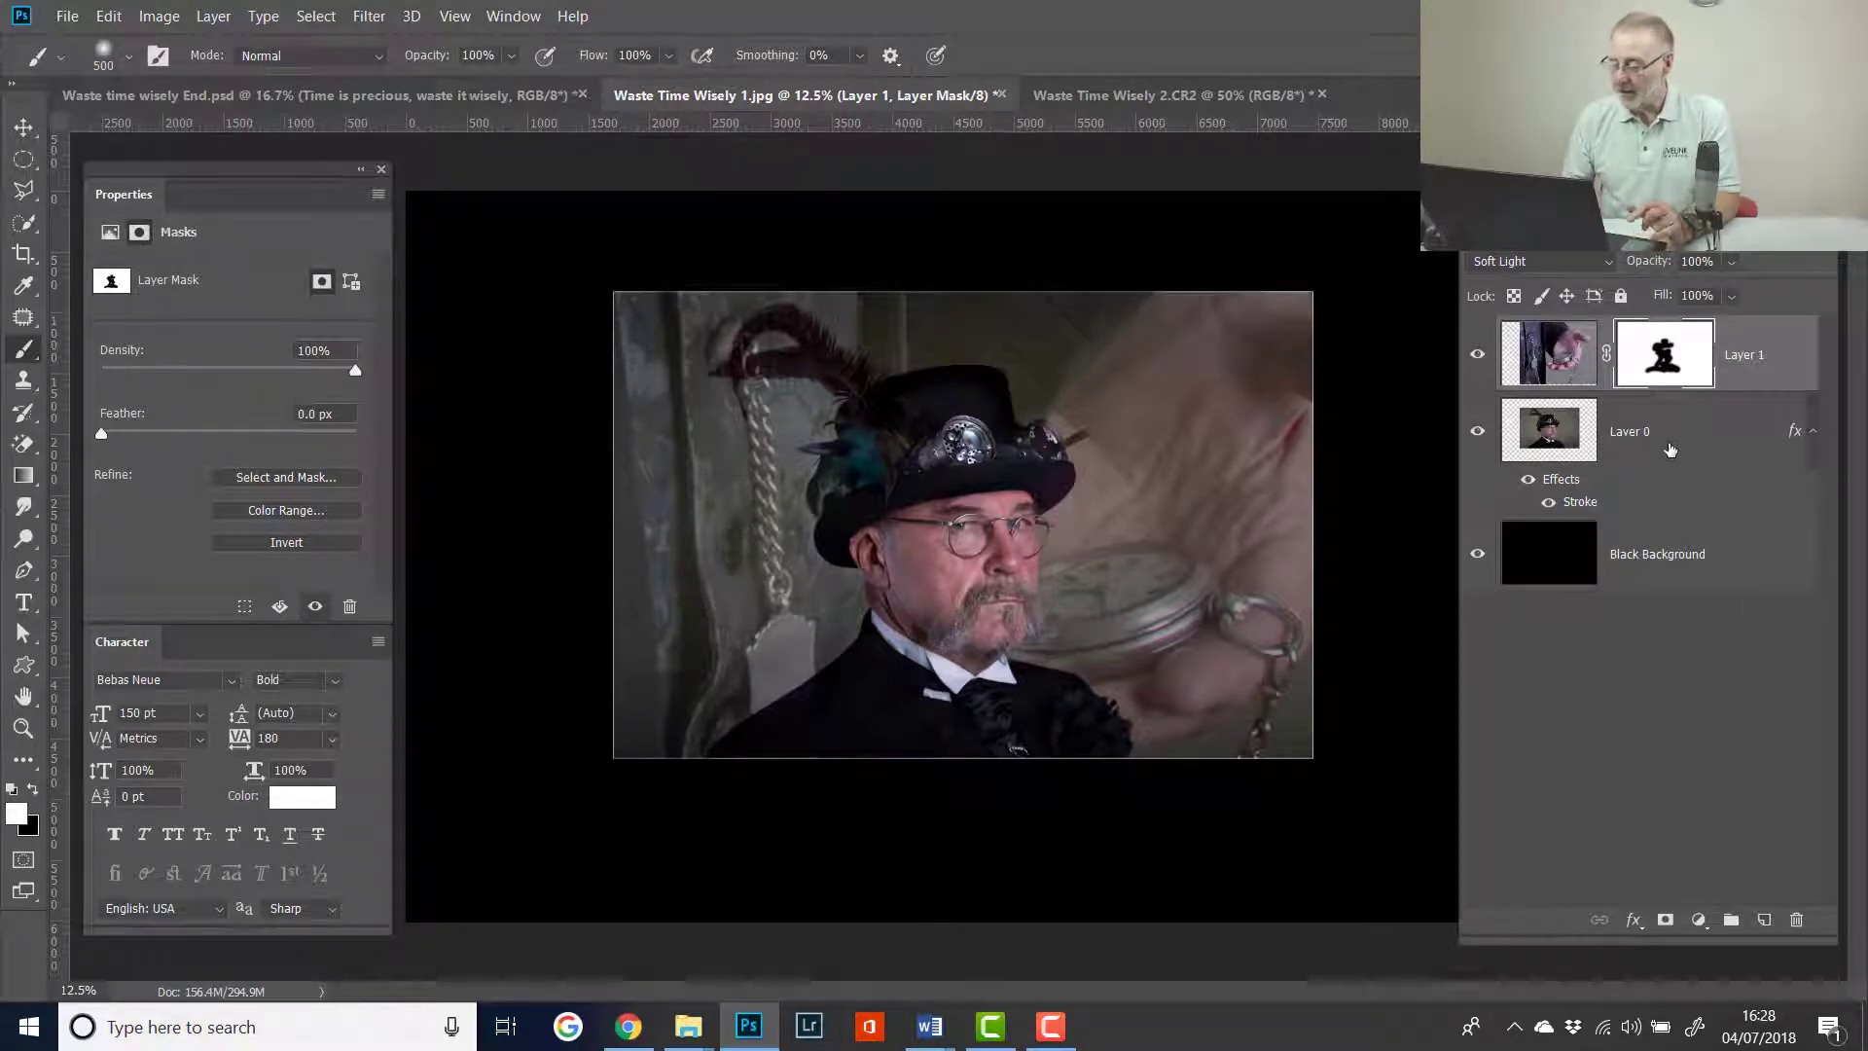
- Apply Camera Raw to Layer 0 with Clarity +100, Vibrance -4, Shadows +13, Highlights -26
{"action": "left_click", "coordinate": [1685, 448]}
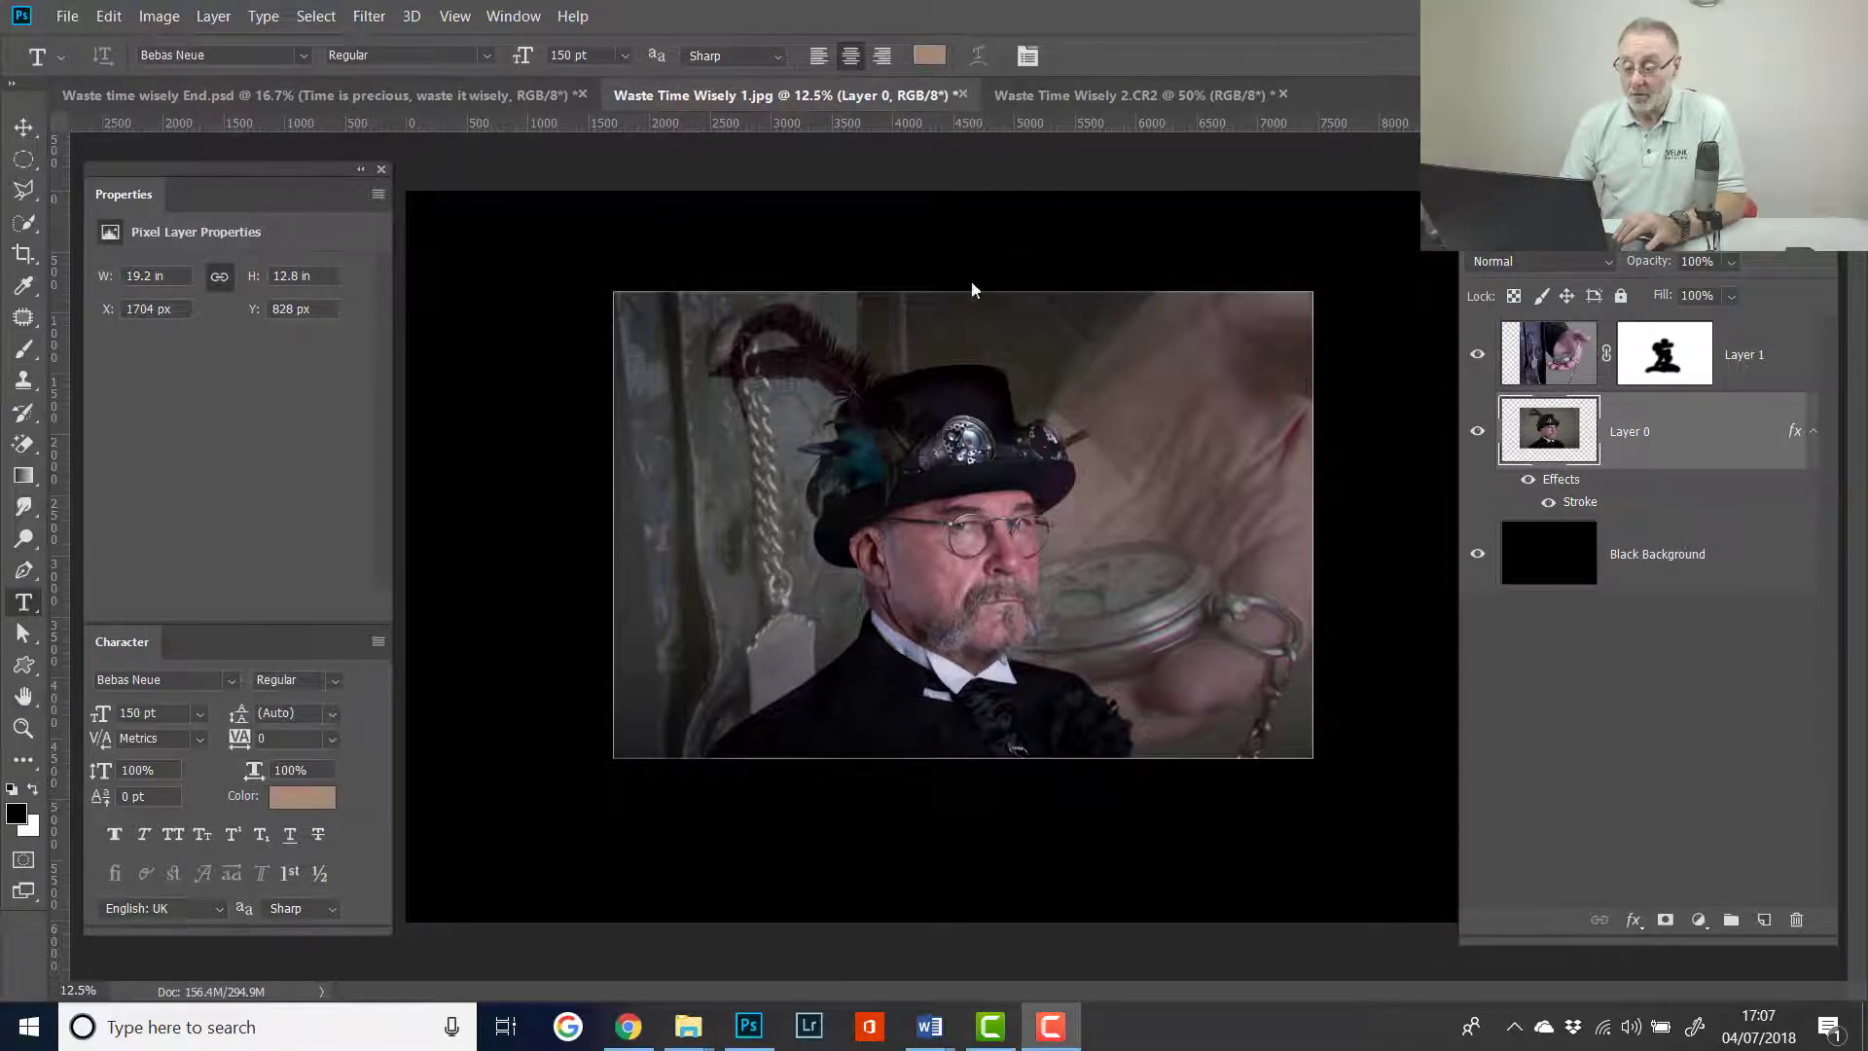
{"action": "left_click", "coordinate": [370, 18]}
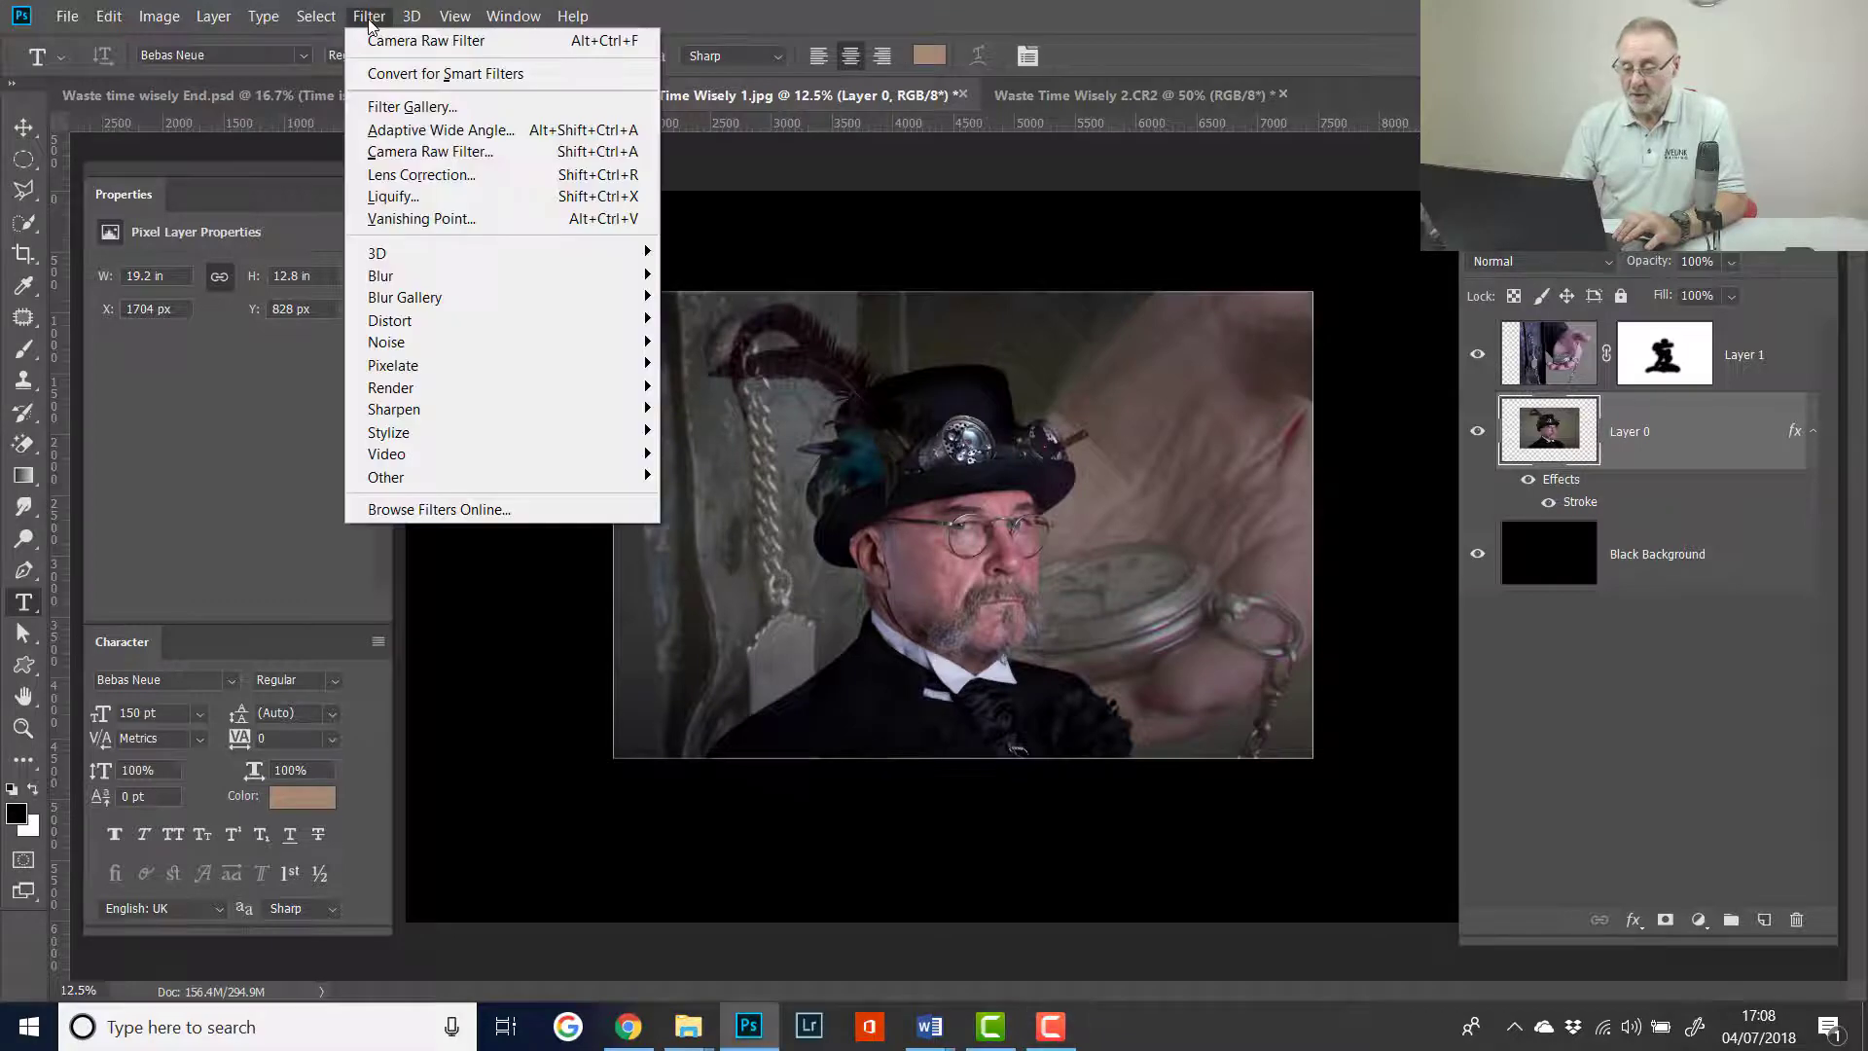
{"action": "left_click", "coordinate": [475, 155]}
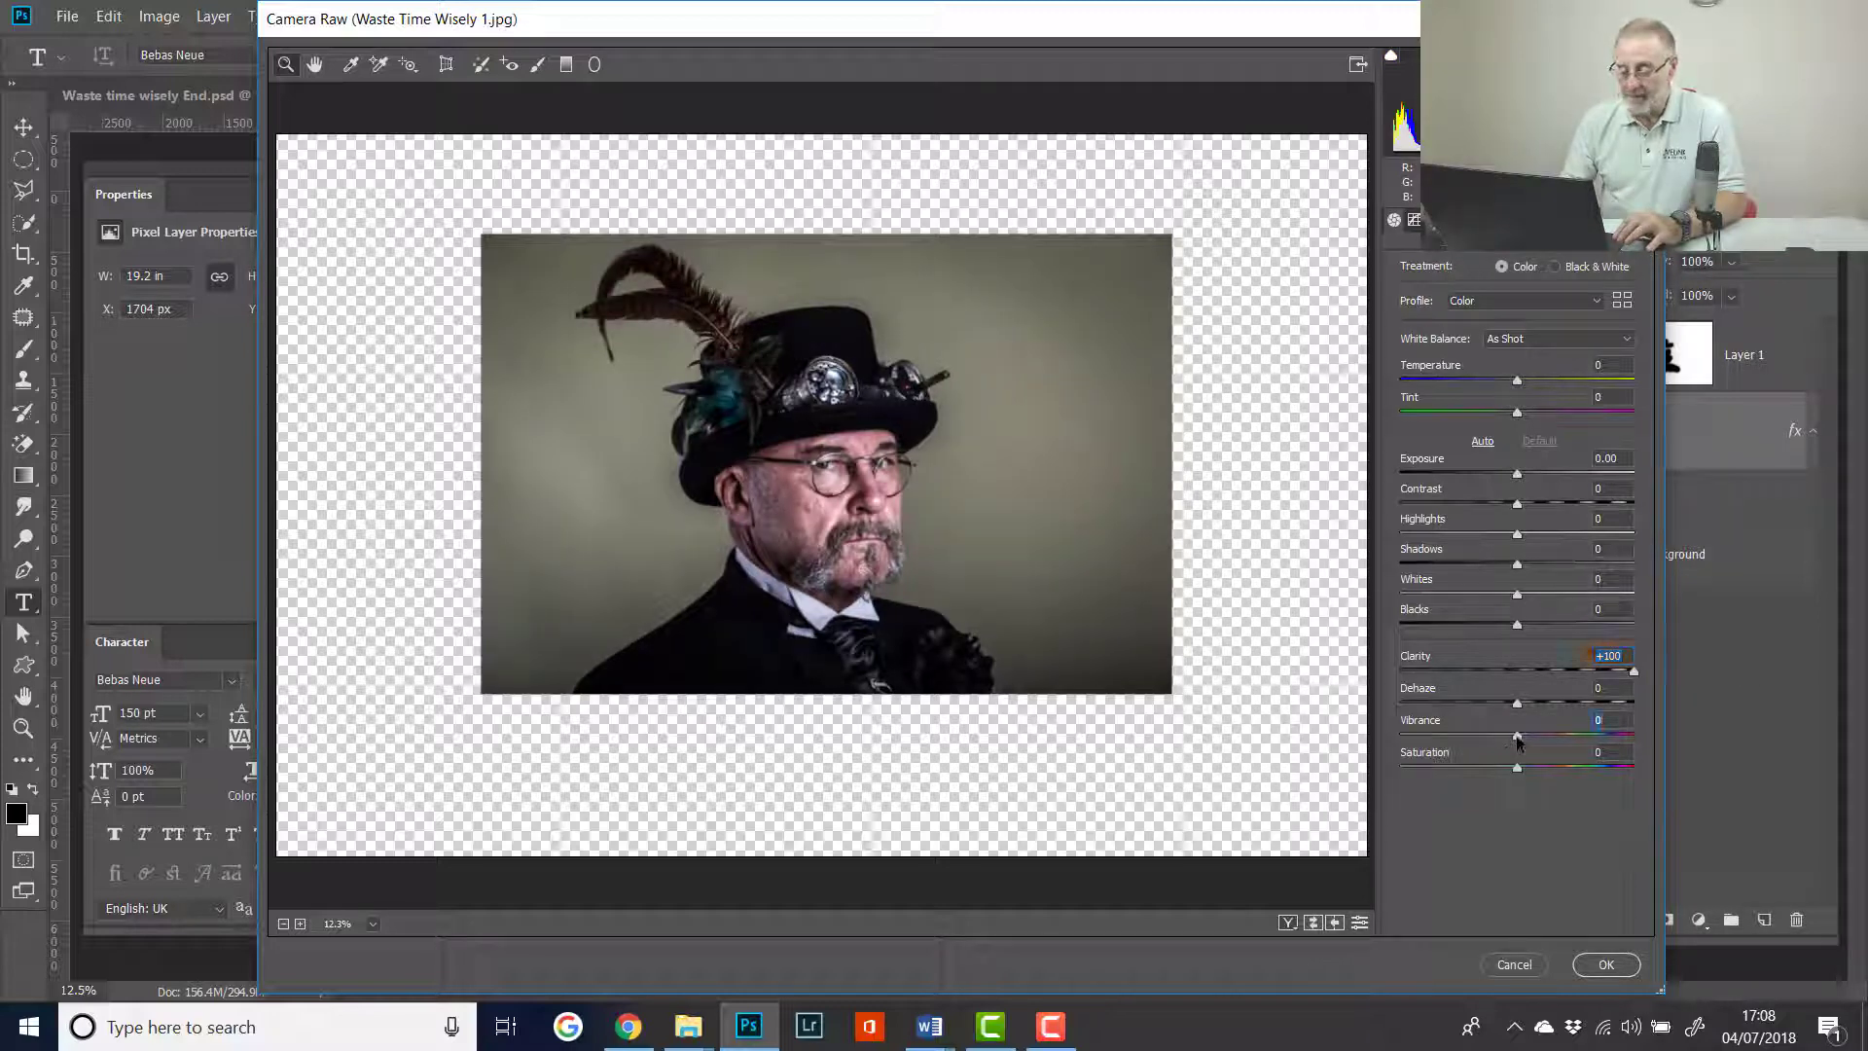
{"action": "left_click_drag", "start_coordinate": [1507, 741], "coordinate": [1511, 735]}
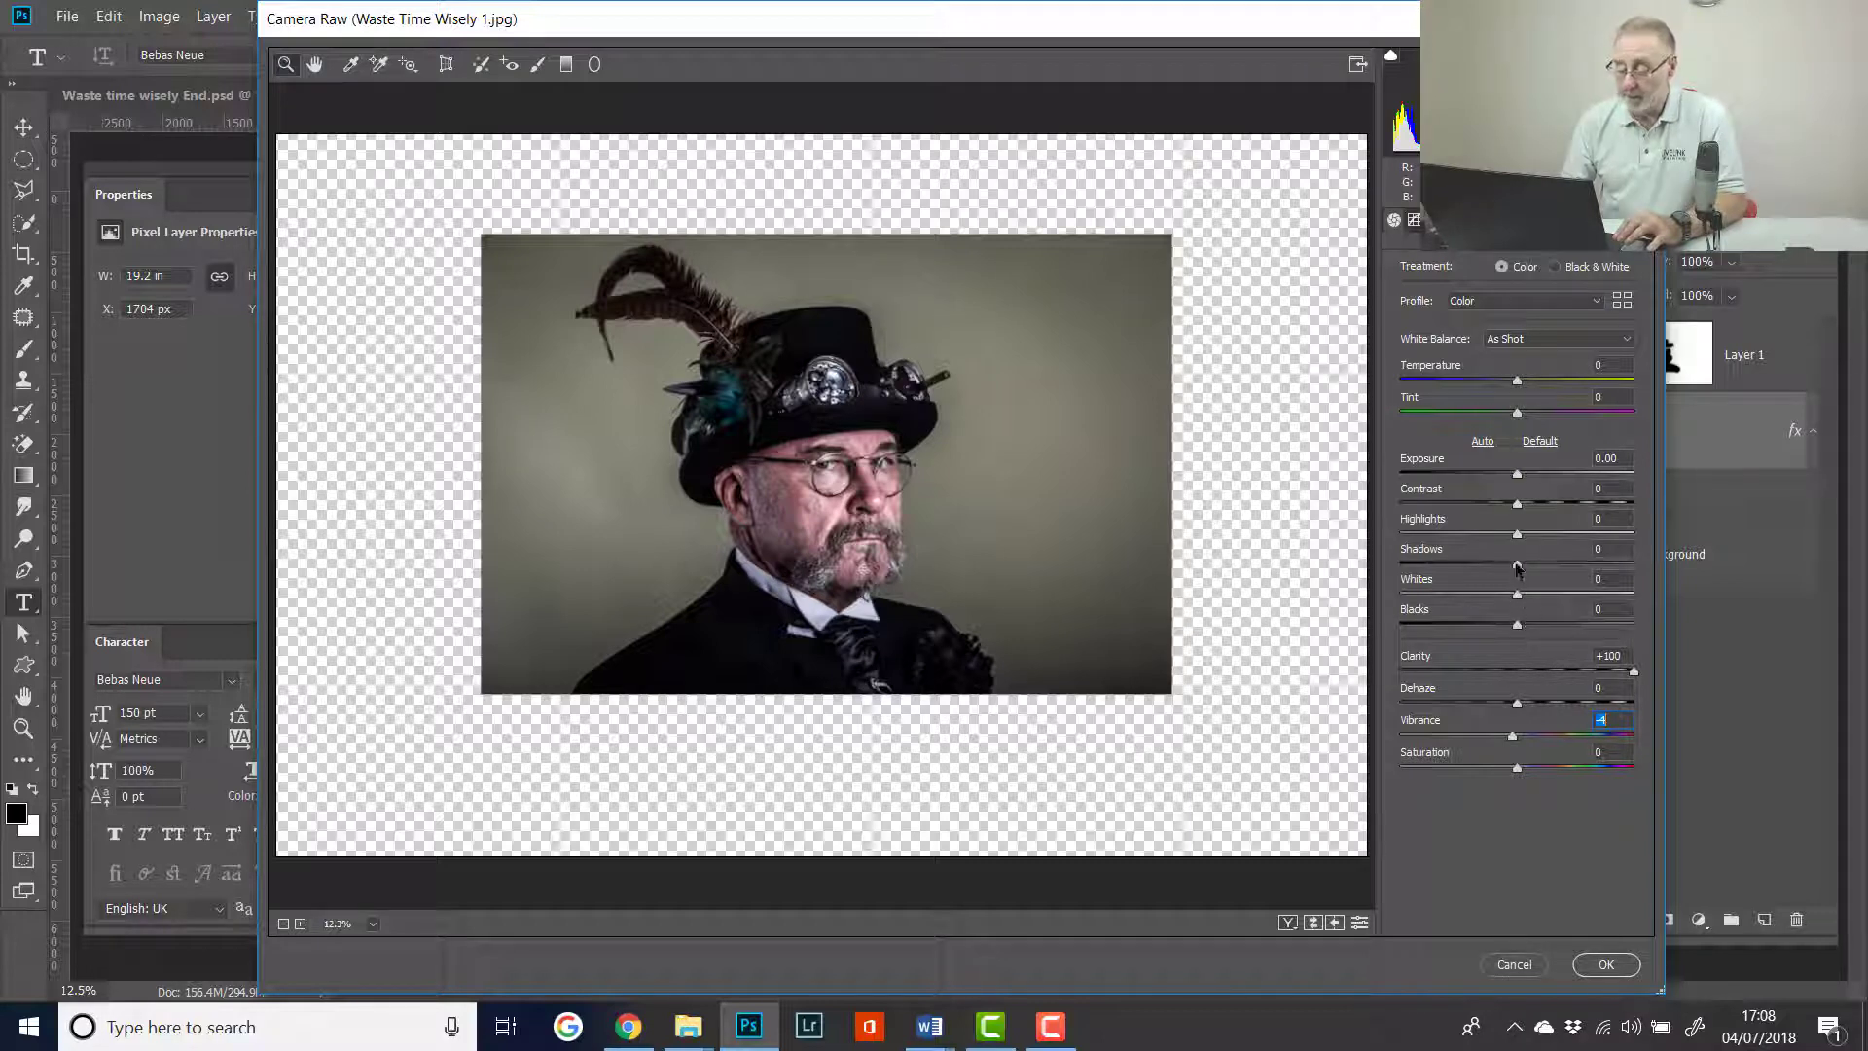
{"action": "mouse_move", "coordinate": [1517, 568]}
{"action": "left_mouse_down"}
{"action": "mouse_move", "coordinate": [1550, 573]}
{"action": "mouse_move", "coordinate": [1473, 544]}
{"action": "left_mouse_up"}
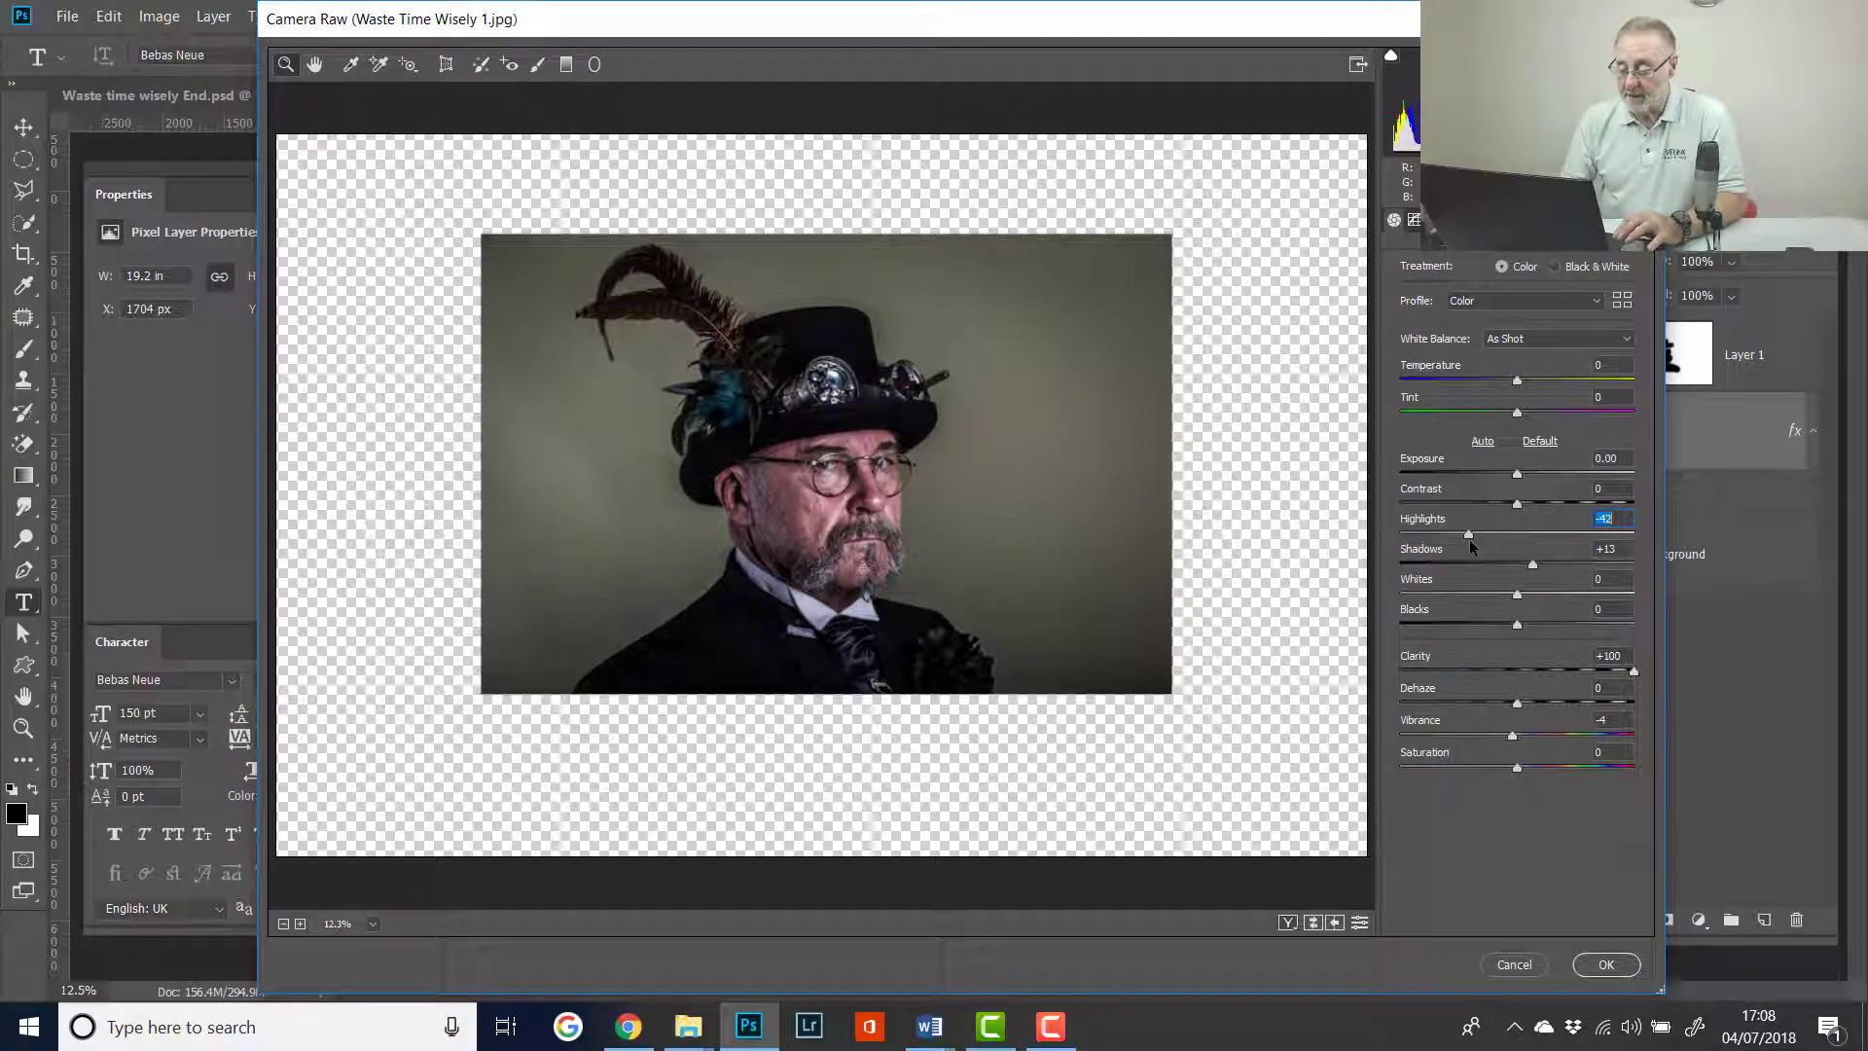
{"action": "mouse_move", "coordinate": [1473, 538]}
{"action": "left_mouse_down"}
{"action": "mouse_move", "coordinate": [1497, 551]}
{"action": "mouse_move", "coordinate": [1527, 518]}
{"action": "left_mouse_up"}
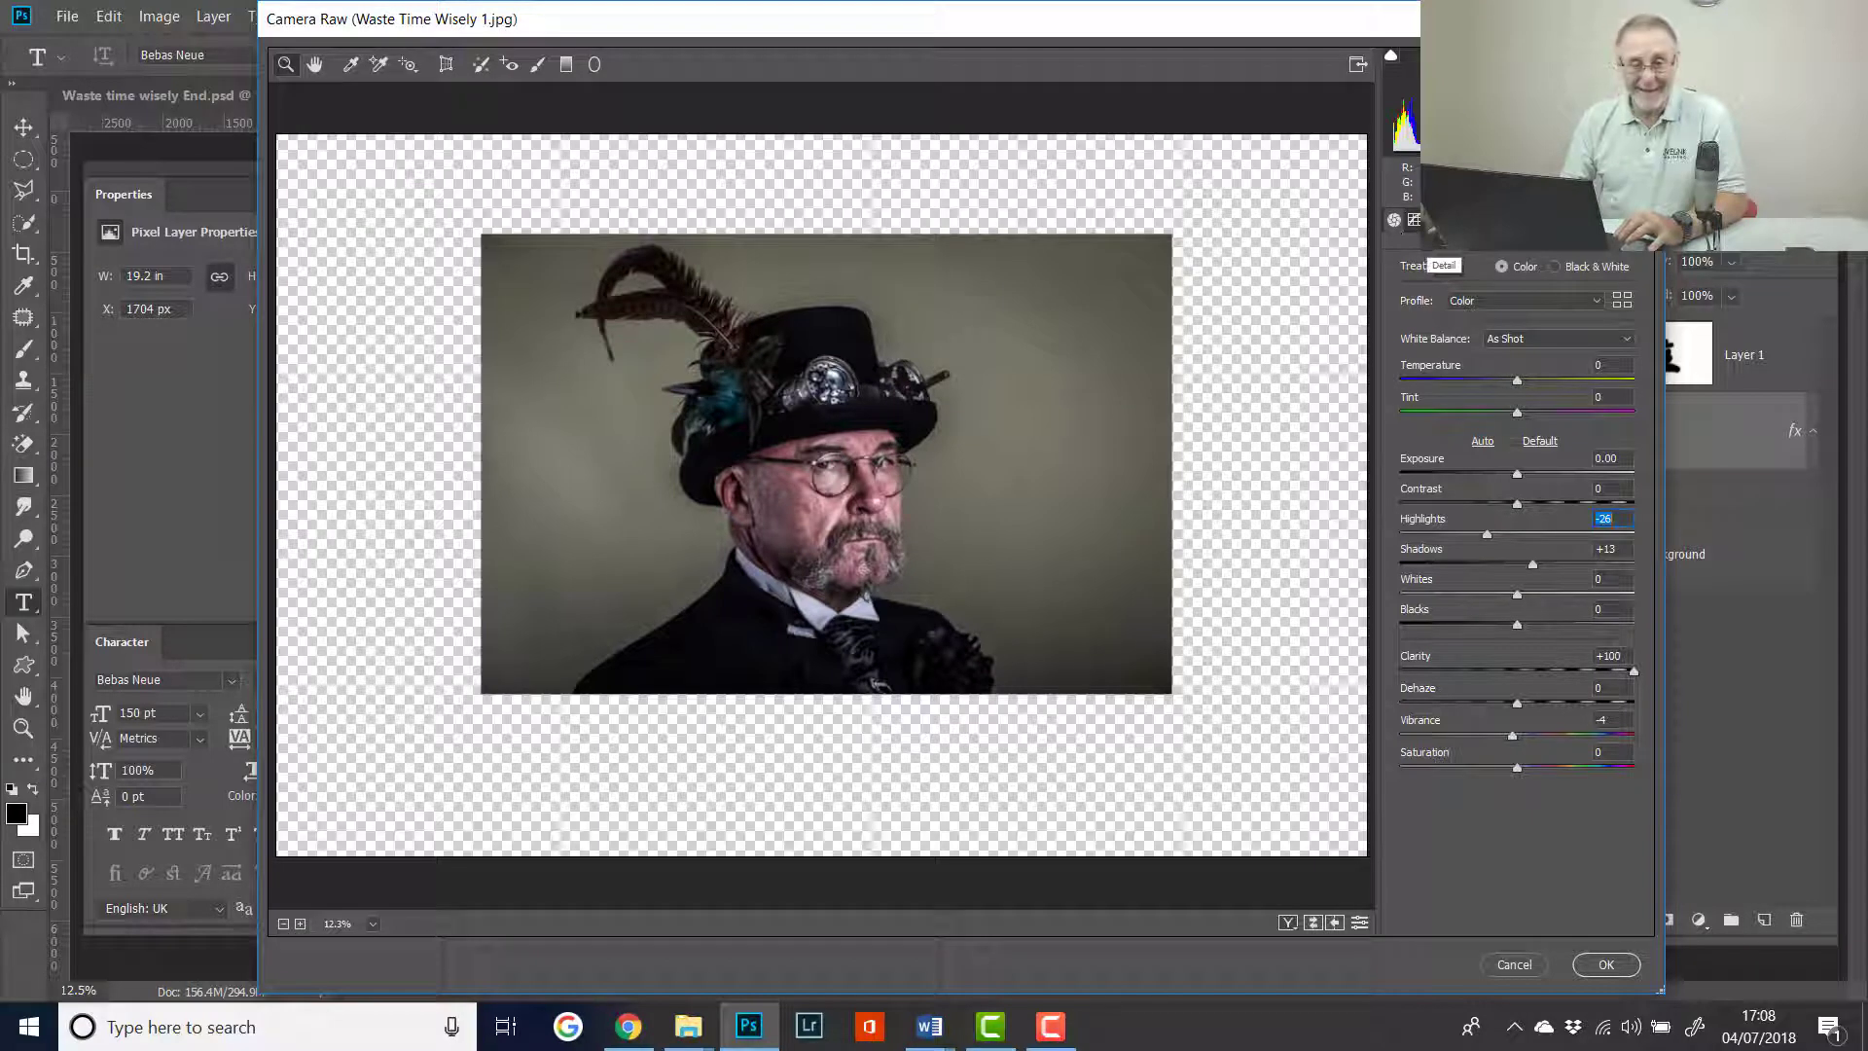
- In the Detail panel, zoom to 100% on the beard and set Sharpening Amount to 123
{"action": "left_click", "coordinate": [1414, 219]}
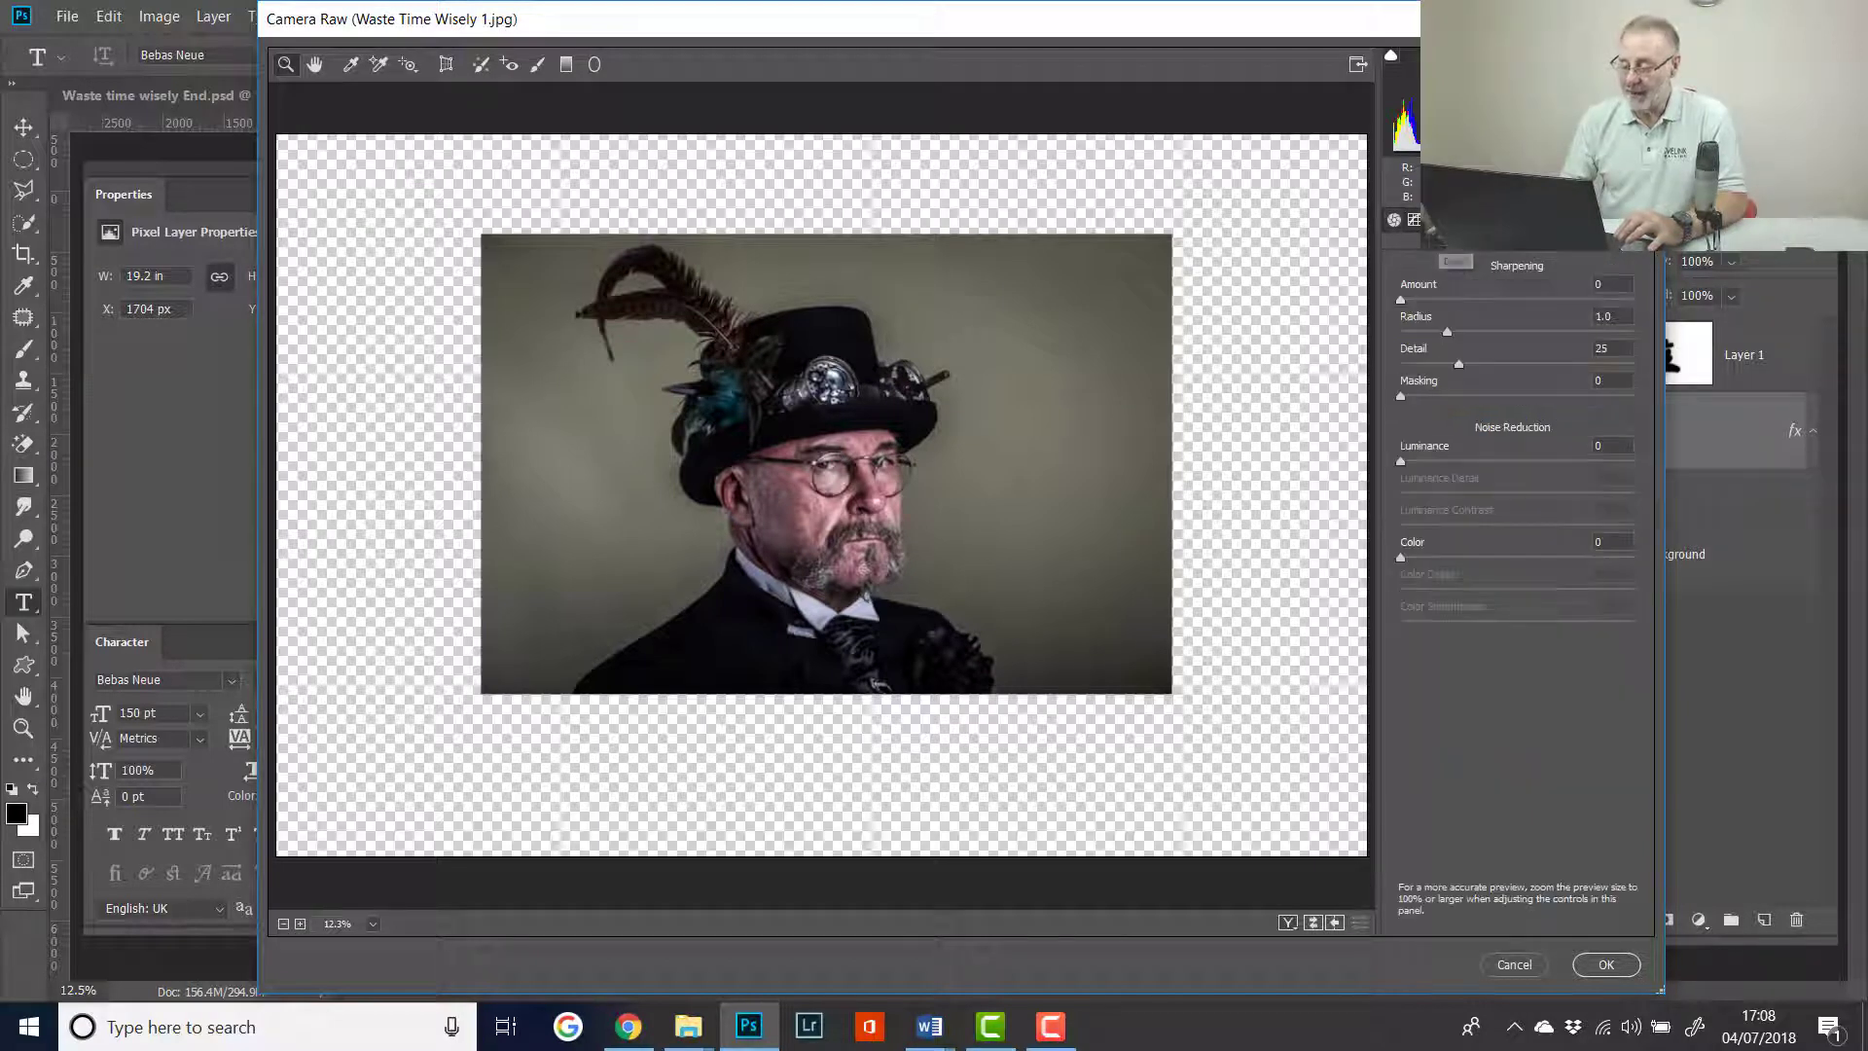
{"action": "left_click", "coordinate": [827, 491]}
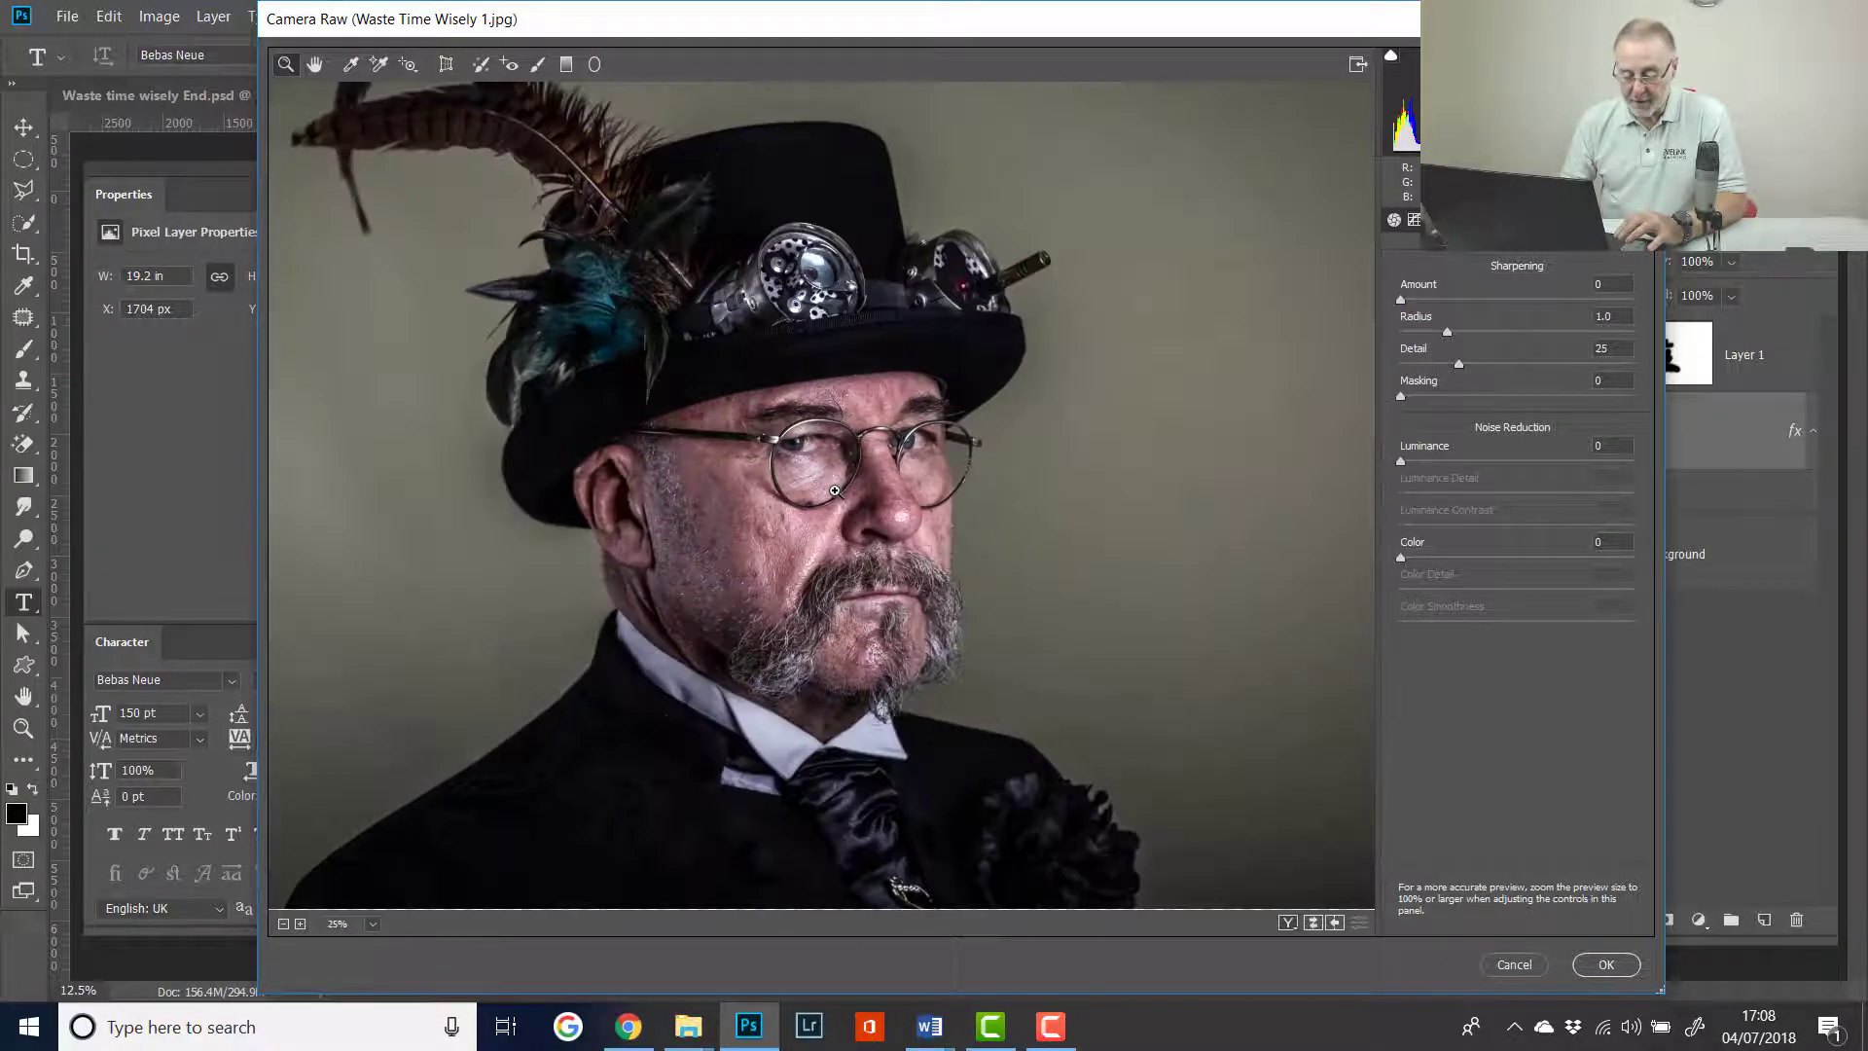
{"action": "left_click", "coordinate": [834, 491]}
{"action": "left_click", "coordinate": [833, 490]}
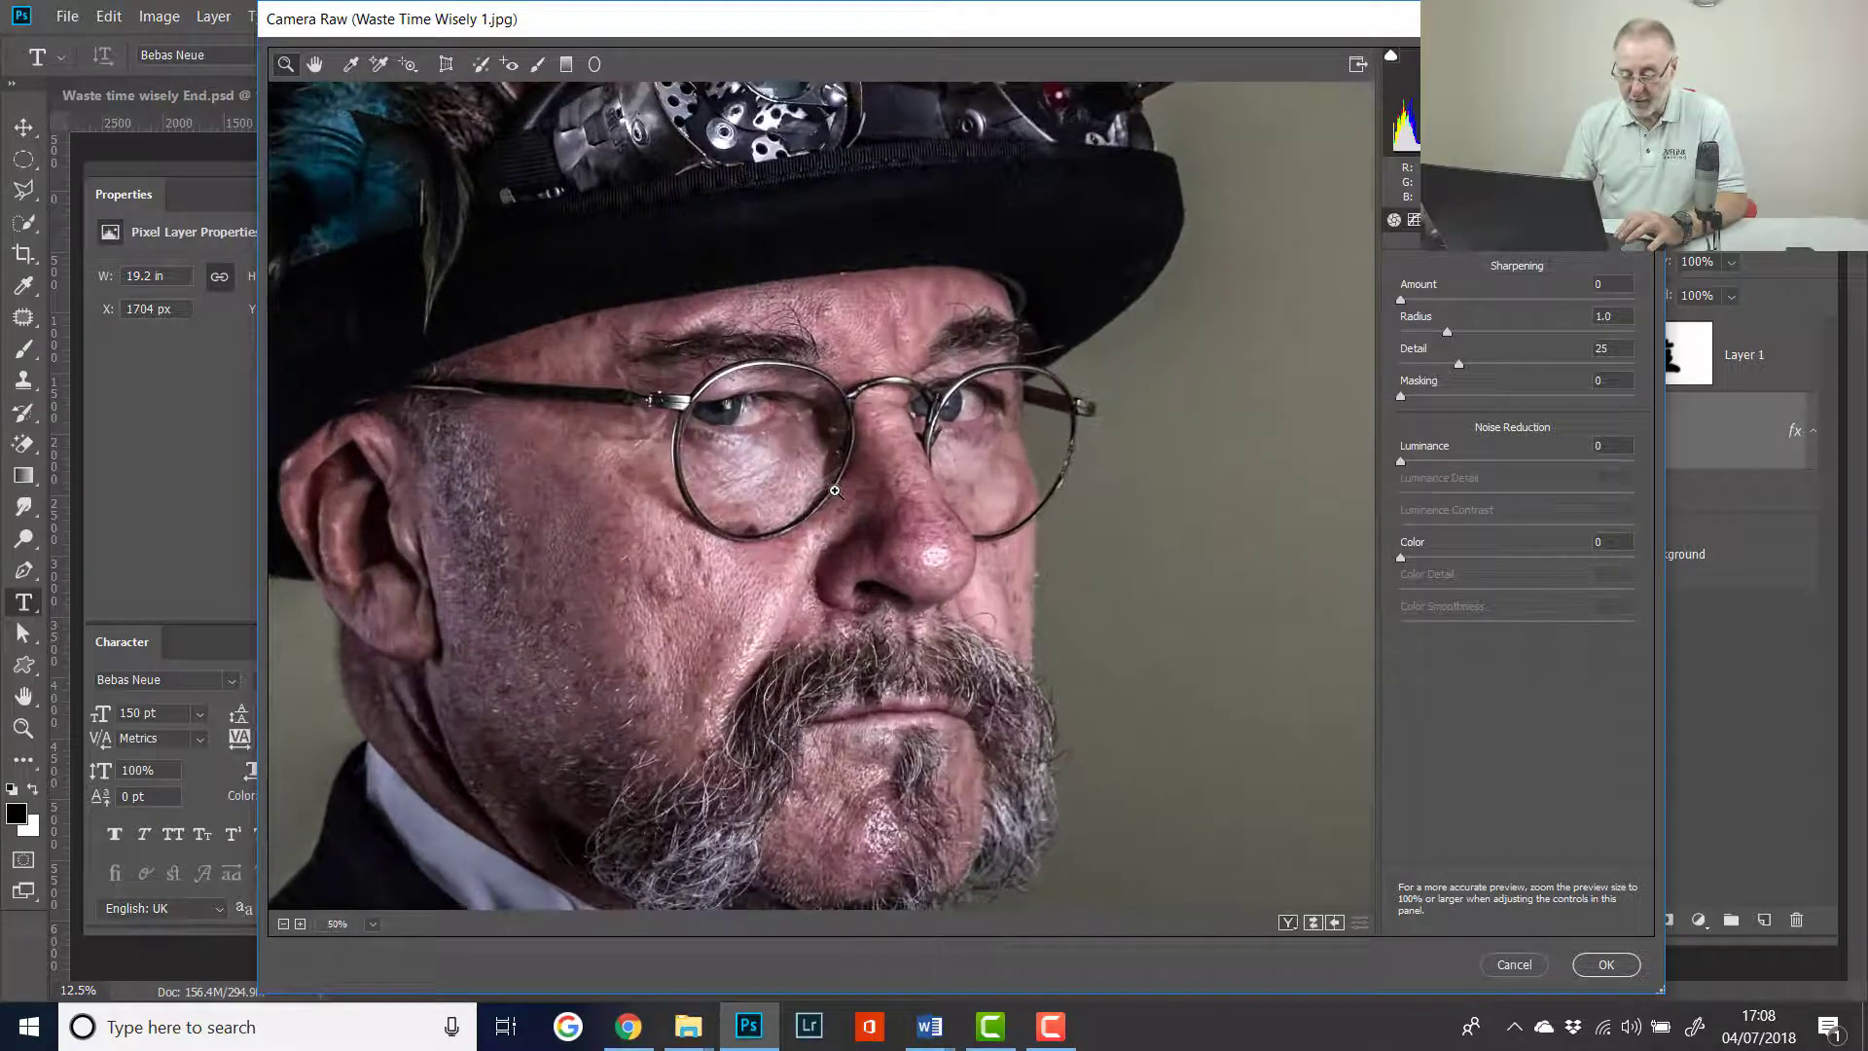
{"action": "left_click", "coordinate": [834, 490]}
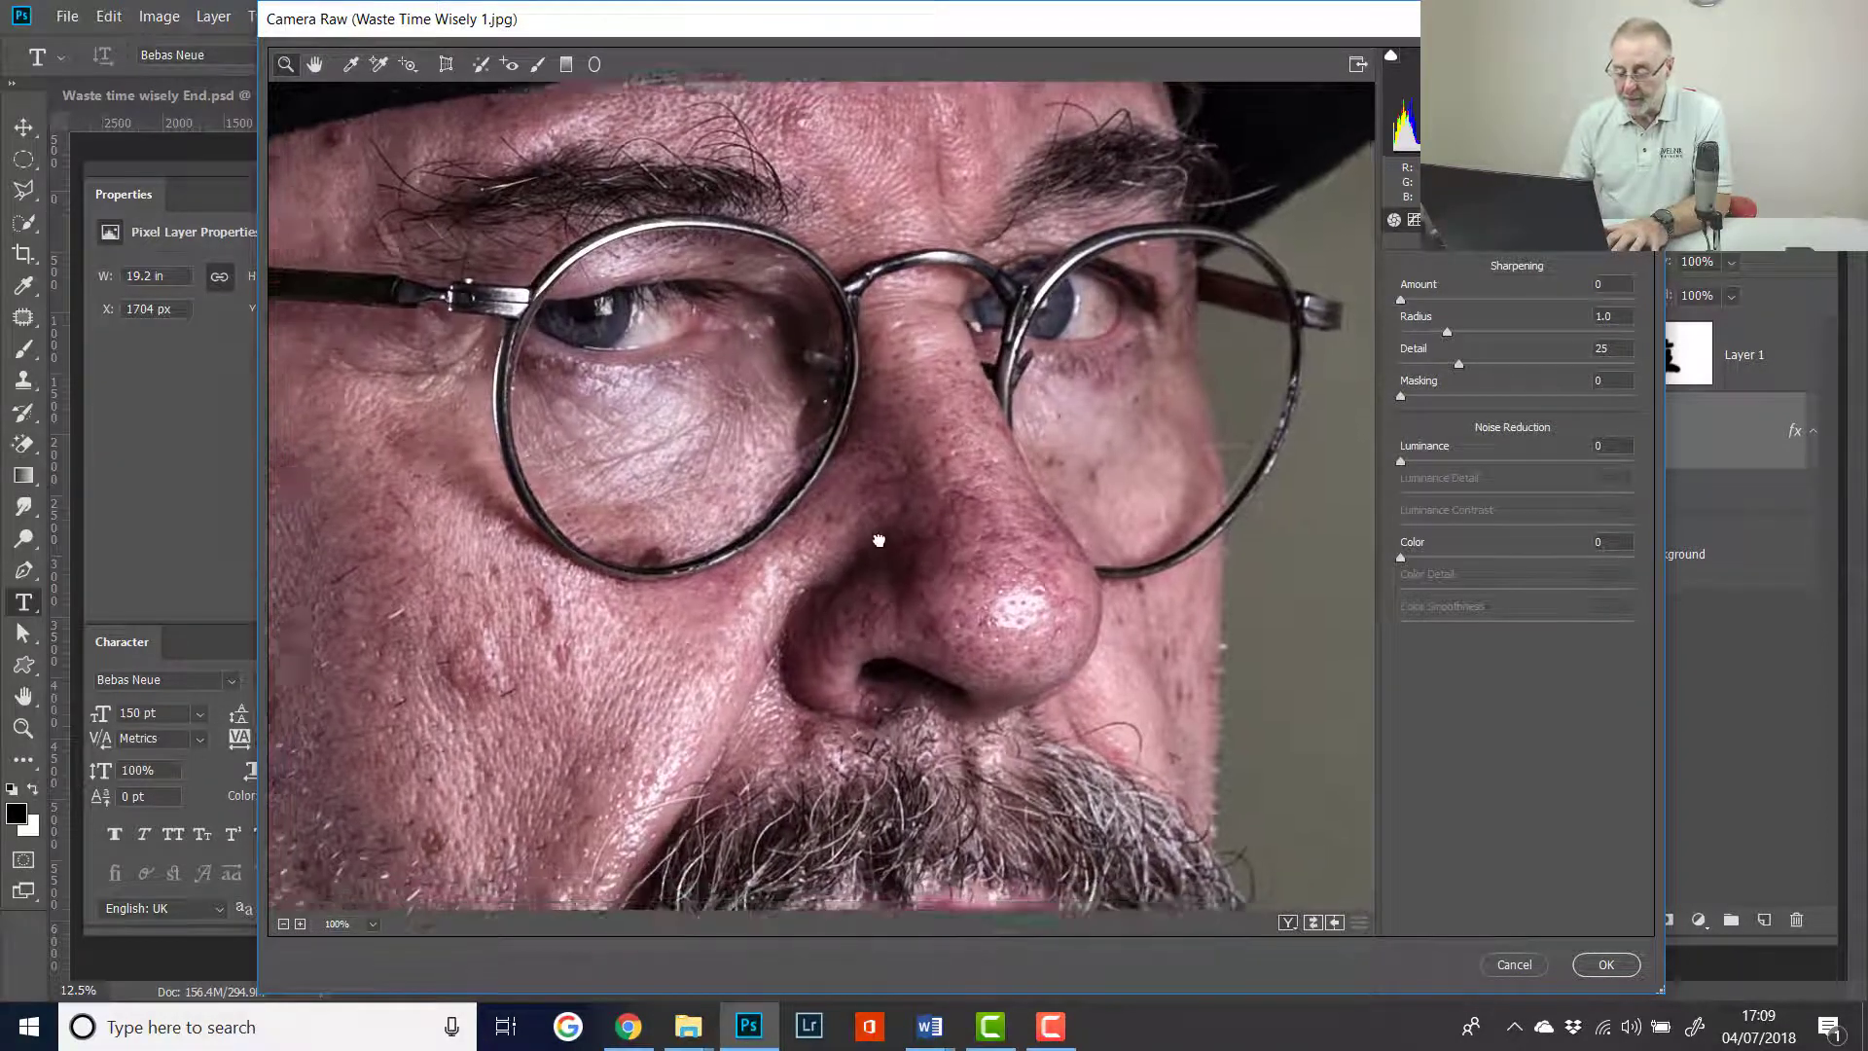
{"action": "left_click_drag", "start_coordinate": [836, 680], "coordinate": [908, 317]}
{"action": "mouse_move", "coordinate": [920, 649]}
{"action": "left_mouse_down"}
{"action": "mouse_move", "coordinate": [1022, 540]}
{"action": "mouse_move", "coordinate": [1012, 465]}
{"action": "left_mouse_up"}
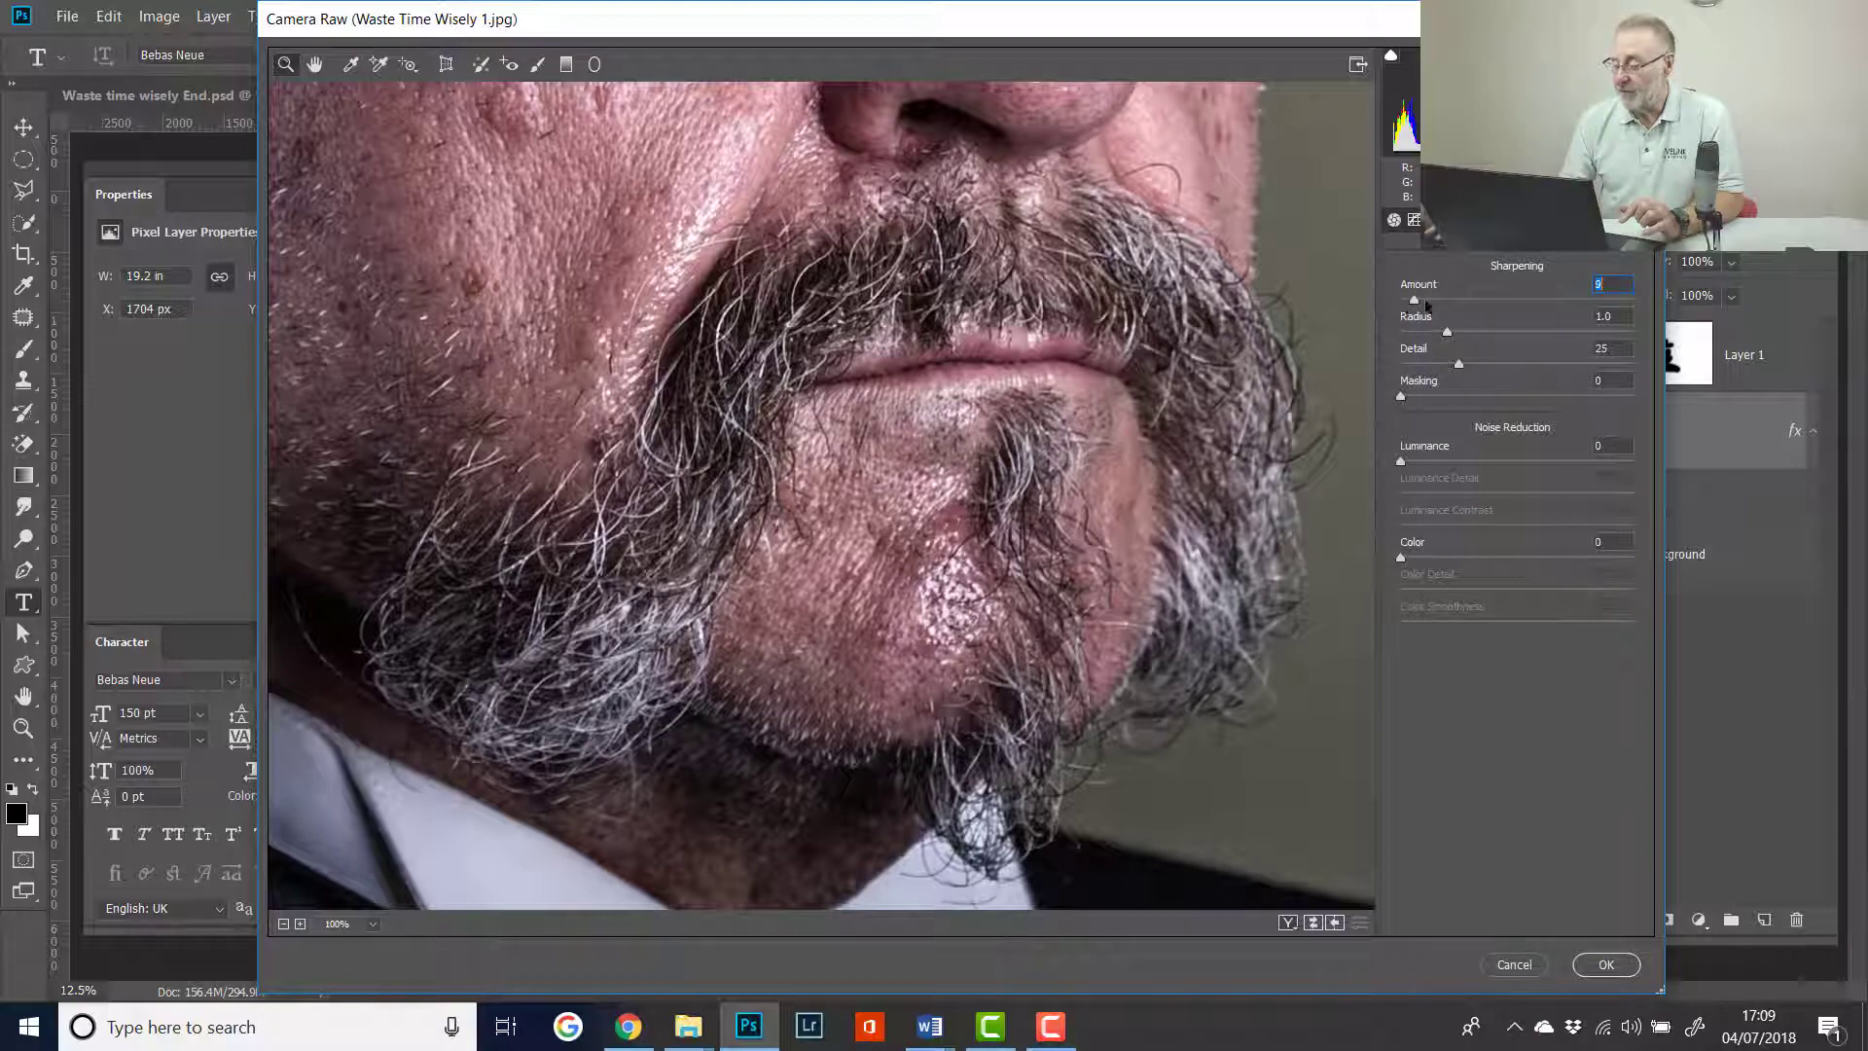
{"action": "left_click_drag", "start_coordinate": [1516, 298], "coordinate": [1591, 302]}
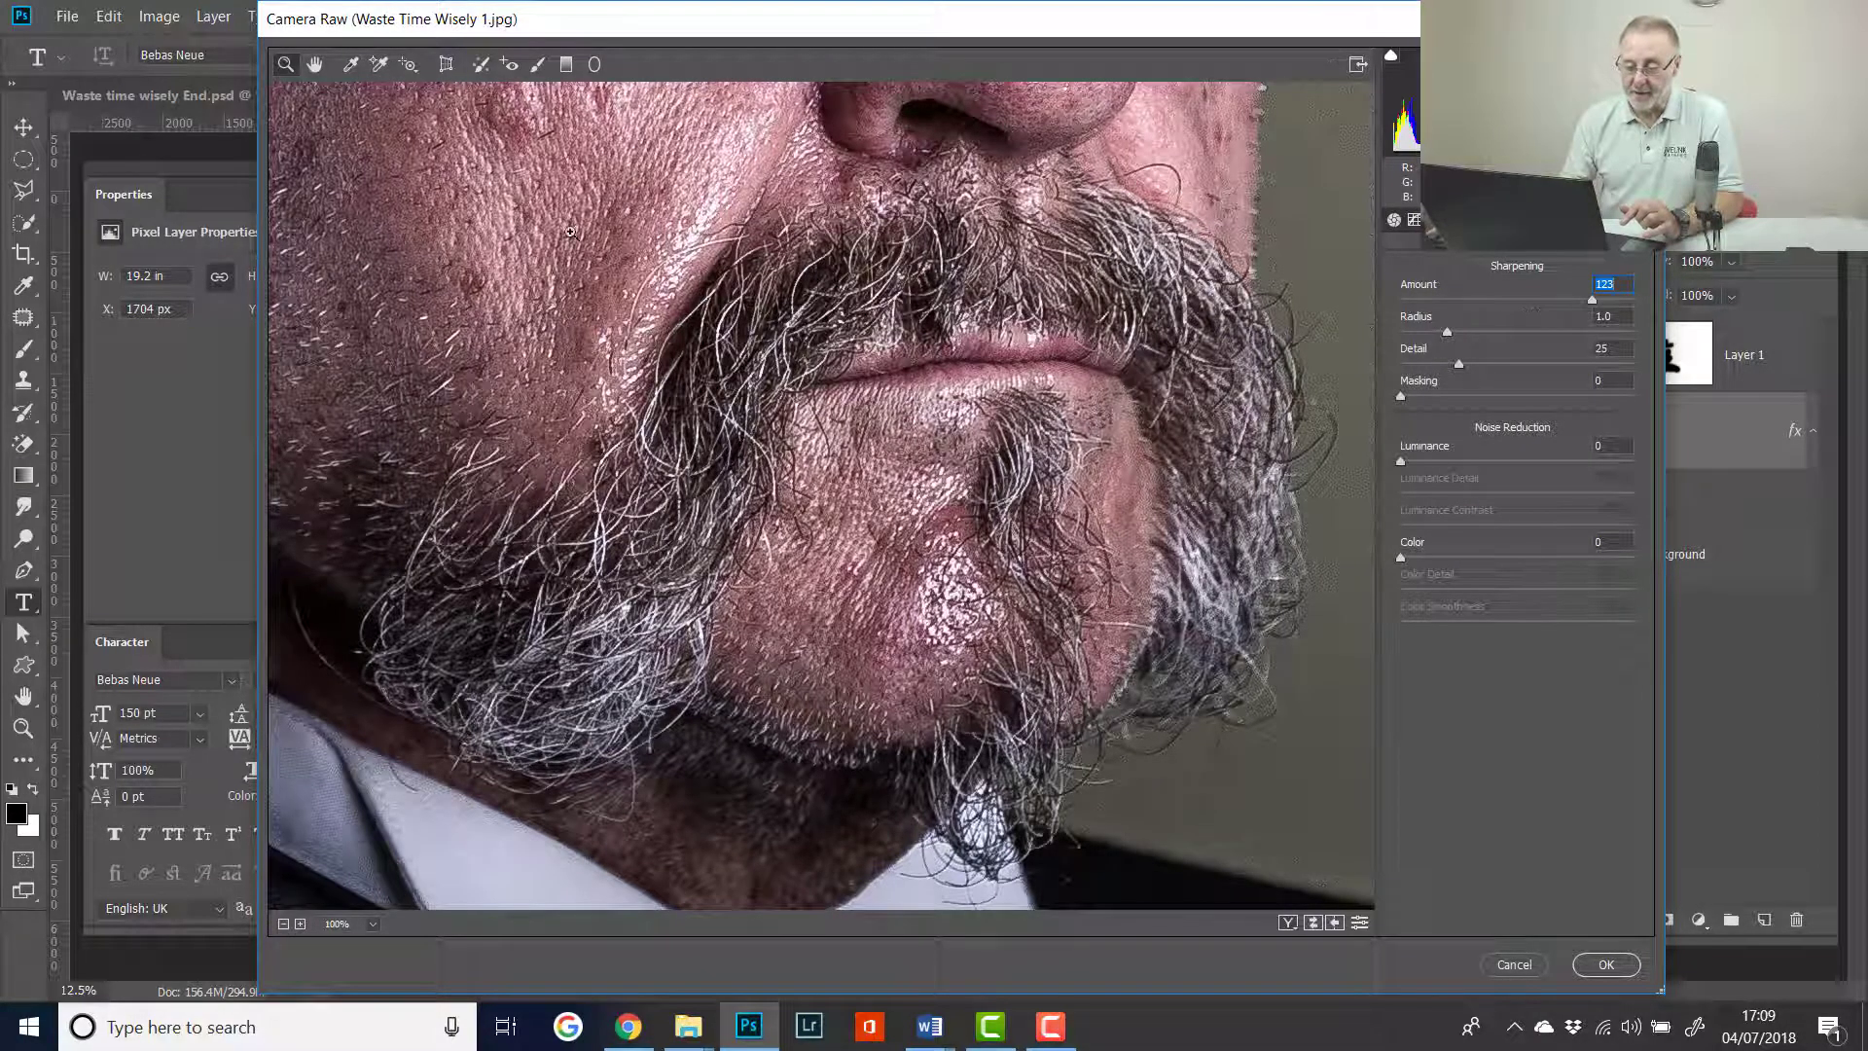
{"action": "mouse_move", "coordinate": [559, 277]}
{"action": "left_mouse_down"}
{"action": "mouse_move", "coordinate": [556, 461]}
{"action": "mouse_move", "coordinate": [1311, 419]}
{"action": "left_mouse_up"}
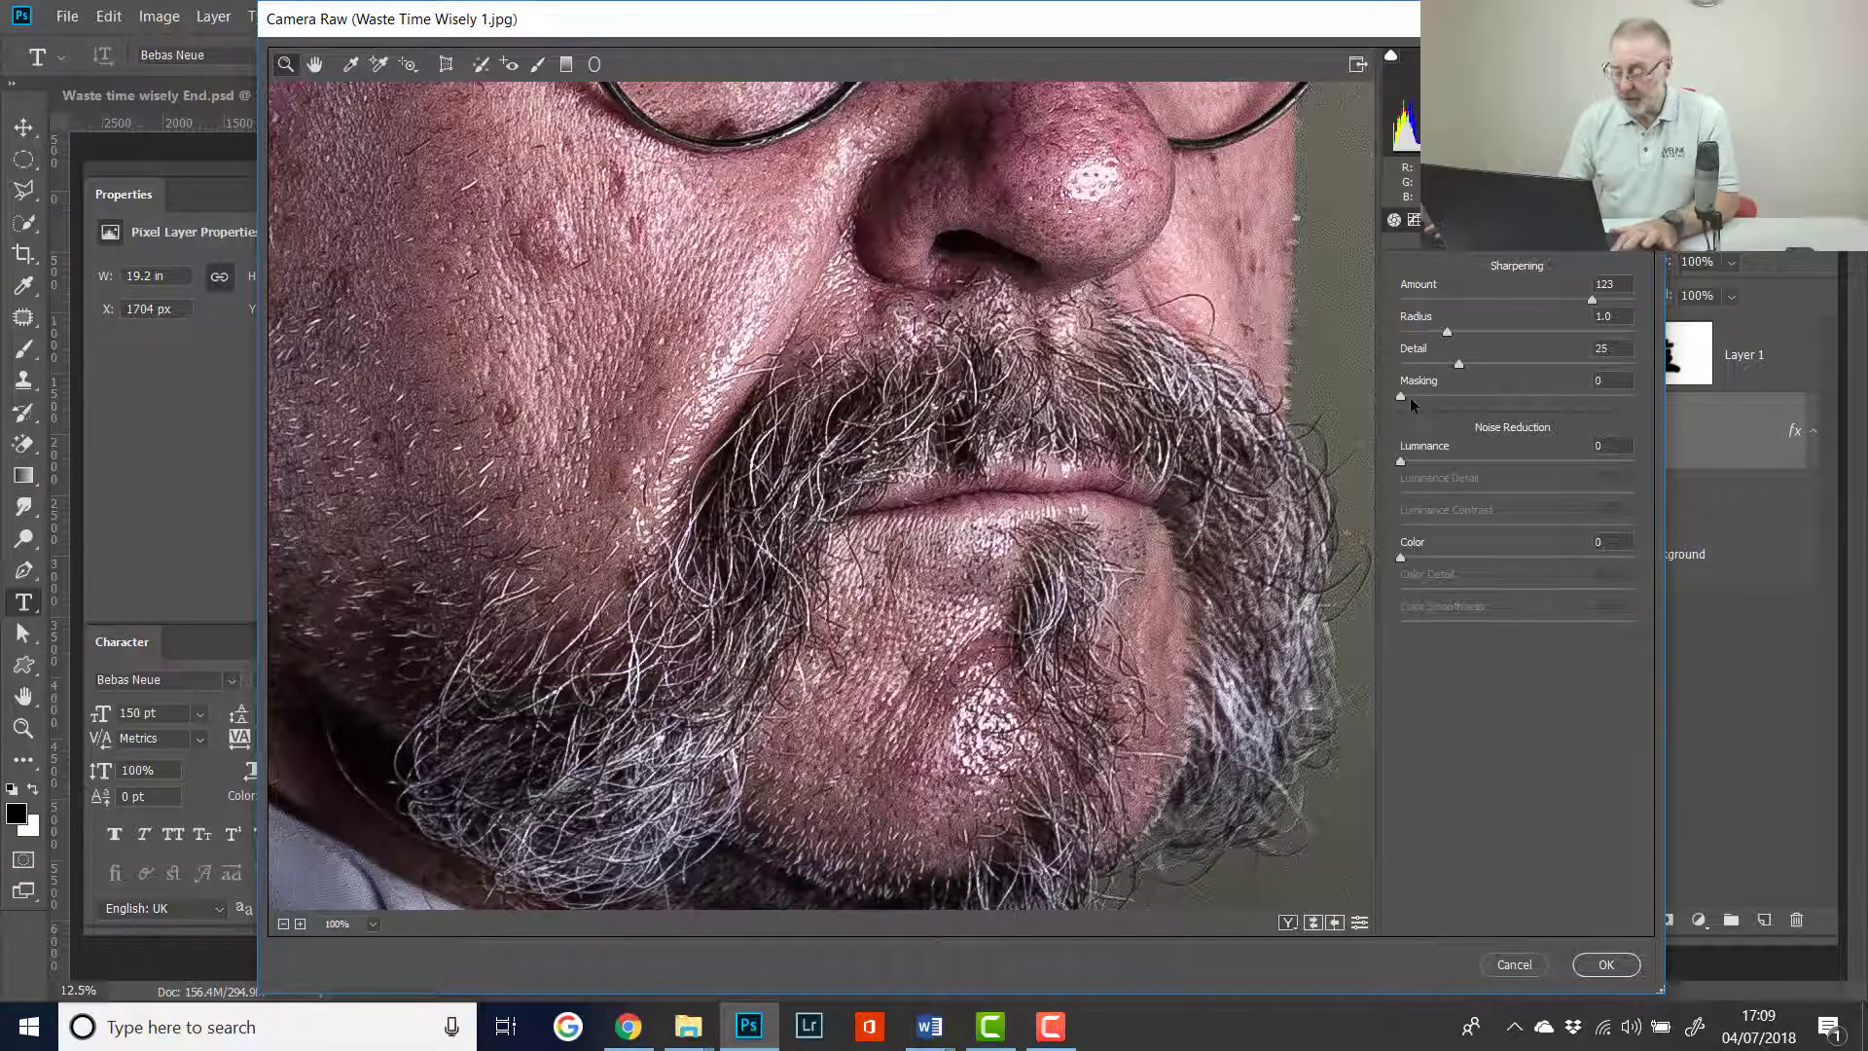
- Set Sharpening Masking to 97 while viewing the edge mask
{"action": "key", "text": "alt"}
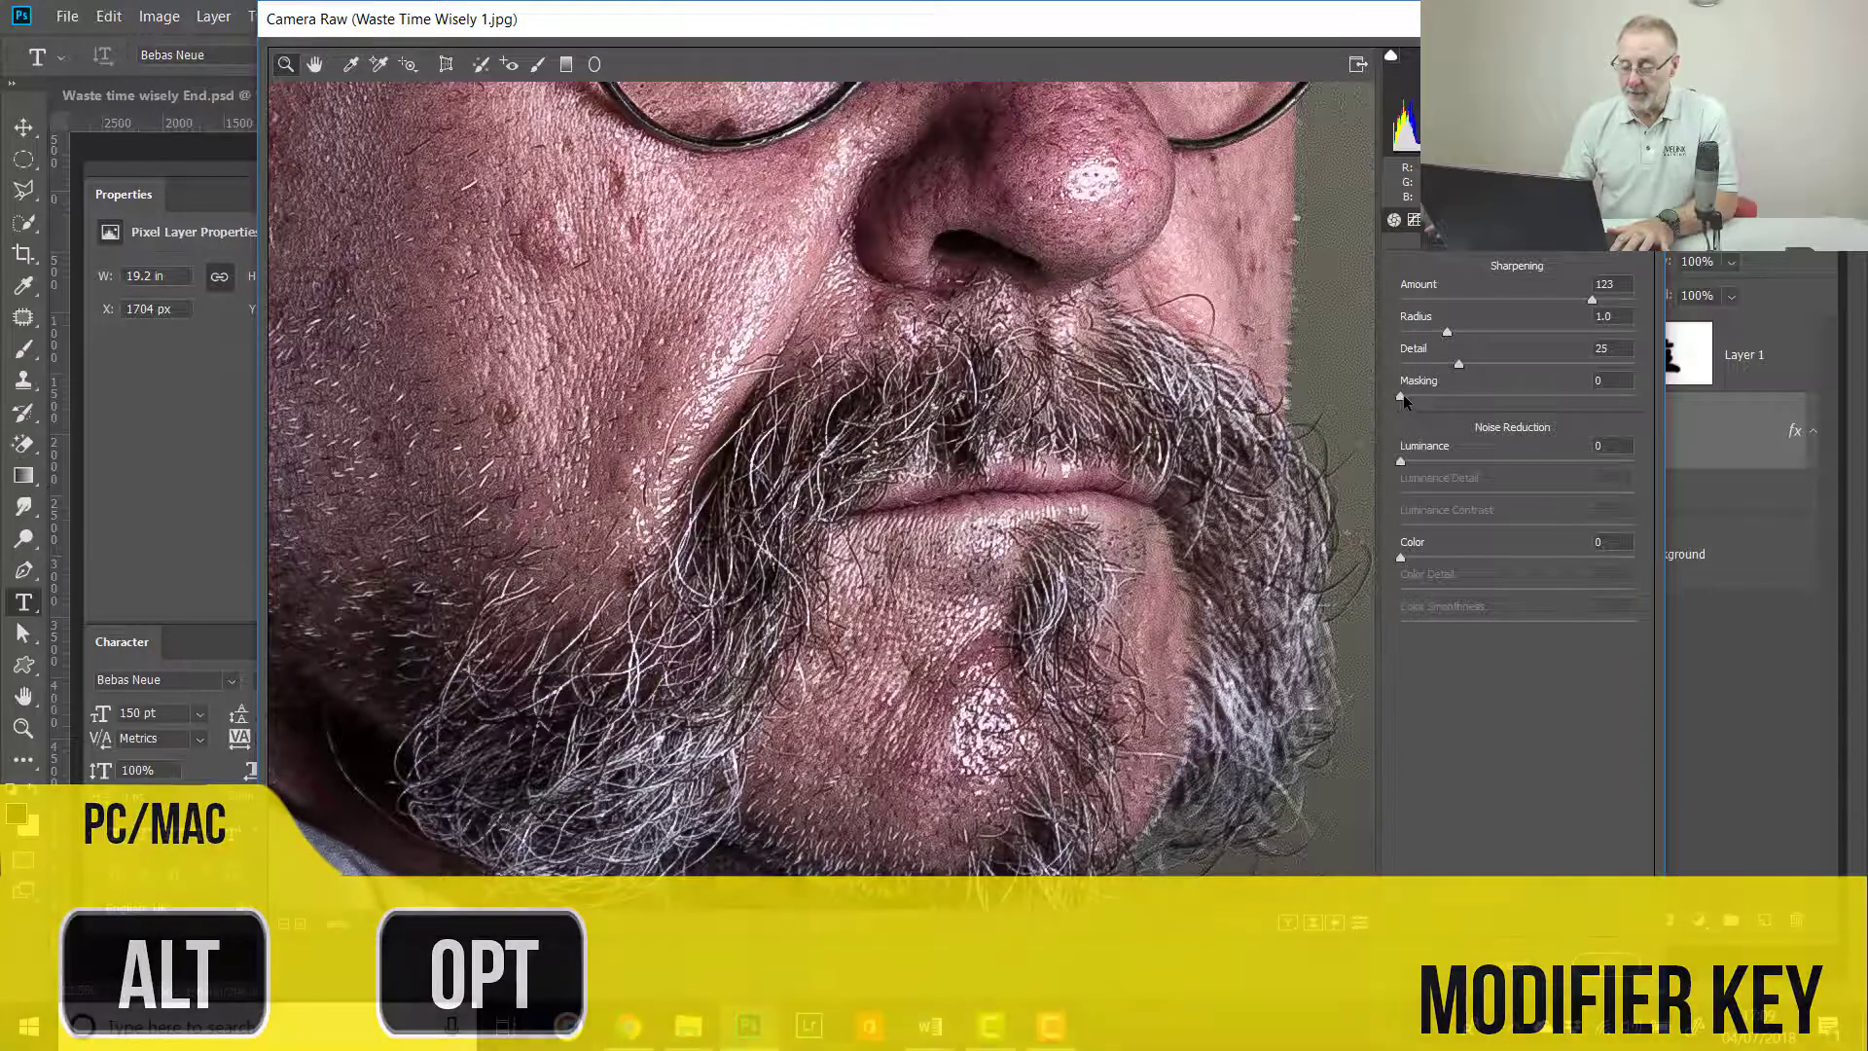
{"action": "left_click", "coordinate": [1401, 396], "text": "alt"}
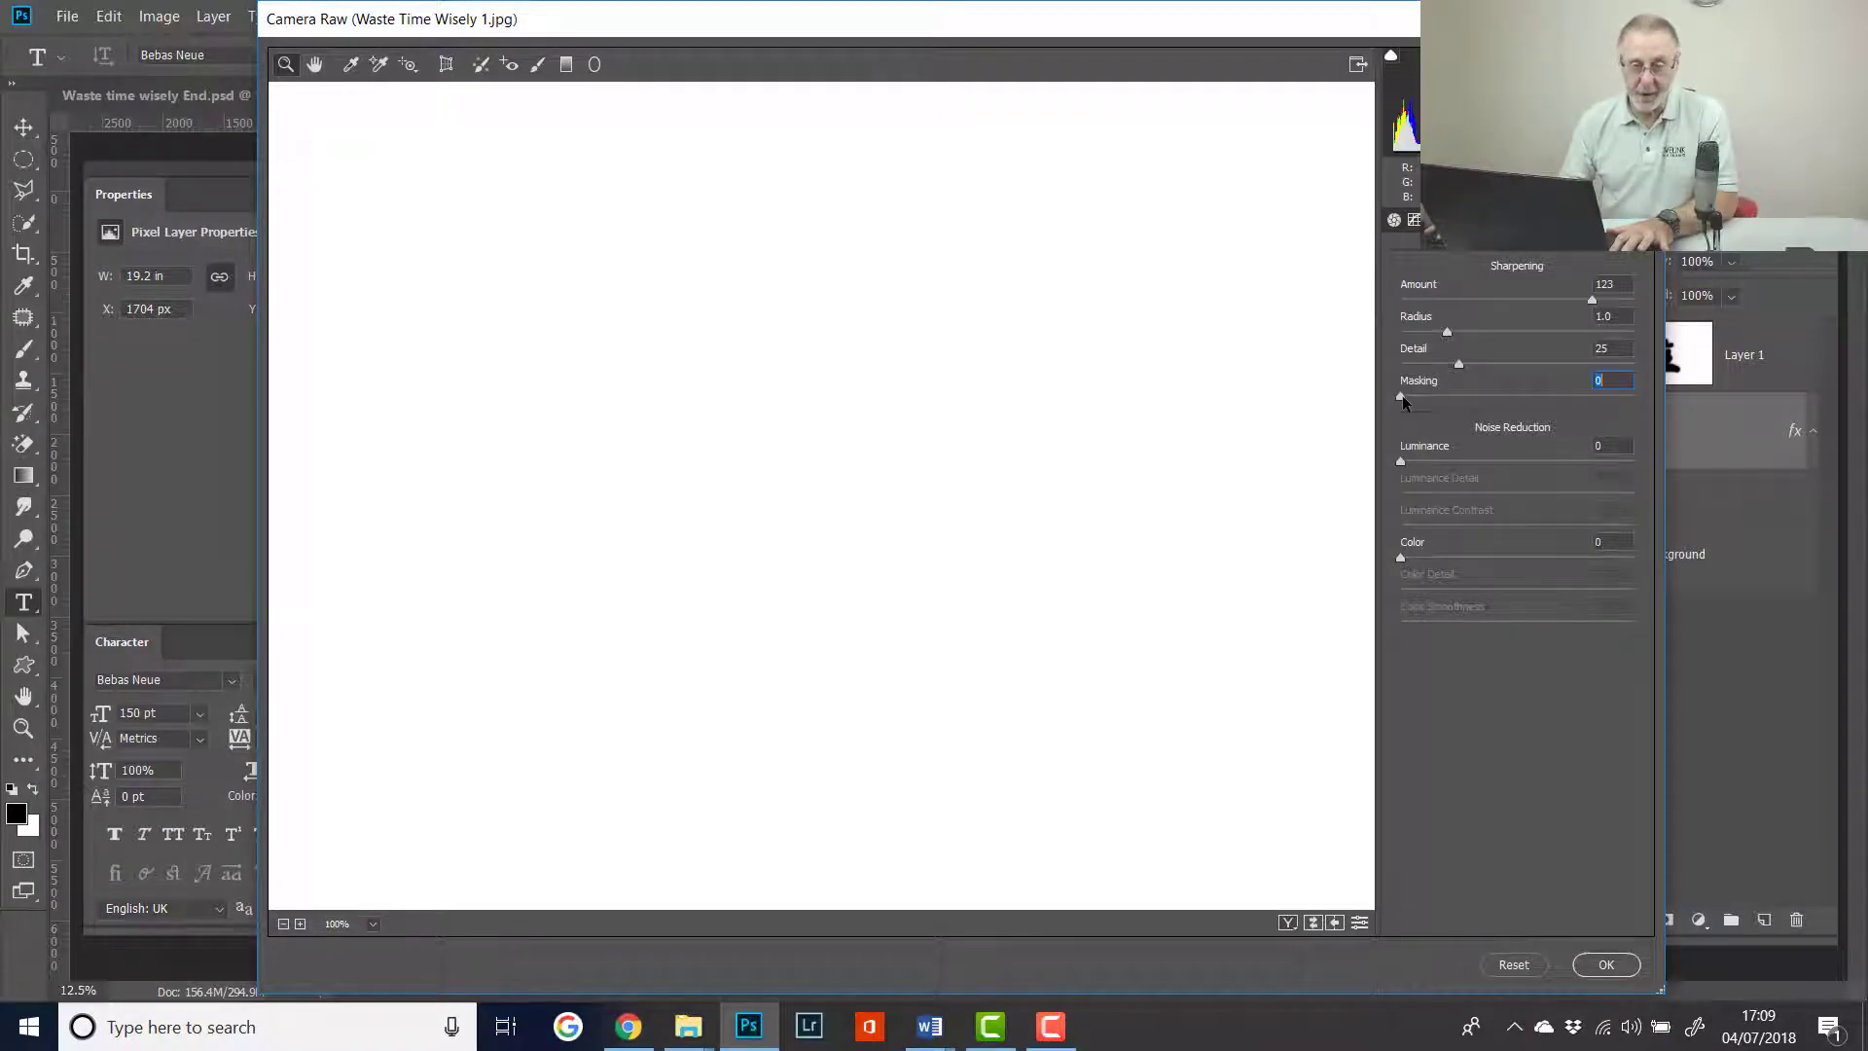
{"action": "left_click_drag", "start_coordinate": [1405, 395], "coordinate": [1528, 398]}
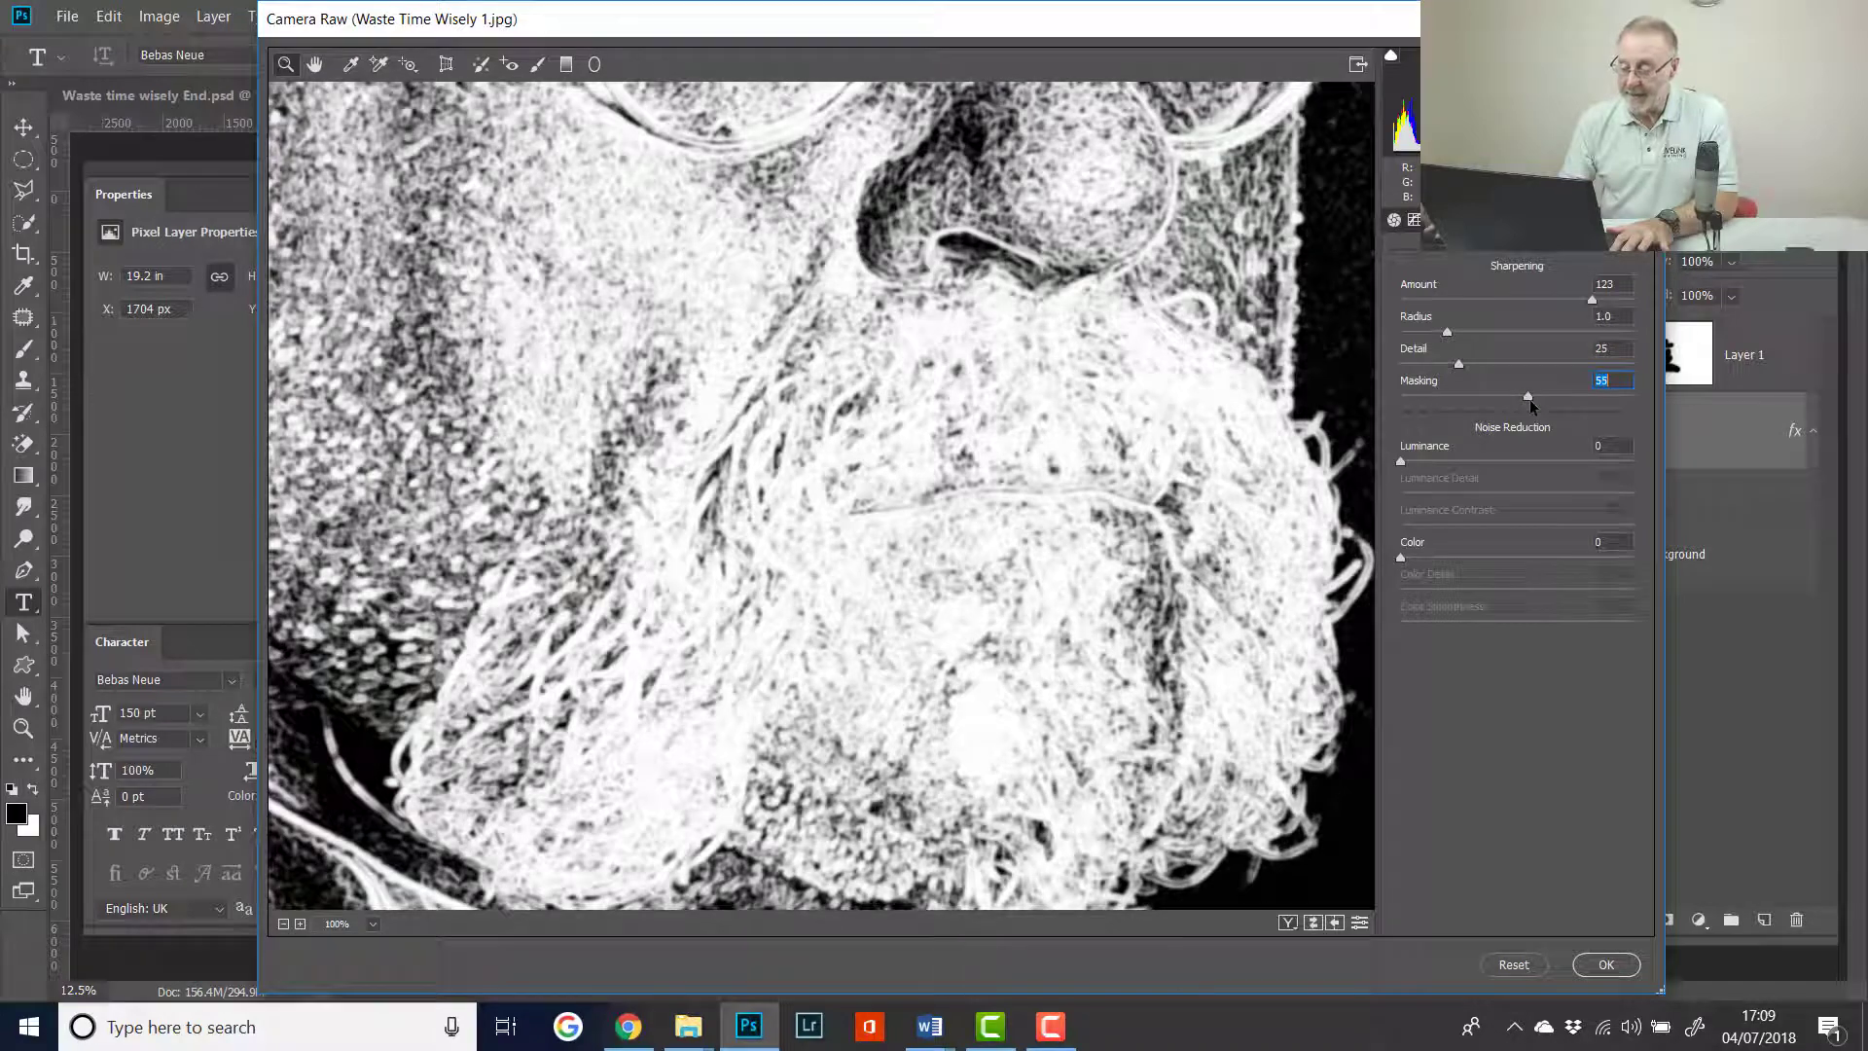
{"action": "left_click_drag", "start_coordinate": [1530, 398], "coordinate": [1620, 412]}
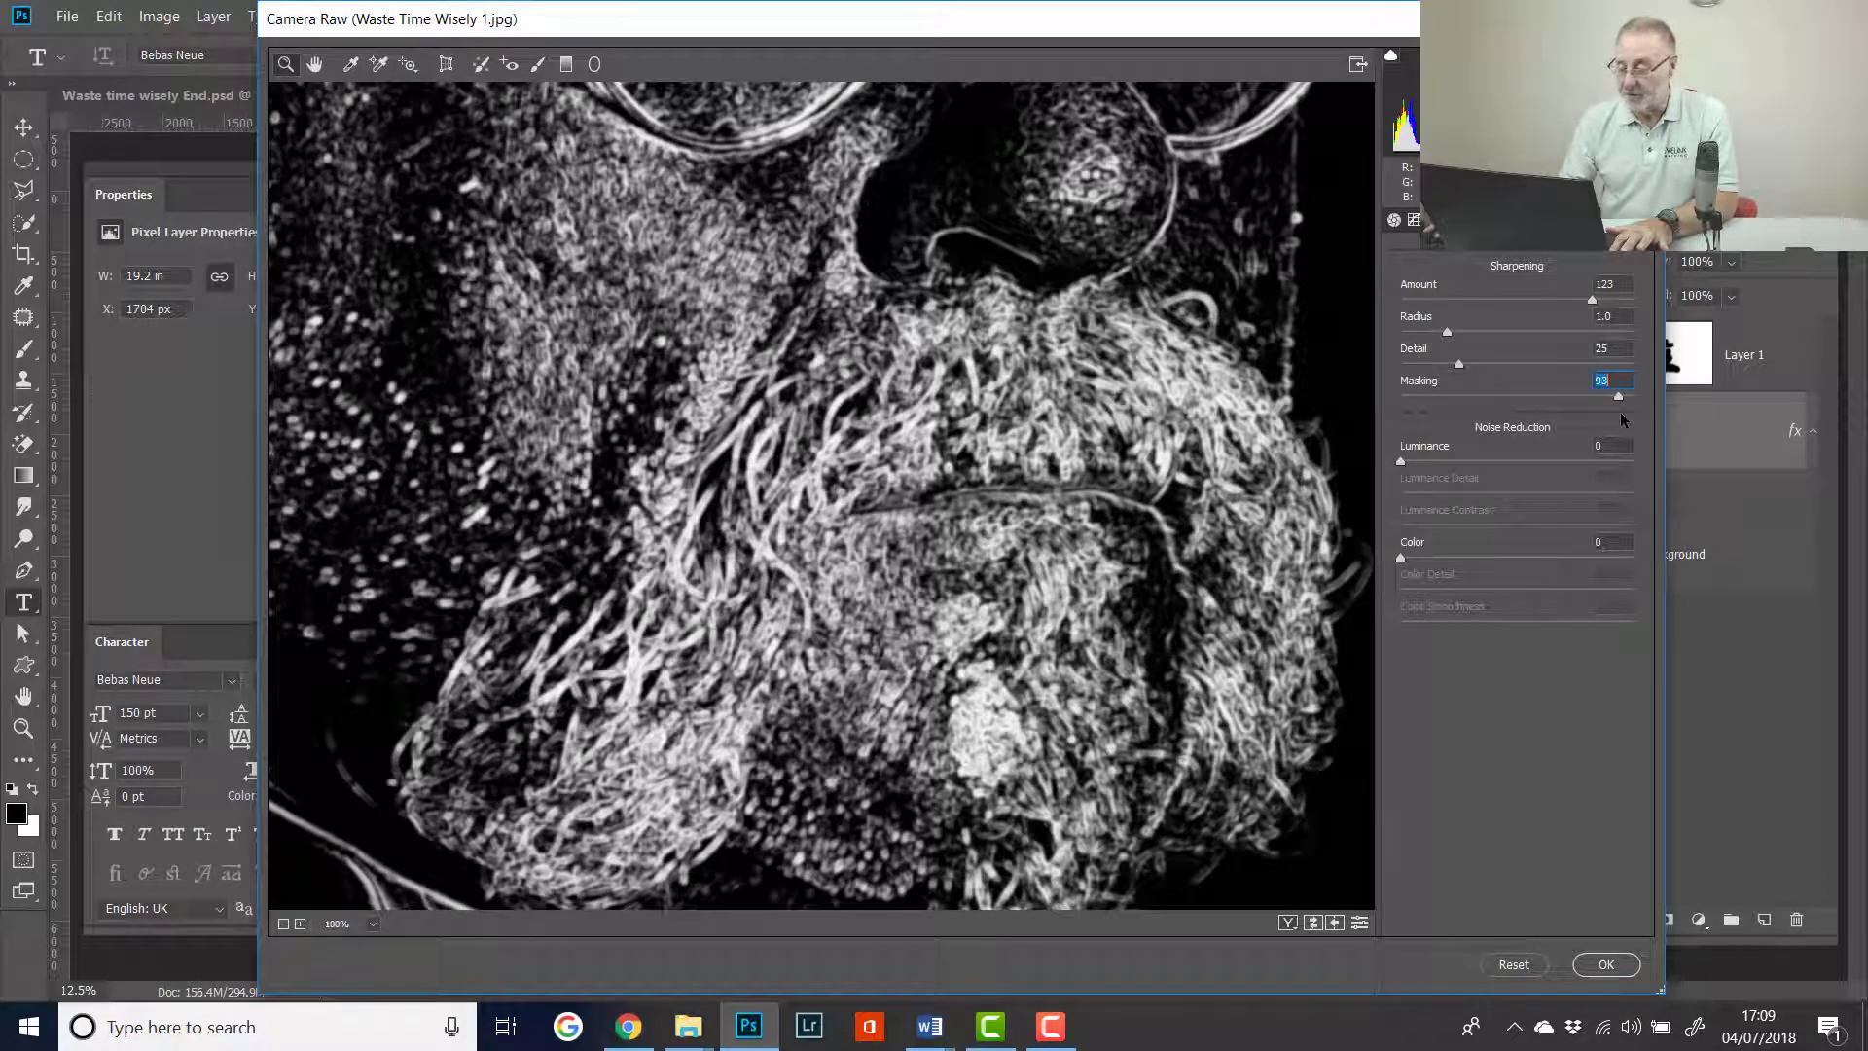
{"action": "left_click_drag", "start_coordinate": [1619, 412], "coordinate": [1628, 412]}
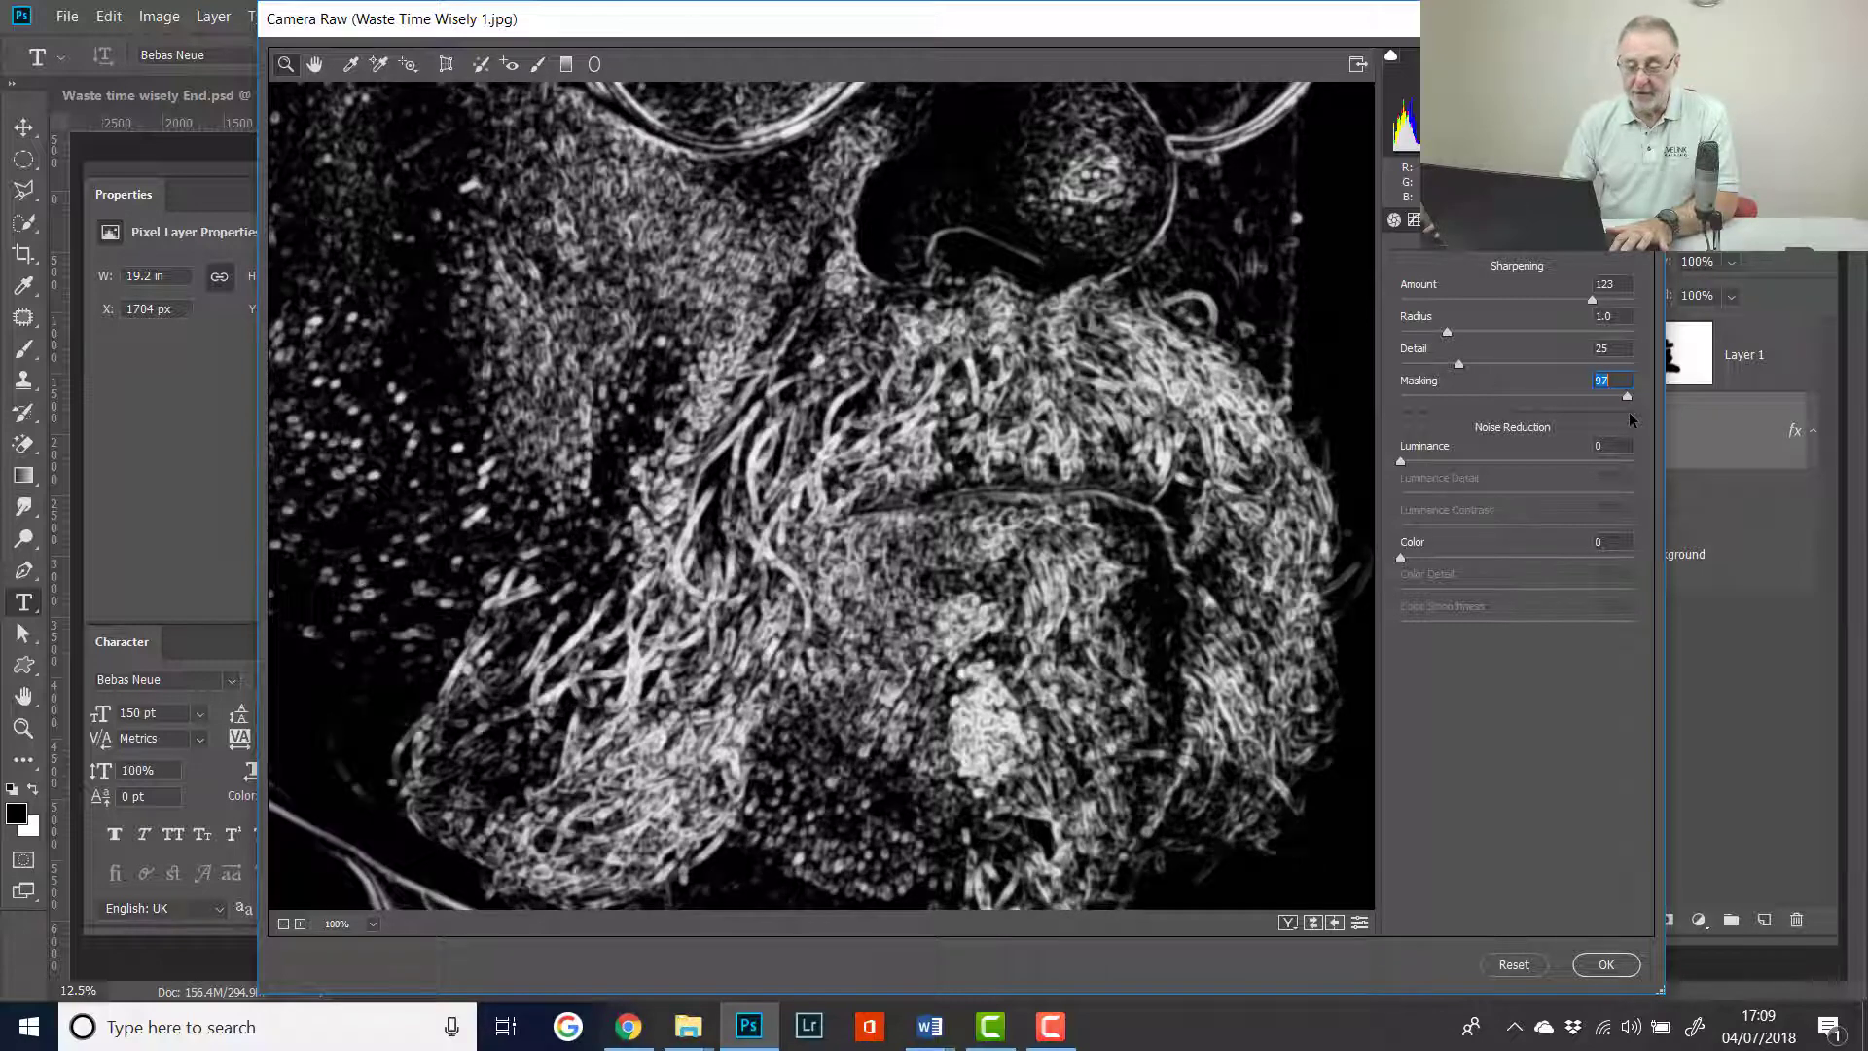
{"action": "left_click_drag", "start_coordinate": [1629, 419], "coordinate": [1636, 421]}
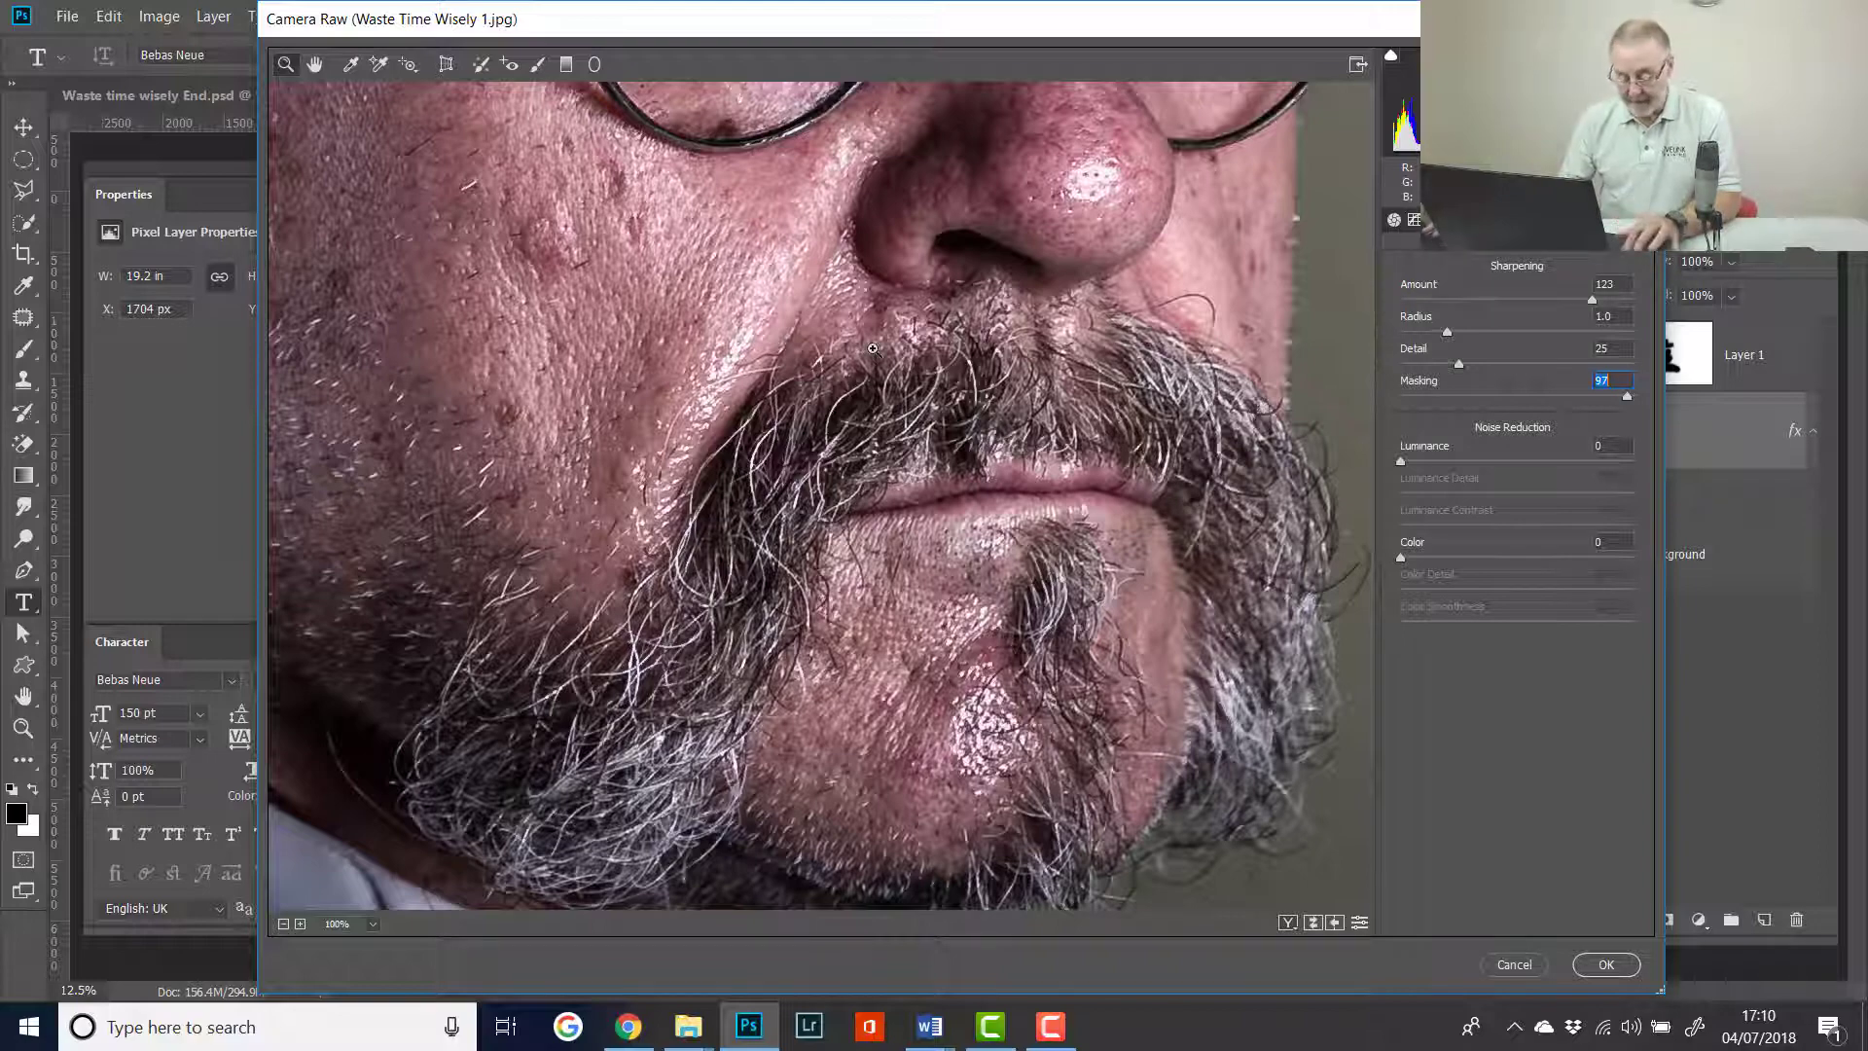
- Zoom the Camera Raw preview back out to the whole photo
{"action": "key", "text": "alt"}
{"action": "left_click", "coordinate": [836, 550], "text": "alt"}
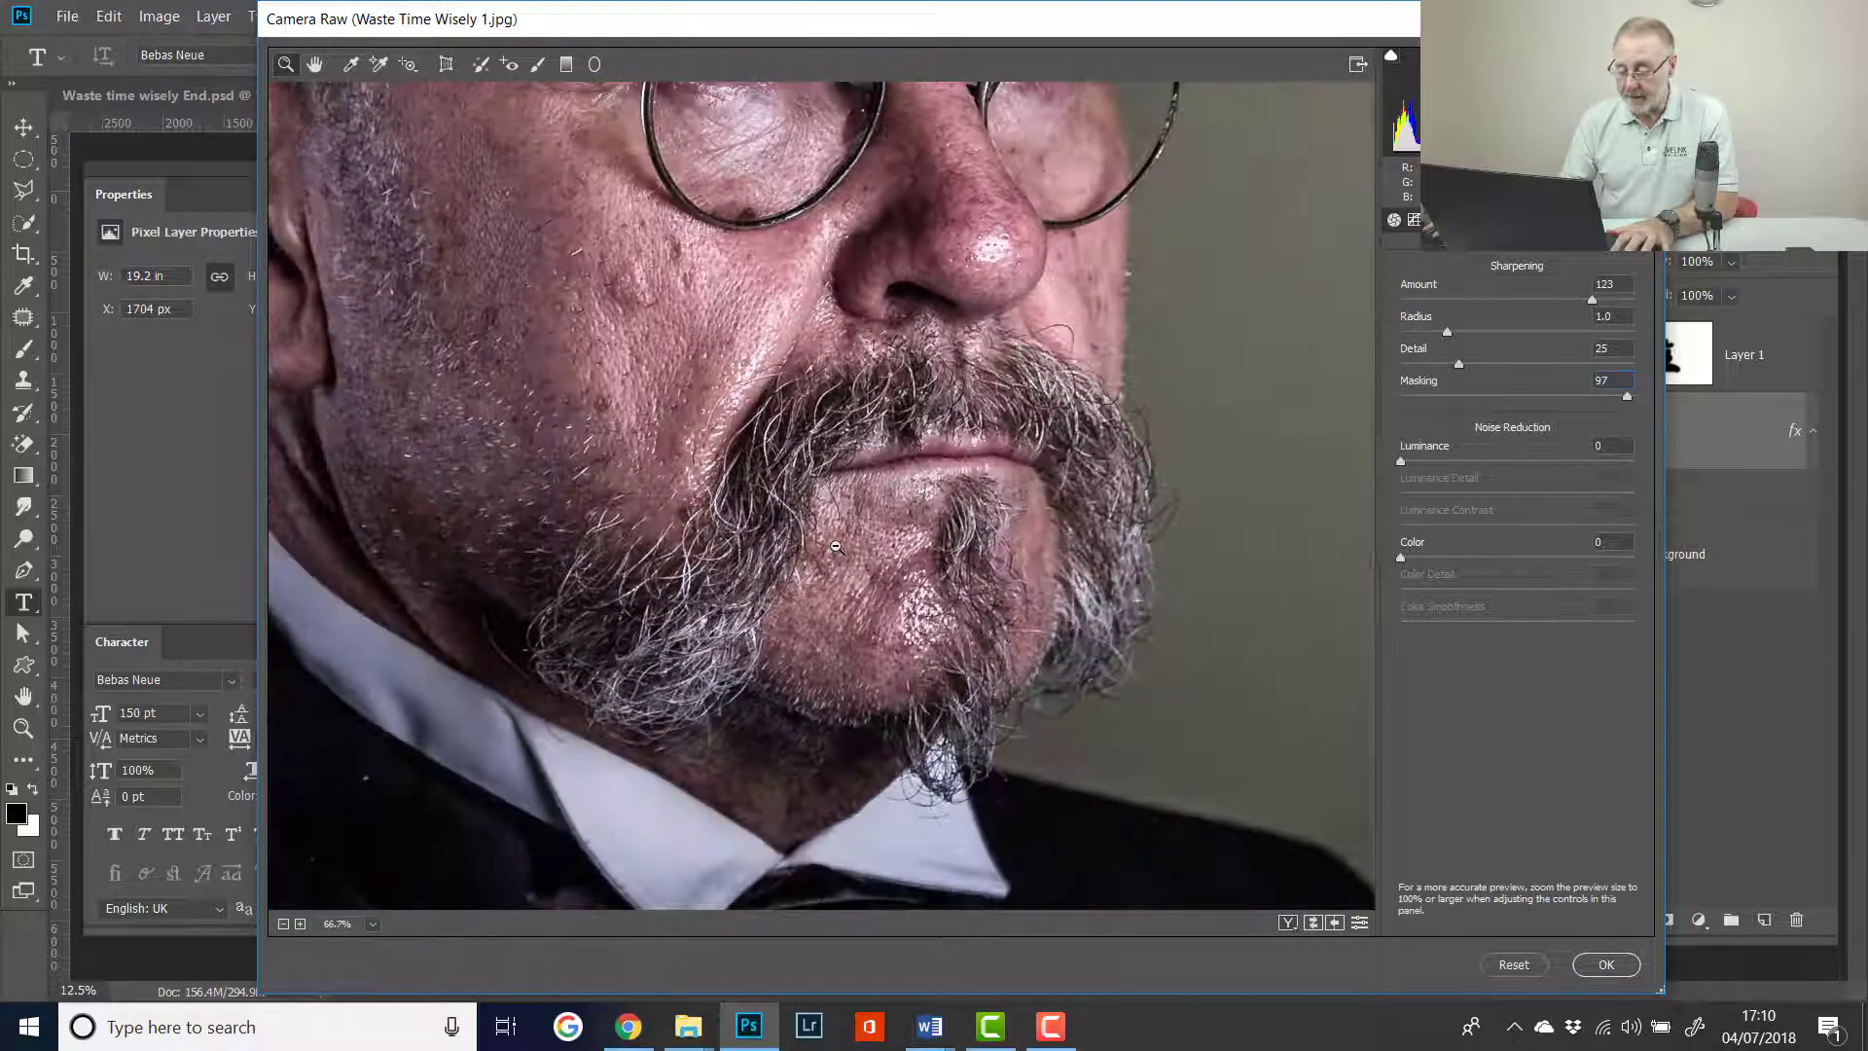
{"action": "left_click", "coordinate": [836, 543], "text": "alt"}
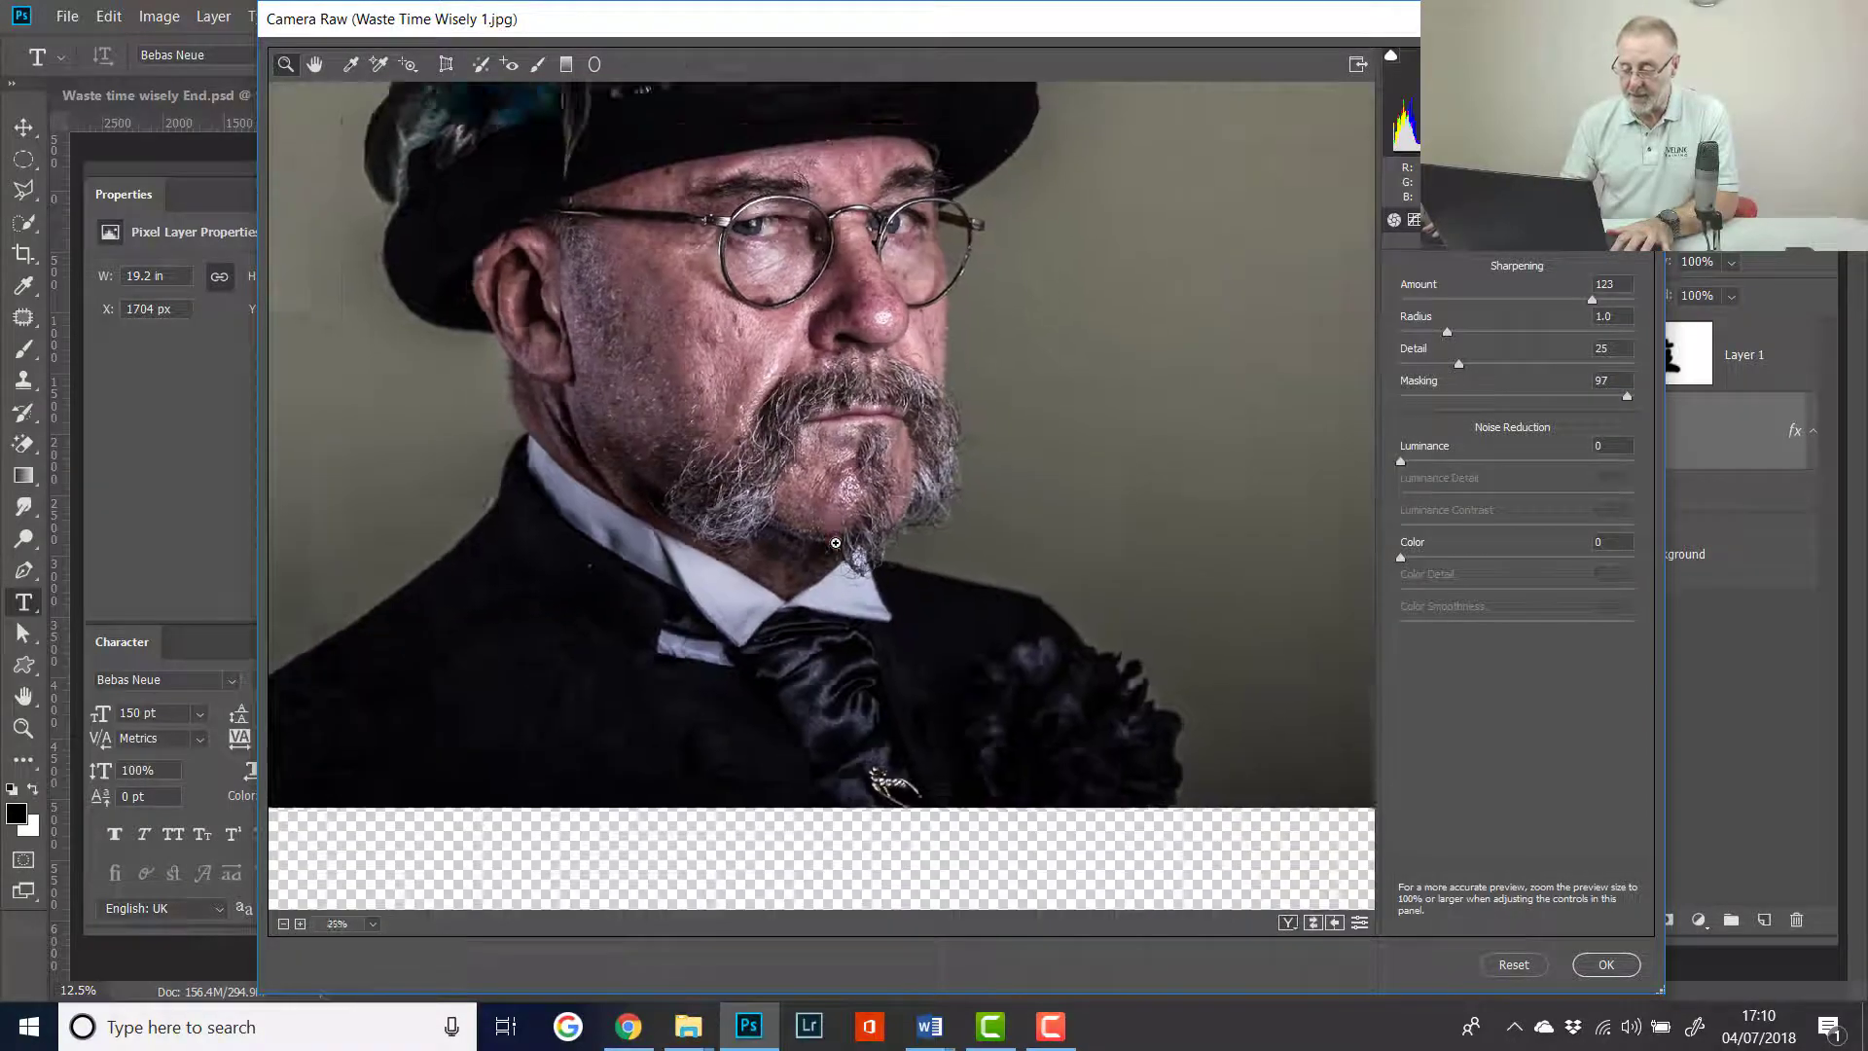
{"action": "left_click", "coordinate": [835, 537], "text": "alt"}
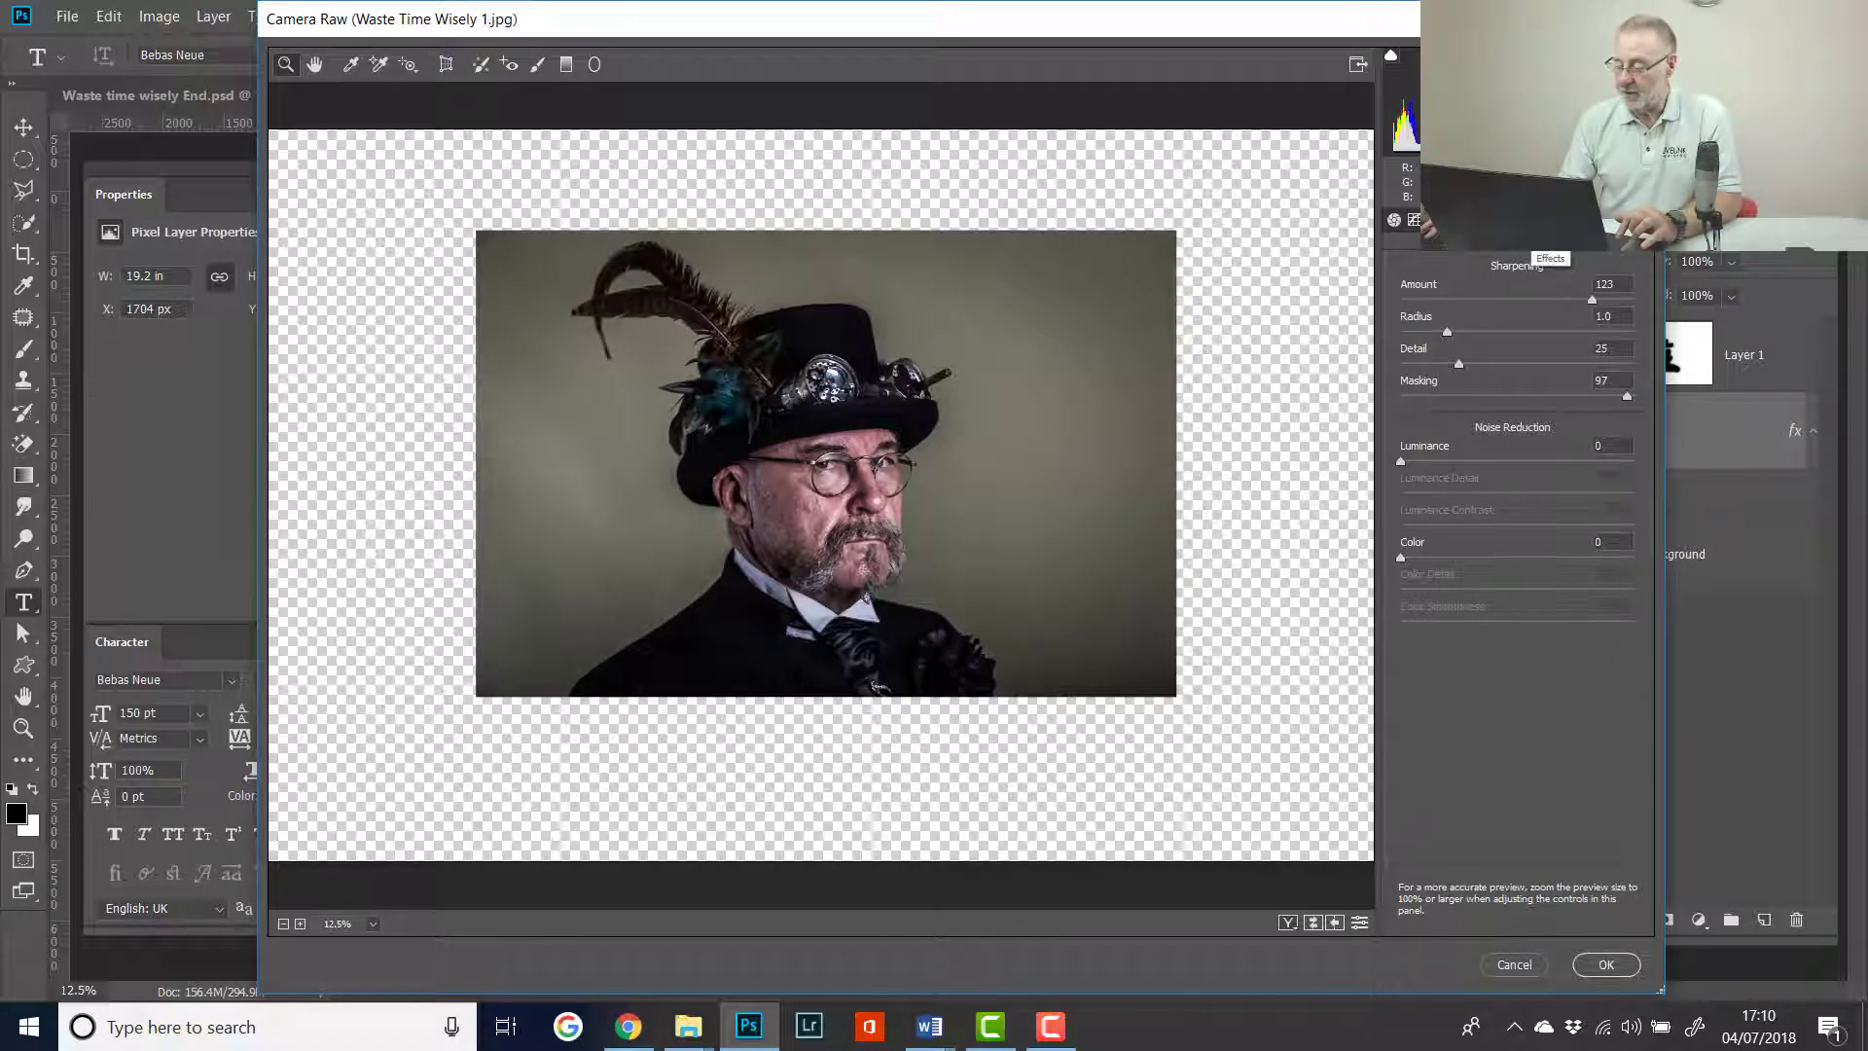
- Add a post-crop vignette: Amount -77, Midpoint 35, Roundness +43, Feather 41
{"action": "left_click", "coordinate": [1508, 227]}
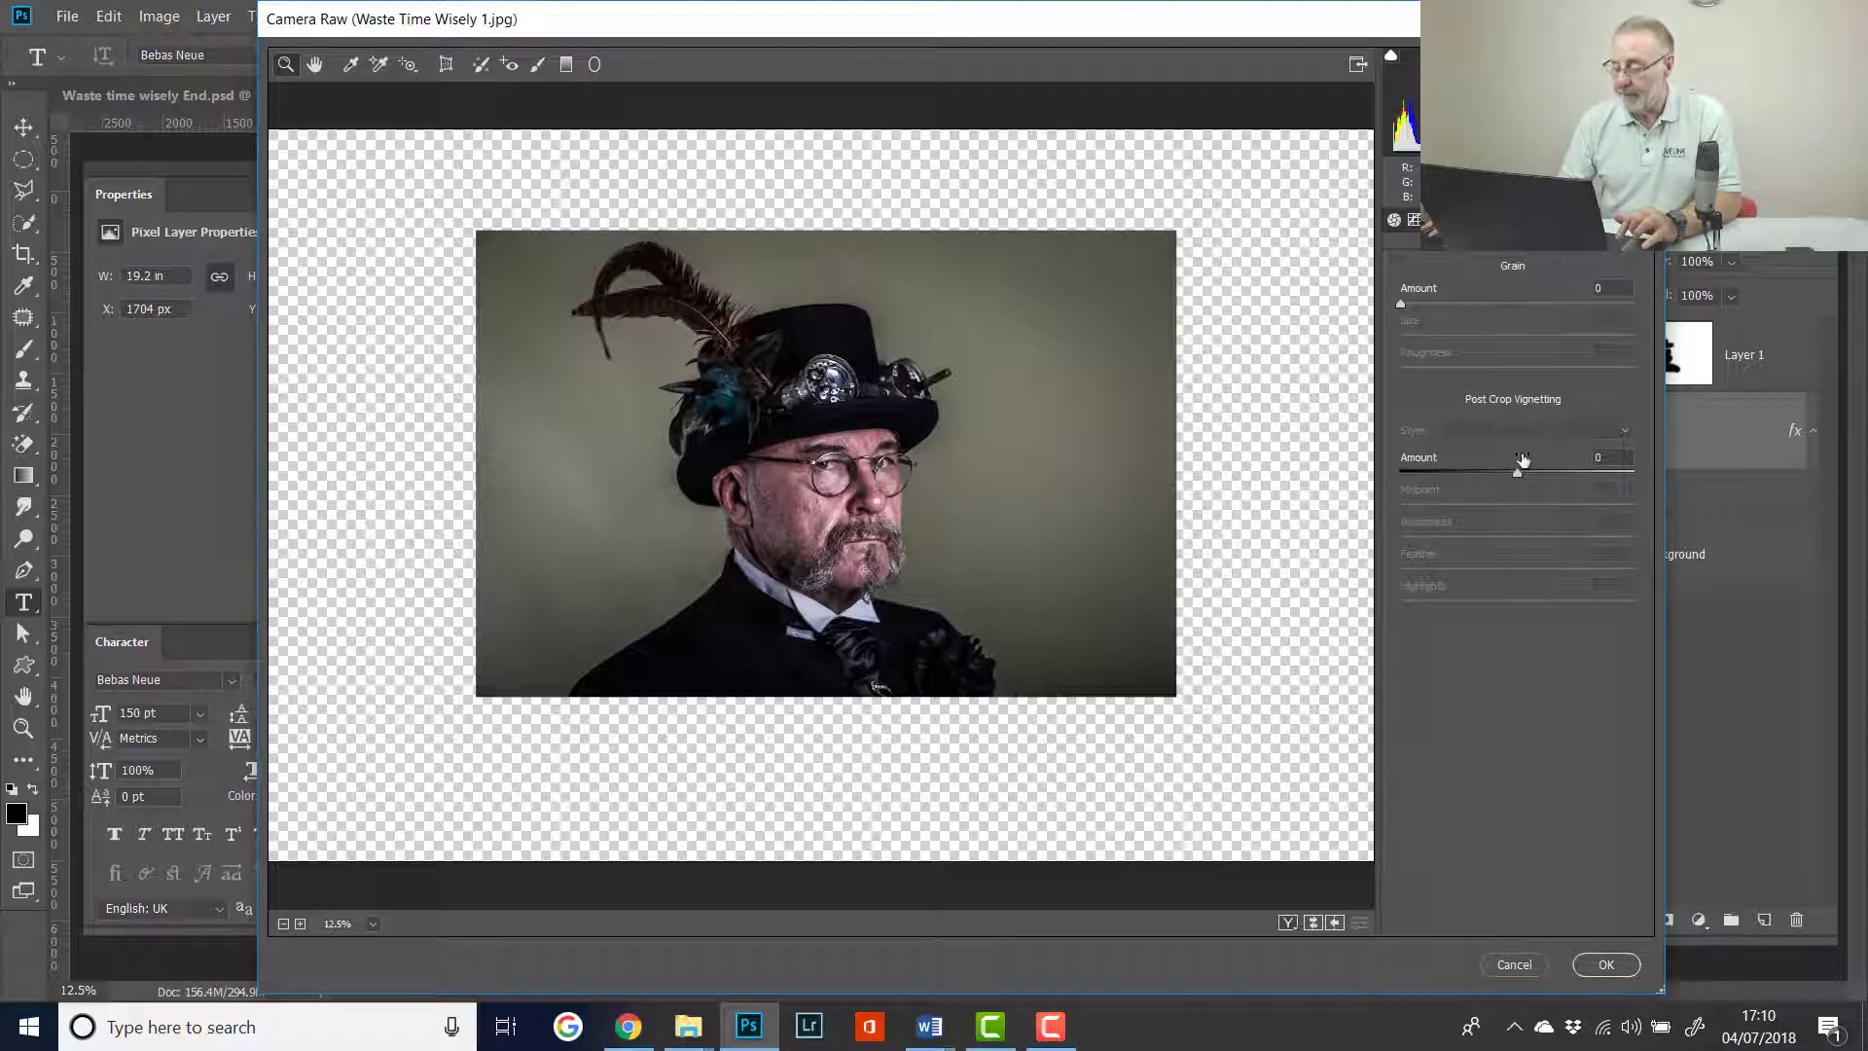
{"action": "left_click_drag", "start_coordinate": [1518, 469], "coordinate": [1428, 496]}
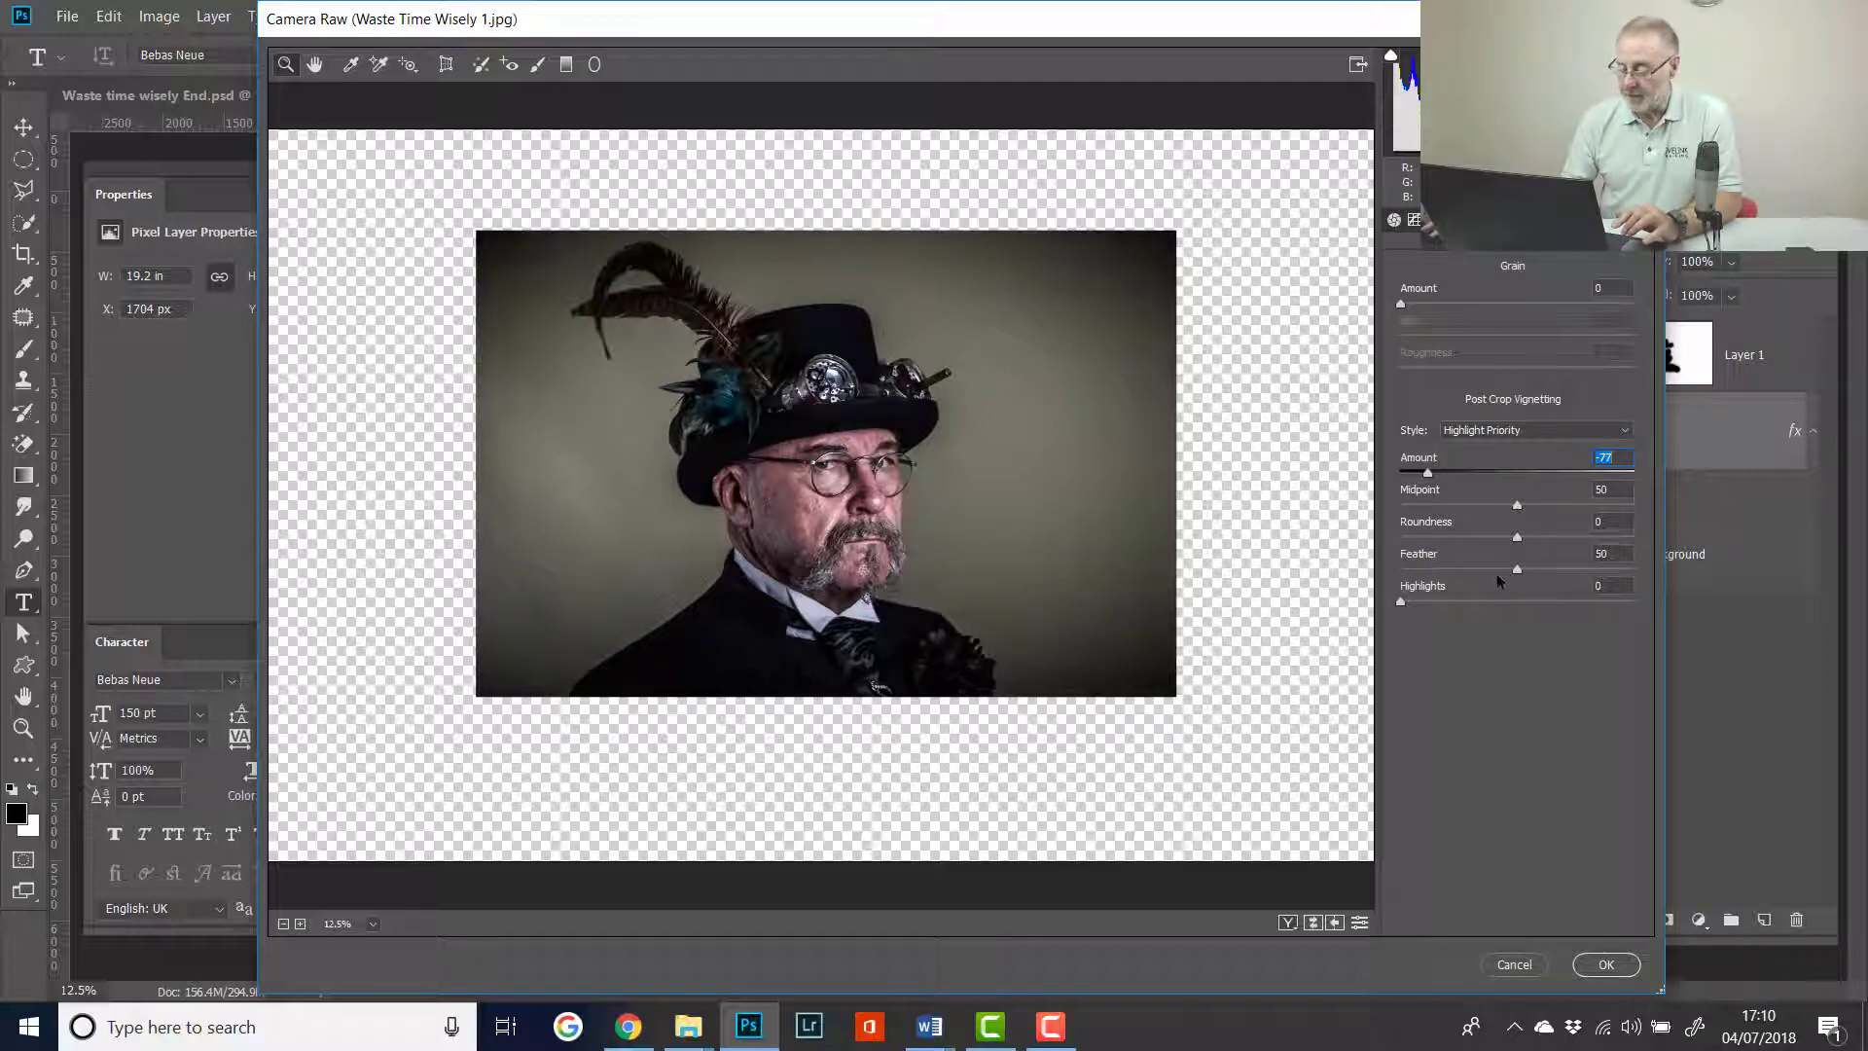
{"action": "left_click_drag", "start_coordinate": [1513, 567], "coordinate": [1384, 583]}
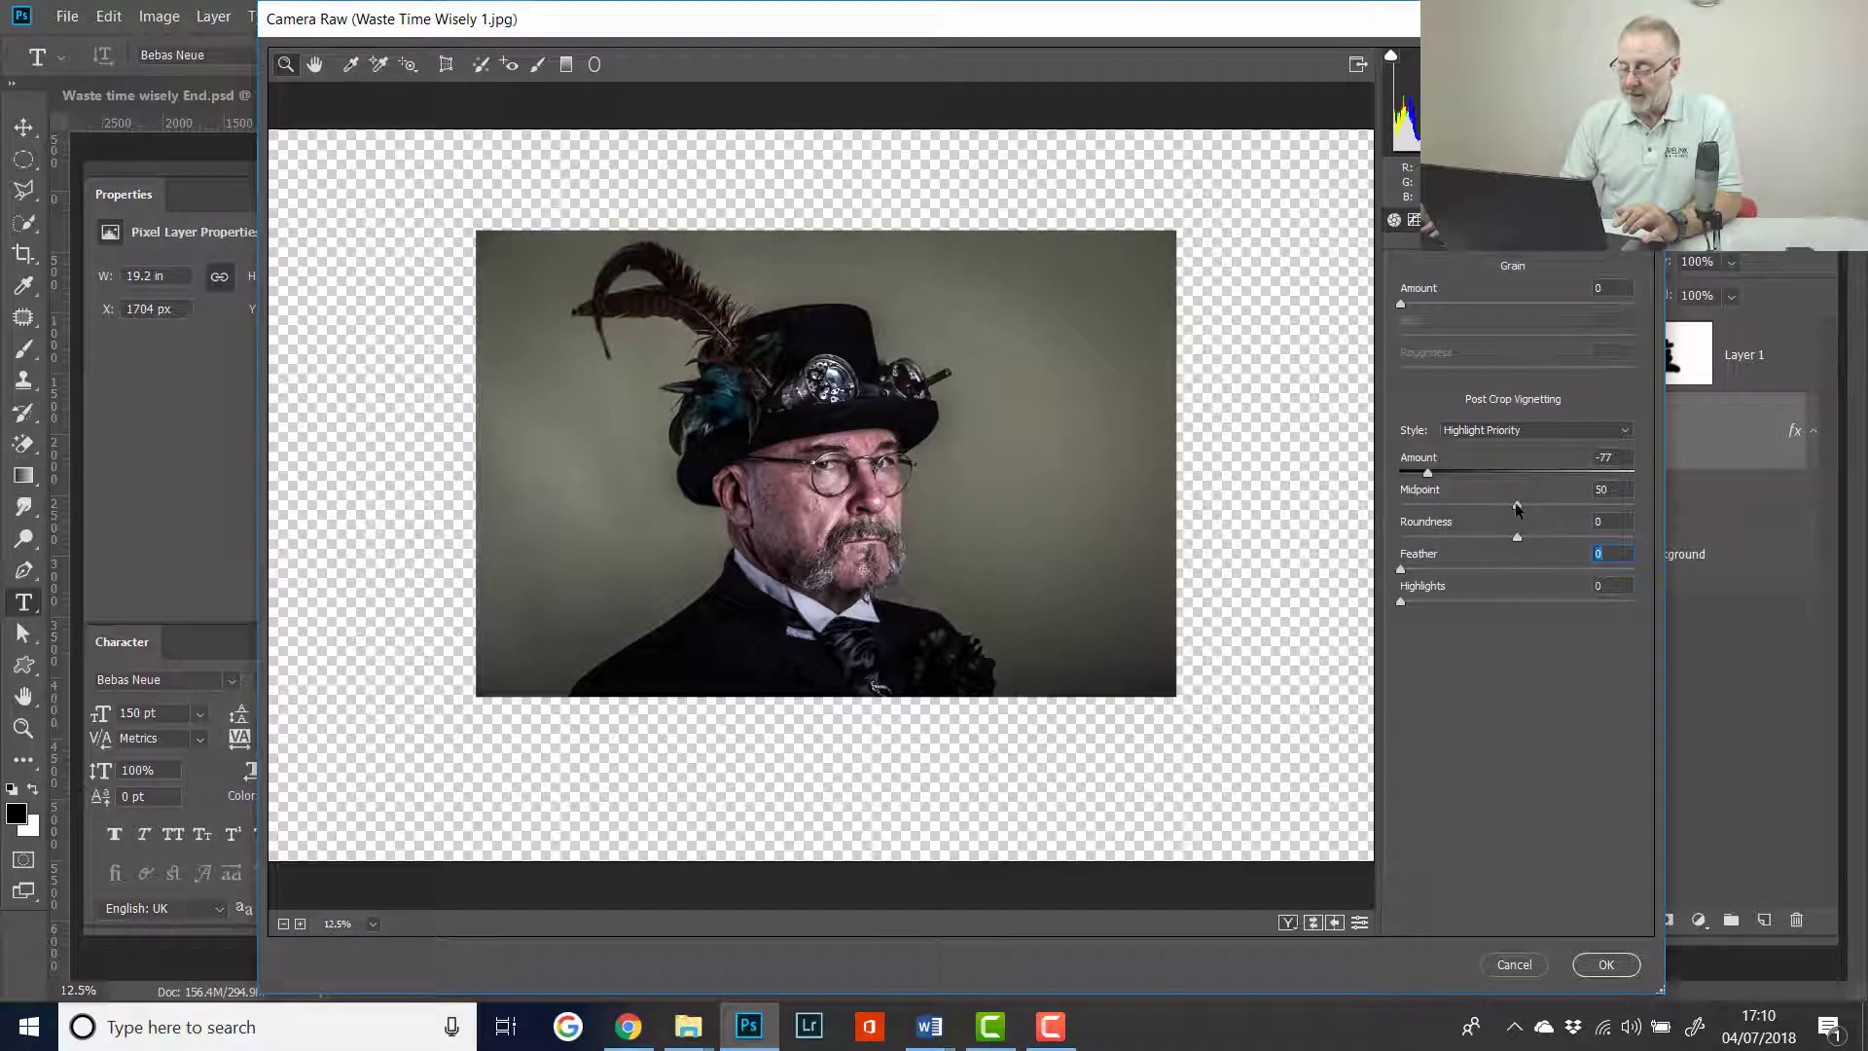
{"action": "left_click_drag", "start_coordinate": [1516, 507], "coordinate": [1357, 525]}
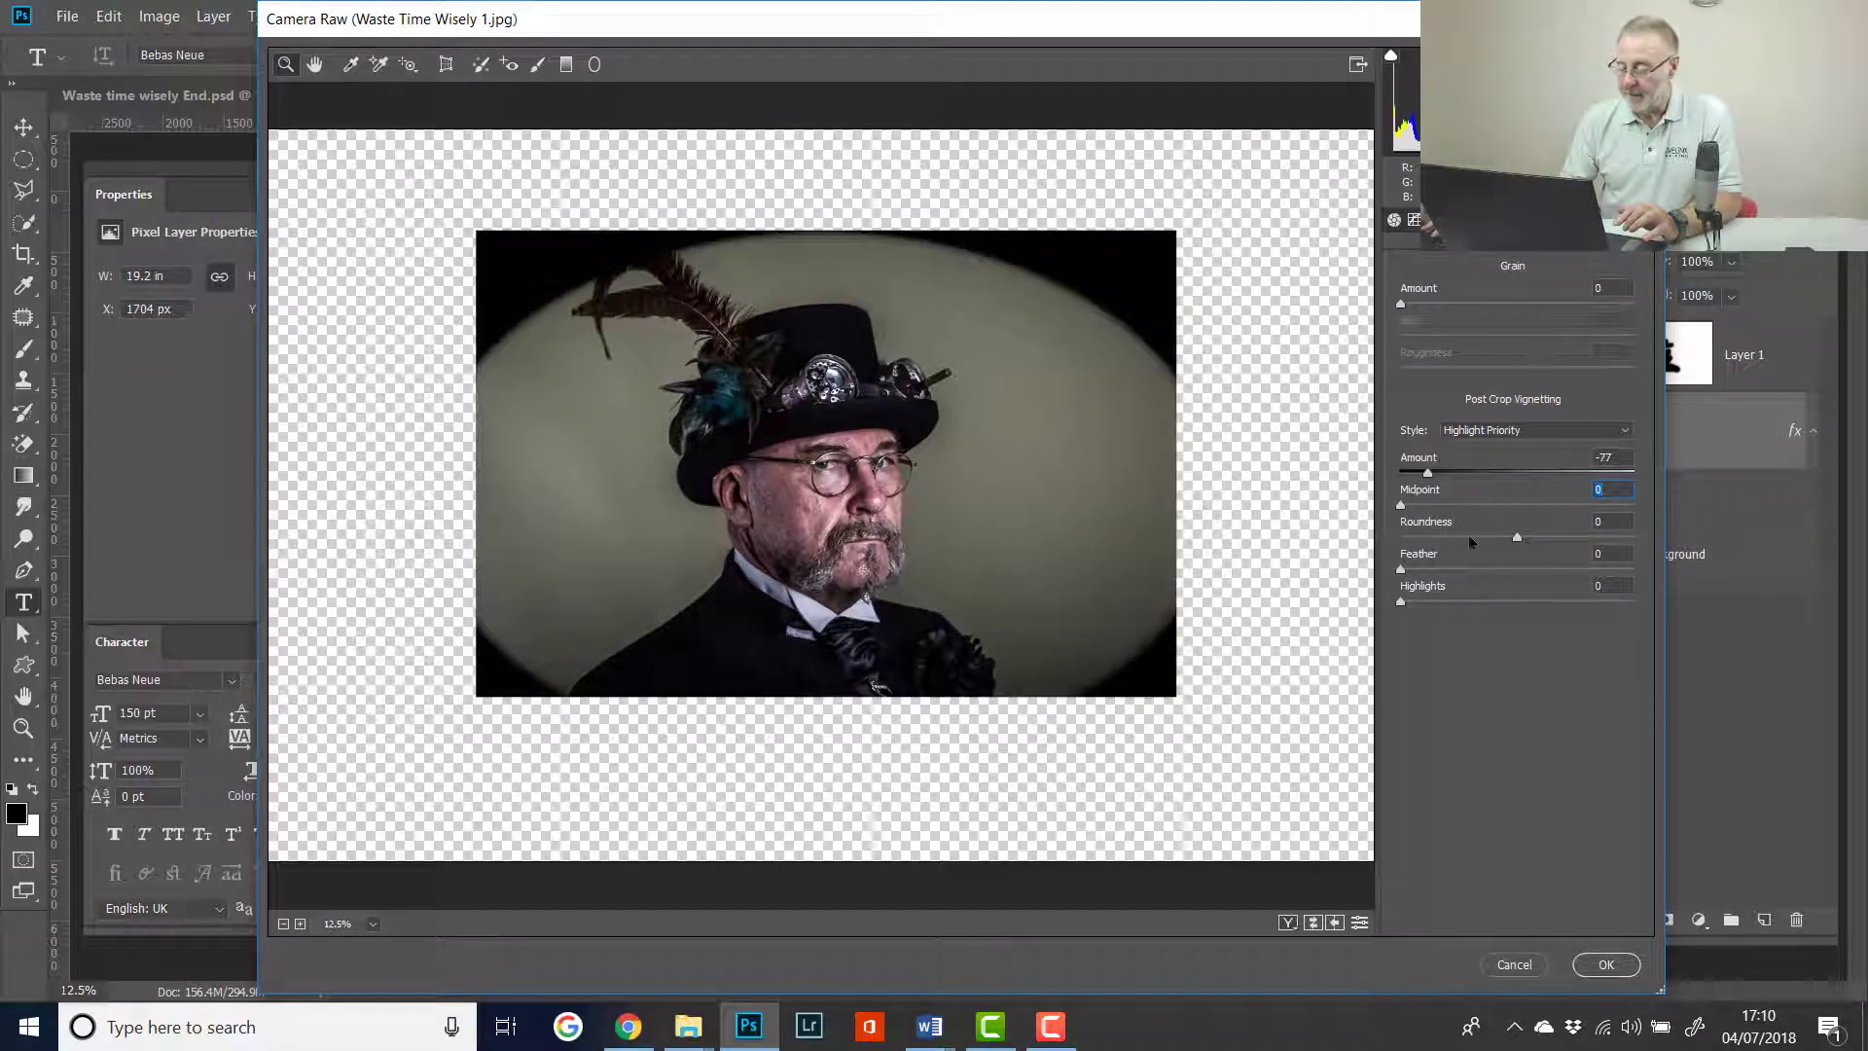
{"action": "left_click_drag", "start_coordinate": [1521, 534], "coordinate": [1566, 535]}
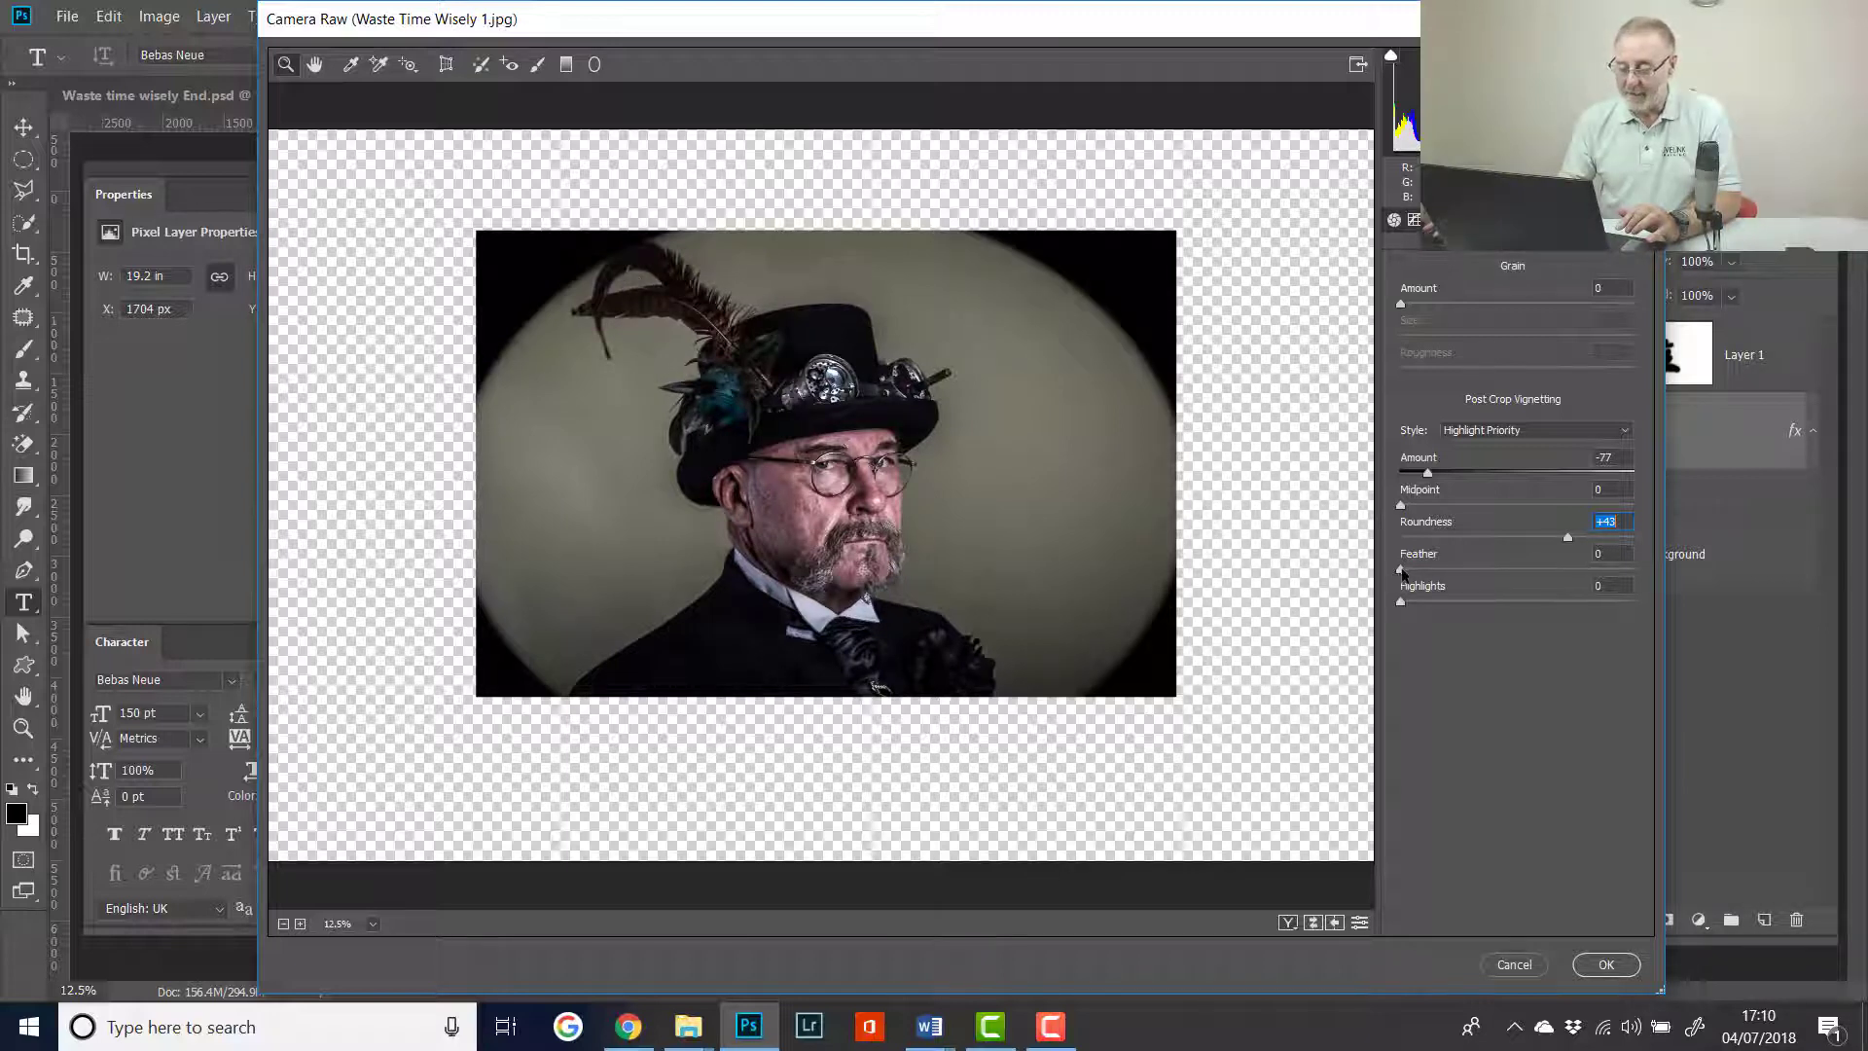
{"action": "mouse_move", "coordinate": [1403, 570]}
{"action": "left_mouse_down"}
{"action": "mouse_move", "coordinate": [1530, 567]}
{"action": "mouse_move", "coordinate": [1499, 566]}
{"action": "left_mouse_up"}
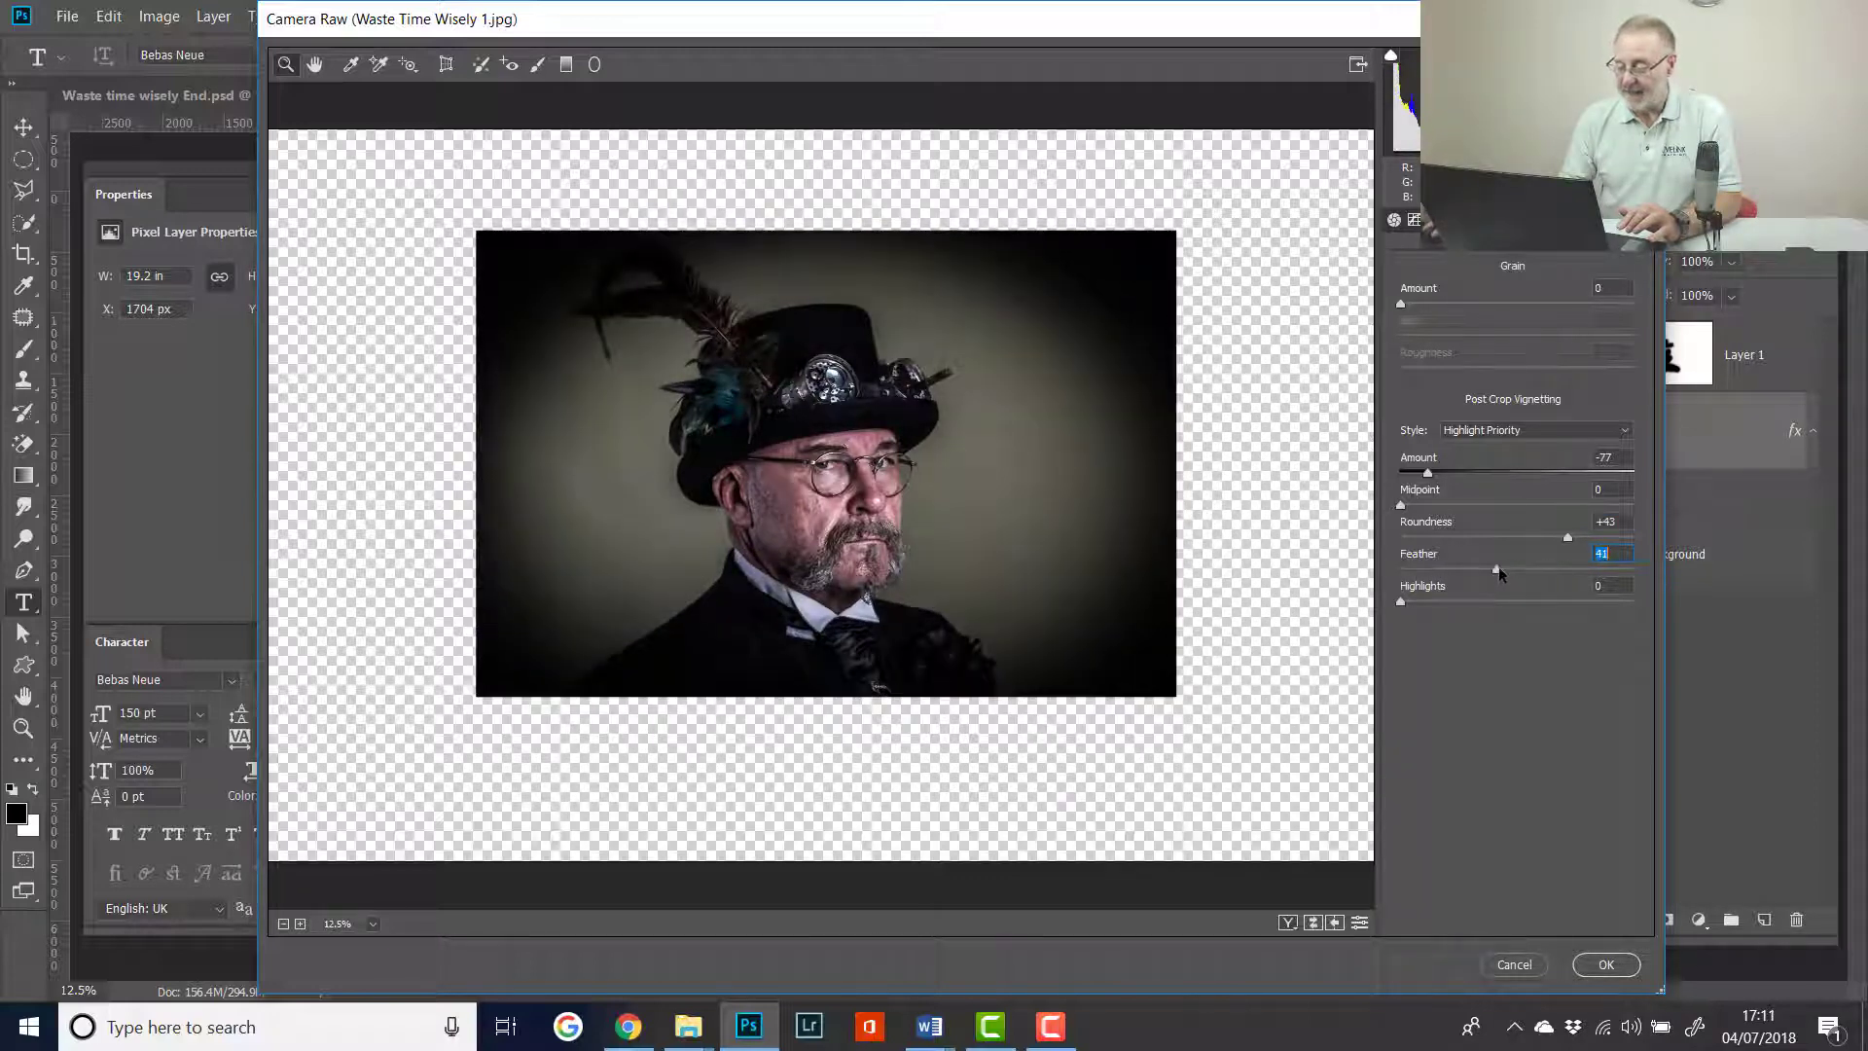
{"action": "left_click_drag", "start_coordinate": [1401, 505], "coordinate": [1485, 510]}
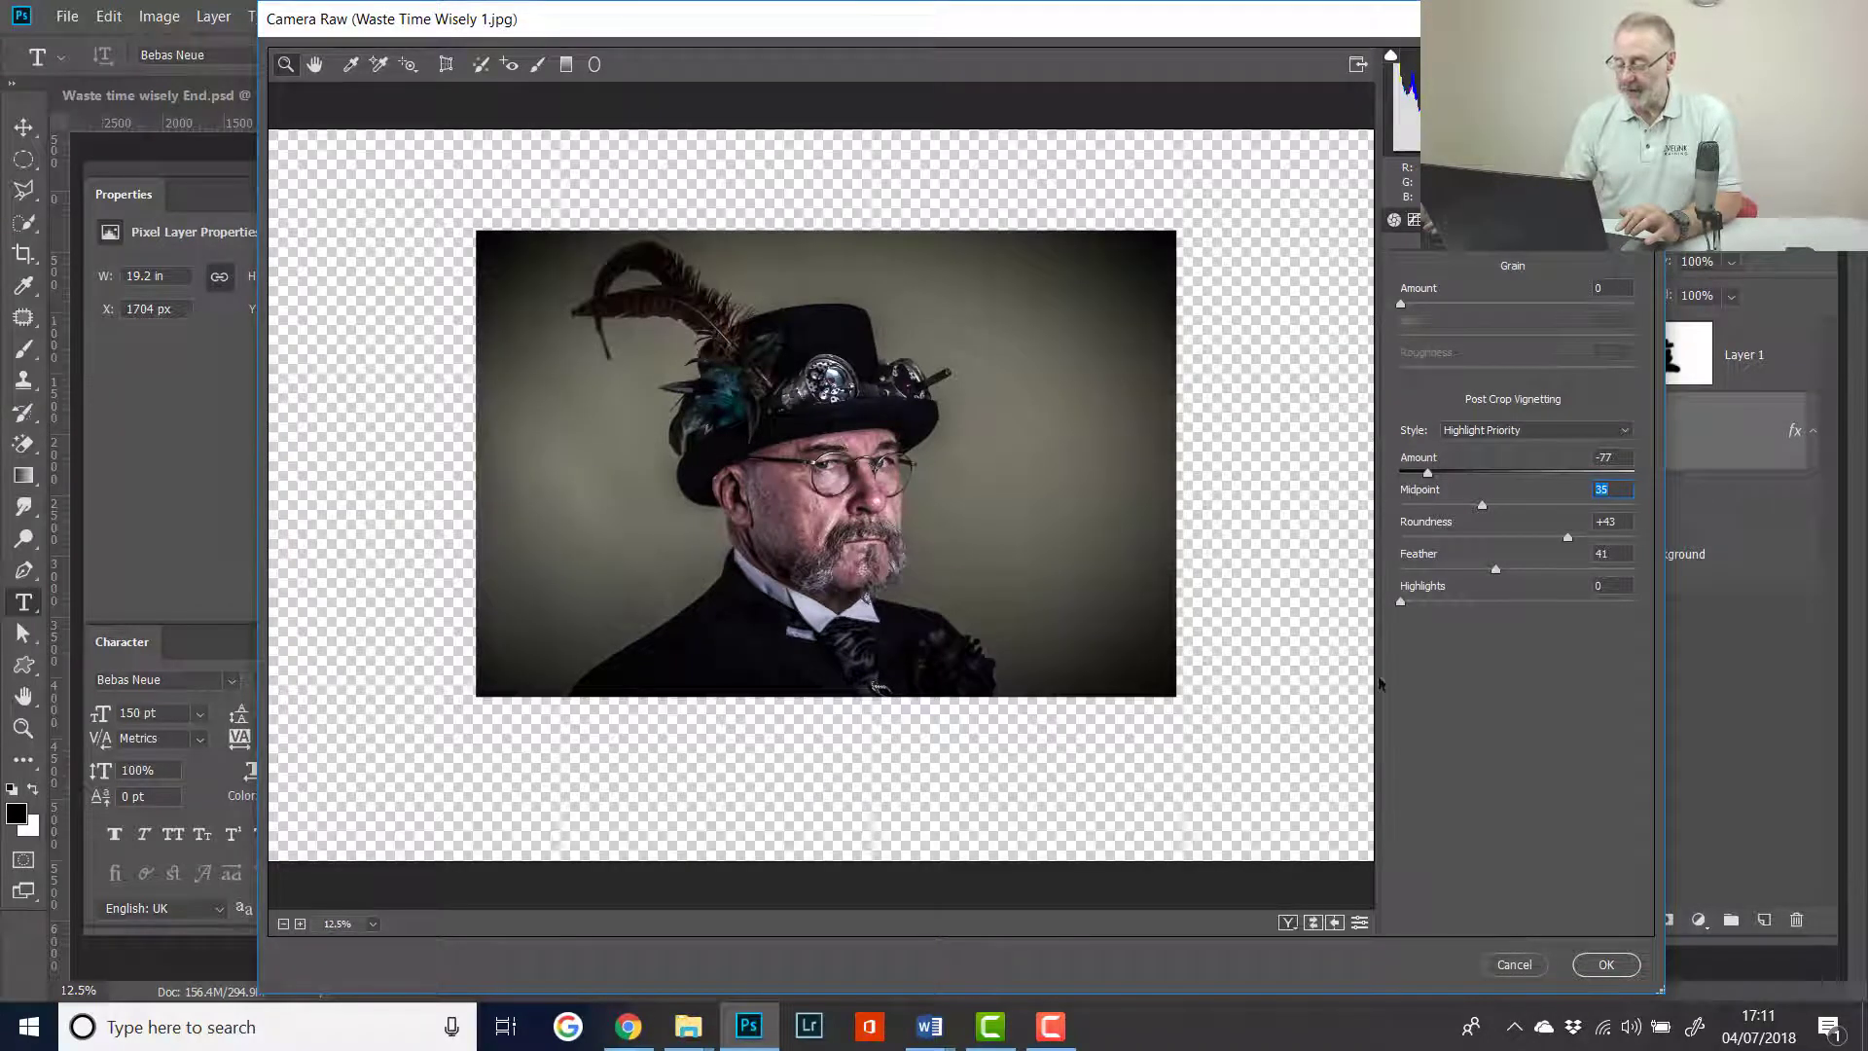
- Apply the Camera Raw edits and zoom the canvas out to 8.33%
{"action": "left_click", "coordinate": [1606, 965]}
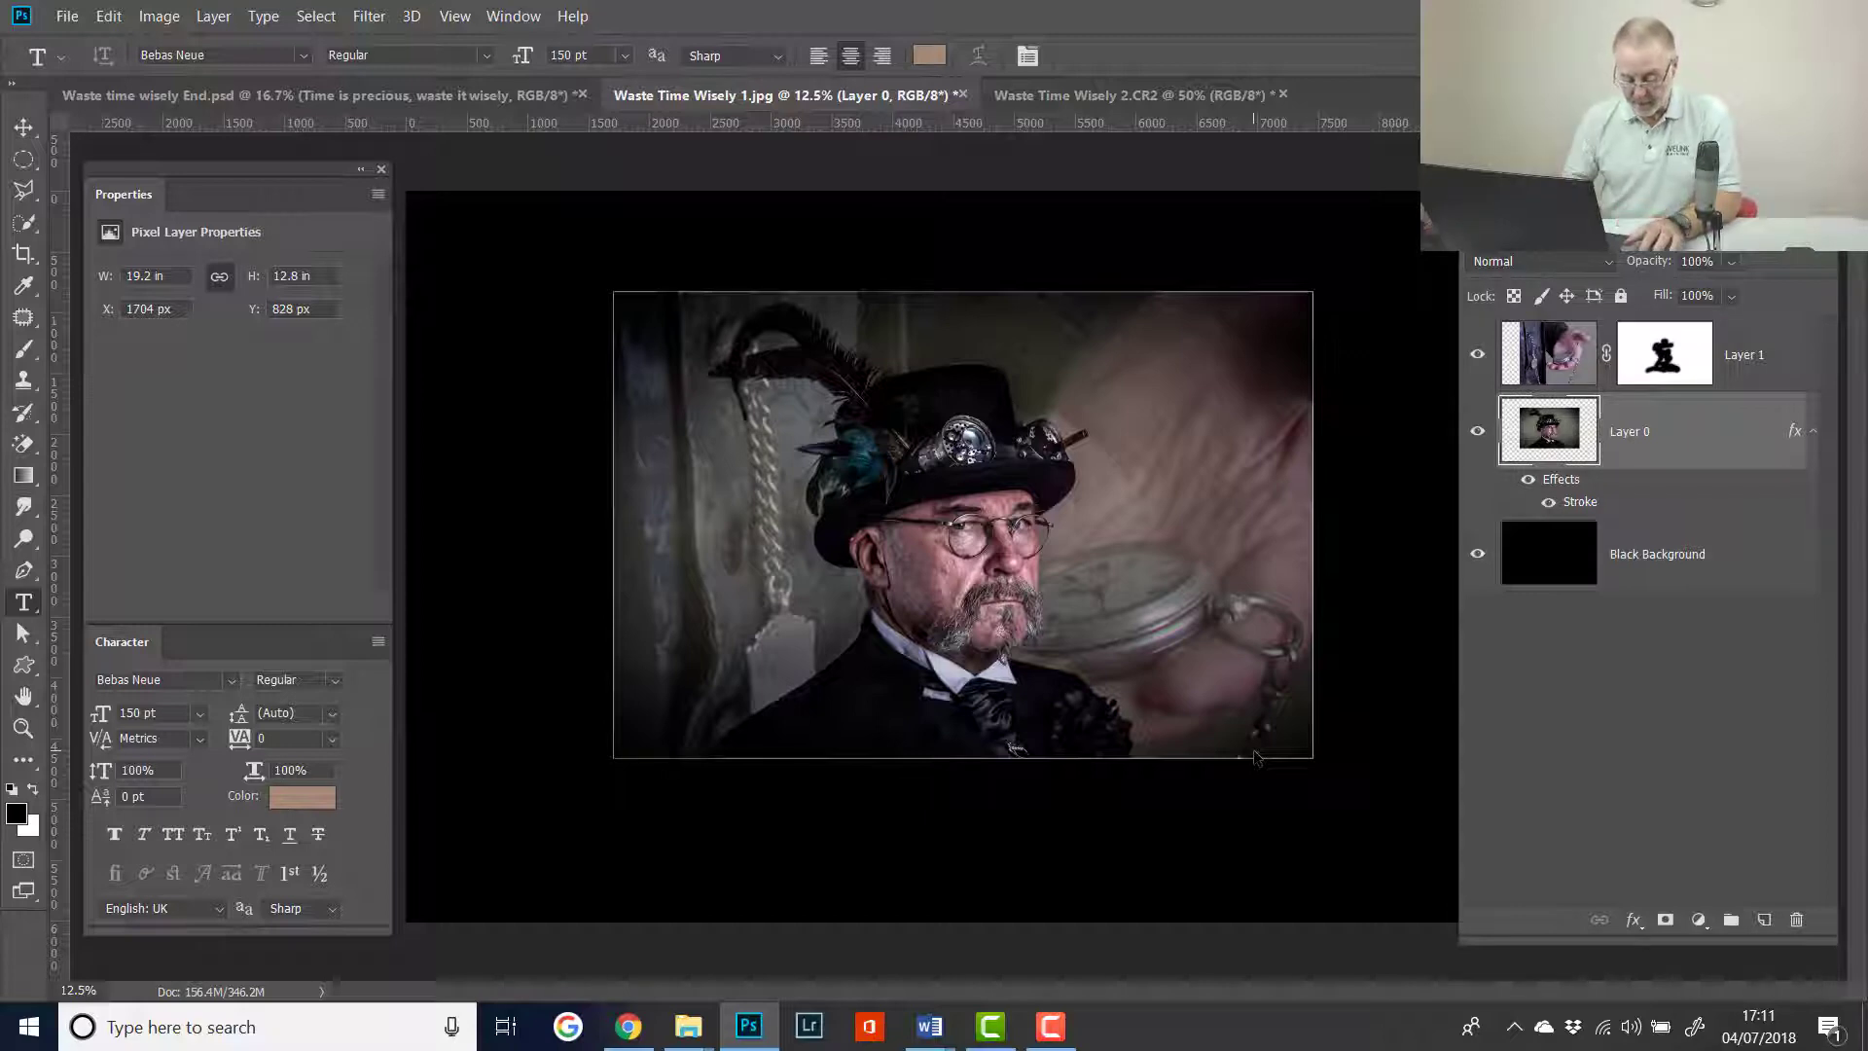
{"action": "key", "text": "ctrl+minus"}
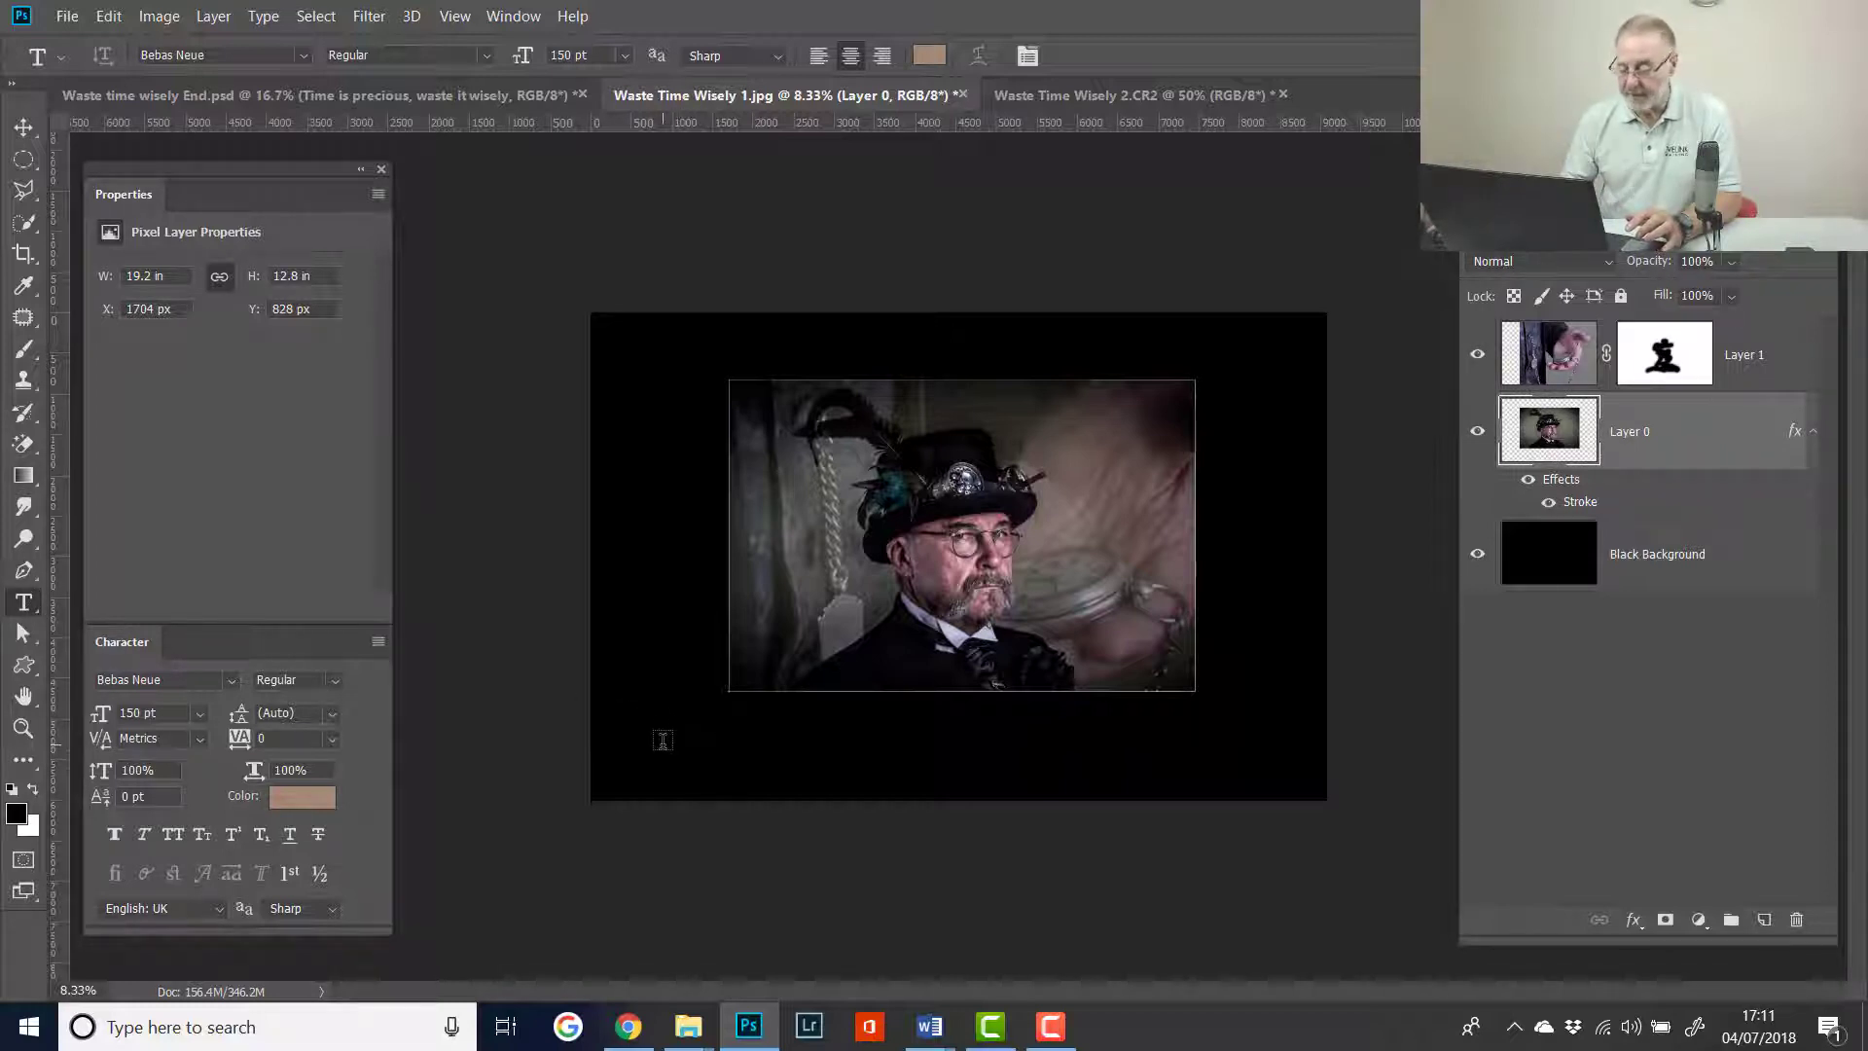
- Type 'TIME IS PRECIOUS, WASTE IT WISELY' below the portrait and shift it right
{"action": "left_click", "coordinate": [662, 741]}
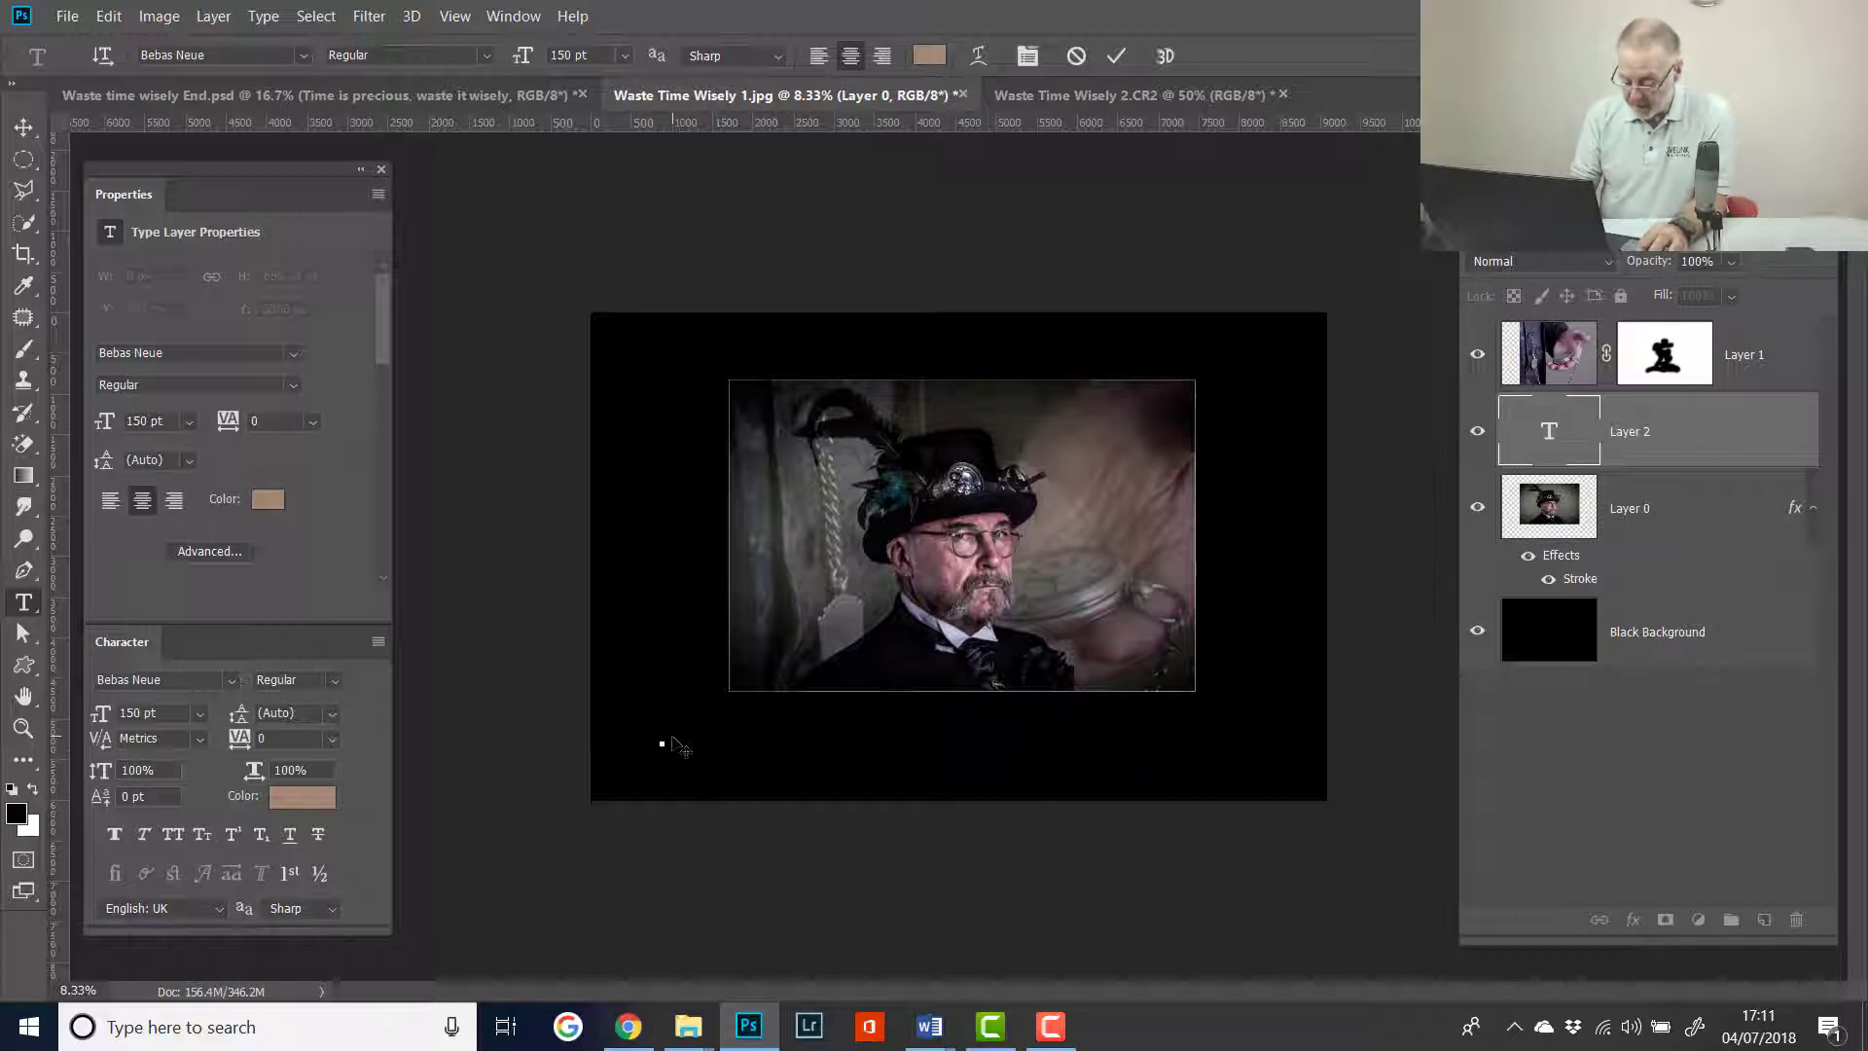
{"action": "type", "text": "Ti"}
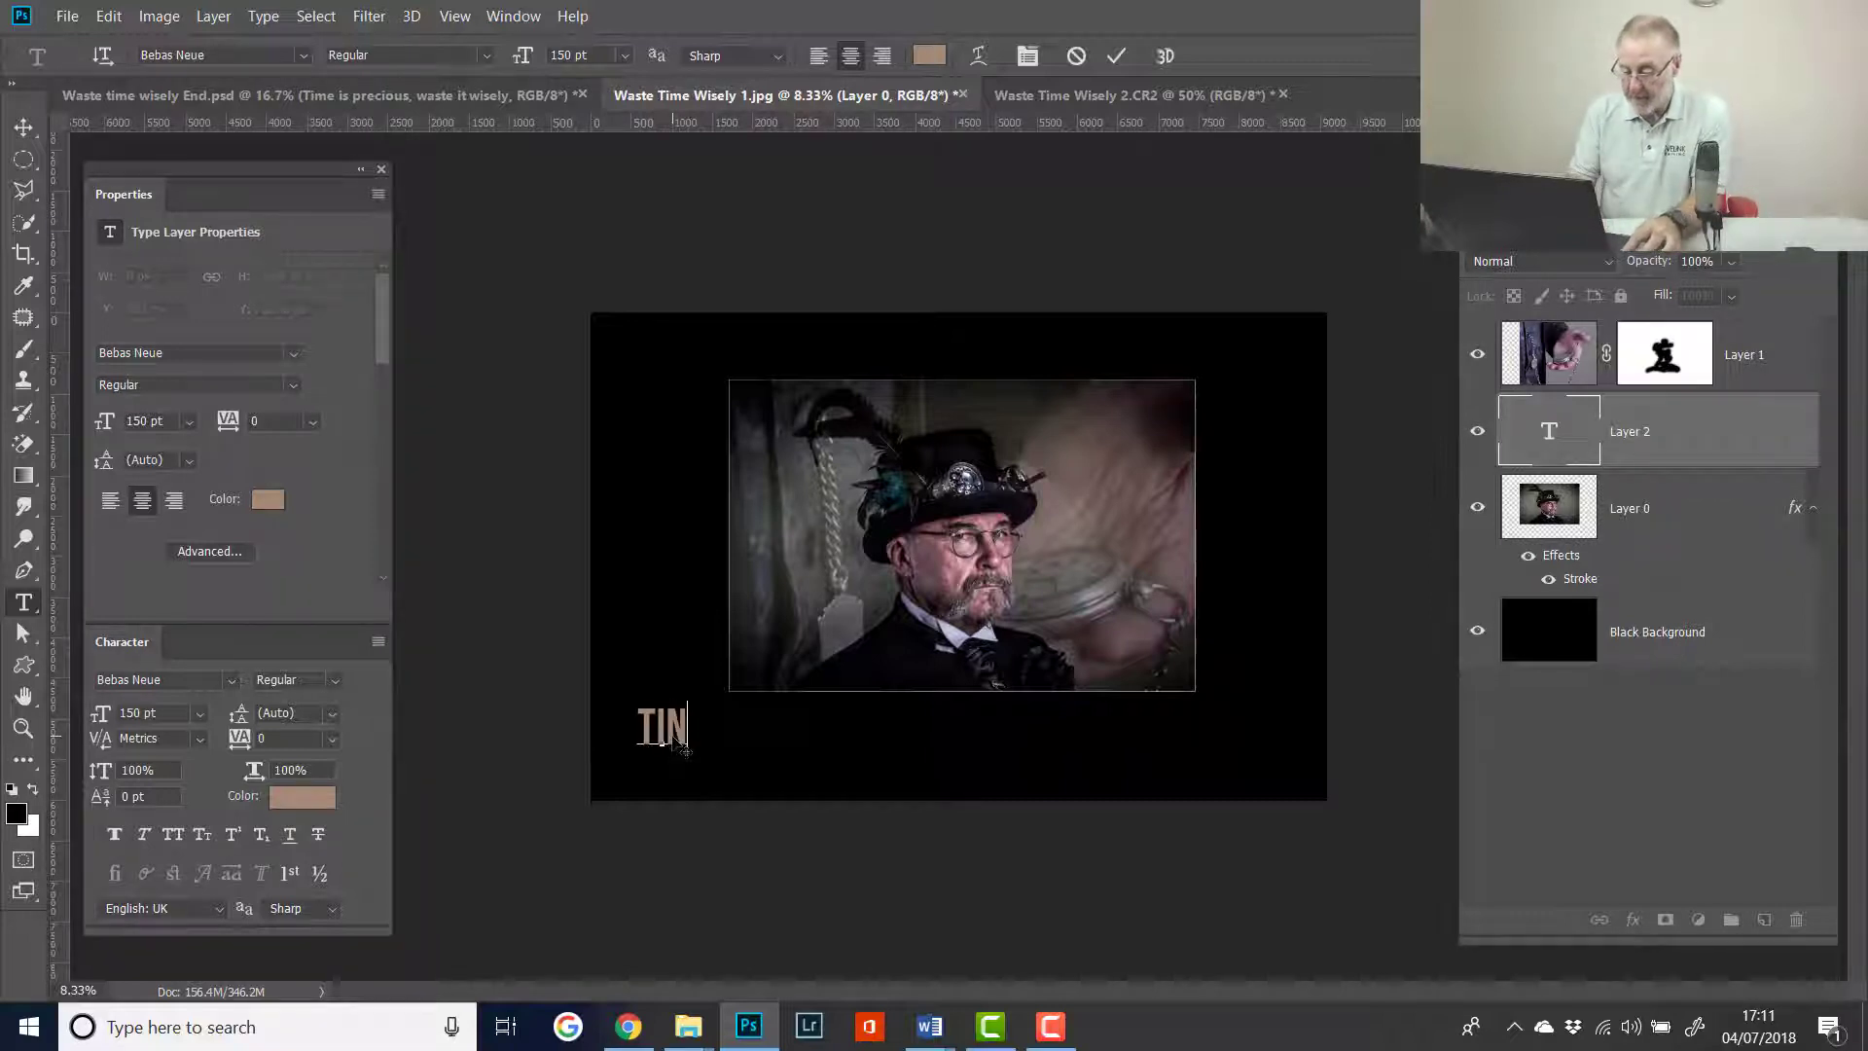
{"action": "type", "text": "e"}
{"action": "key", "text": "BackSpace"}
{"action": "key", "text": "BackSpace"}
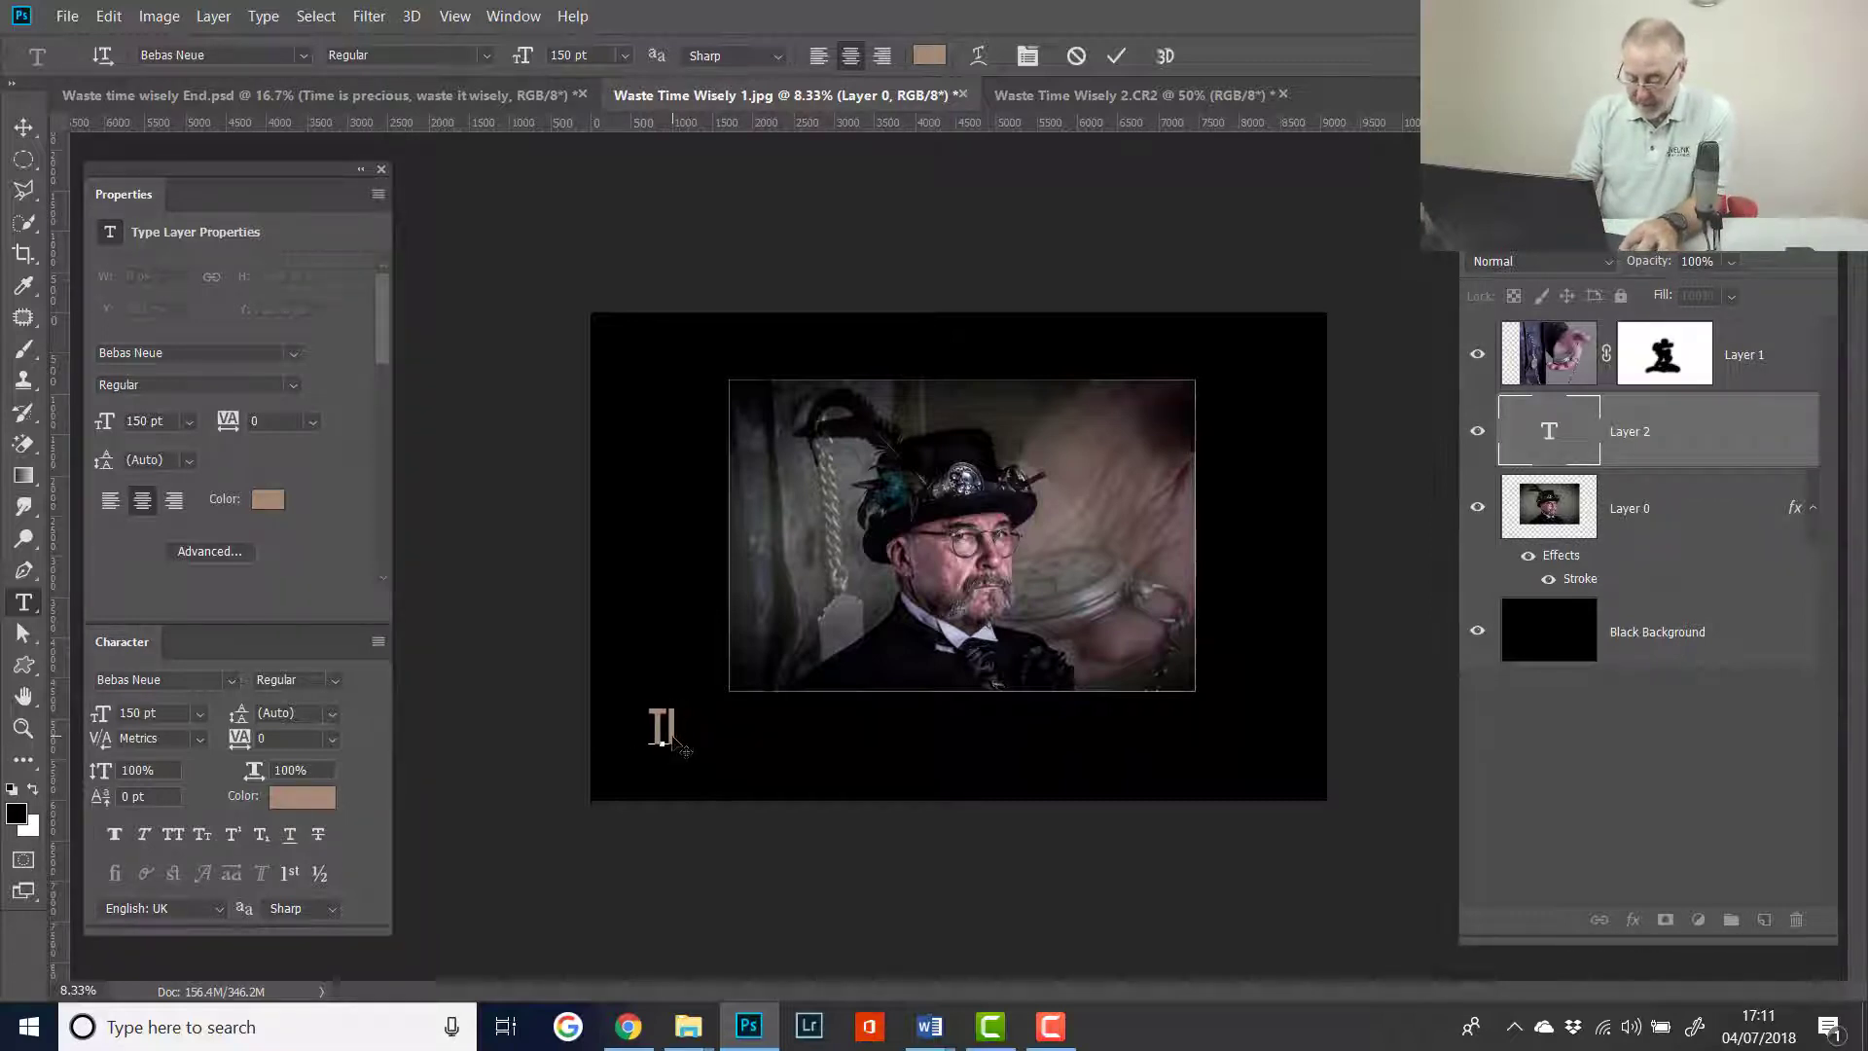
{"action": "type", "text": "me is precious"}
{"action": "type", "text": ","}
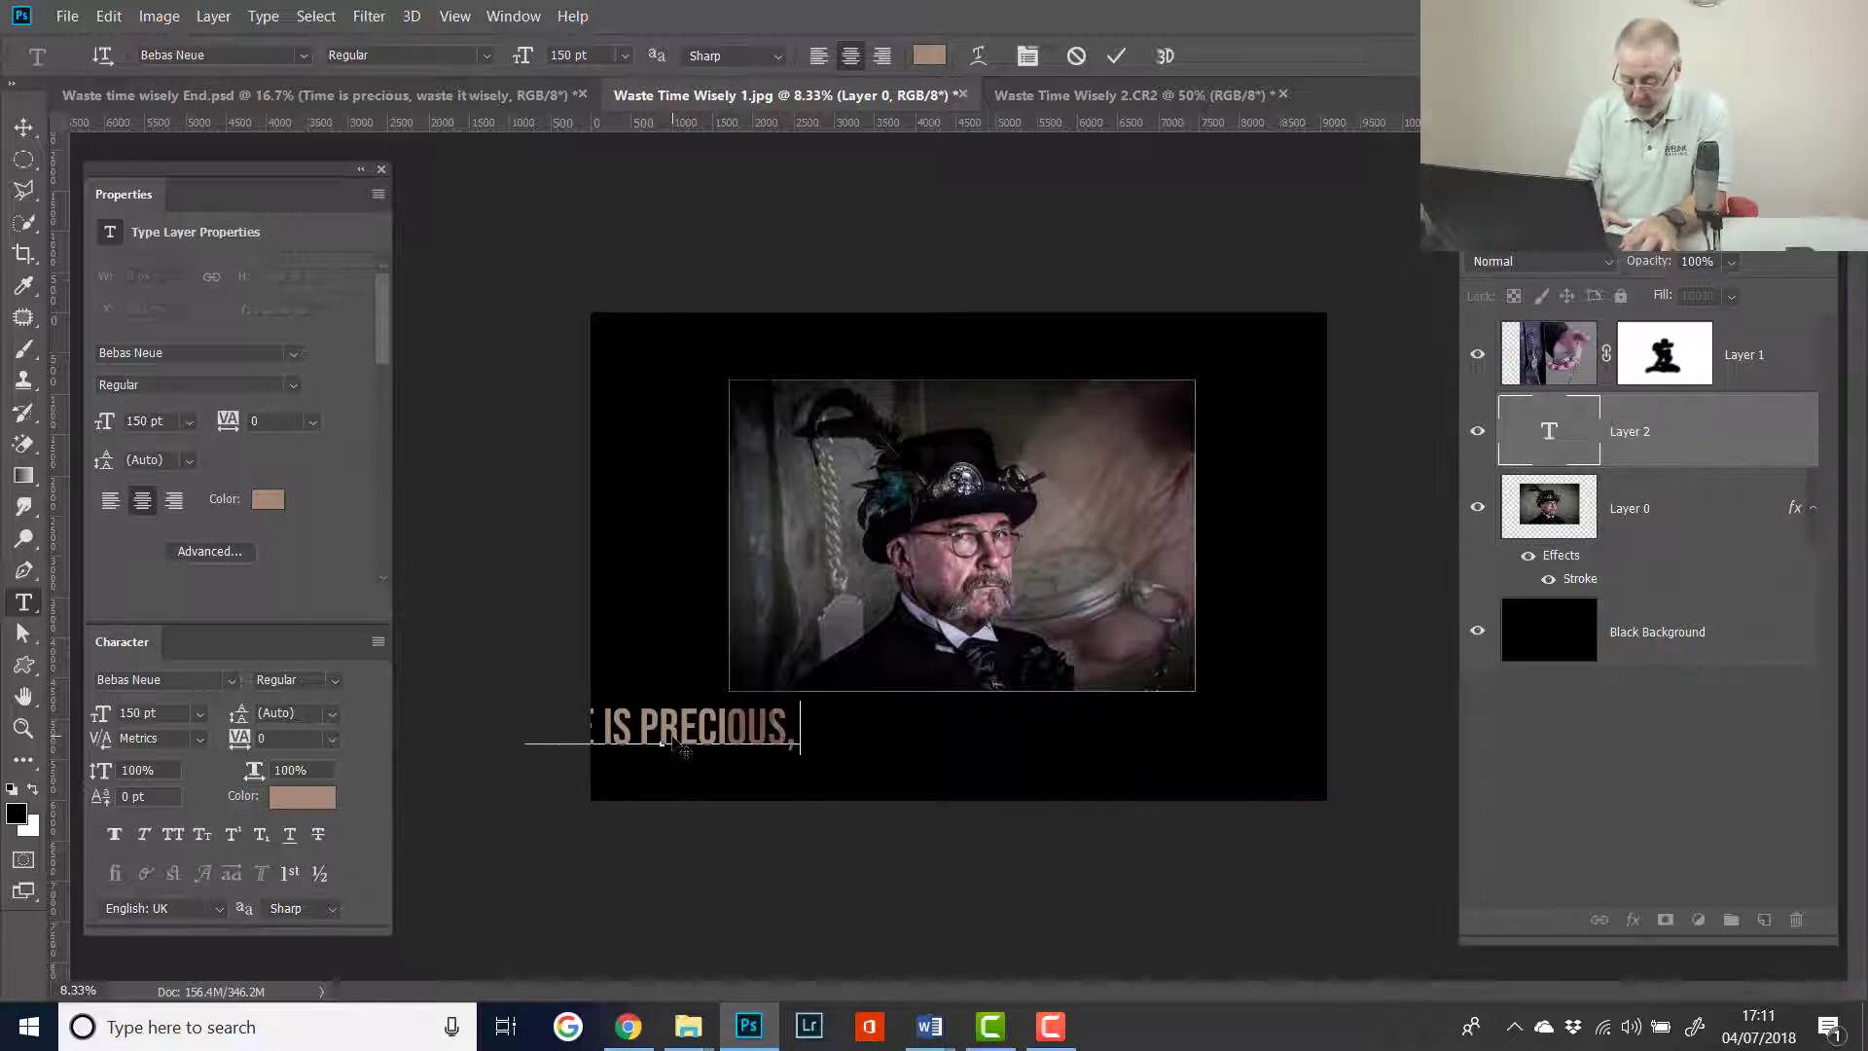
{"action": "type", "text": " waste it wisely"}
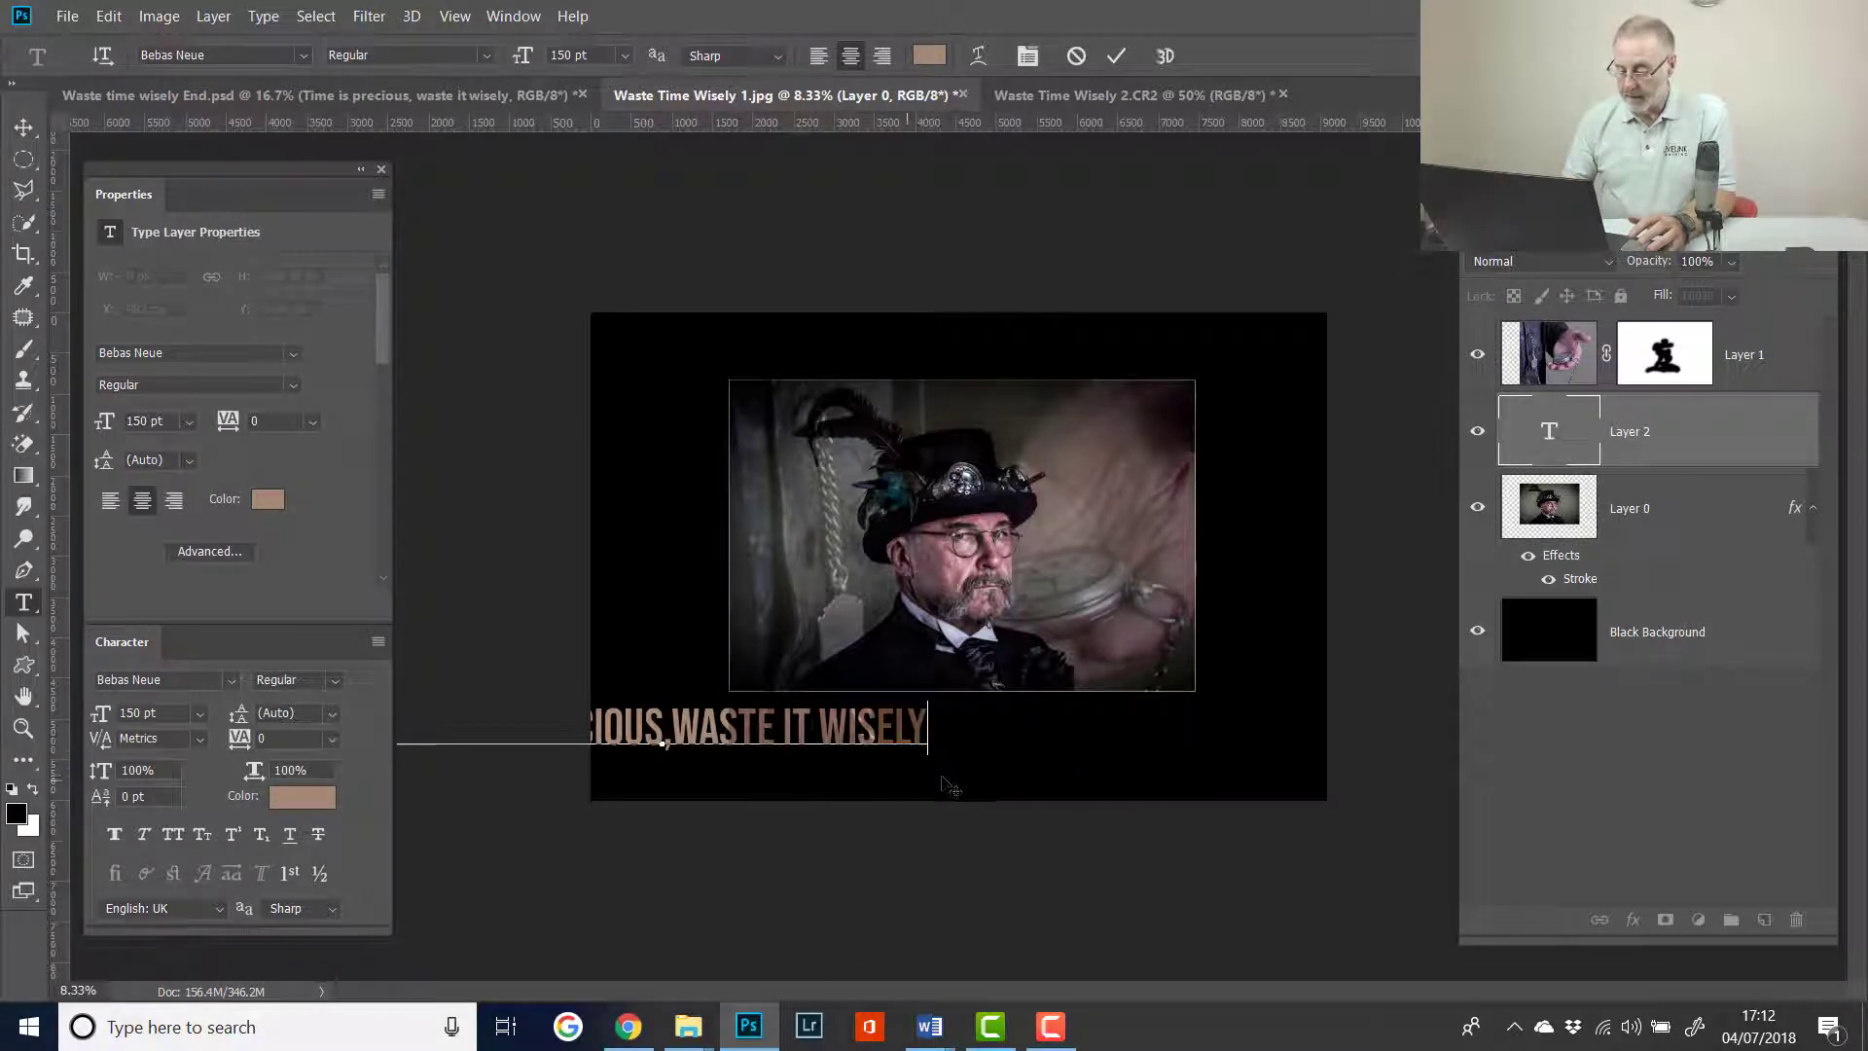
{"action": "left_click_drag", "start_coordinate": [951, 784], "coordinate": [1200, 784]}
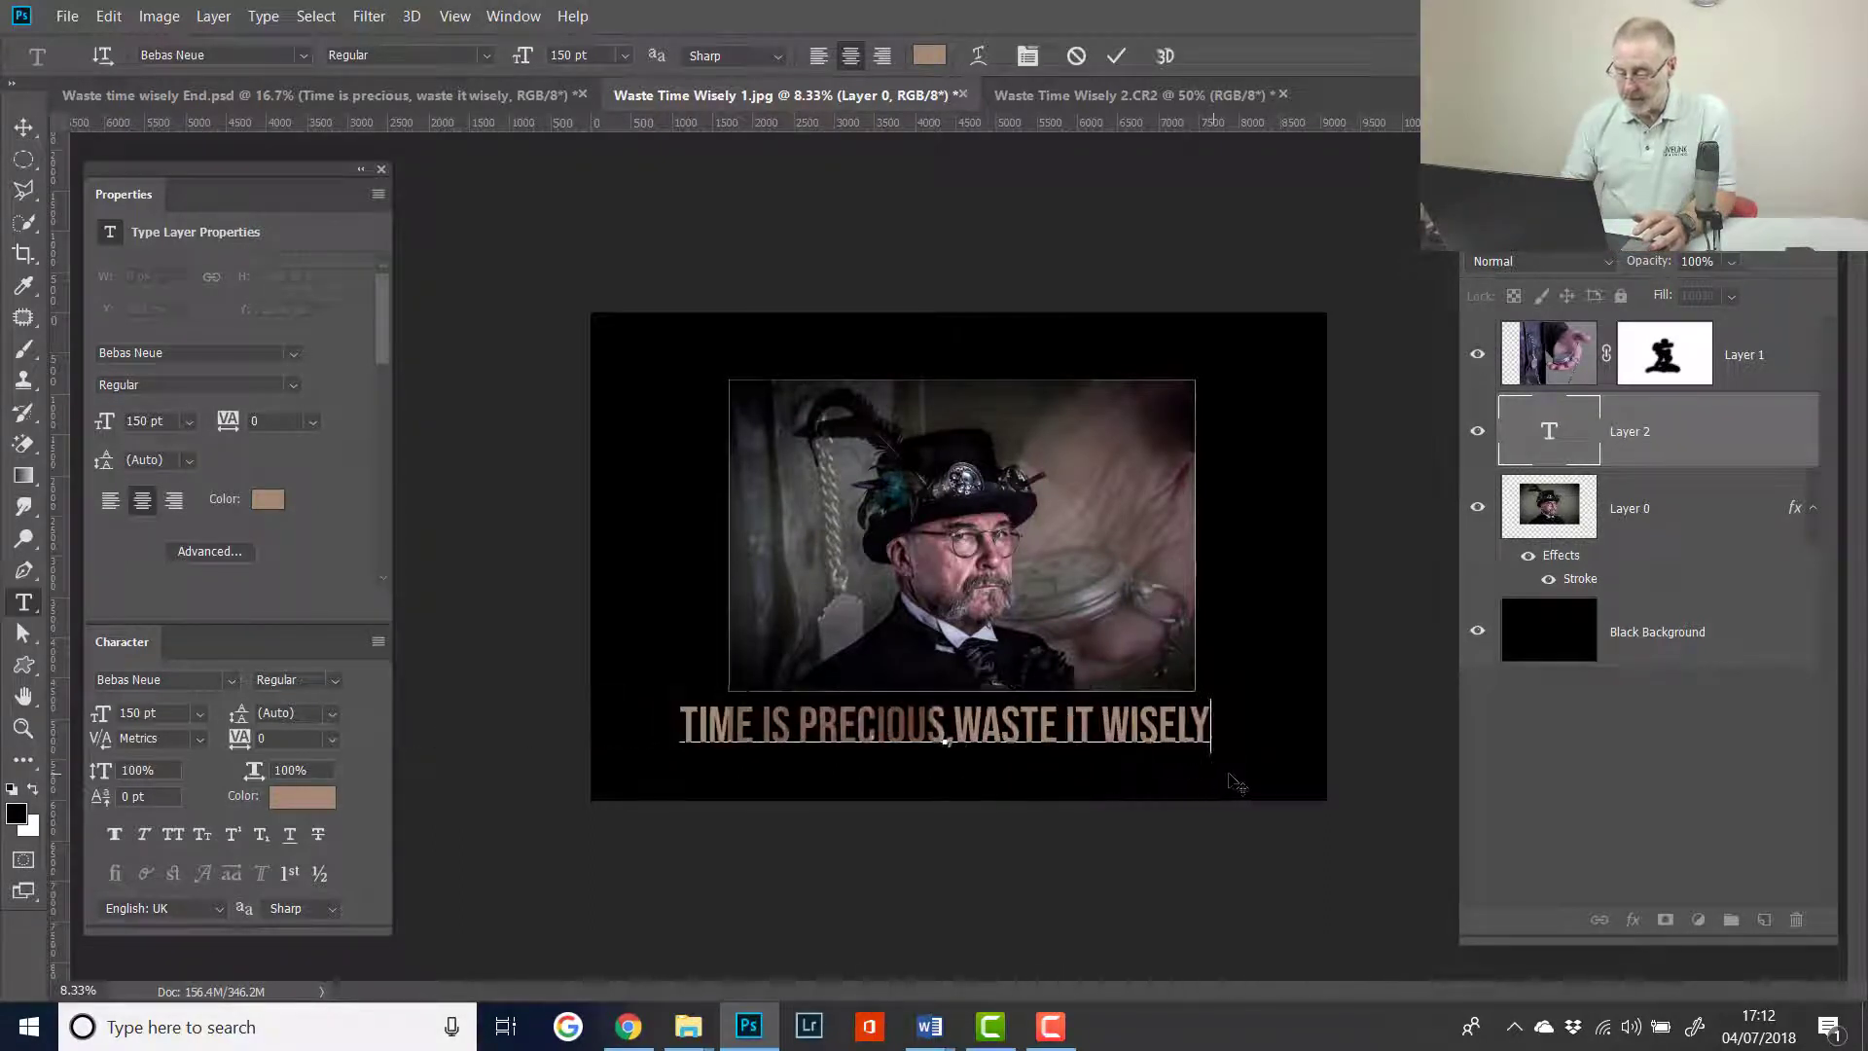
{"action": "key", "text": "ctrl+Return"}
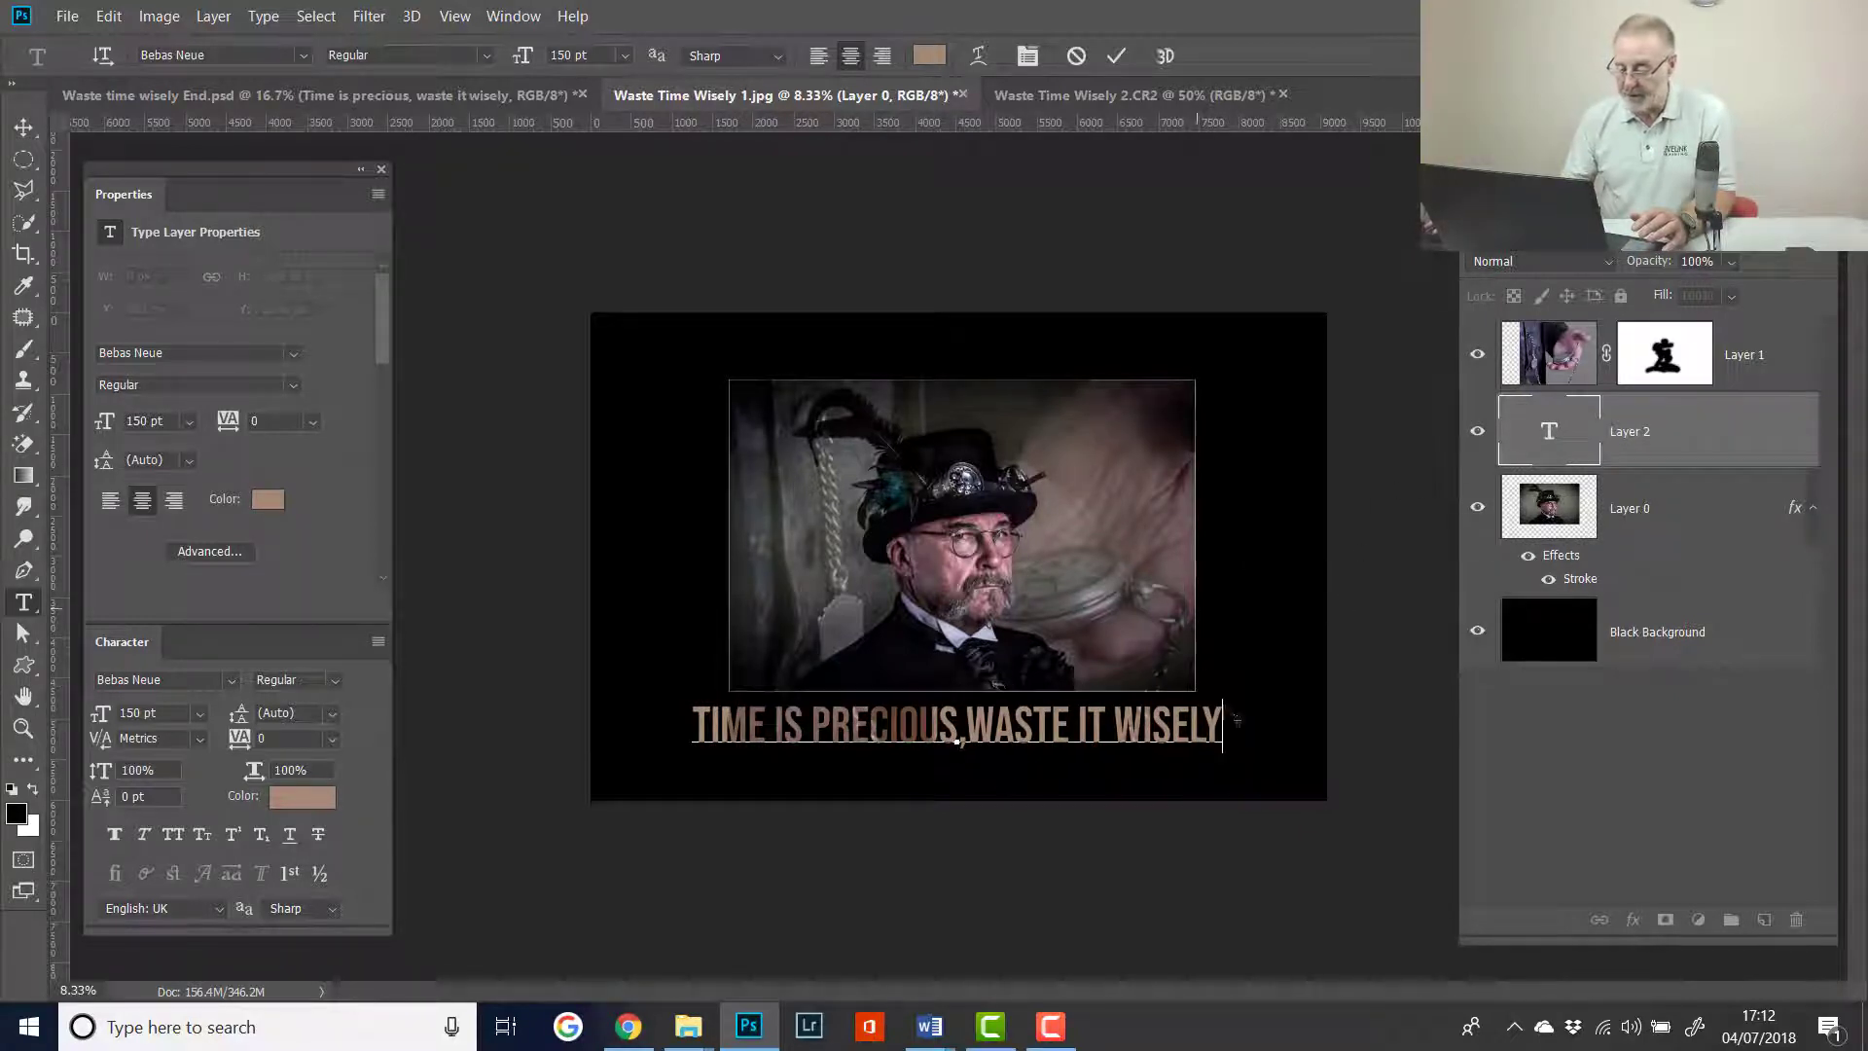
- Commit the caption and move its text layer above Layer 1 to the top
{"action": "left_click", "coordinate": [1294, 851]}
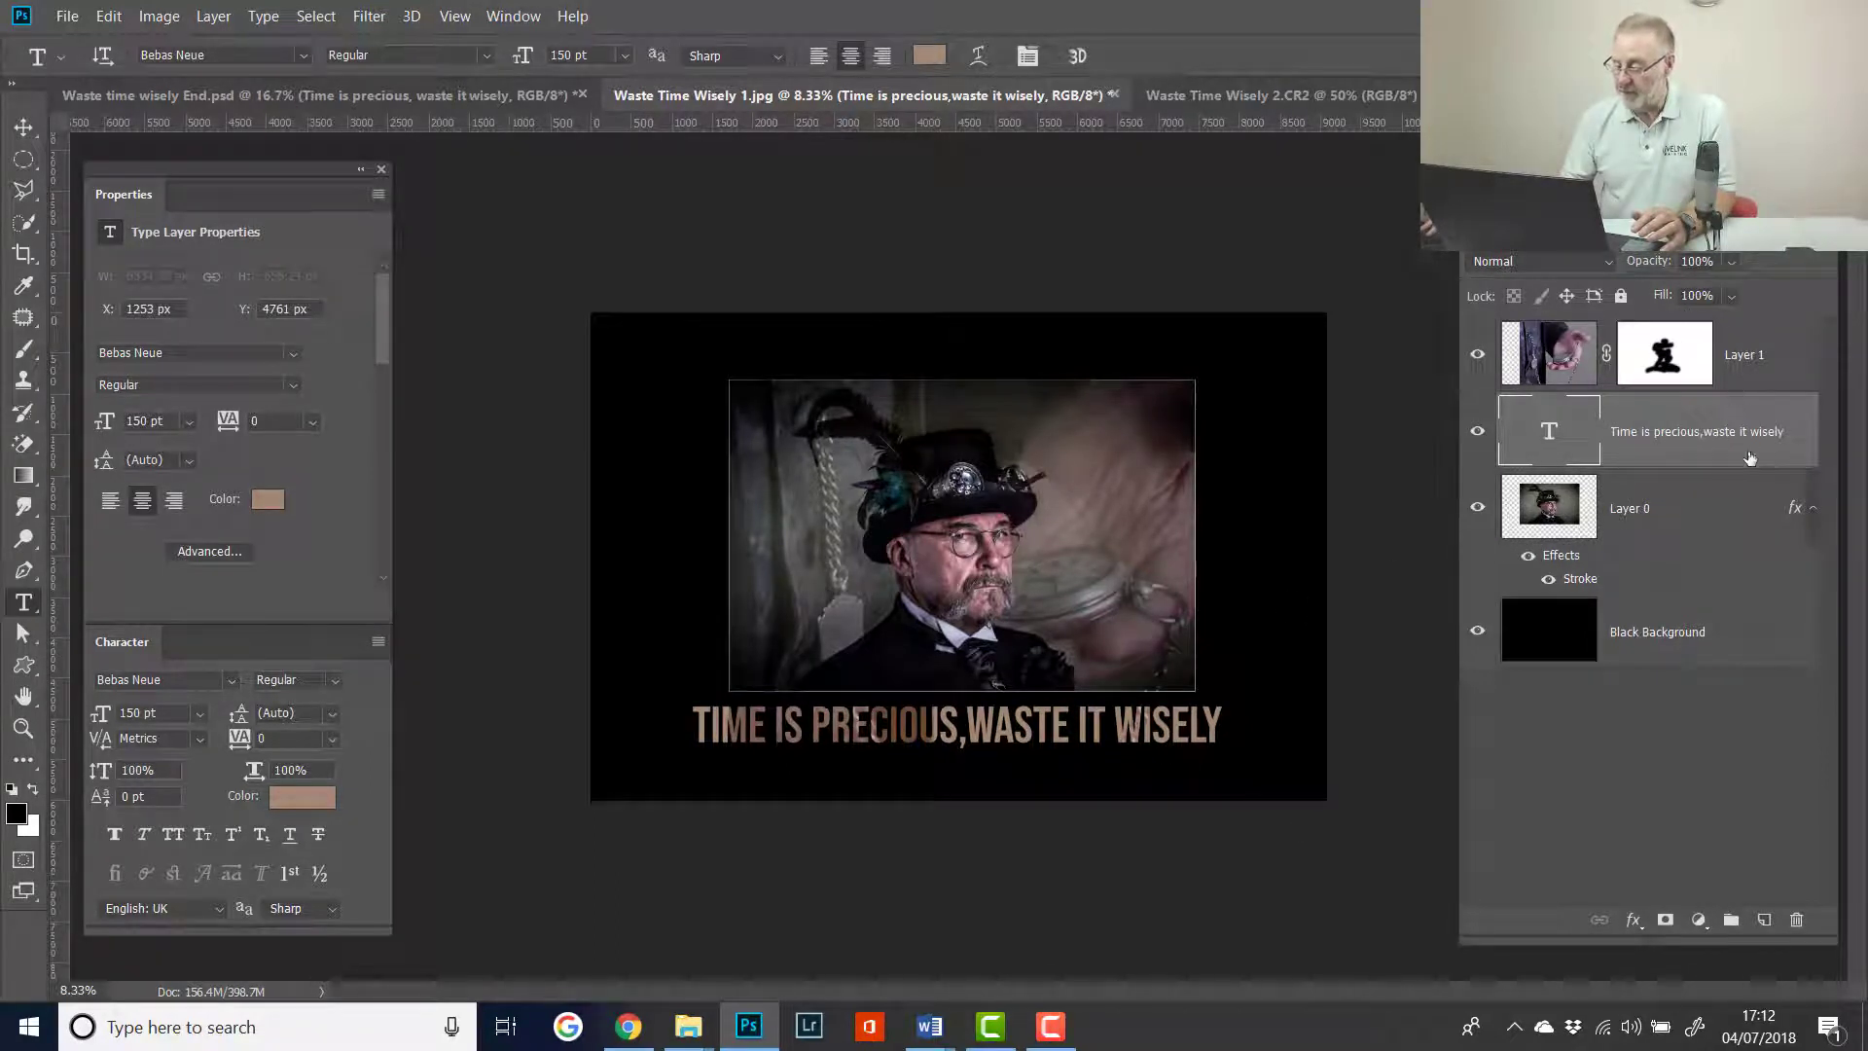
{"action": "left_click_drag", "start_coordinate": [1743, 458], "coordinate": [1703, 343]}
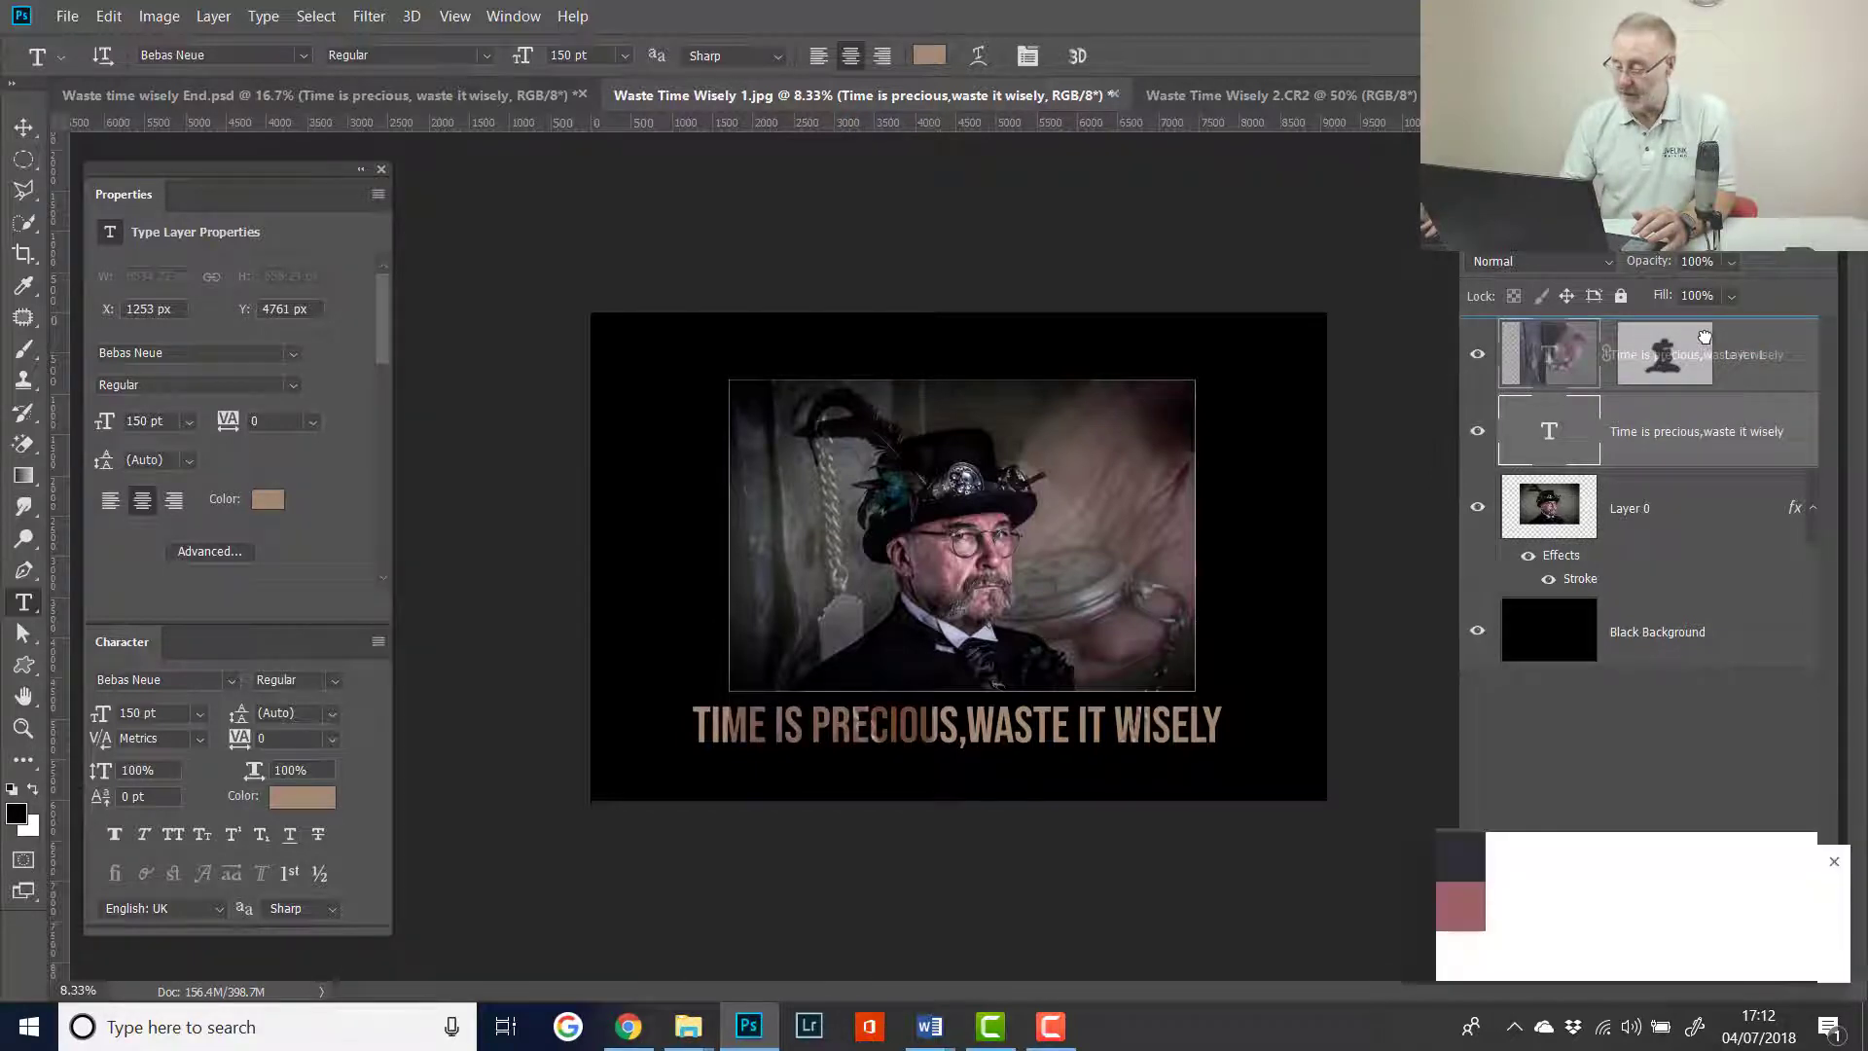
{"action": "left_click_drag", "start_coordinate": [1702, 339], "coordinate": [1703, 345]}
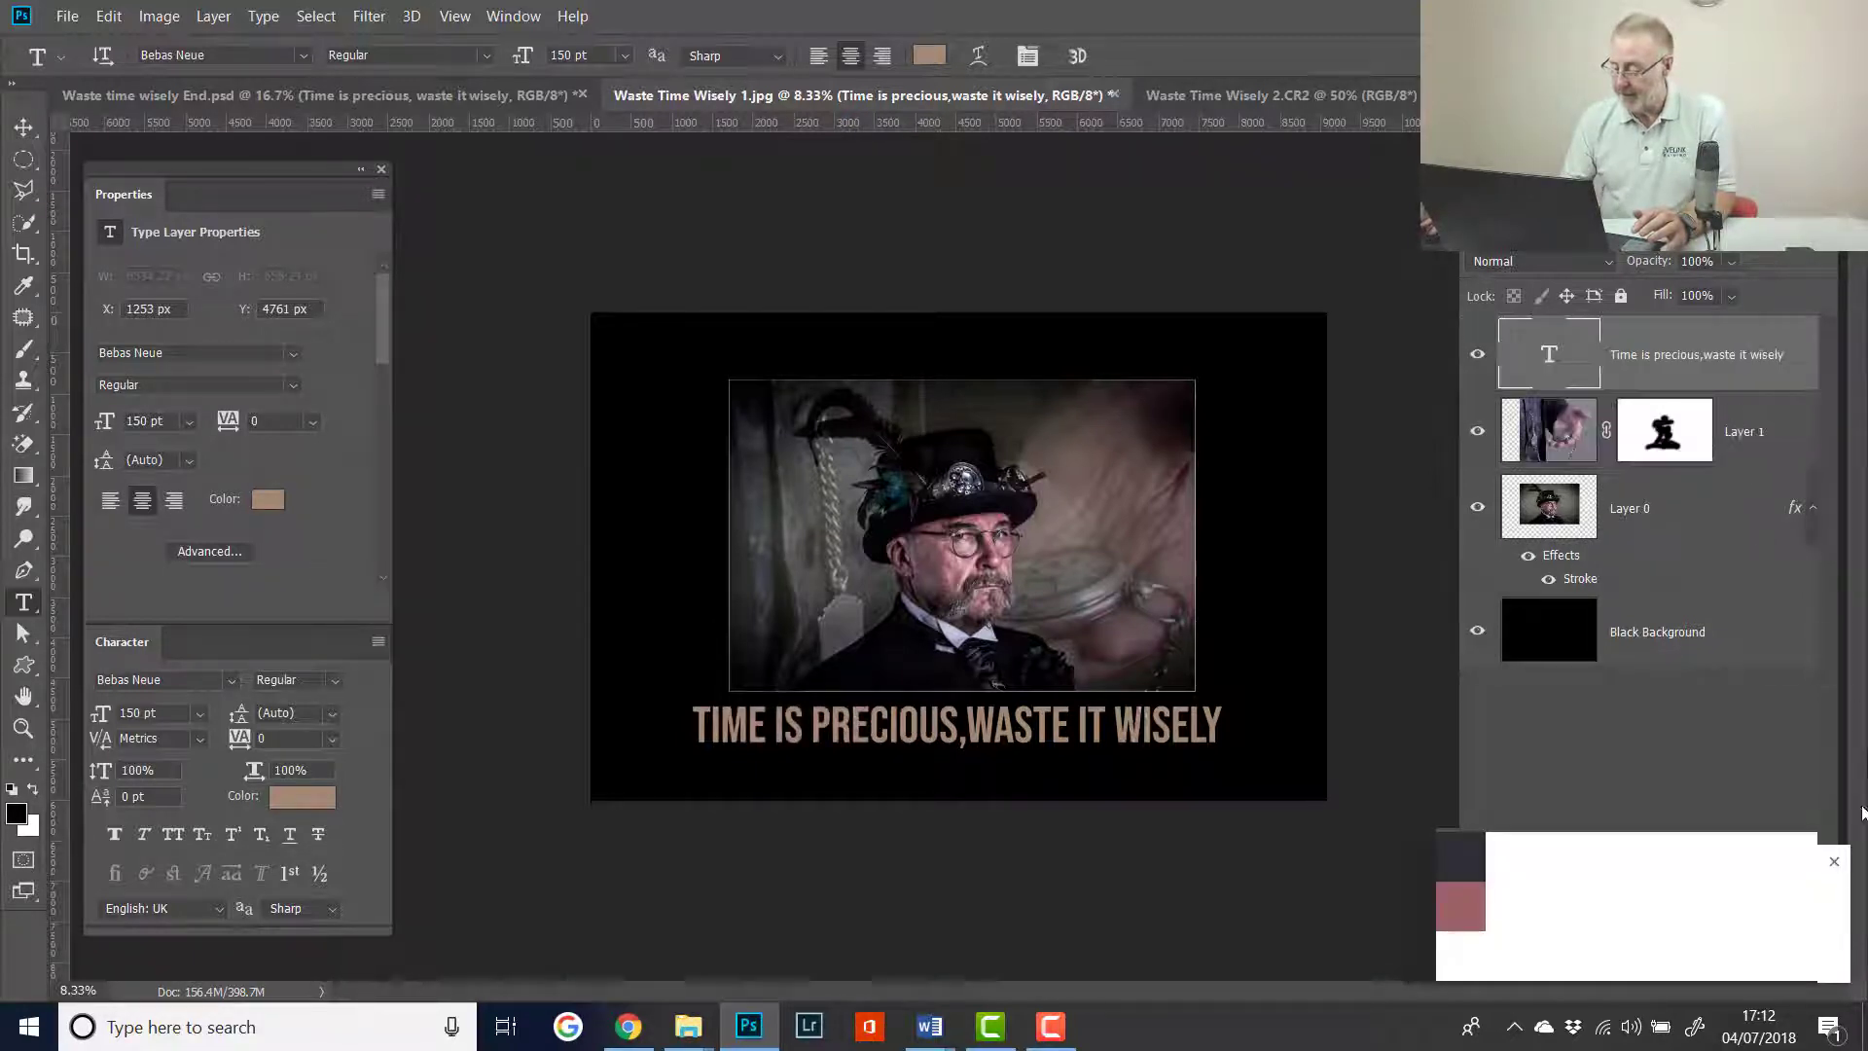
{"action": "left_click", "coordinate": [1833, 865]}
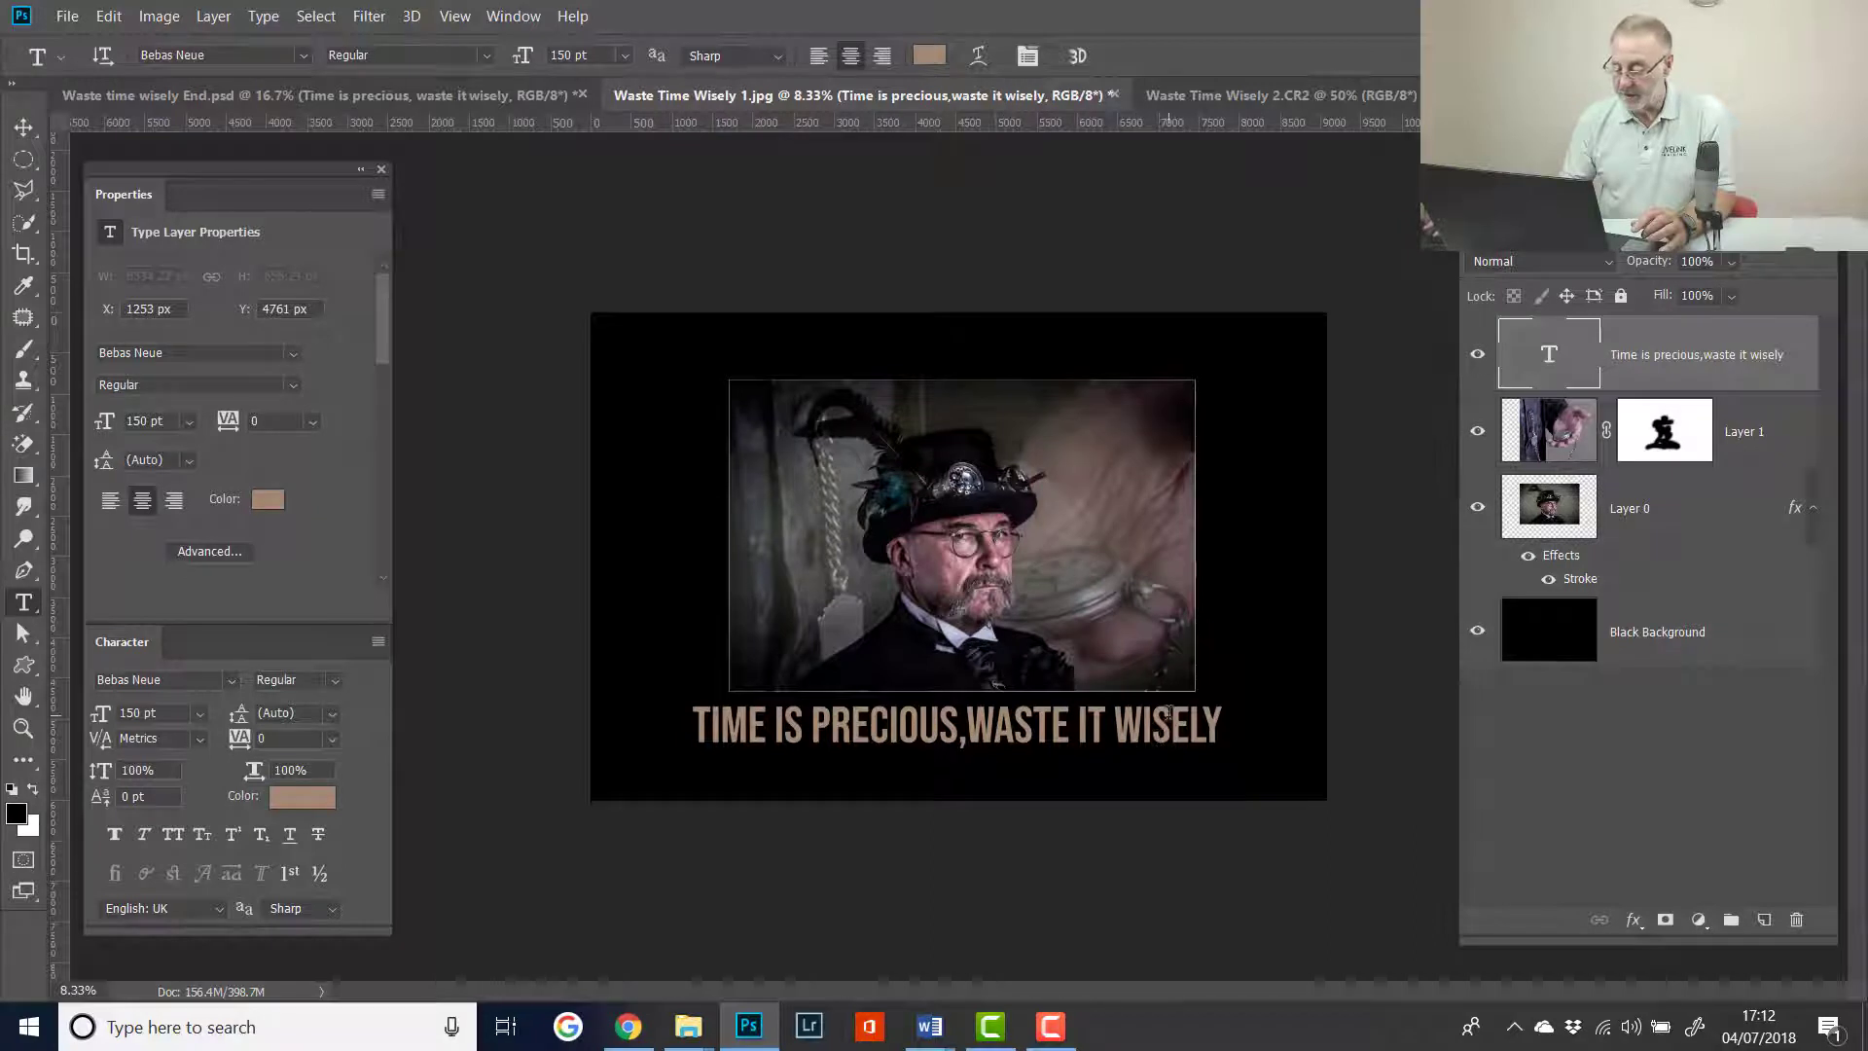
{"action": "left_click", "coordinate": [1170, 727]}
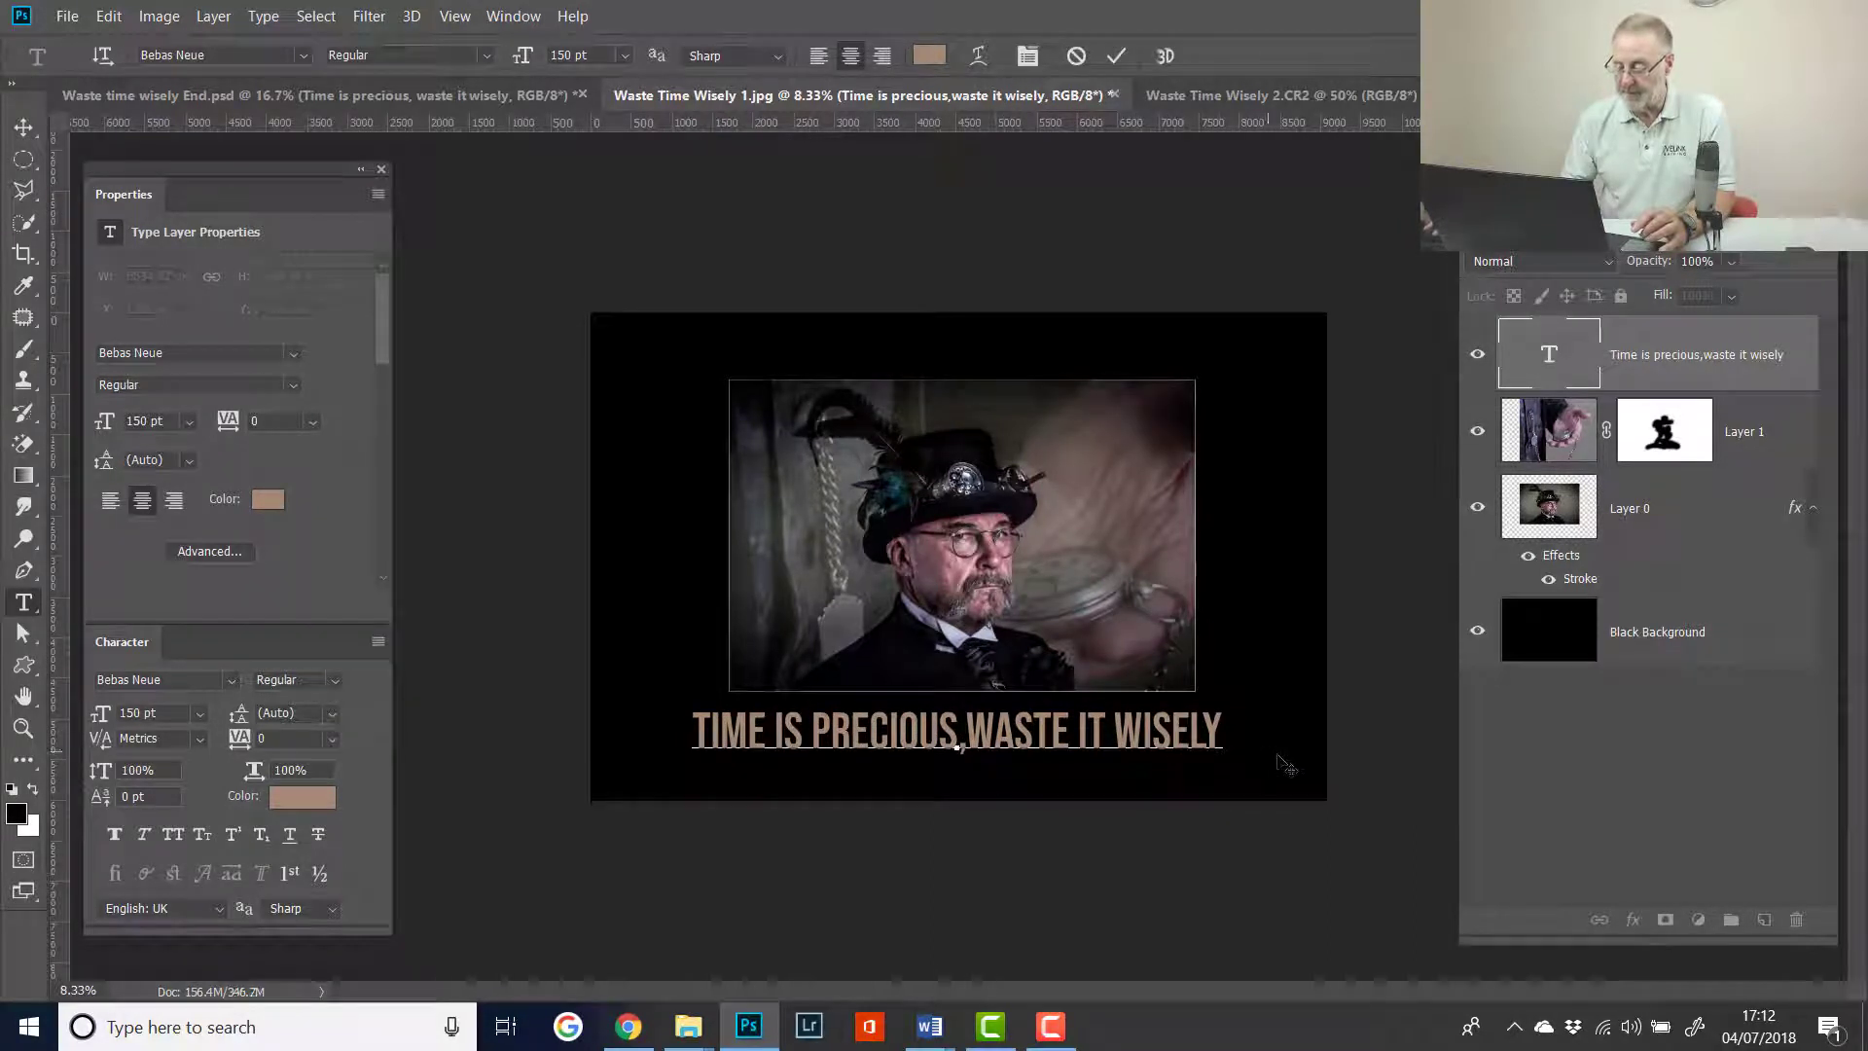
{"action": "left_click", "coordinate": [1361, 751]}
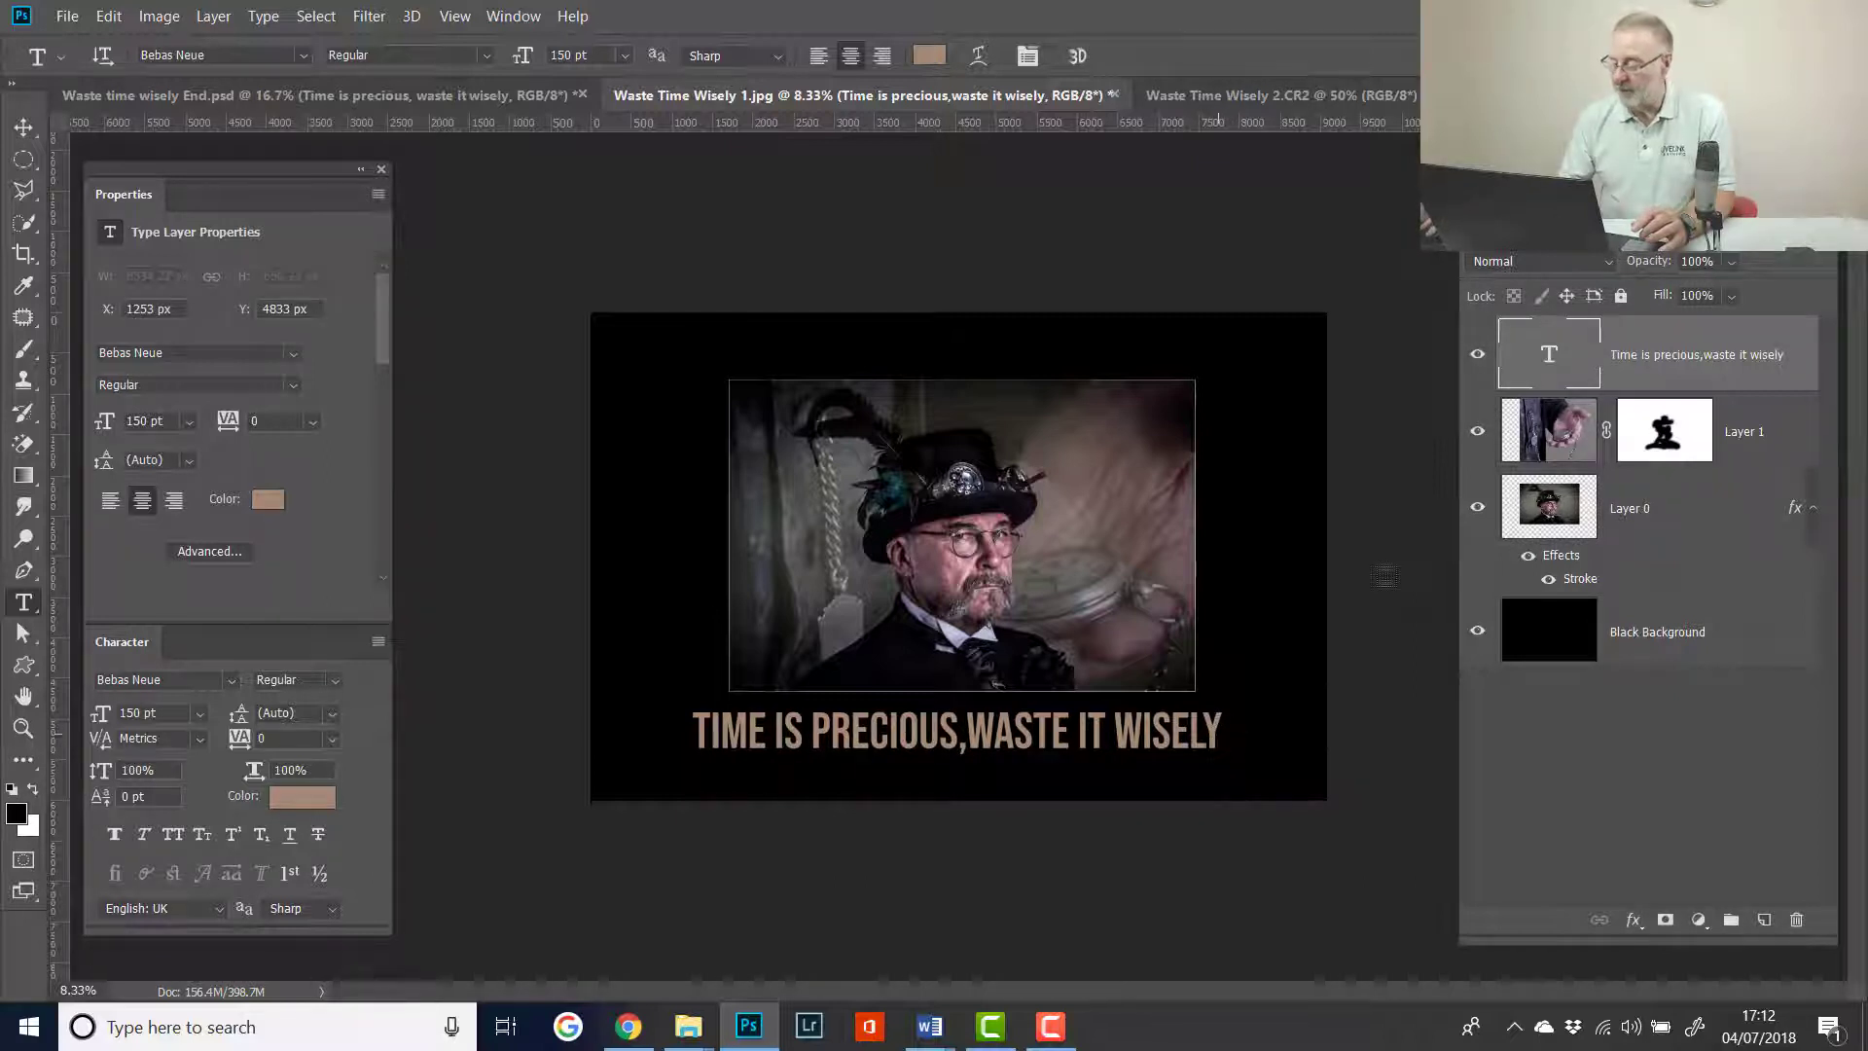
- Add a white drop shadow to the caption: Distance 19, Spread 21, Opacity 92%
{"action": "double_click", "coordinate": [1801, 376]}
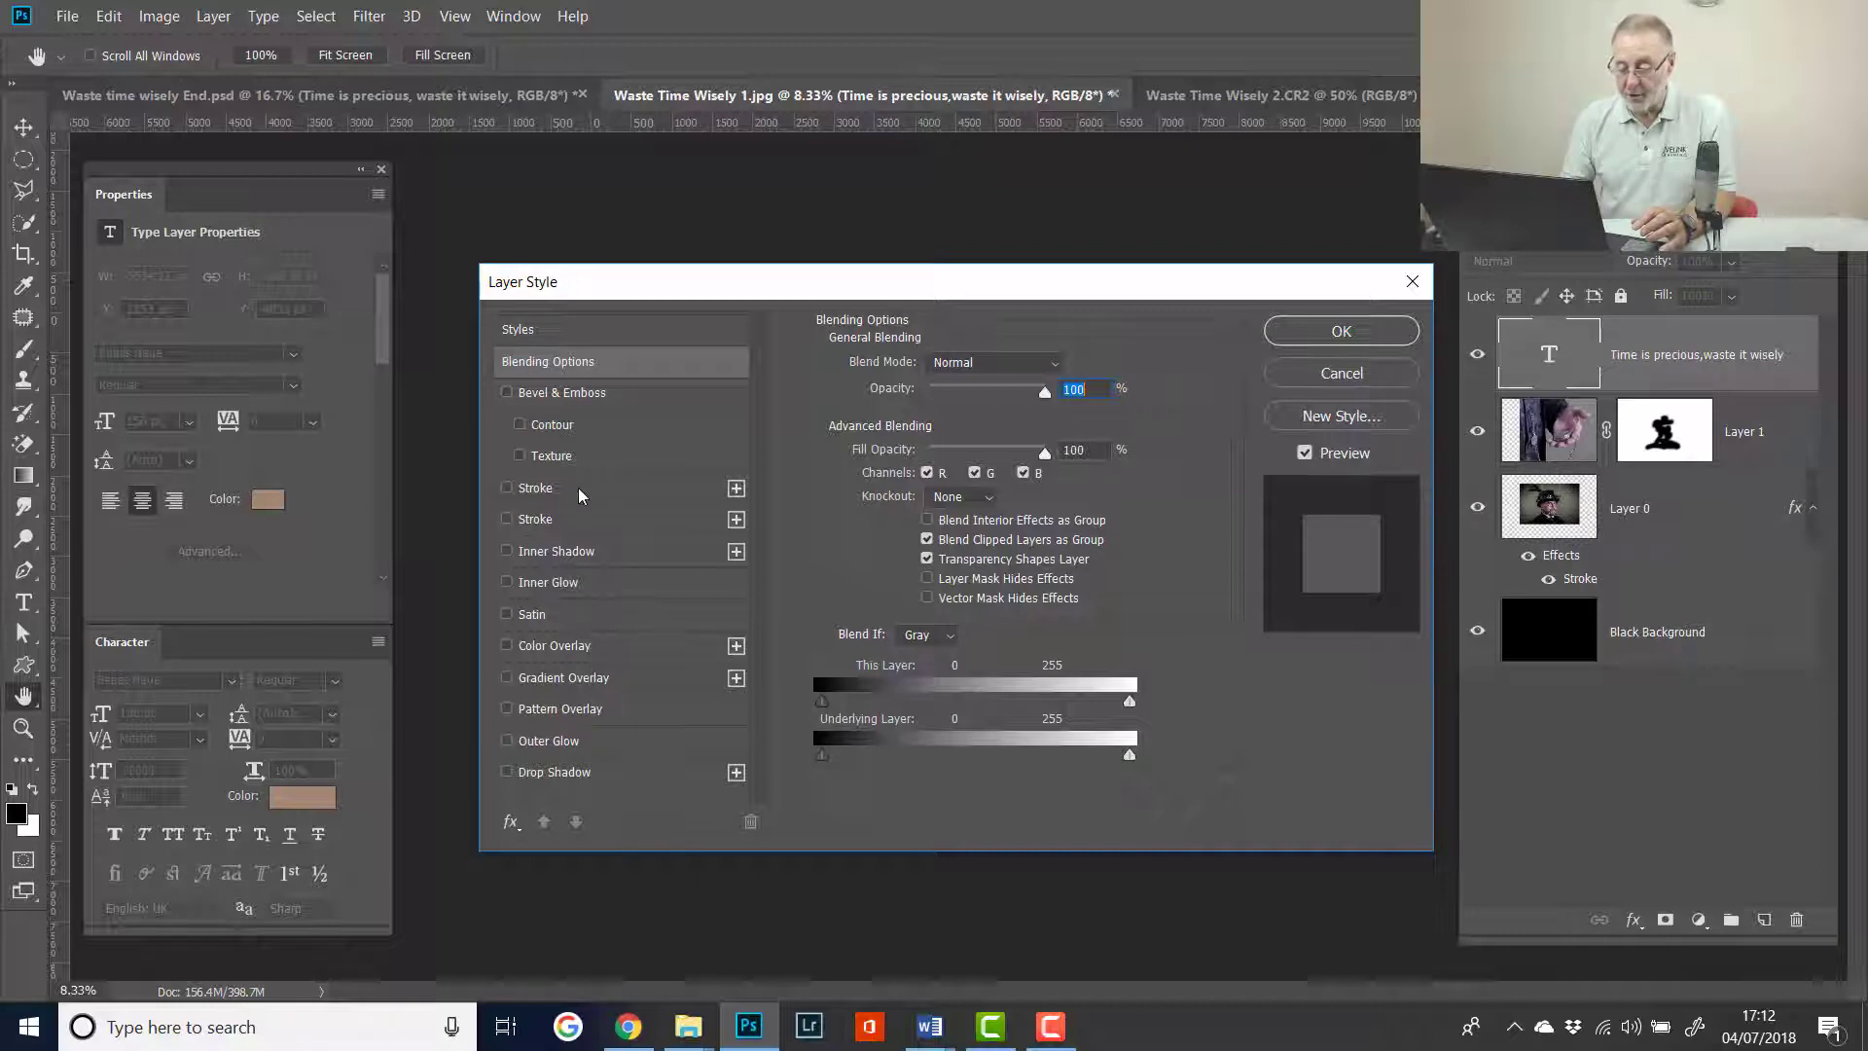
{"action": "left_click", "coordinate": [569, 773]}
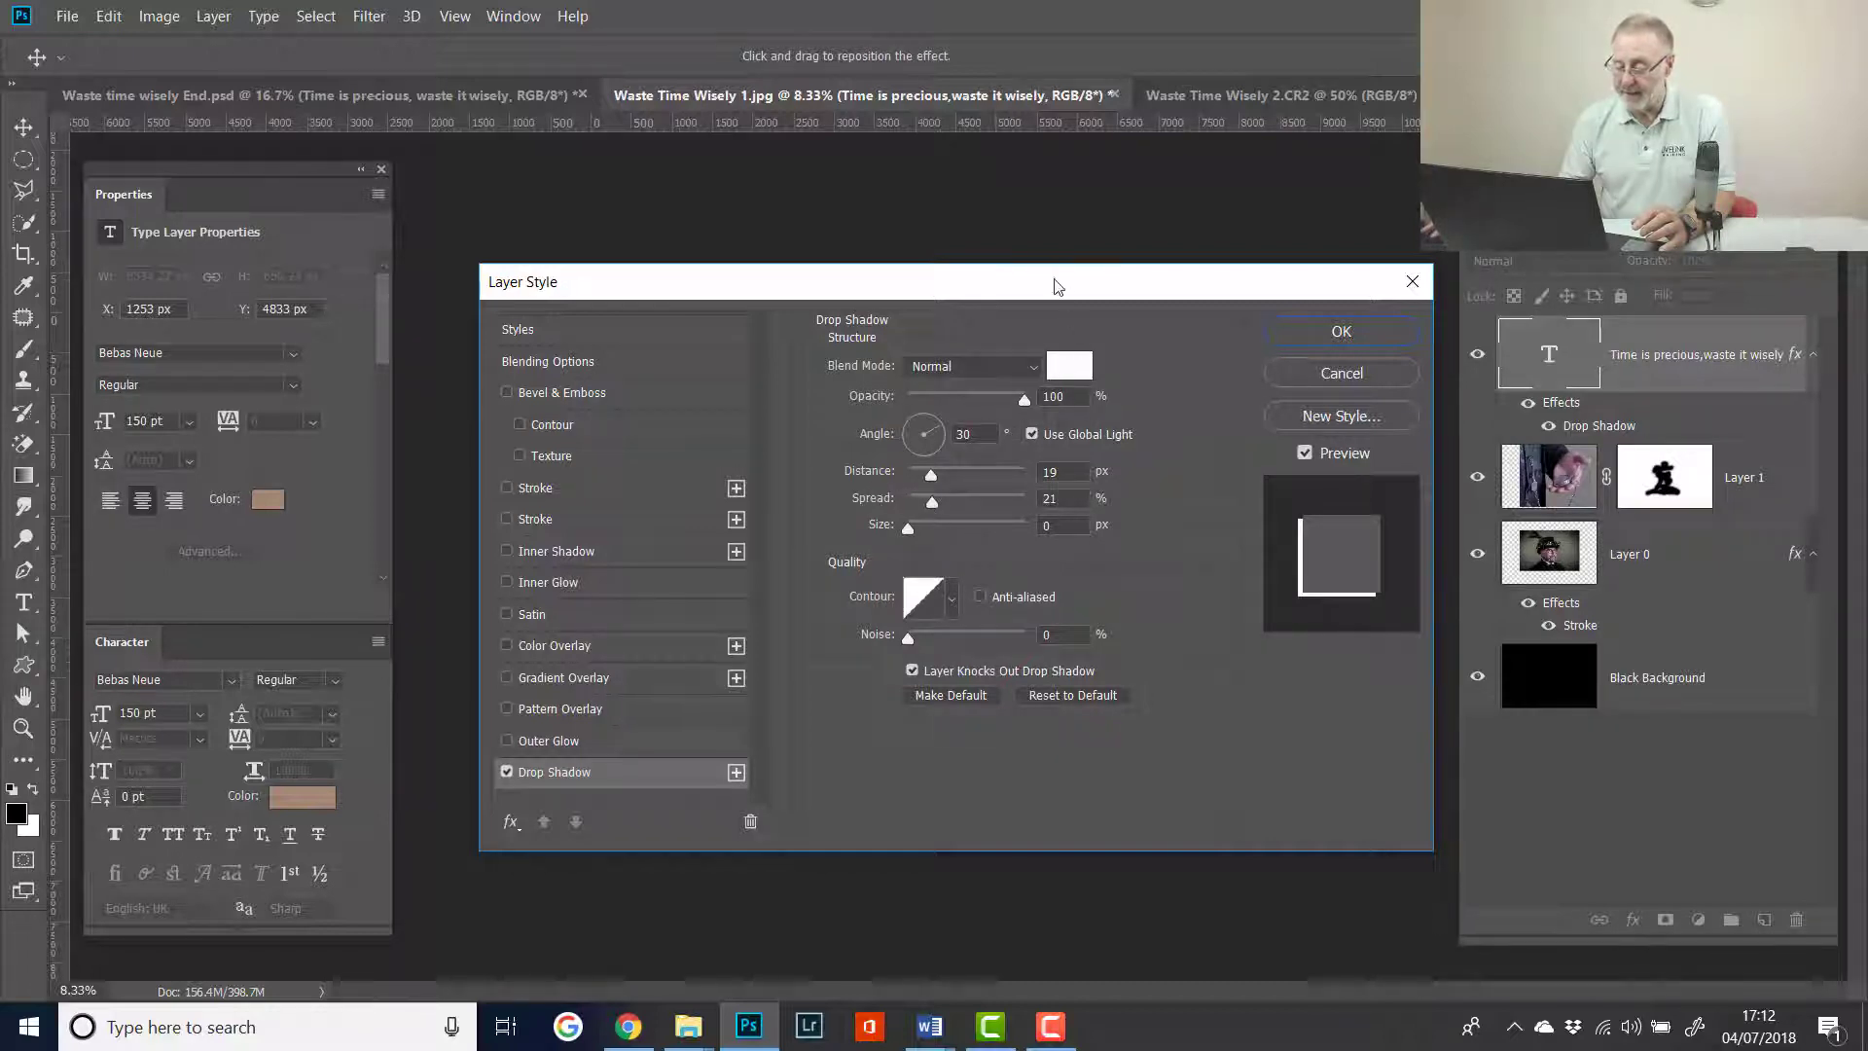
{"action": "mouse_move", "coordinate": [1035, 296]}
{"action": "left_mouse_down"}
{"action": "mouse_move", "coordinate": [654, 110]}
{"action": "mouse_move", "coordinate": [1003, 120]}
{"action": "left_mouse_up"}
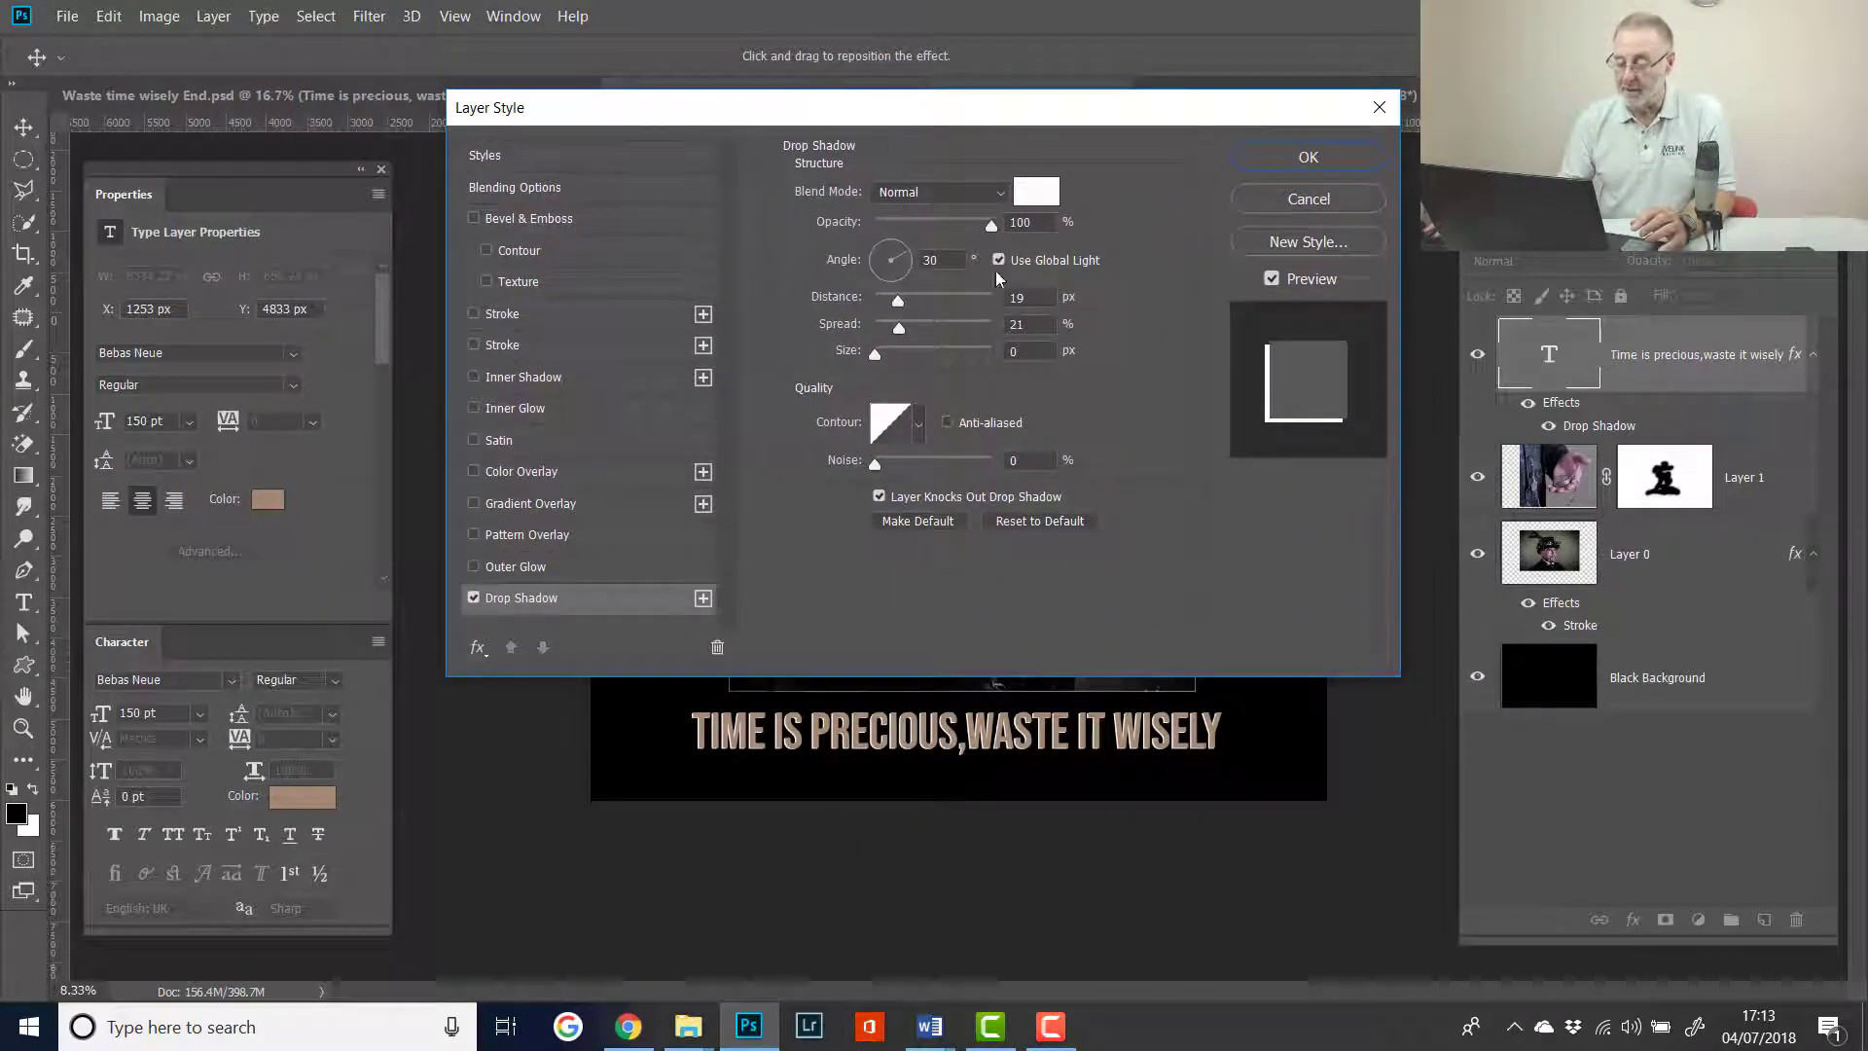
{"action": "left_click_drag", "start_coordinate": [980, 225], "coordinate": [990, 238]}
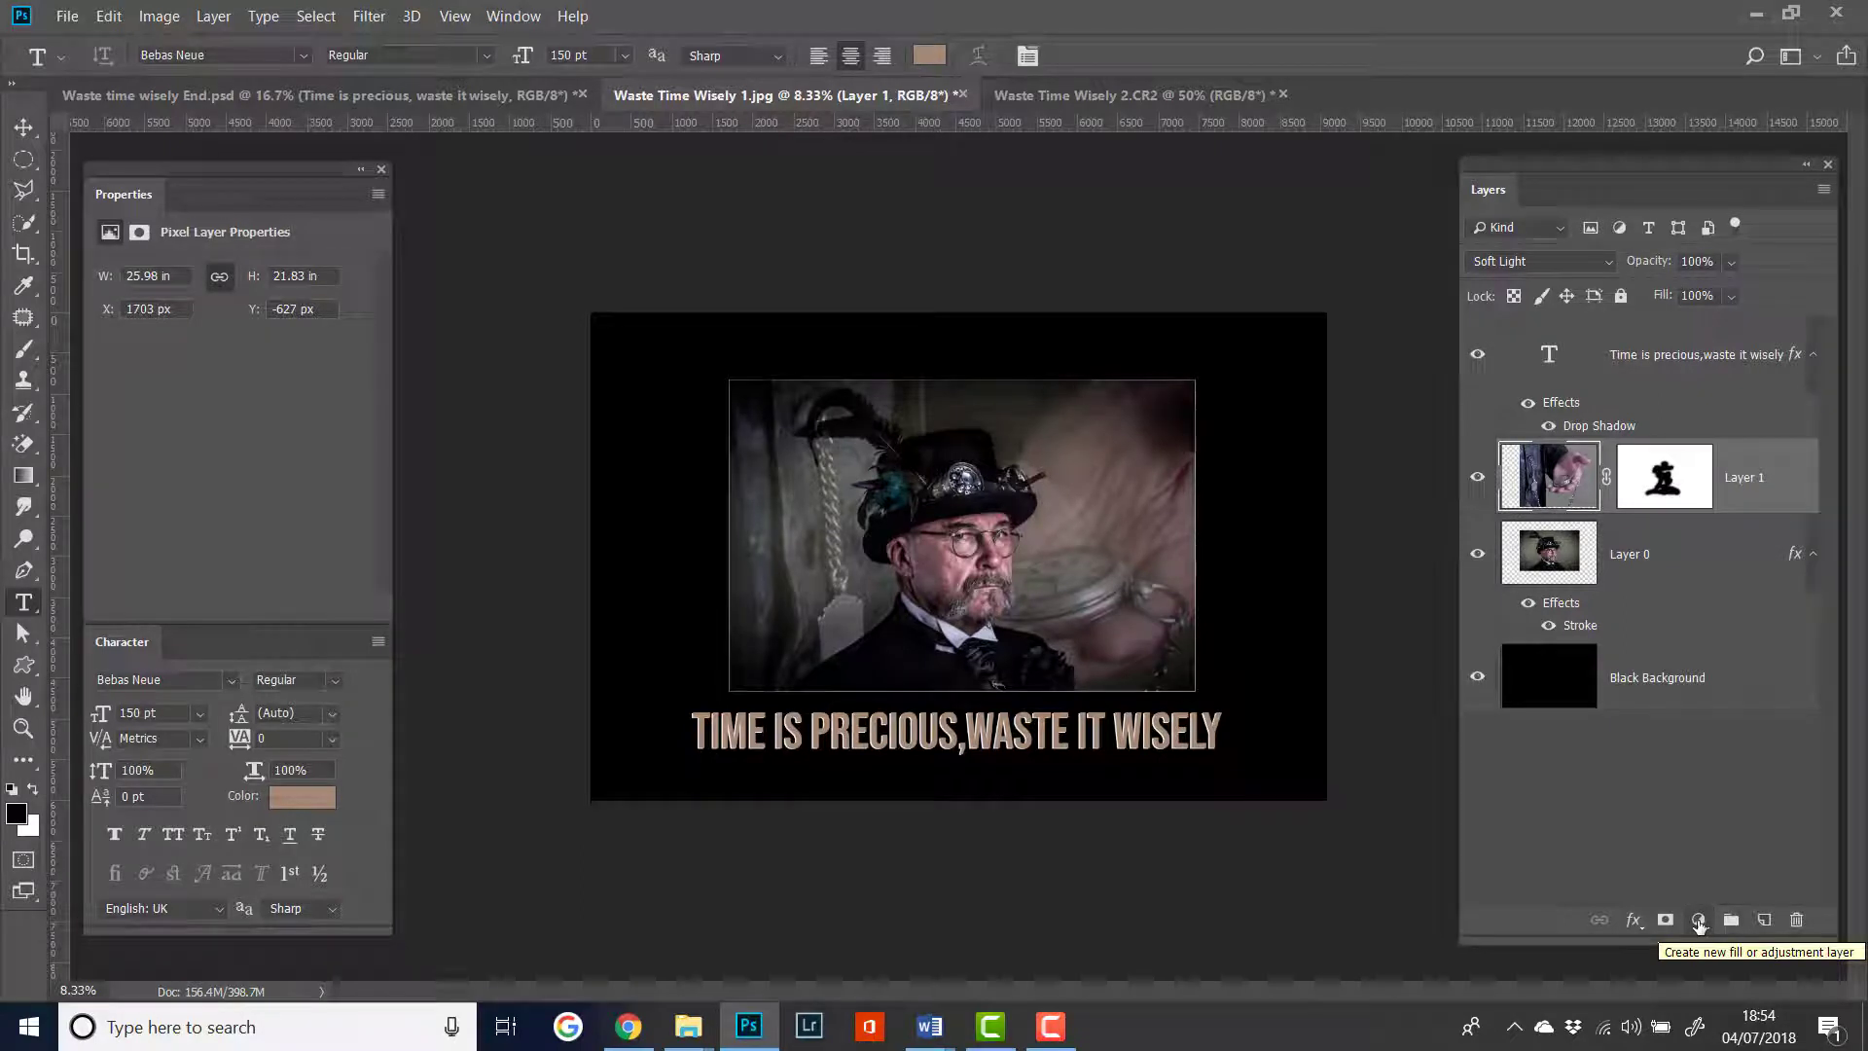
- Add a Black & White adjustment layer with a brown #6d6655 tint
{"action": "left_click", "coordinate": [1699, 922]}
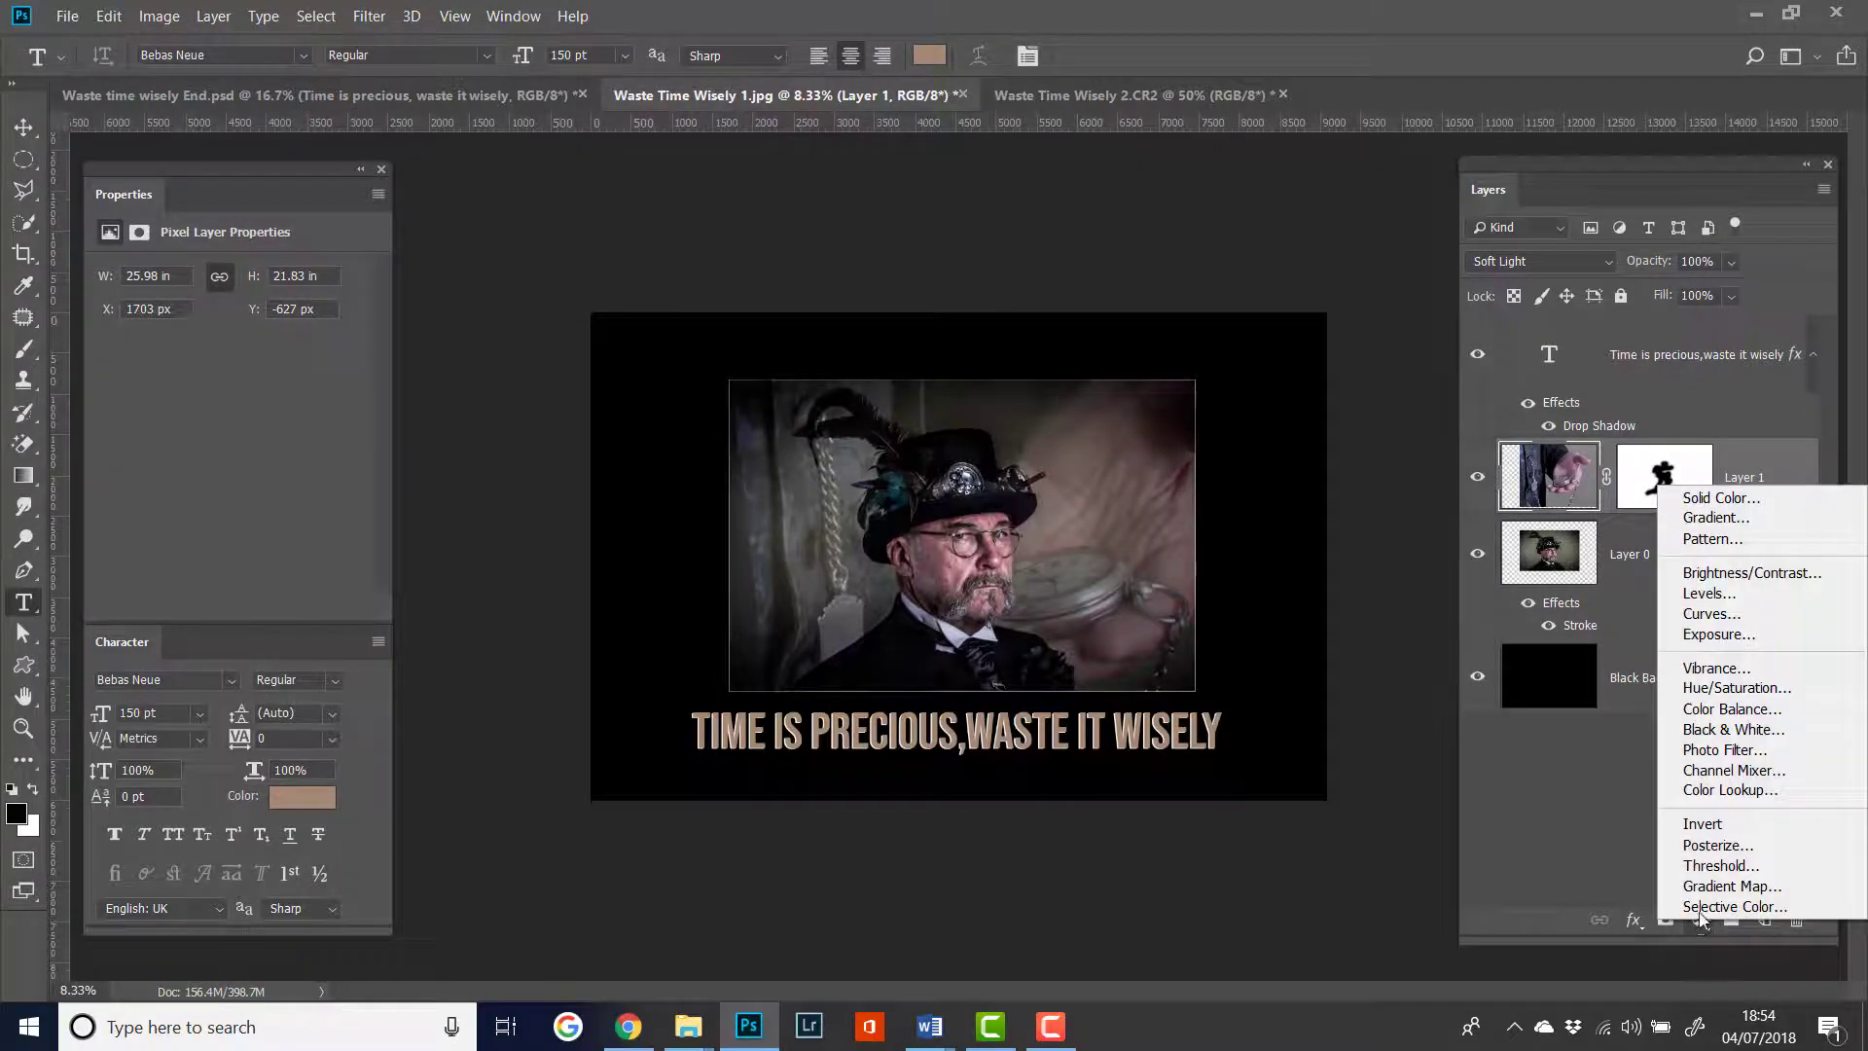
{"action": "left_click", "coordinate": [1737, 737]}
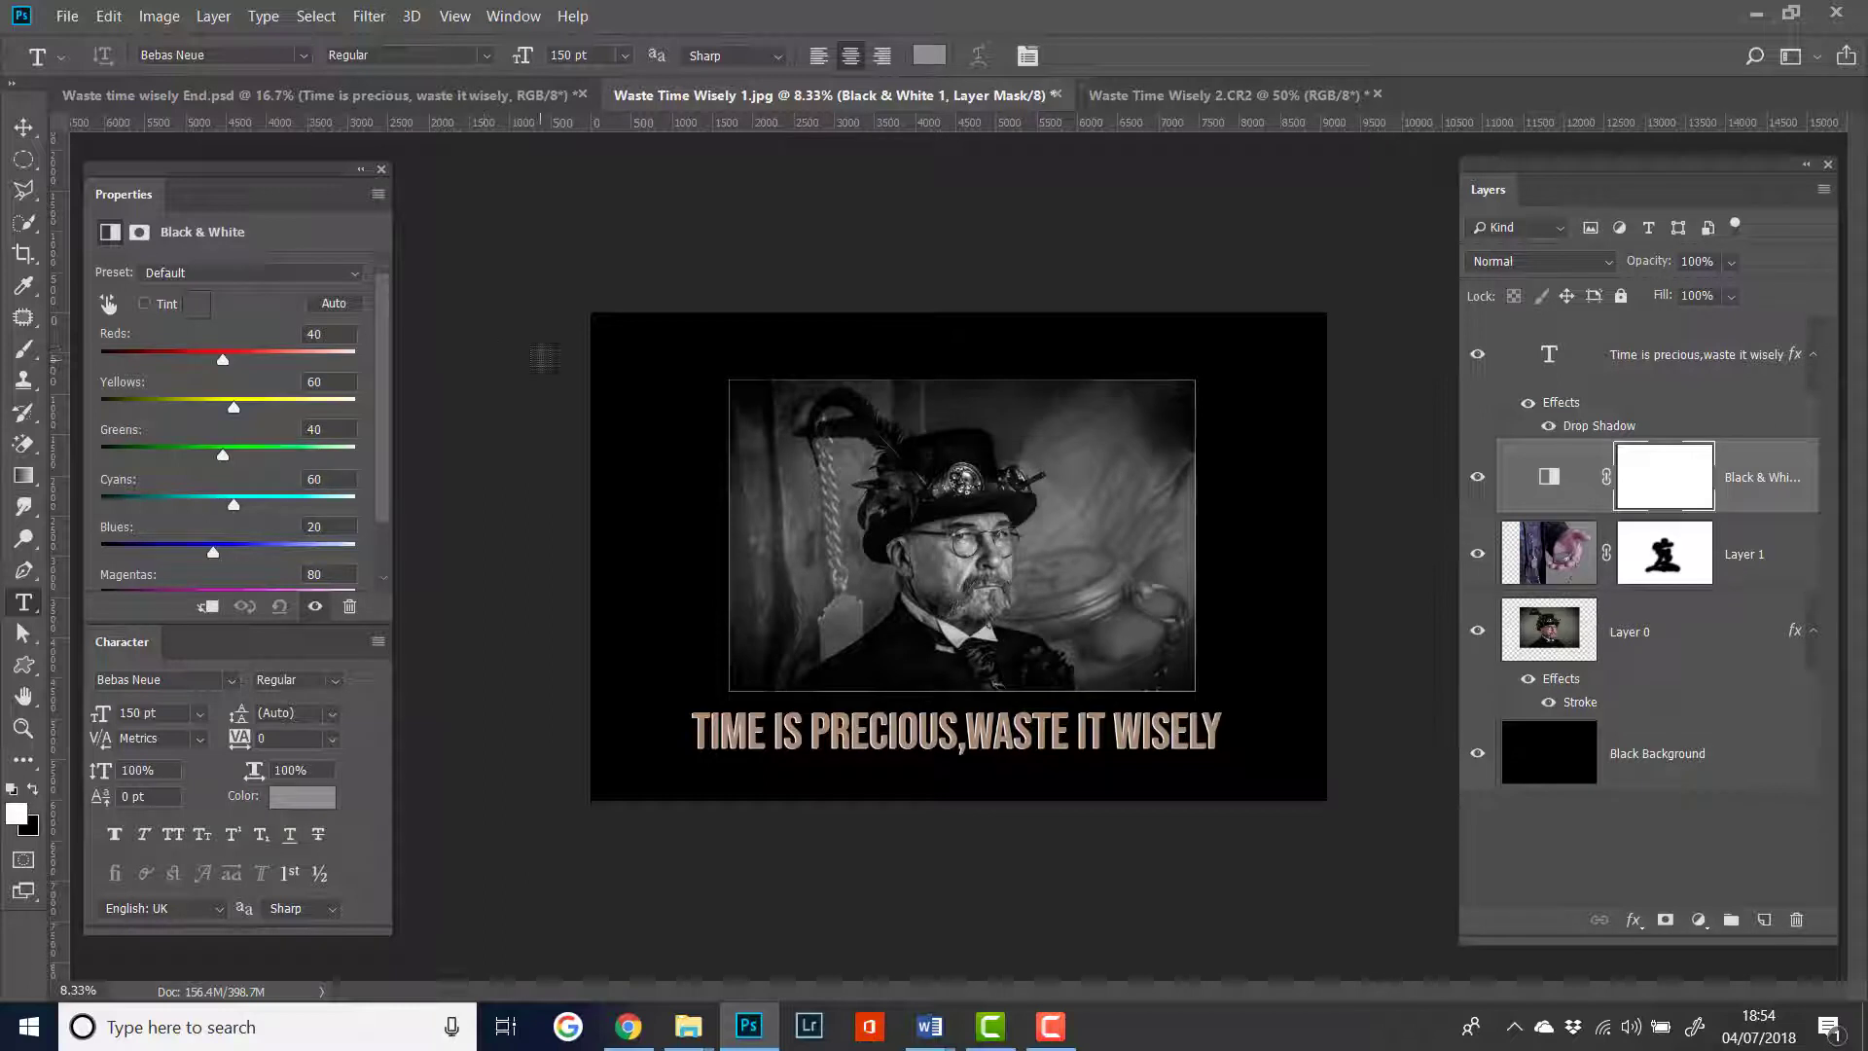
{"action": "left_click", "coordinate": [146, 303]}
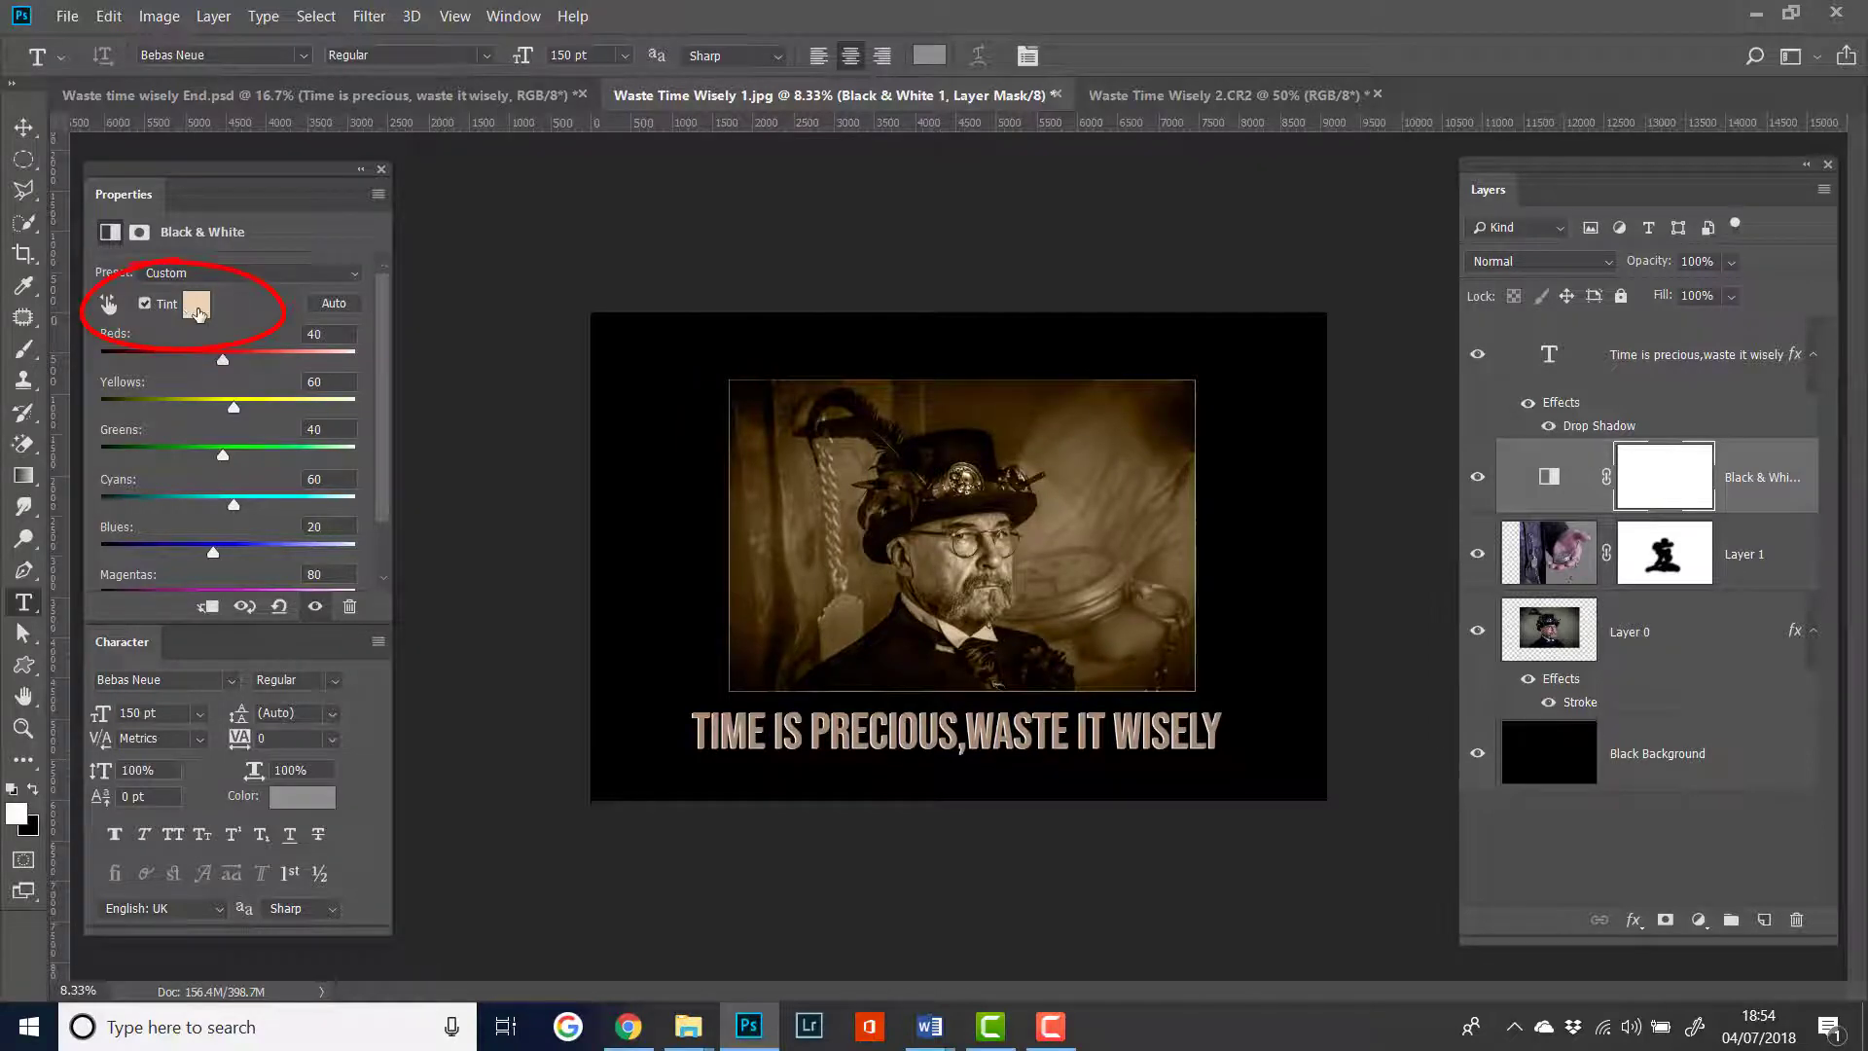
{"action": "left_click", "coordinate": [197, 306]}
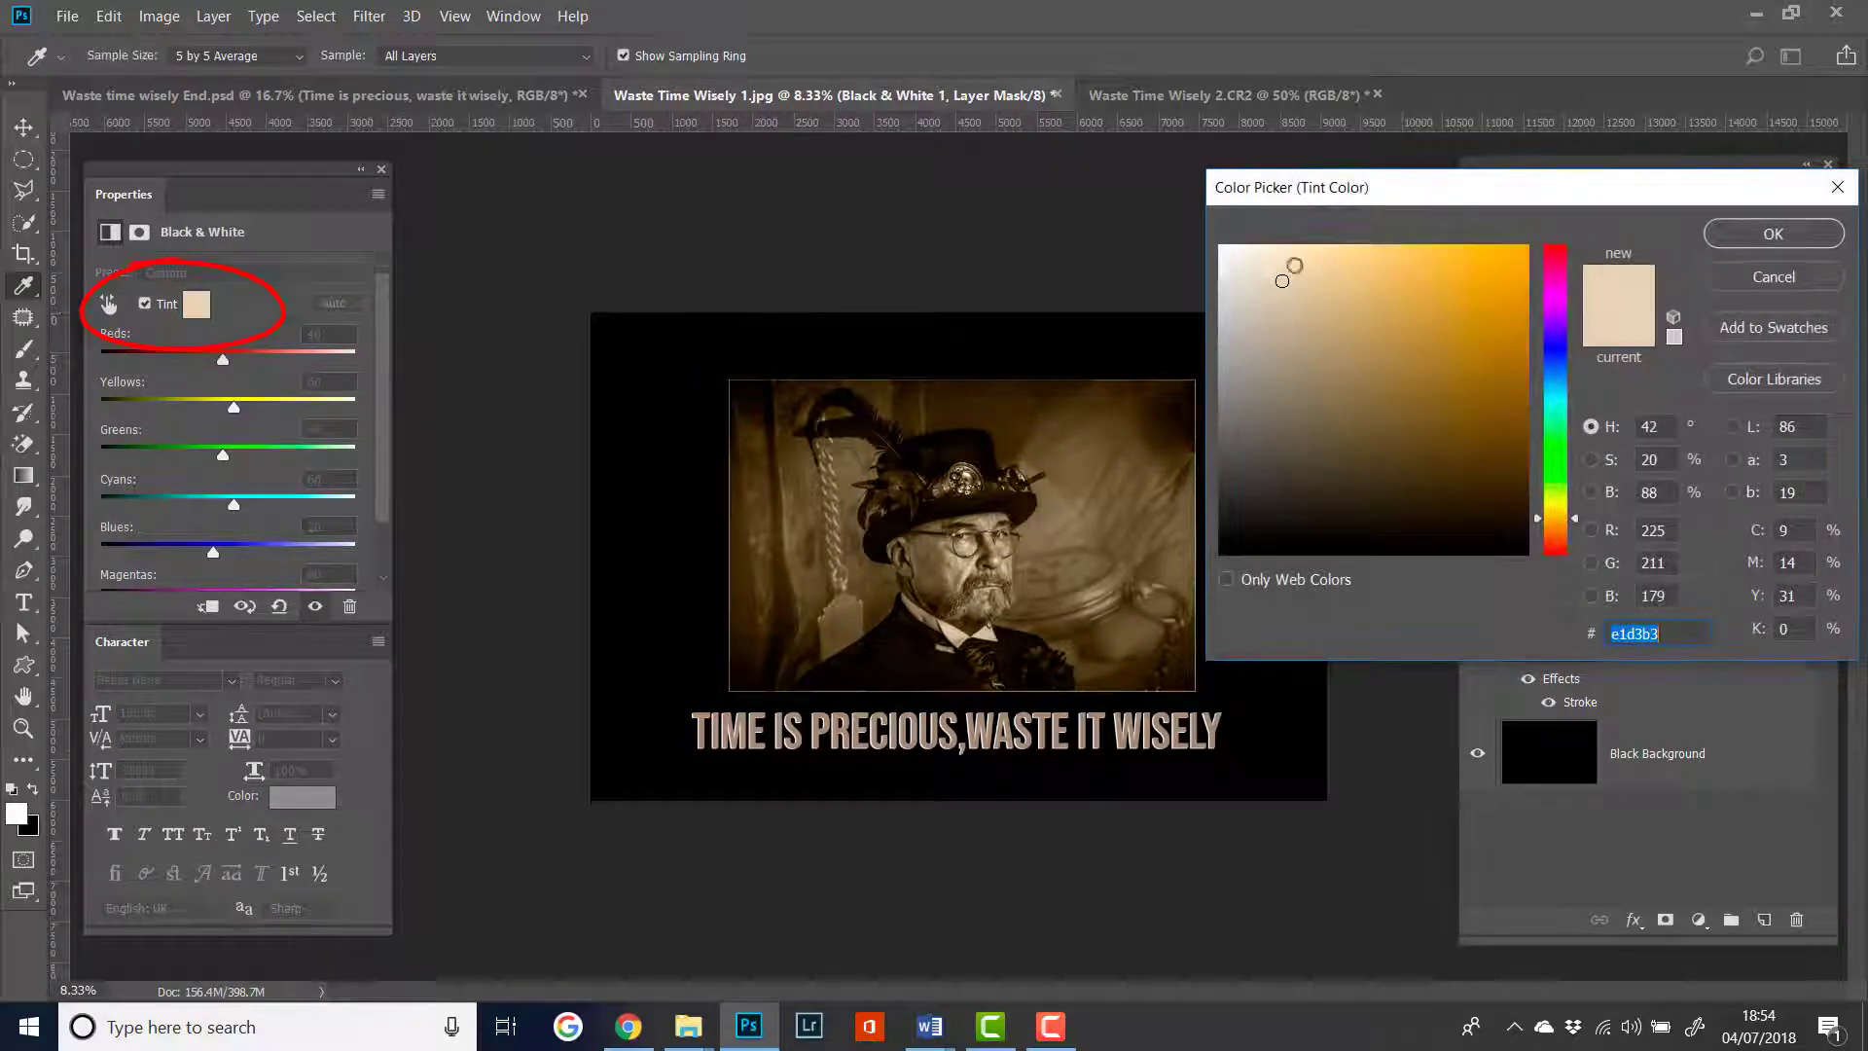
{"action": "left_click_drag", "start_coordinate": [1282, 282], "coordinate": [1285, 422]}
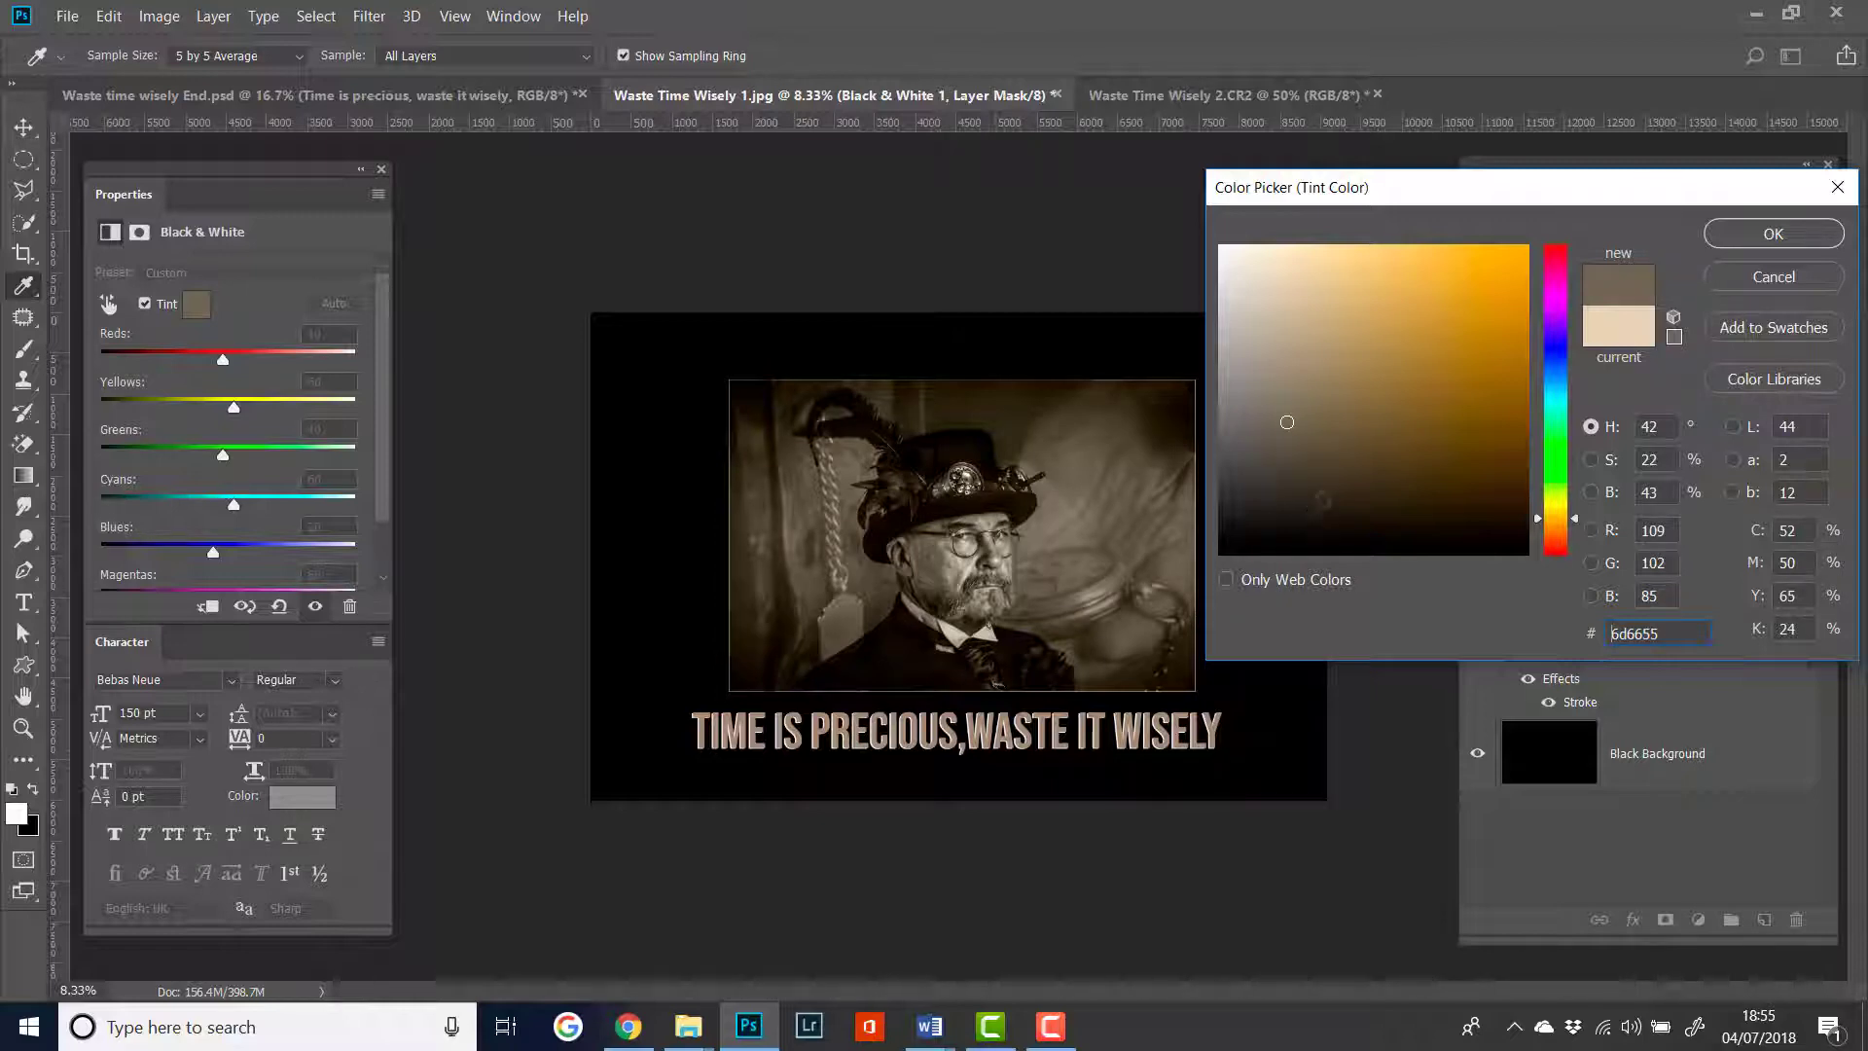
{"action": "left_click", "coordinate": [1771, 236]}
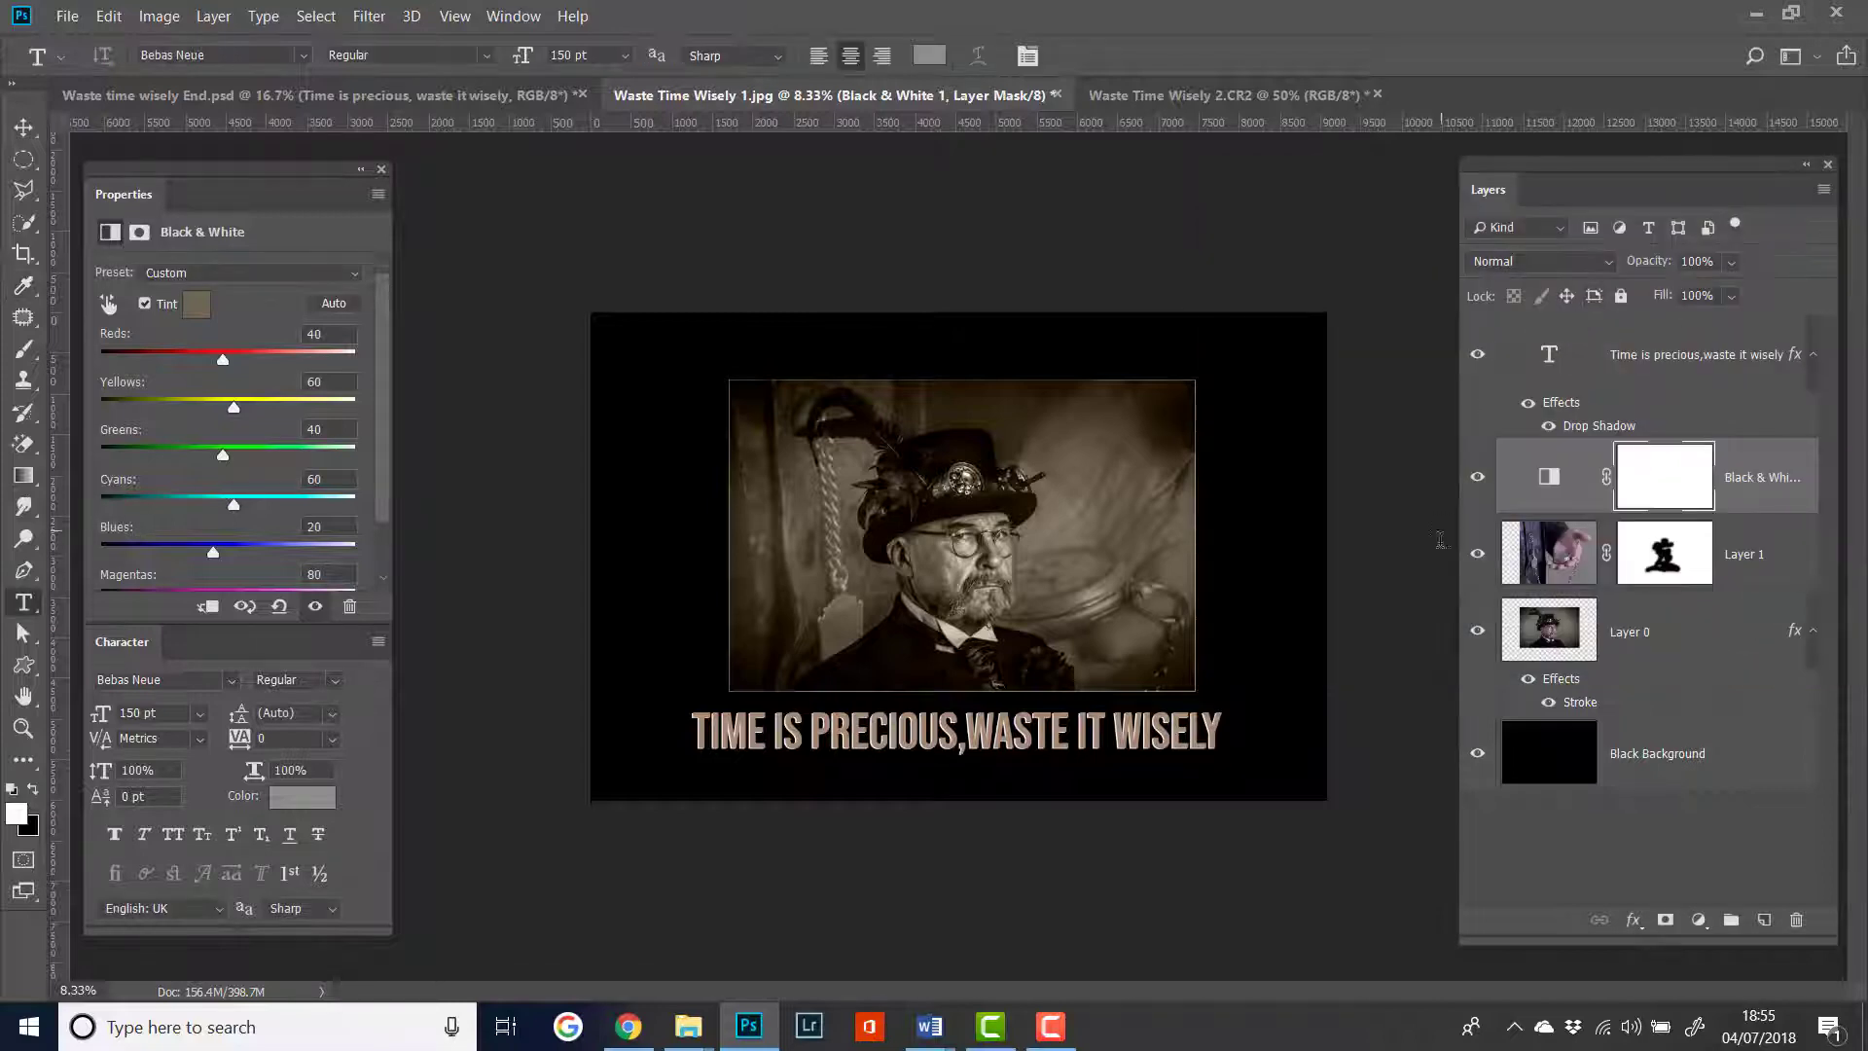